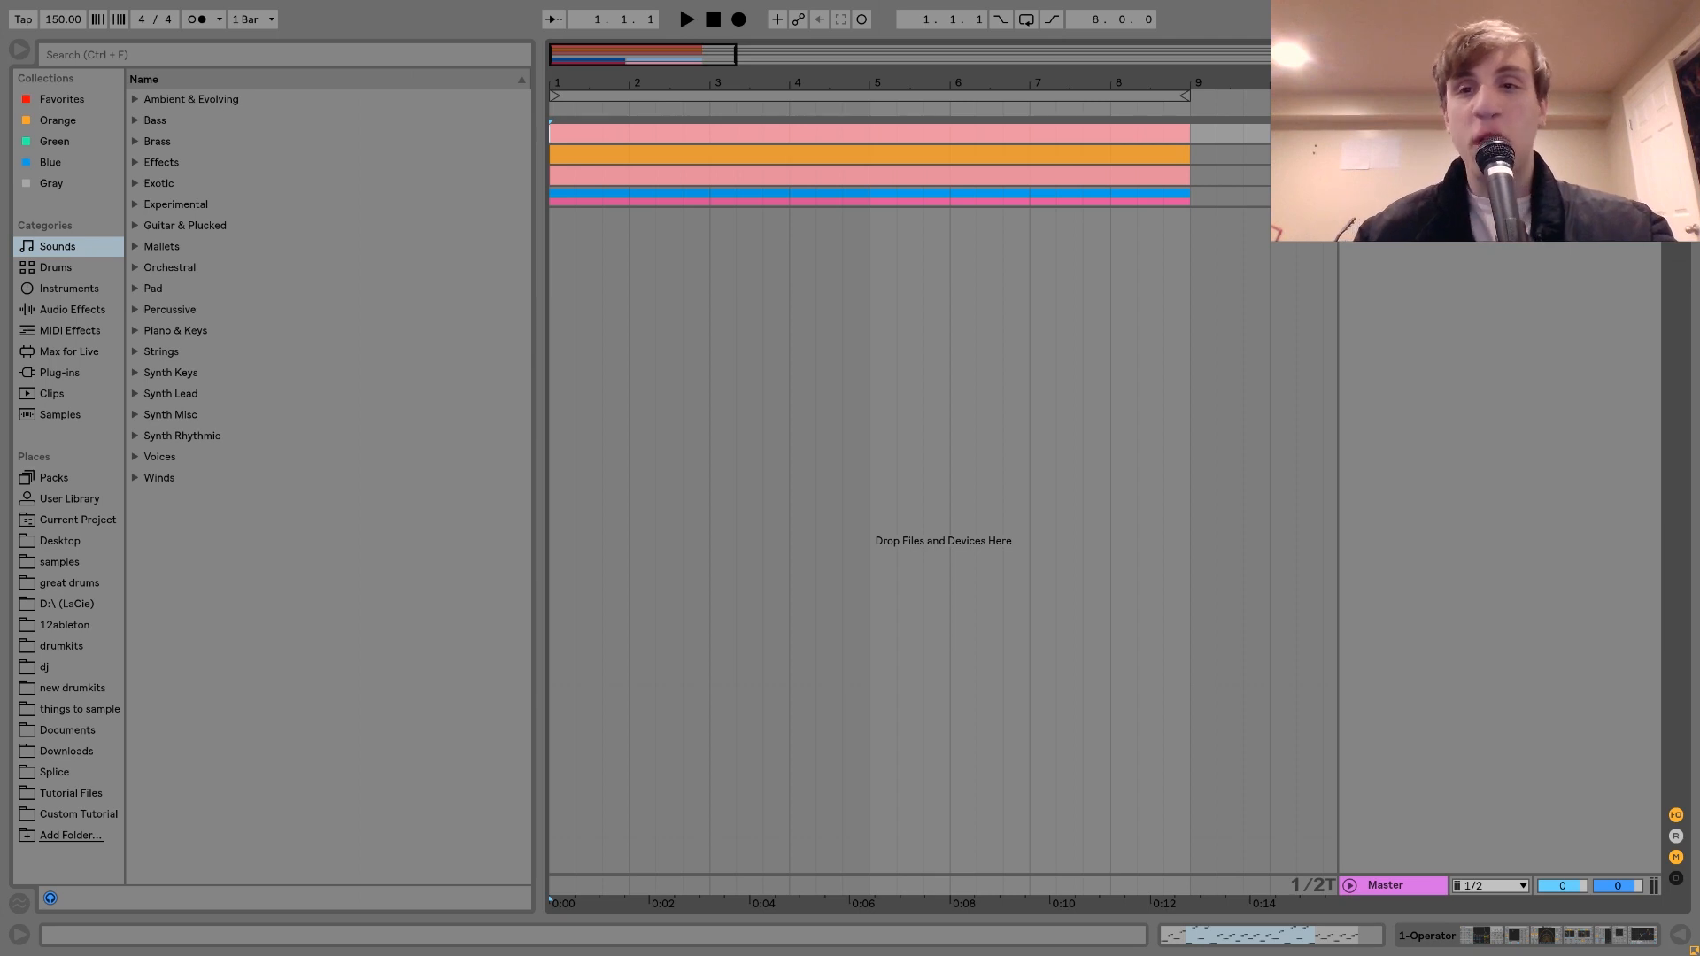
- Play back the opening bars of the full arrangement and stop
key(space)
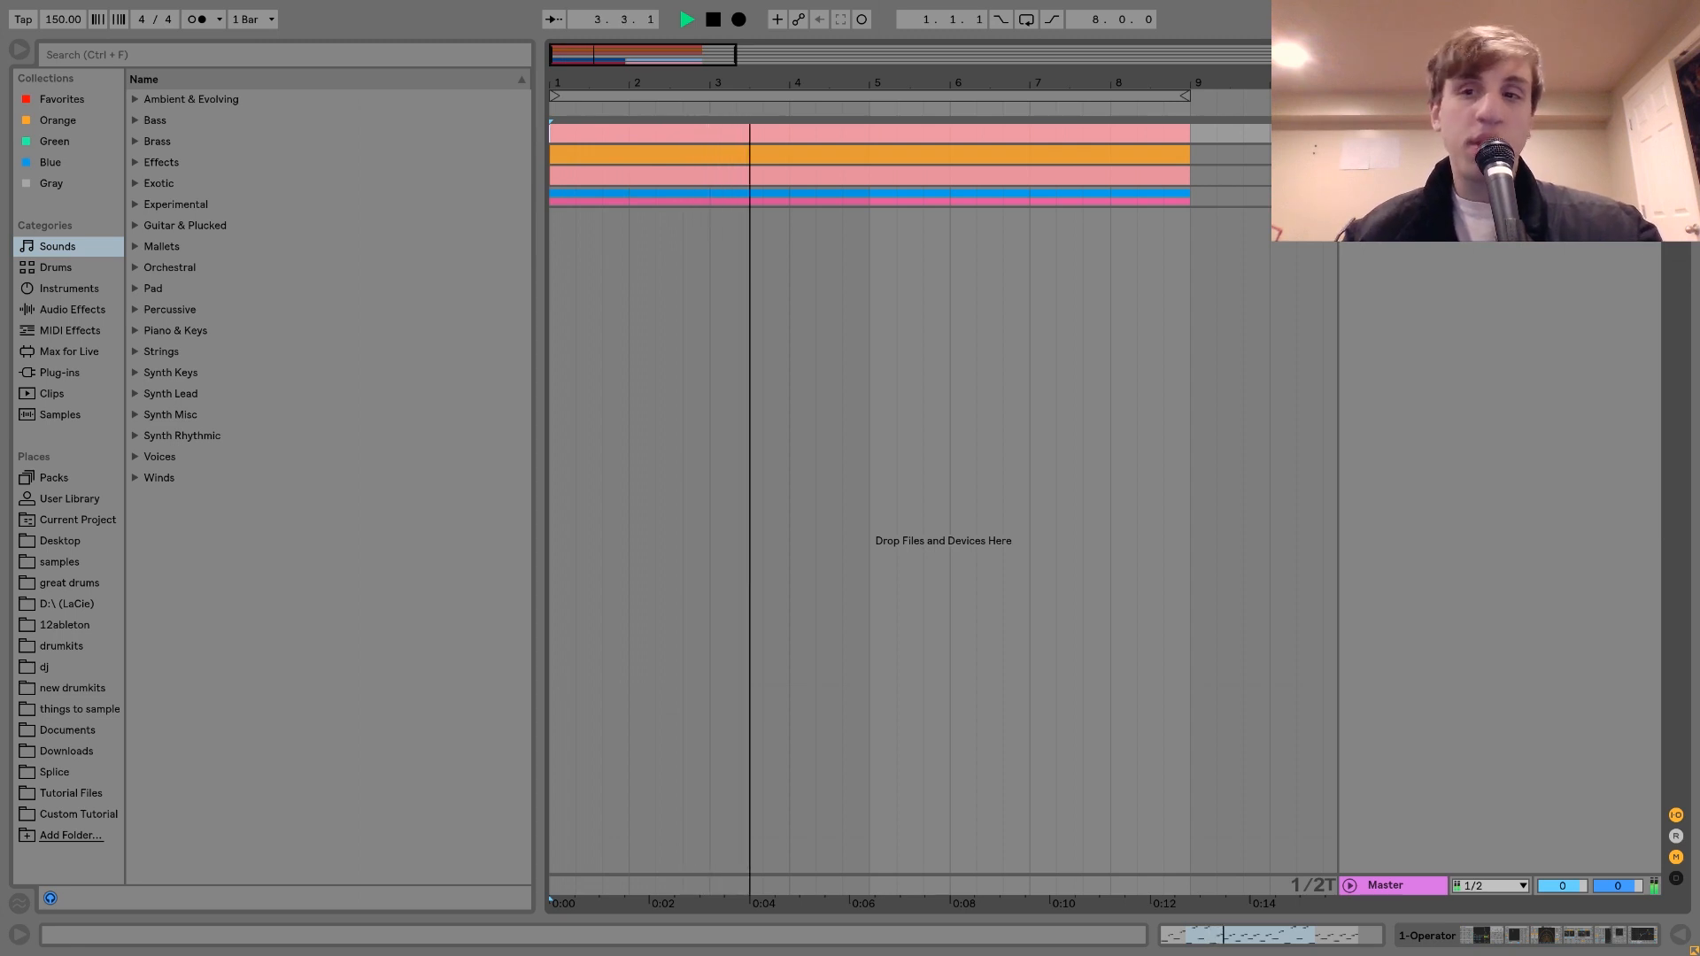
key(space)
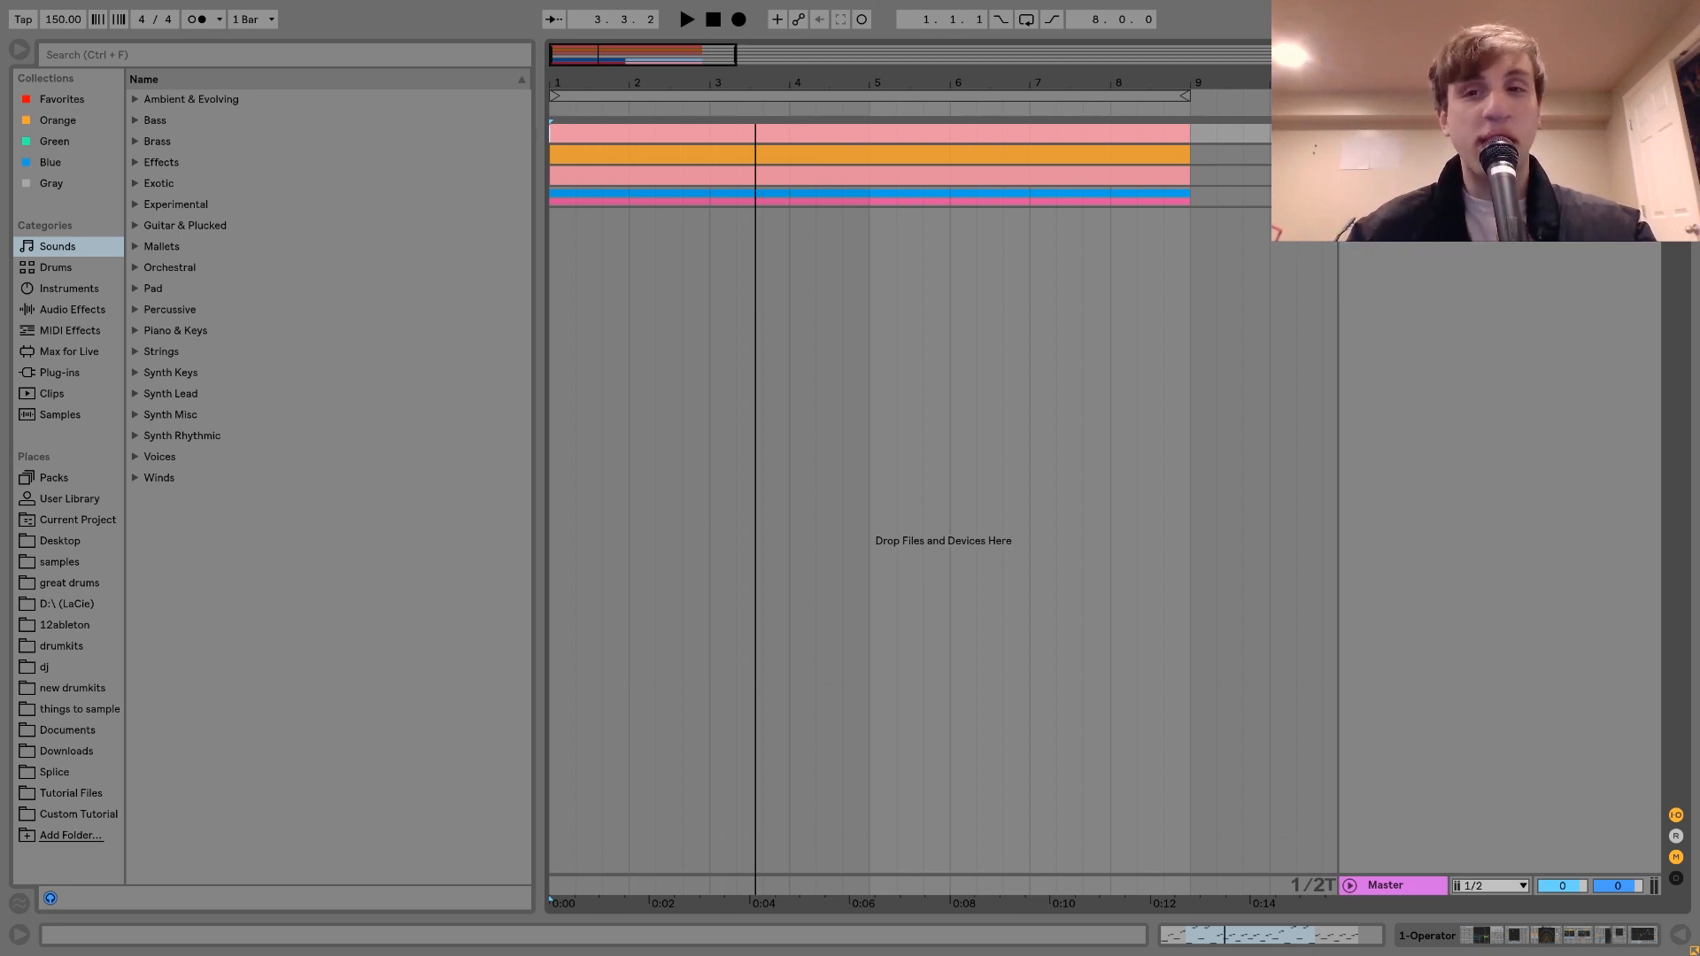
- Unfold the first track, open its MIDI clip and listen to the melody while examining the full note range
double_click(1395, 133)
key(space)
click(1350, 133)
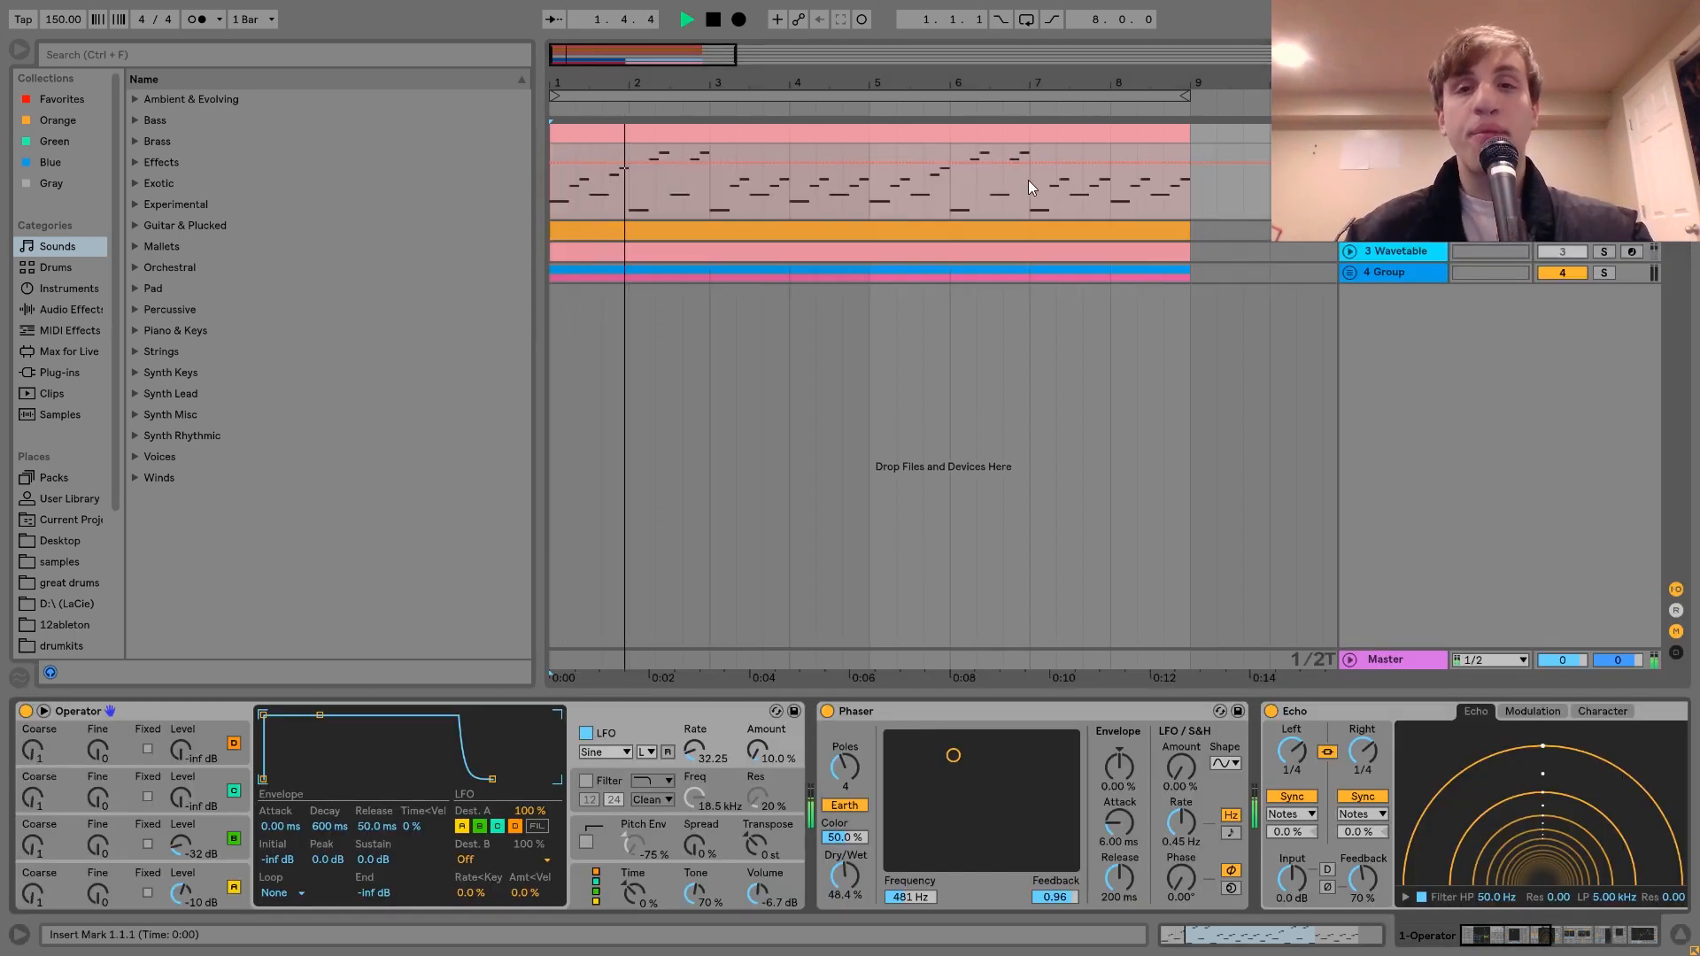
double_click(980, 139)
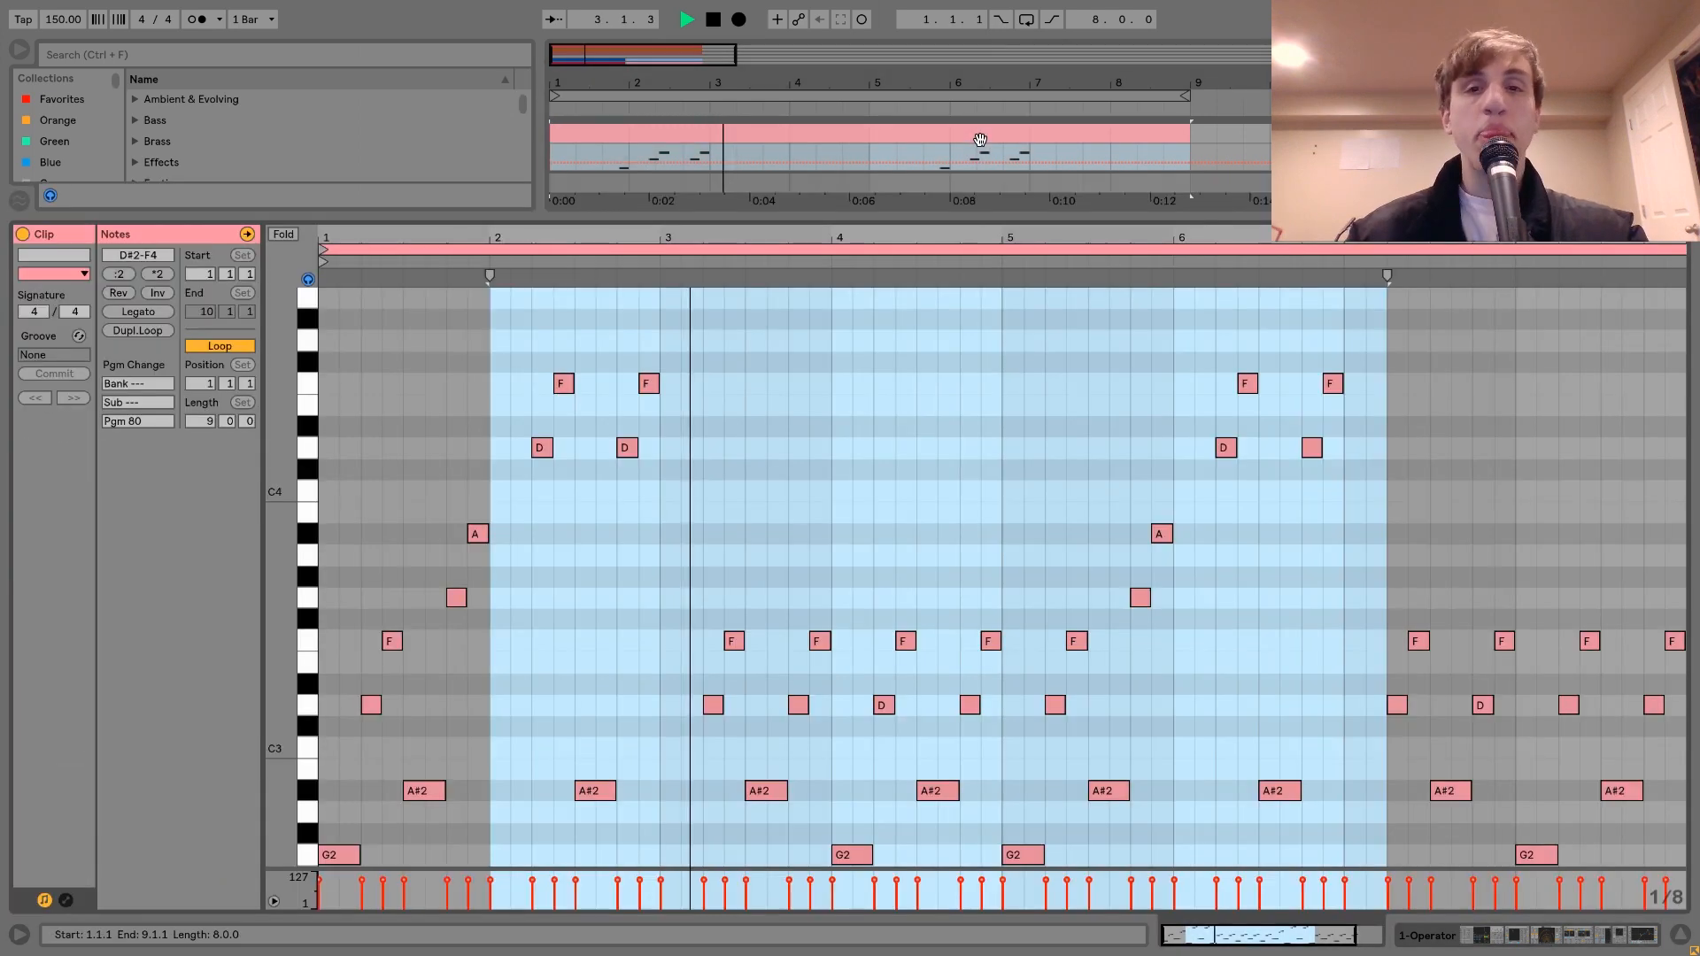
key(space)
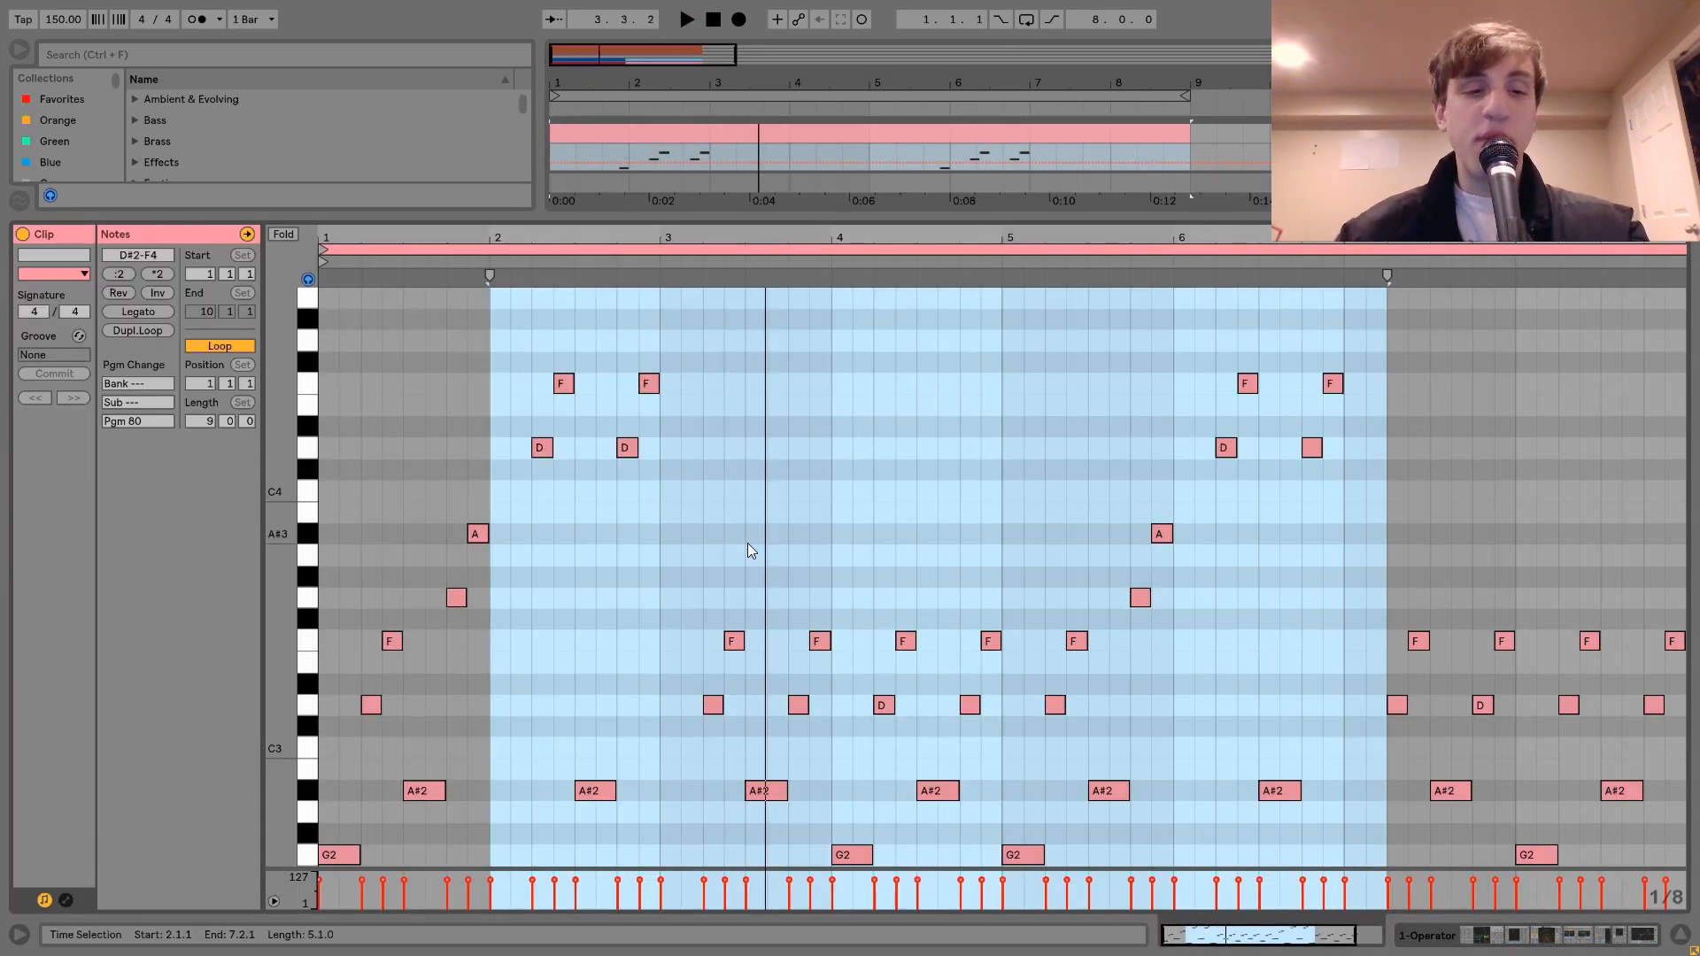
key(space)
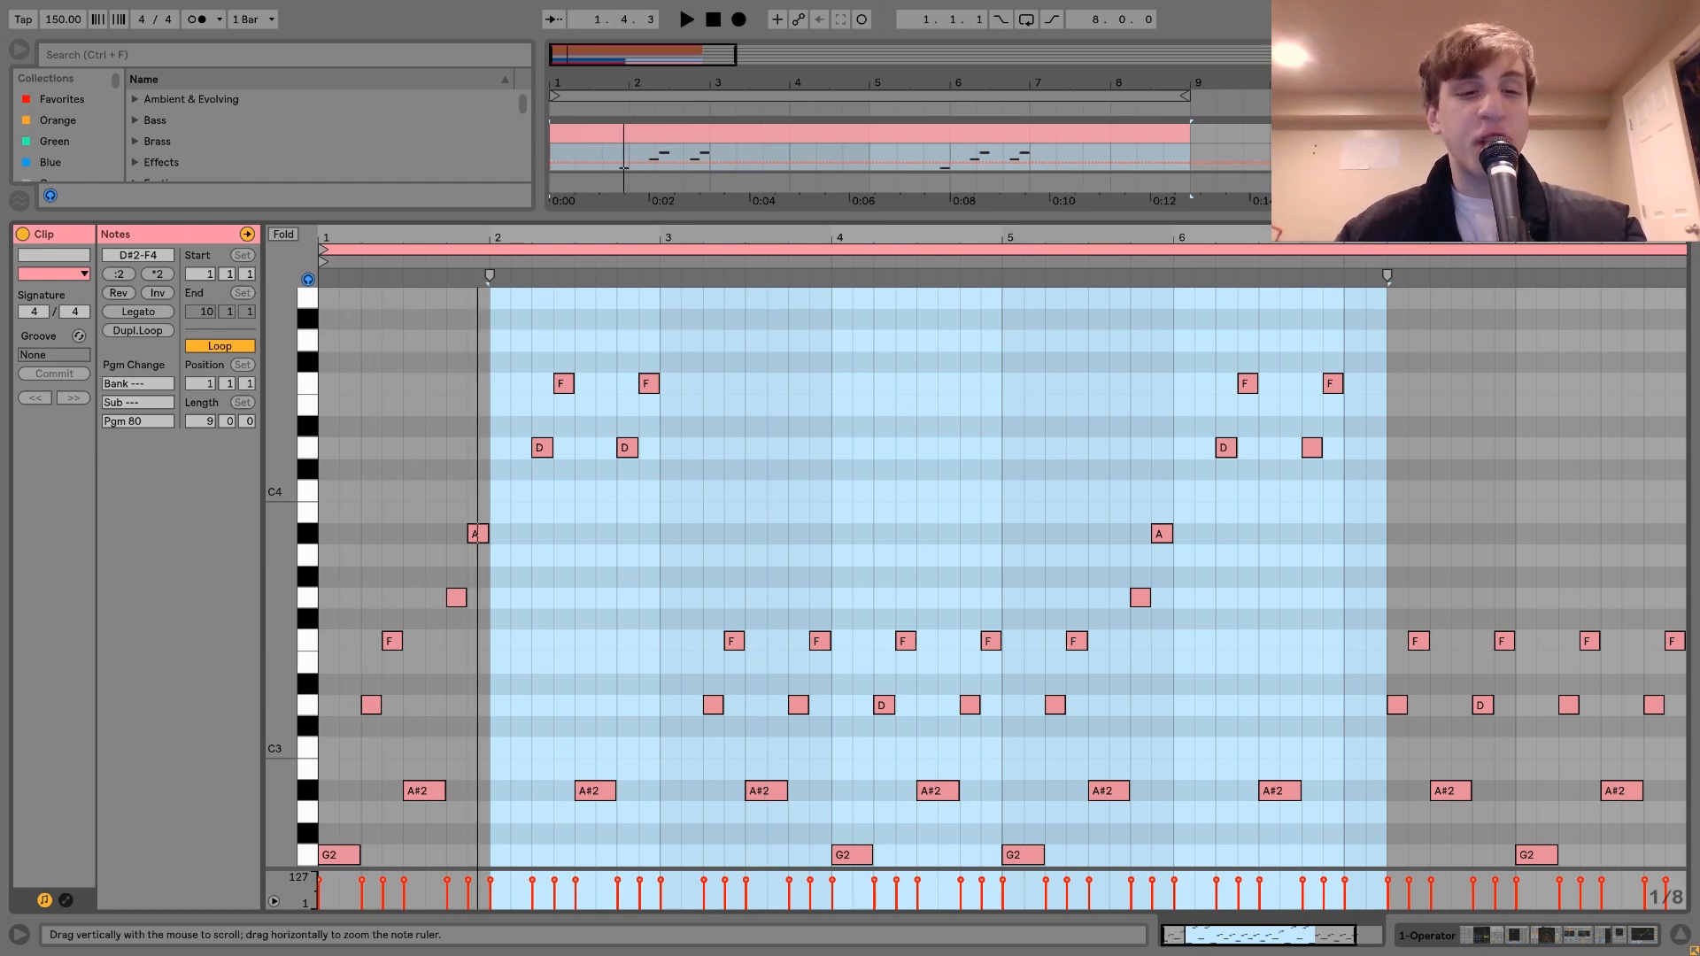
drag(282, 655, 255, 658)
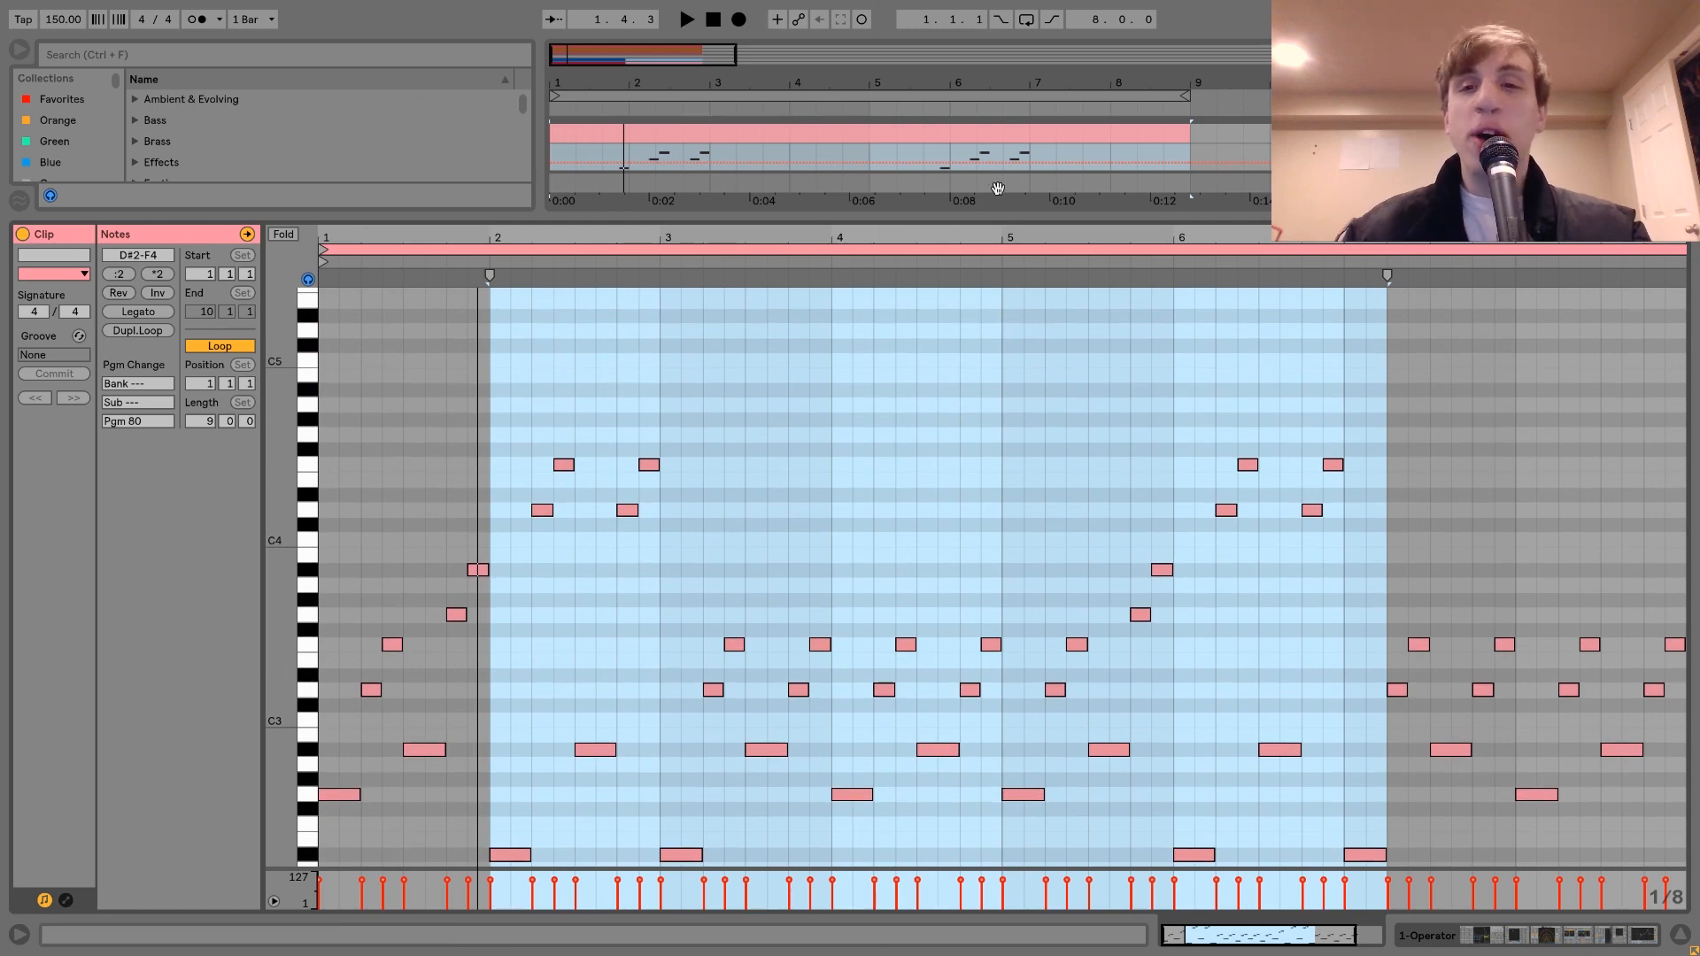
- Create a one-bar MIDI clip at bar 9 of the first track and add the chord notes G2, A#2, D3 and F3
drag(1192, 130, 1269, 142)
key(ctrl+shift+m)
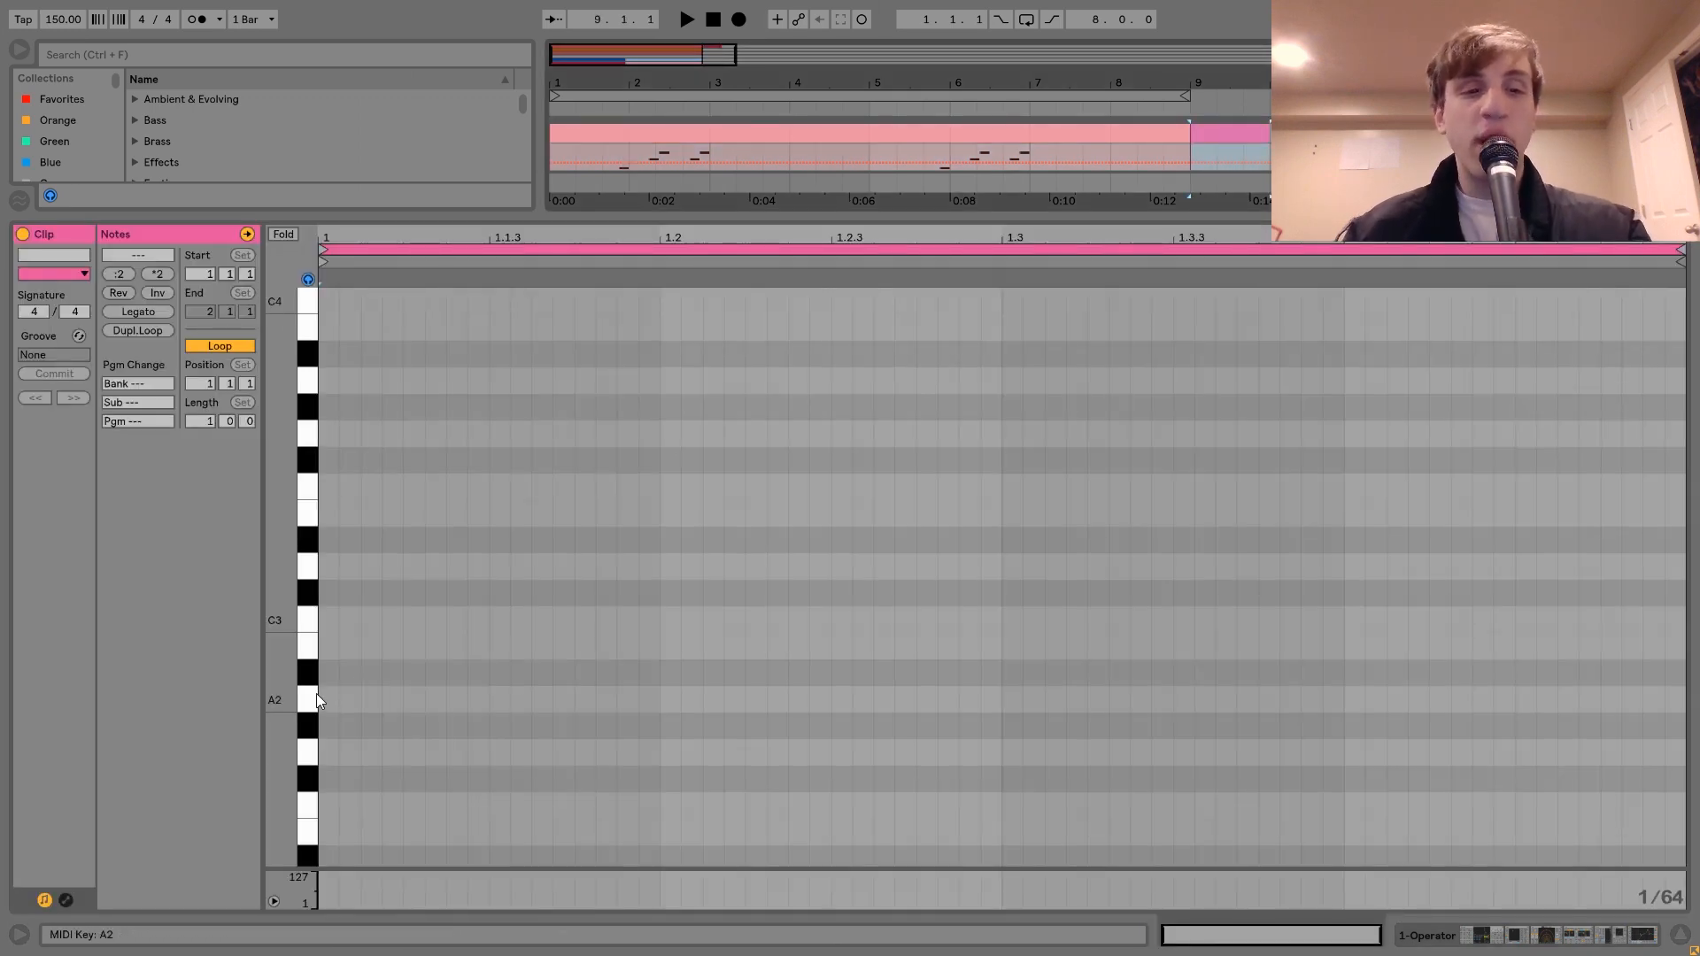
double_click(321, 757)
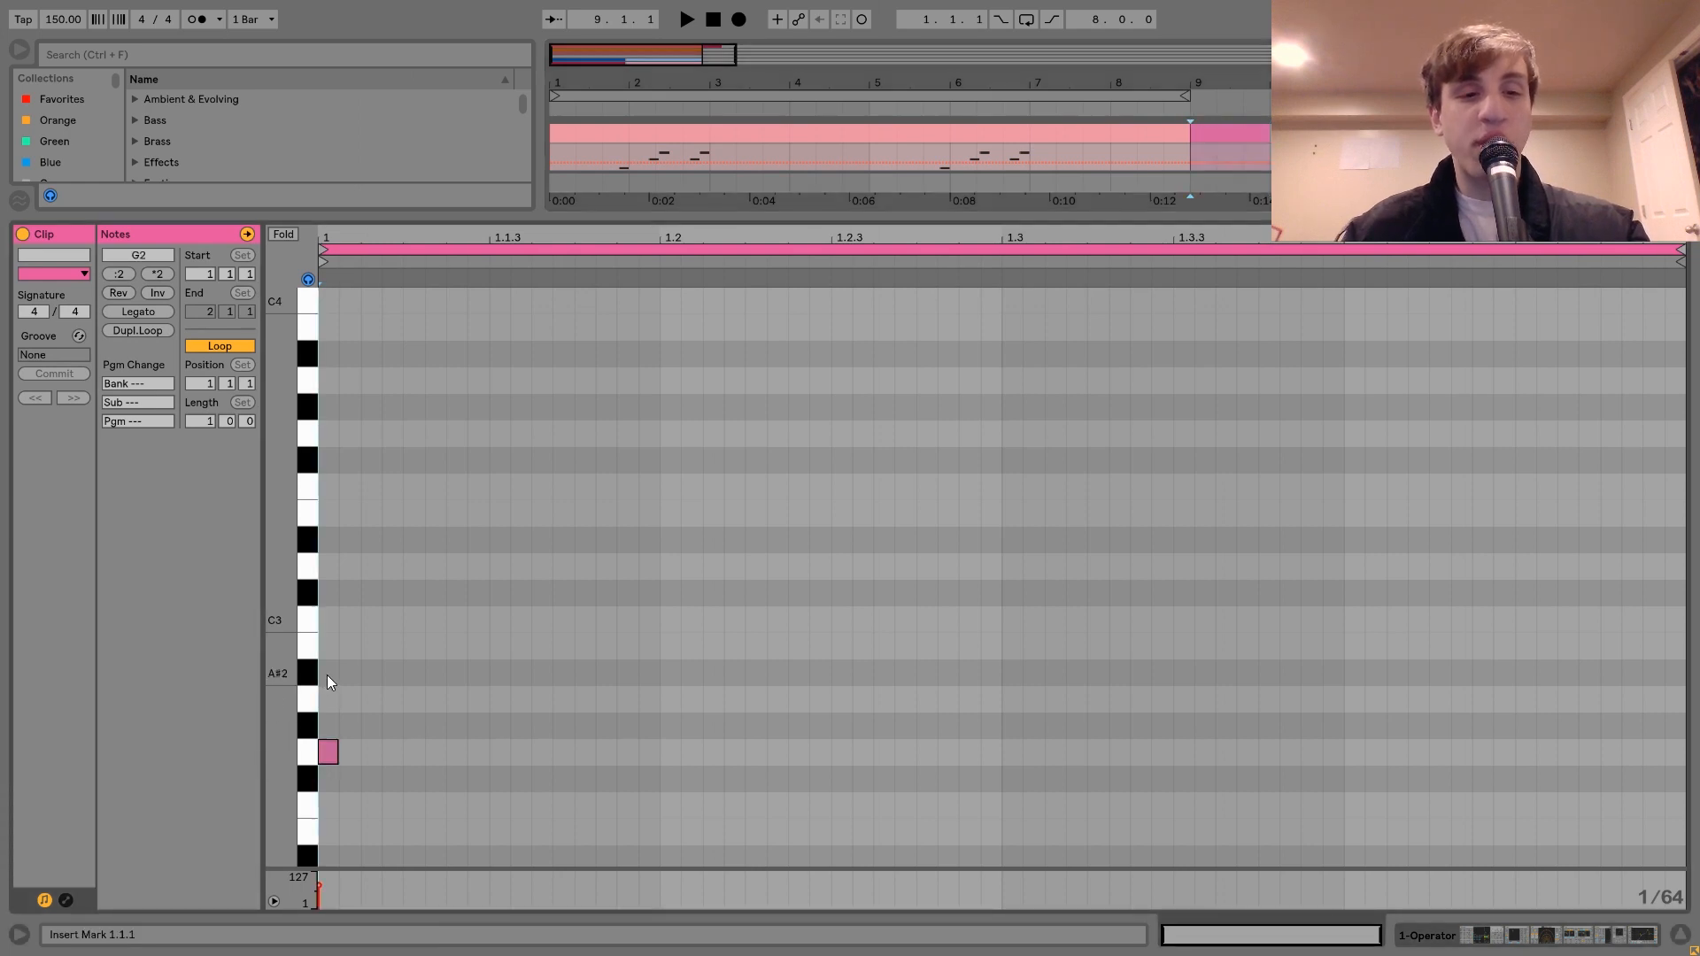
double_click(326, 674)
double_click(326, 569)
double_click(325, 487)
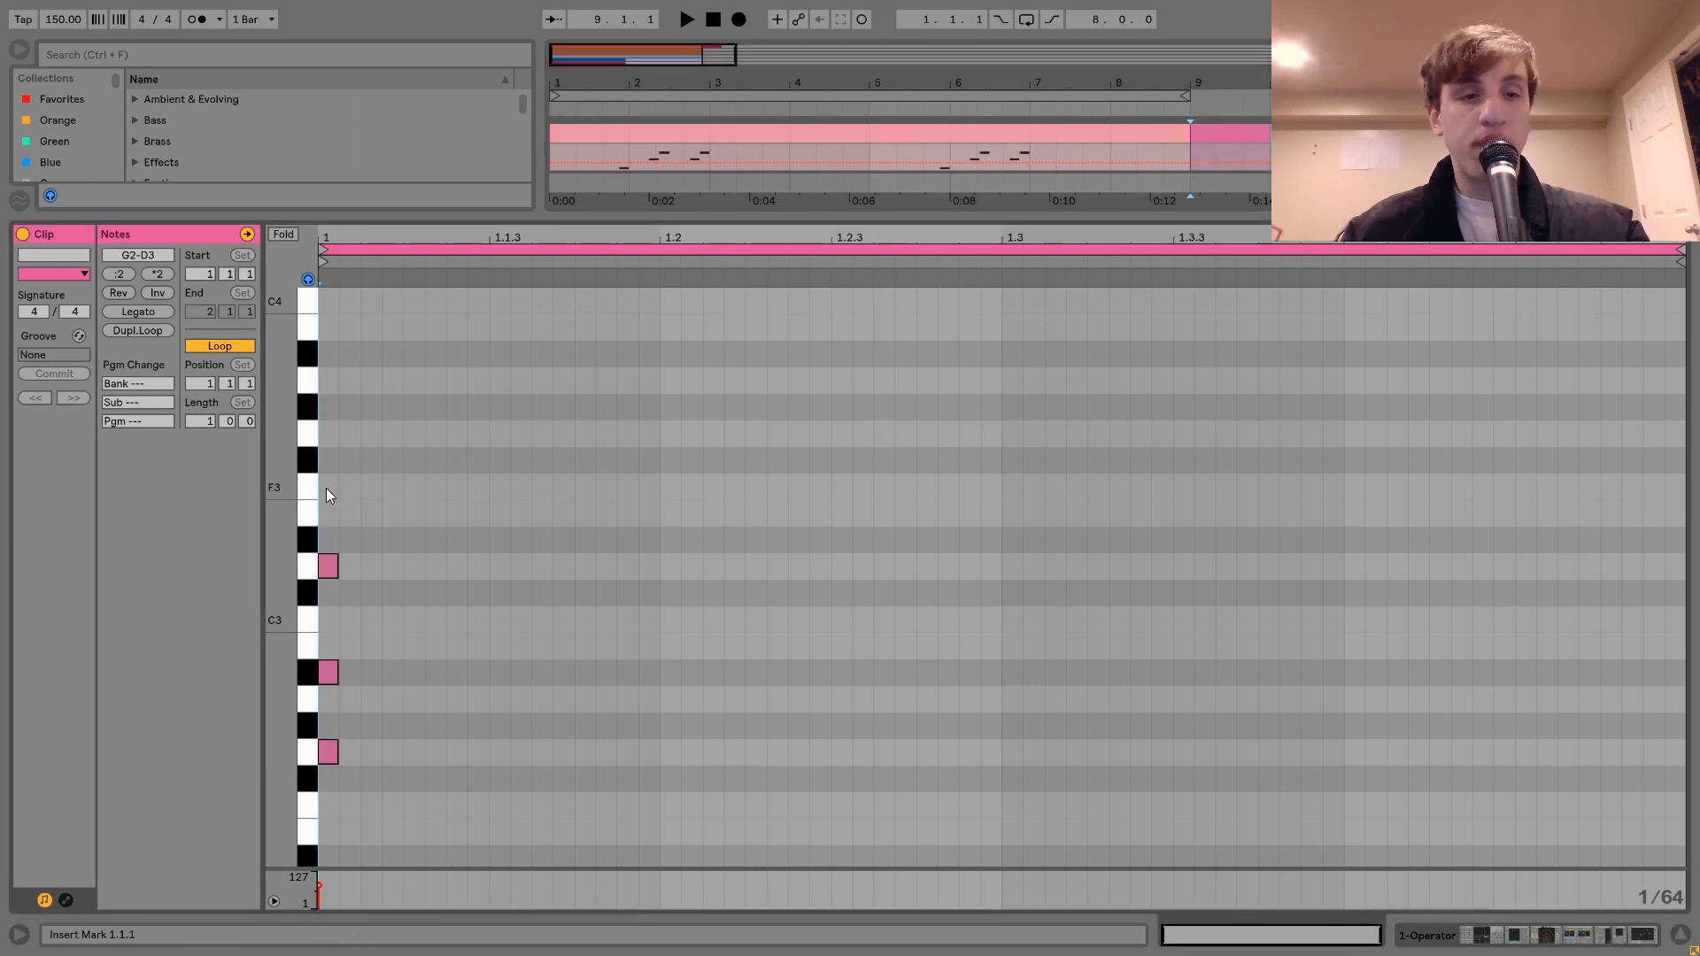
- Stretch all four chord notes across the whole bar with Legato and play the chord
key(ctrl+a)
click(139, 311)
key(space)
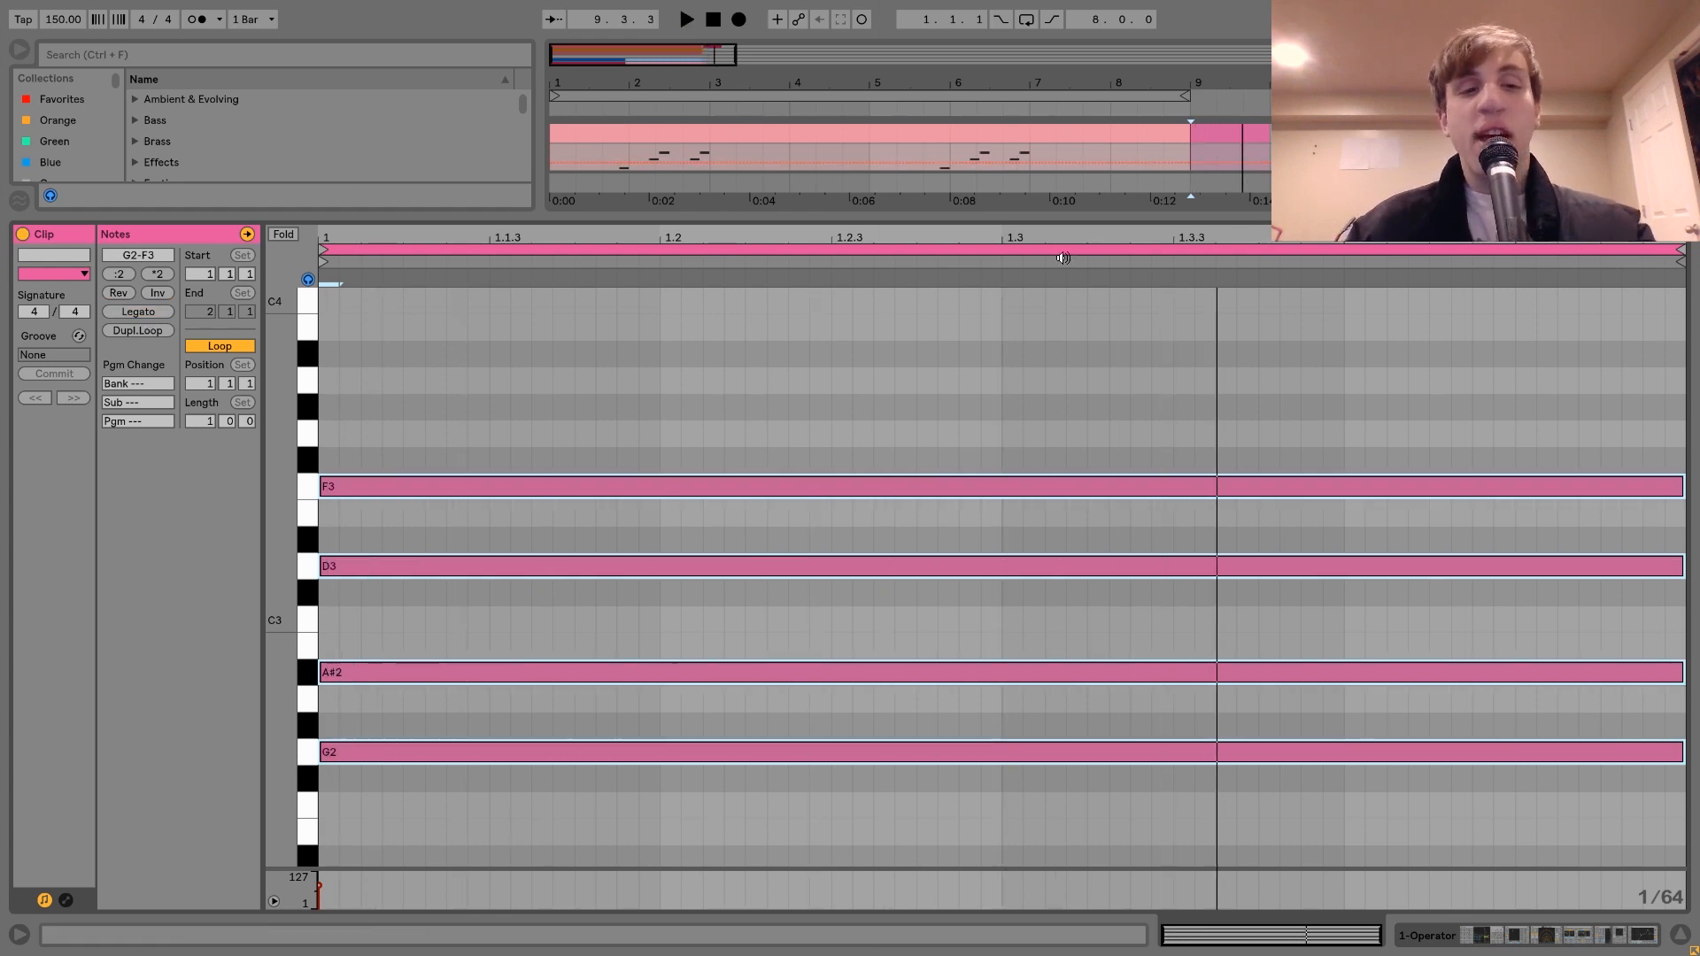
- Deactivate the chord's F3 note and reactivate it, playing the chord to compare both versions
click(603, 486)
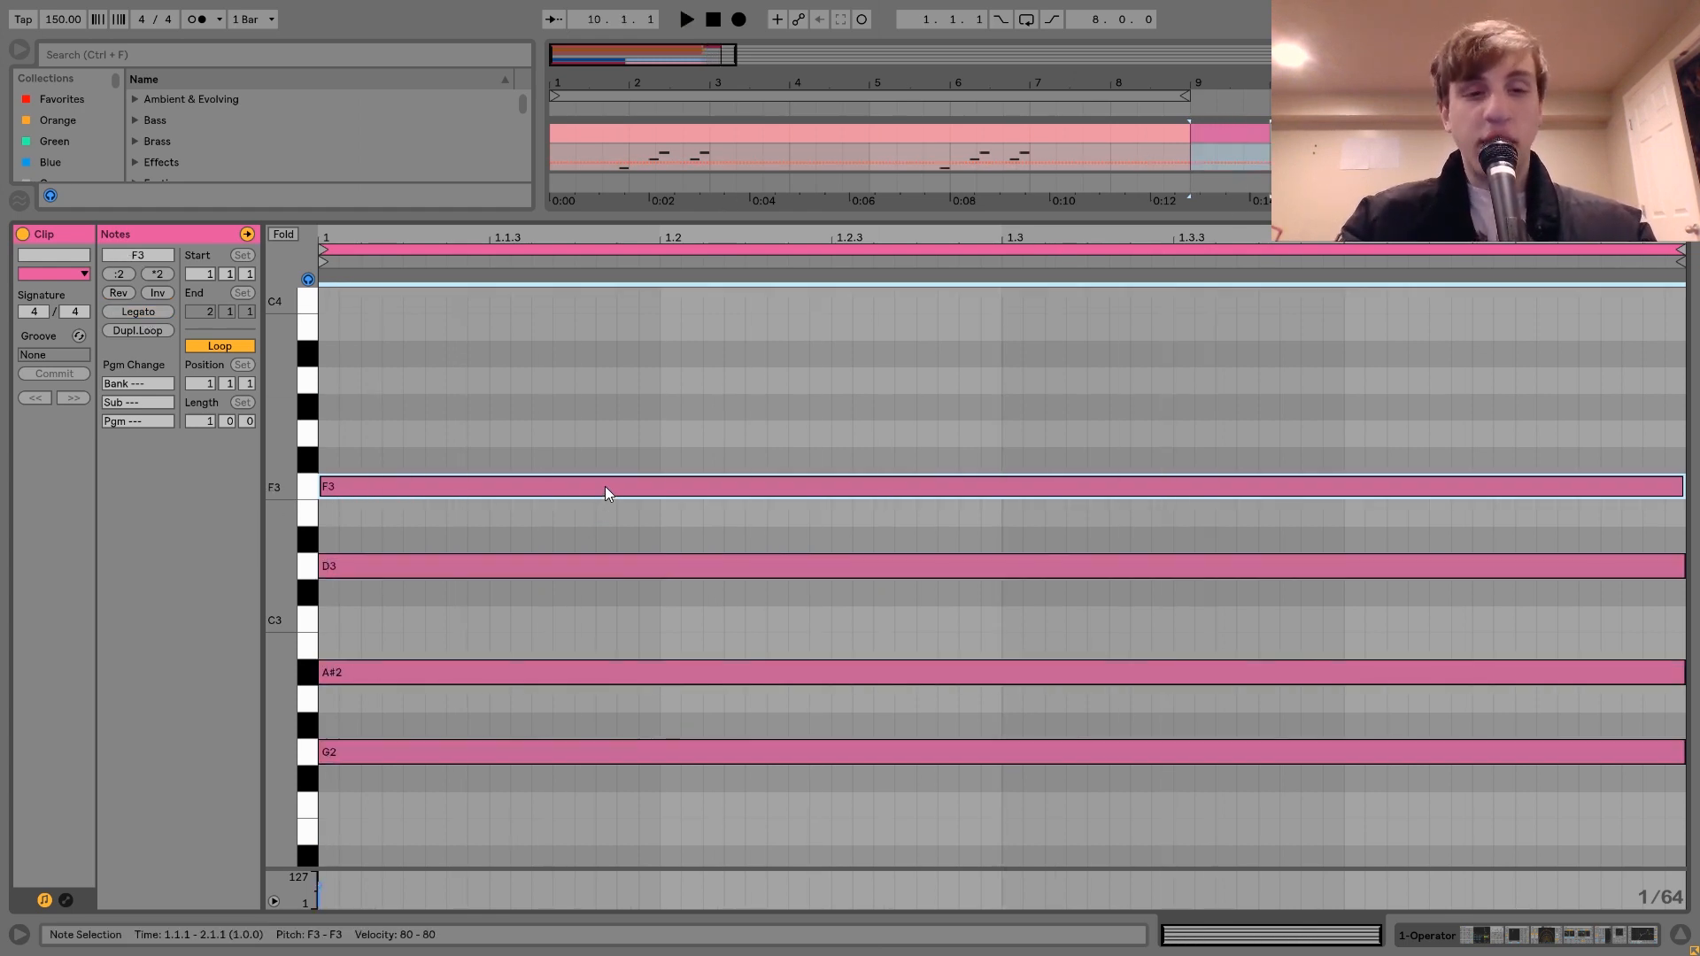
key(0)
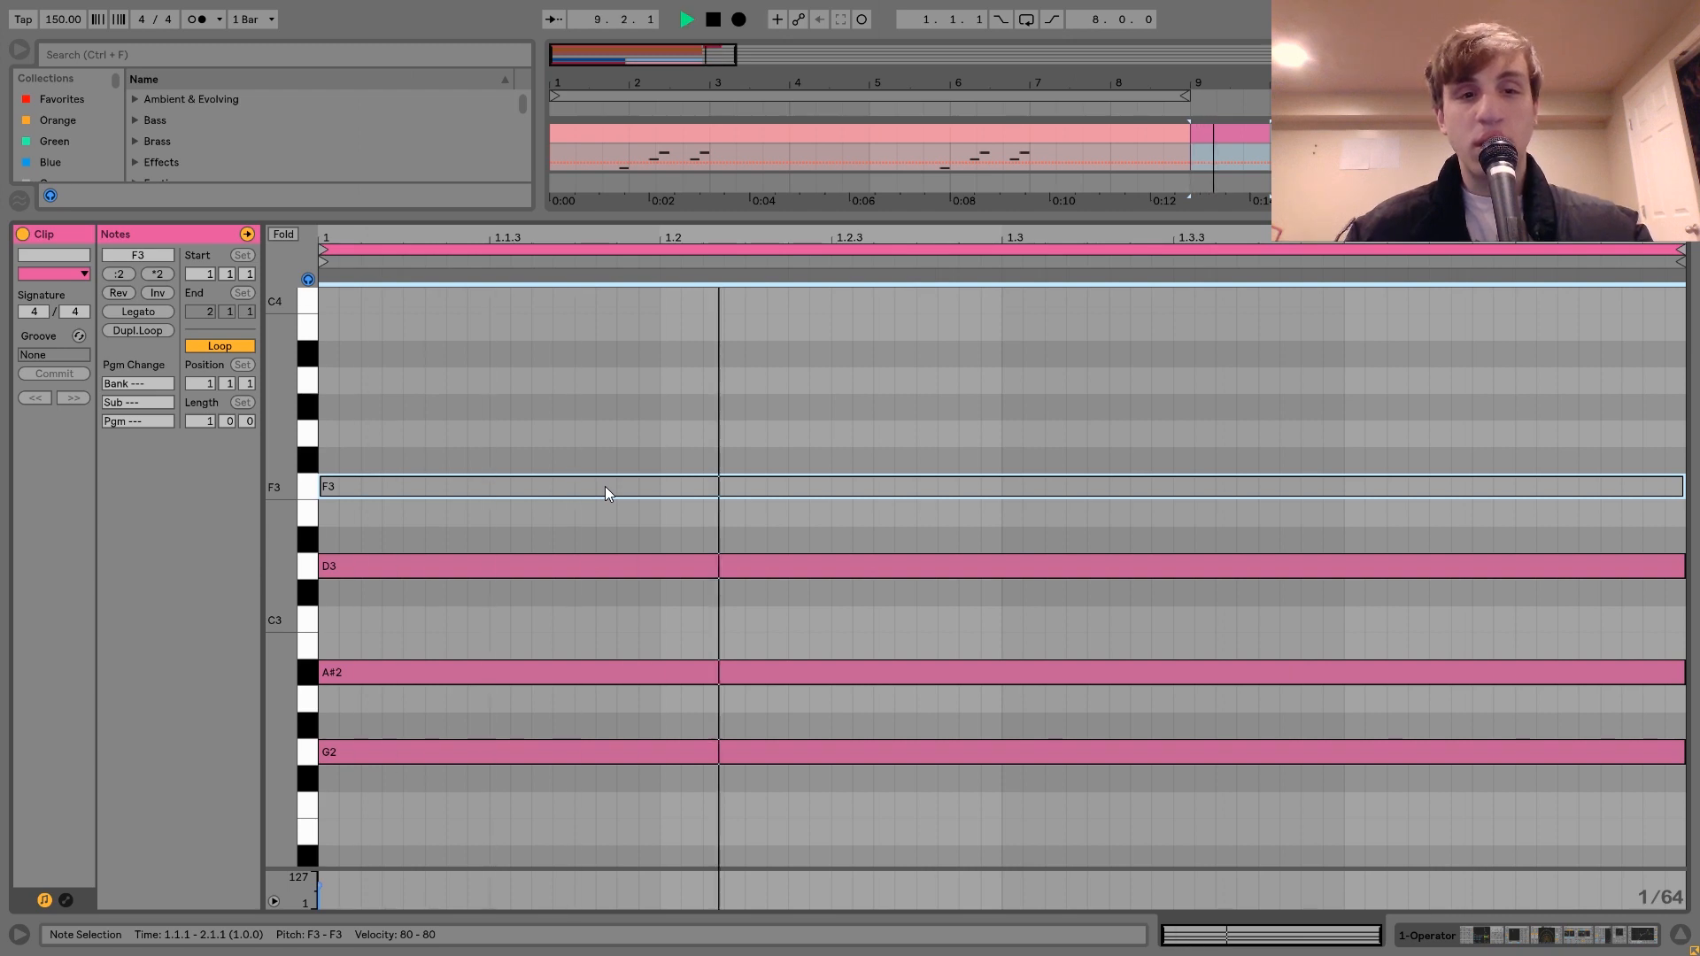
key(0)
key(space)
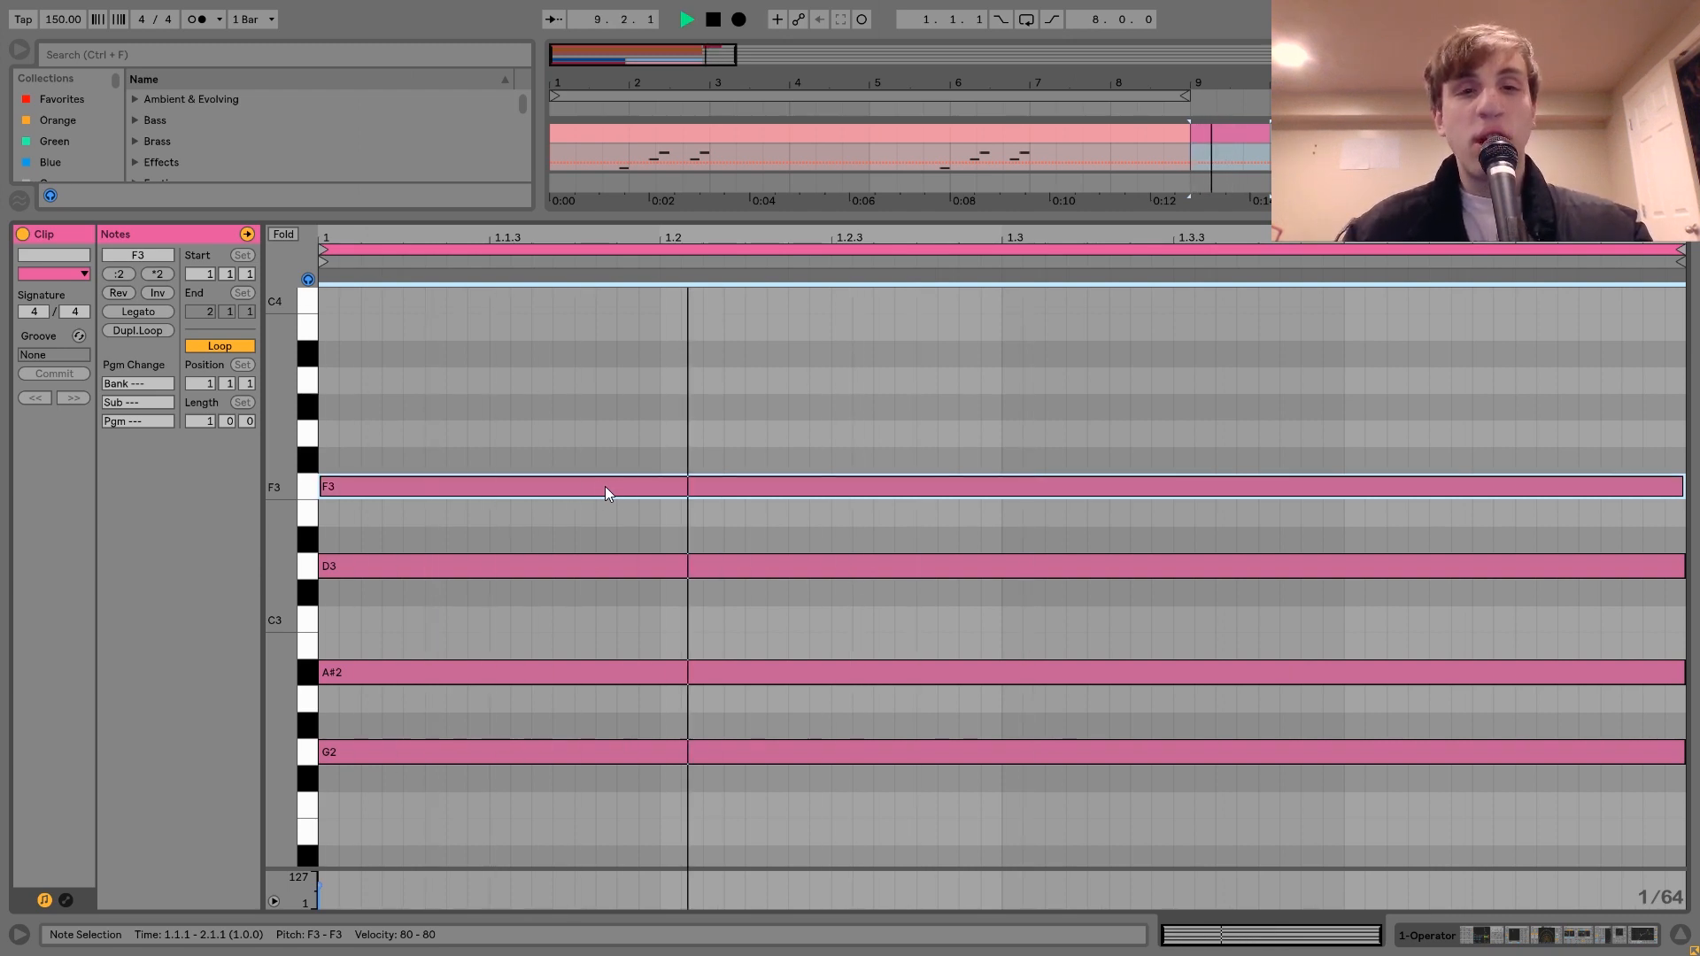
key(space)
- Delete the one-bar chord clip at bar 9 and return to the first track's melody clip
click(1608, 152)
click(1236, 136)
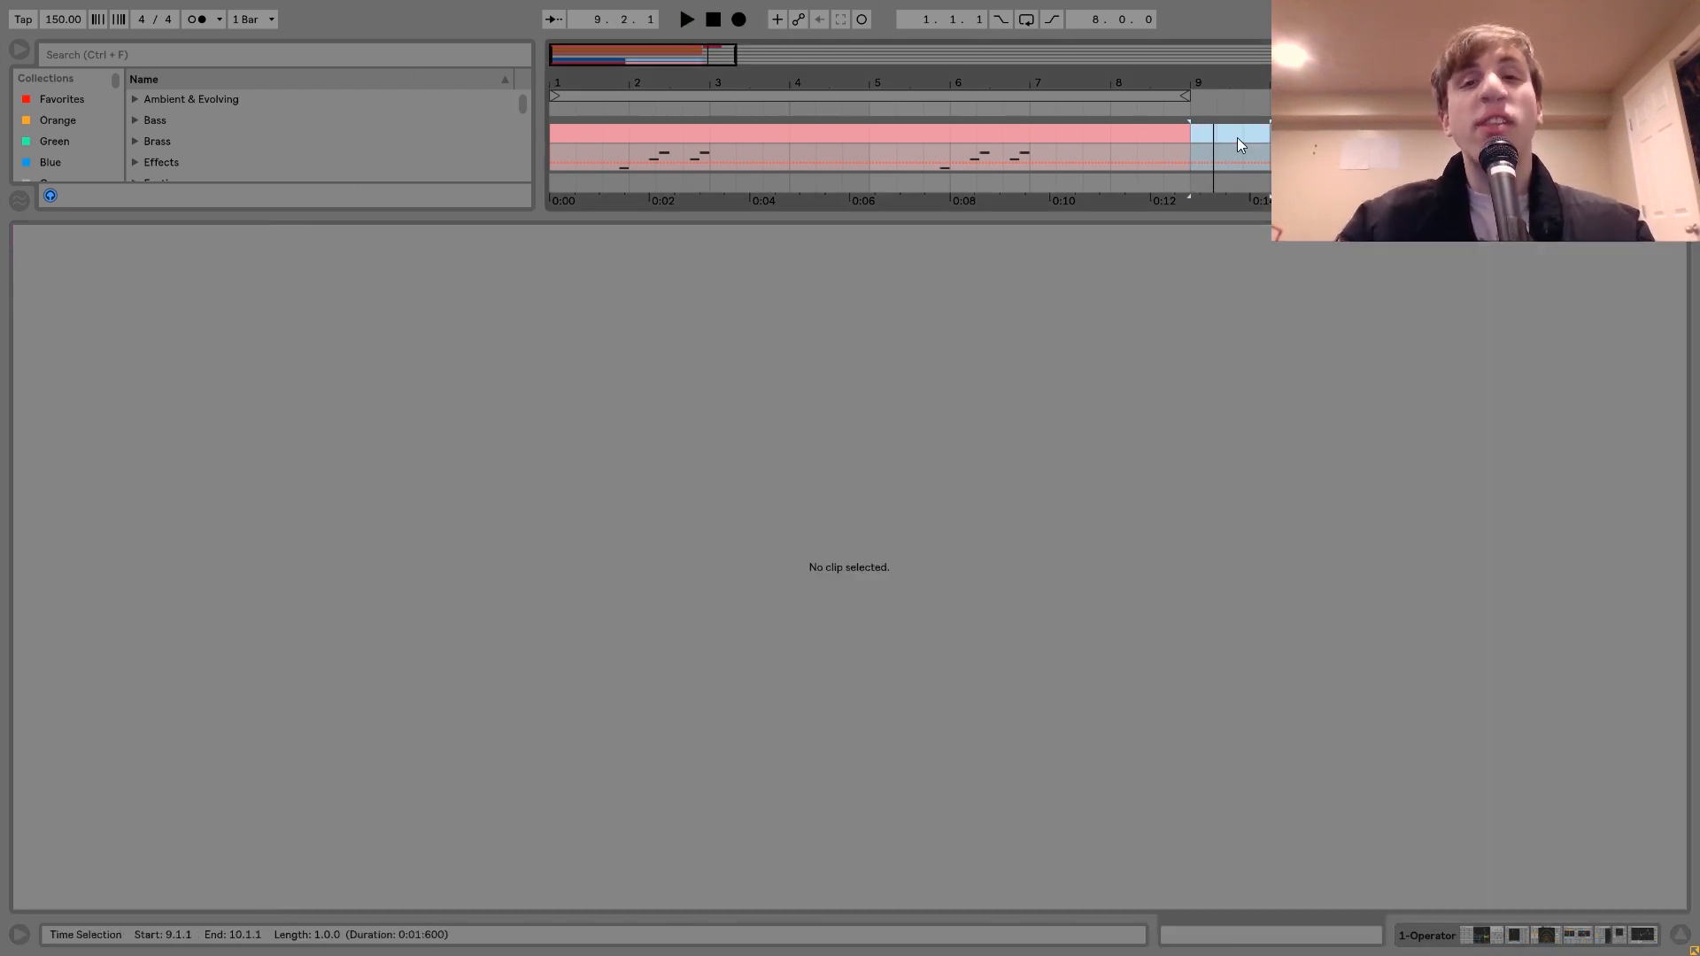
click(1090, 131)
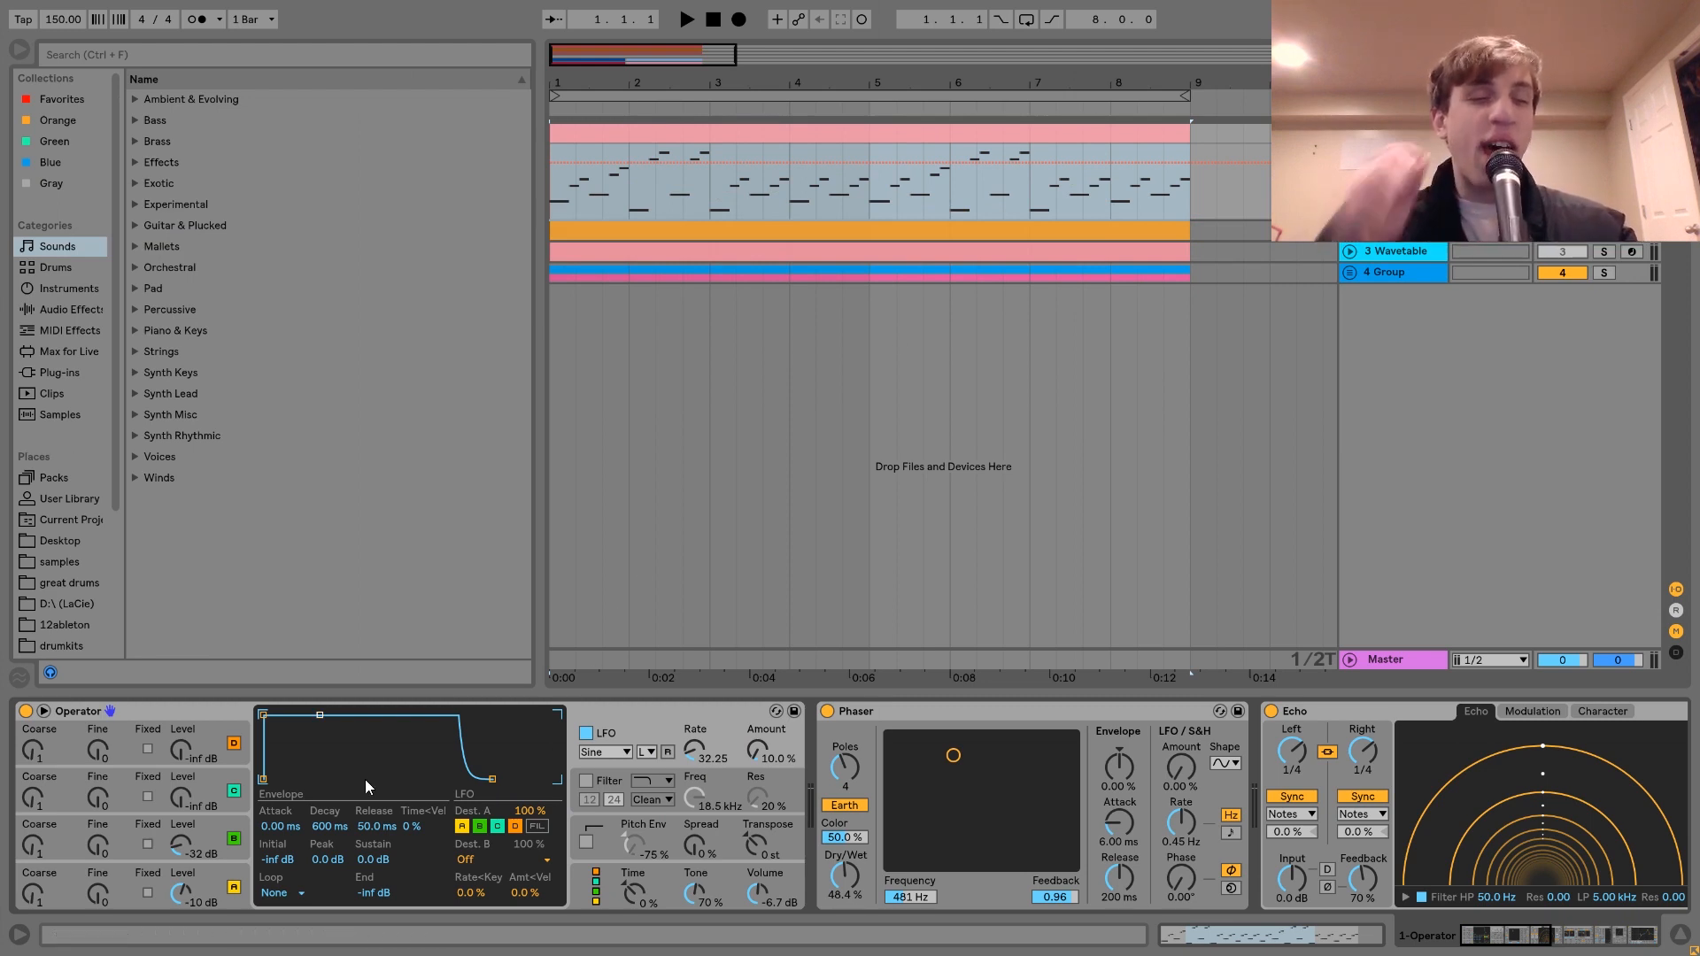
- Turn Operator's oscillator B off and back on, playing the melody each time to compare the sound
click(233, 839)
key(space)
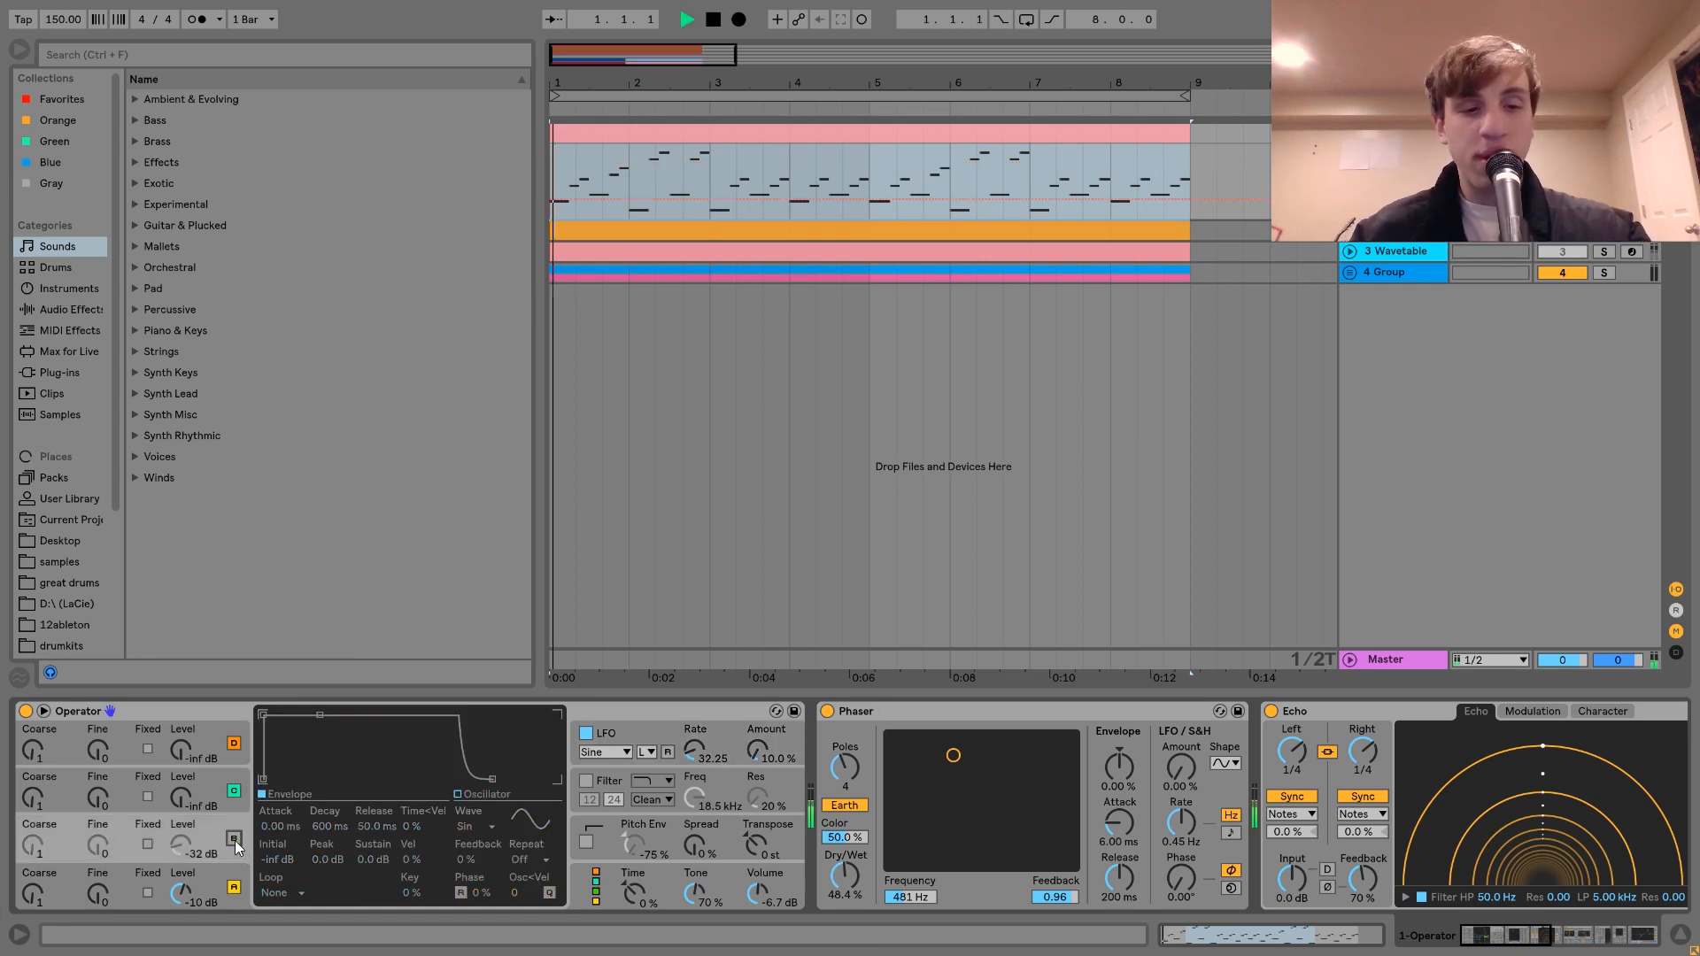
key(space)
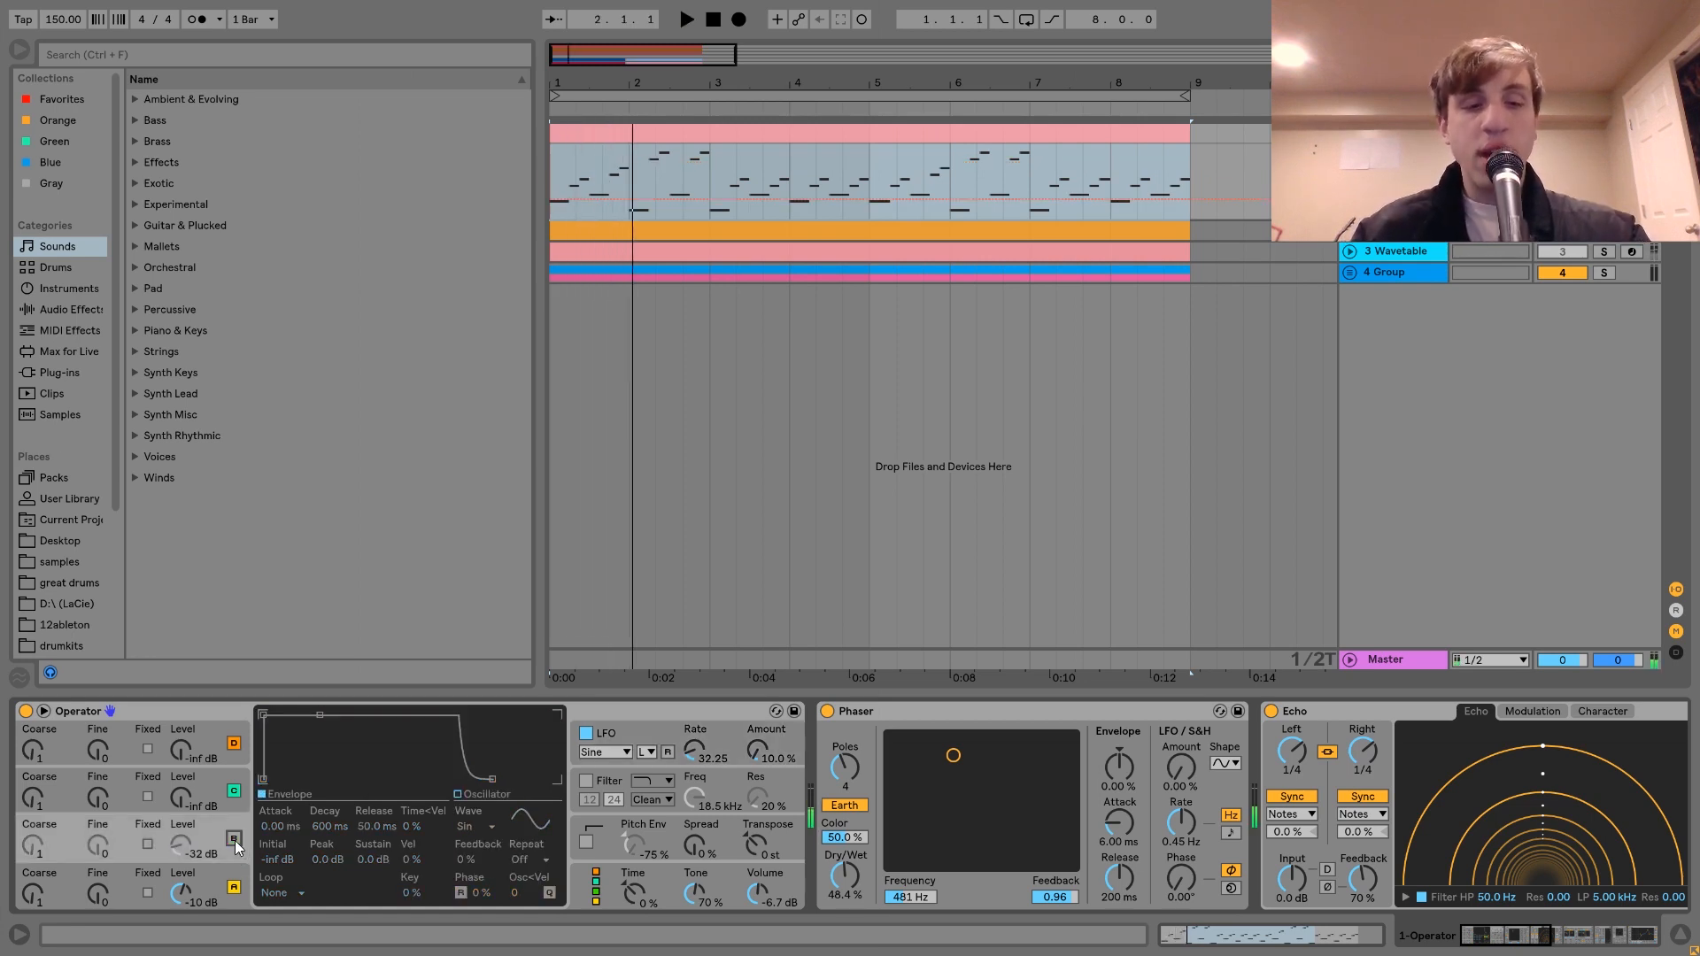
click(235, 841)
key(space)
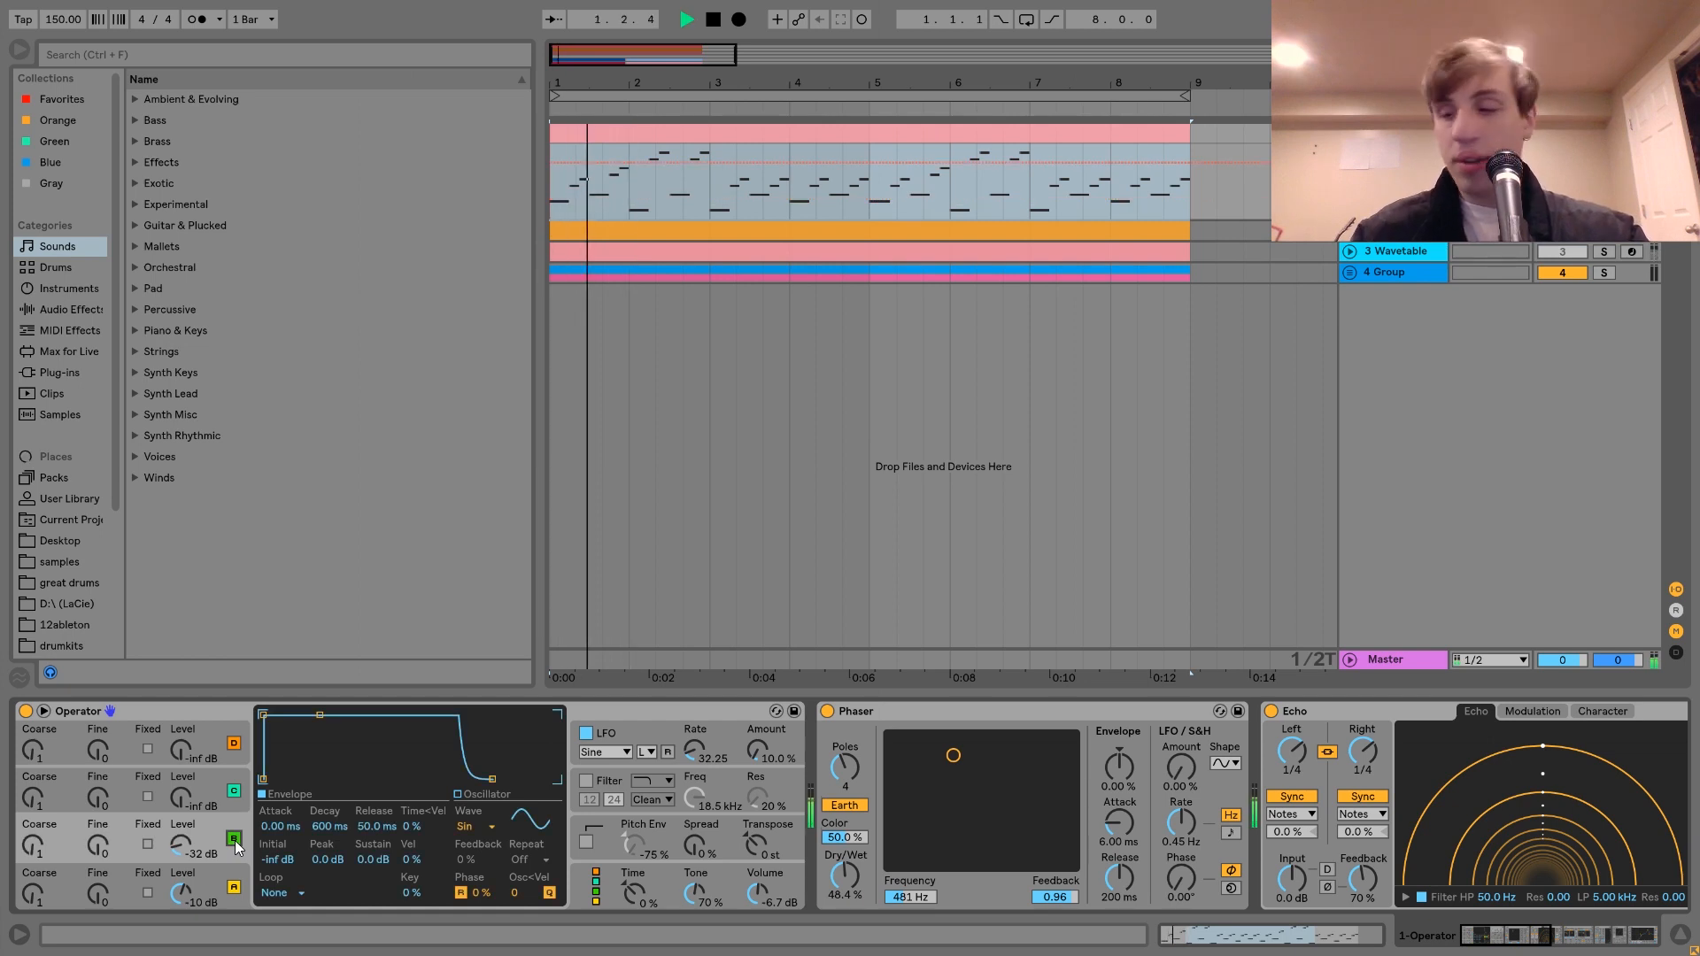
key(space)
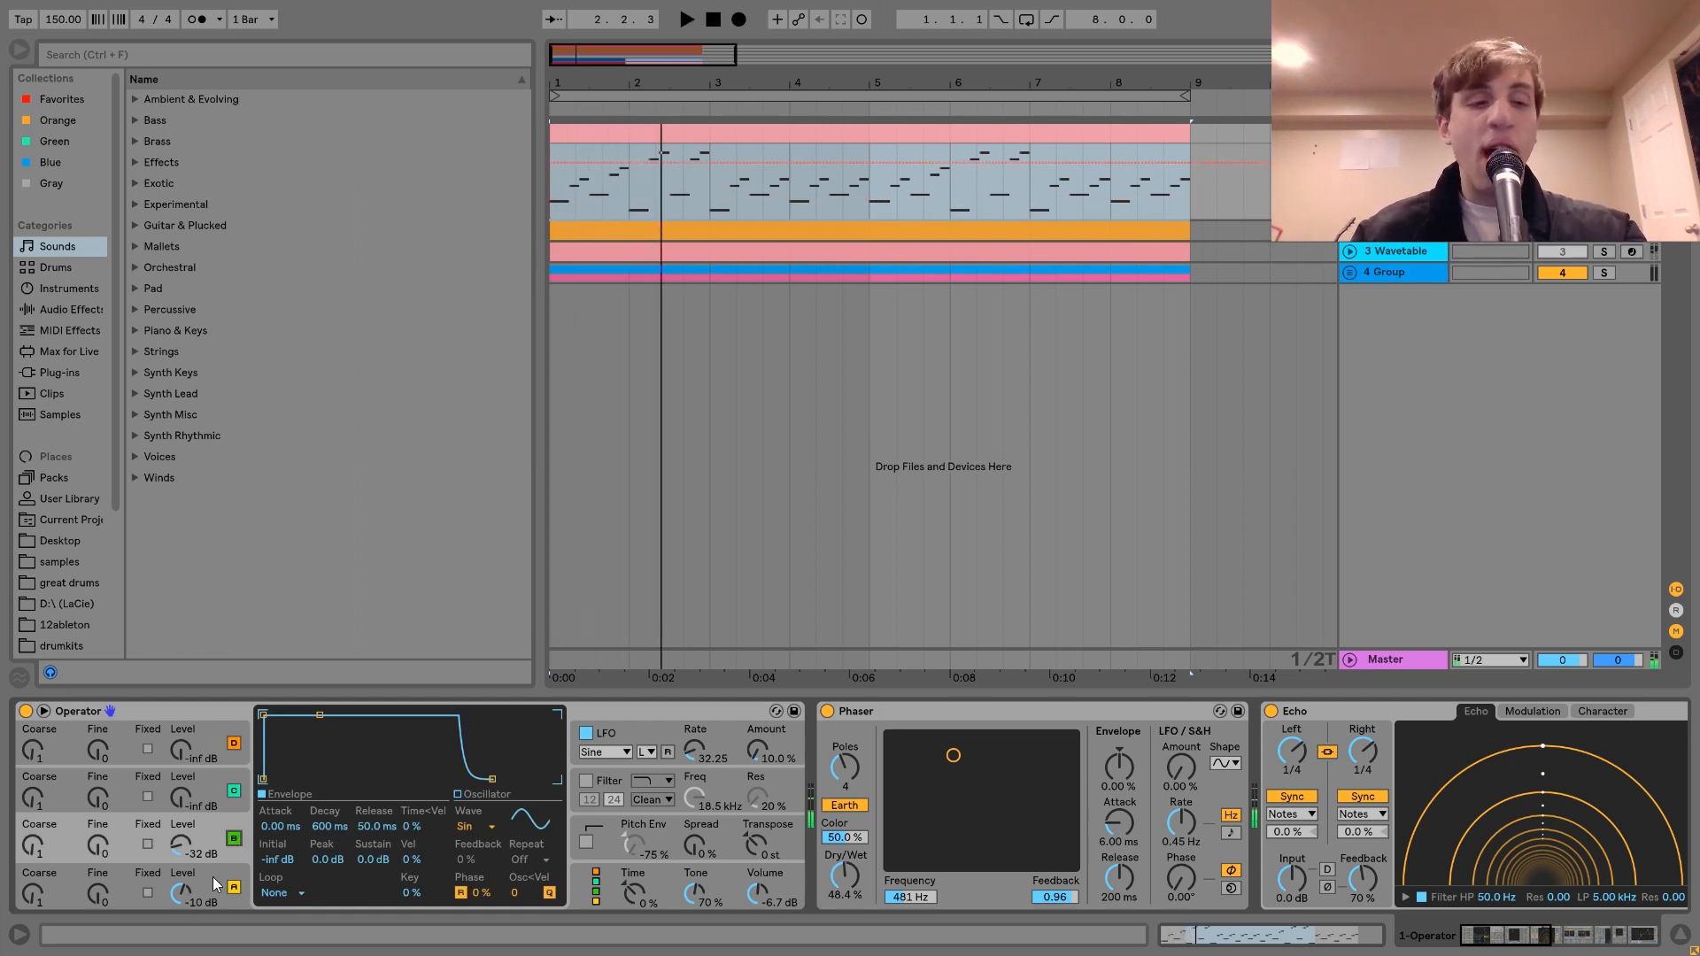
click(221, 885)
click(210, 816)
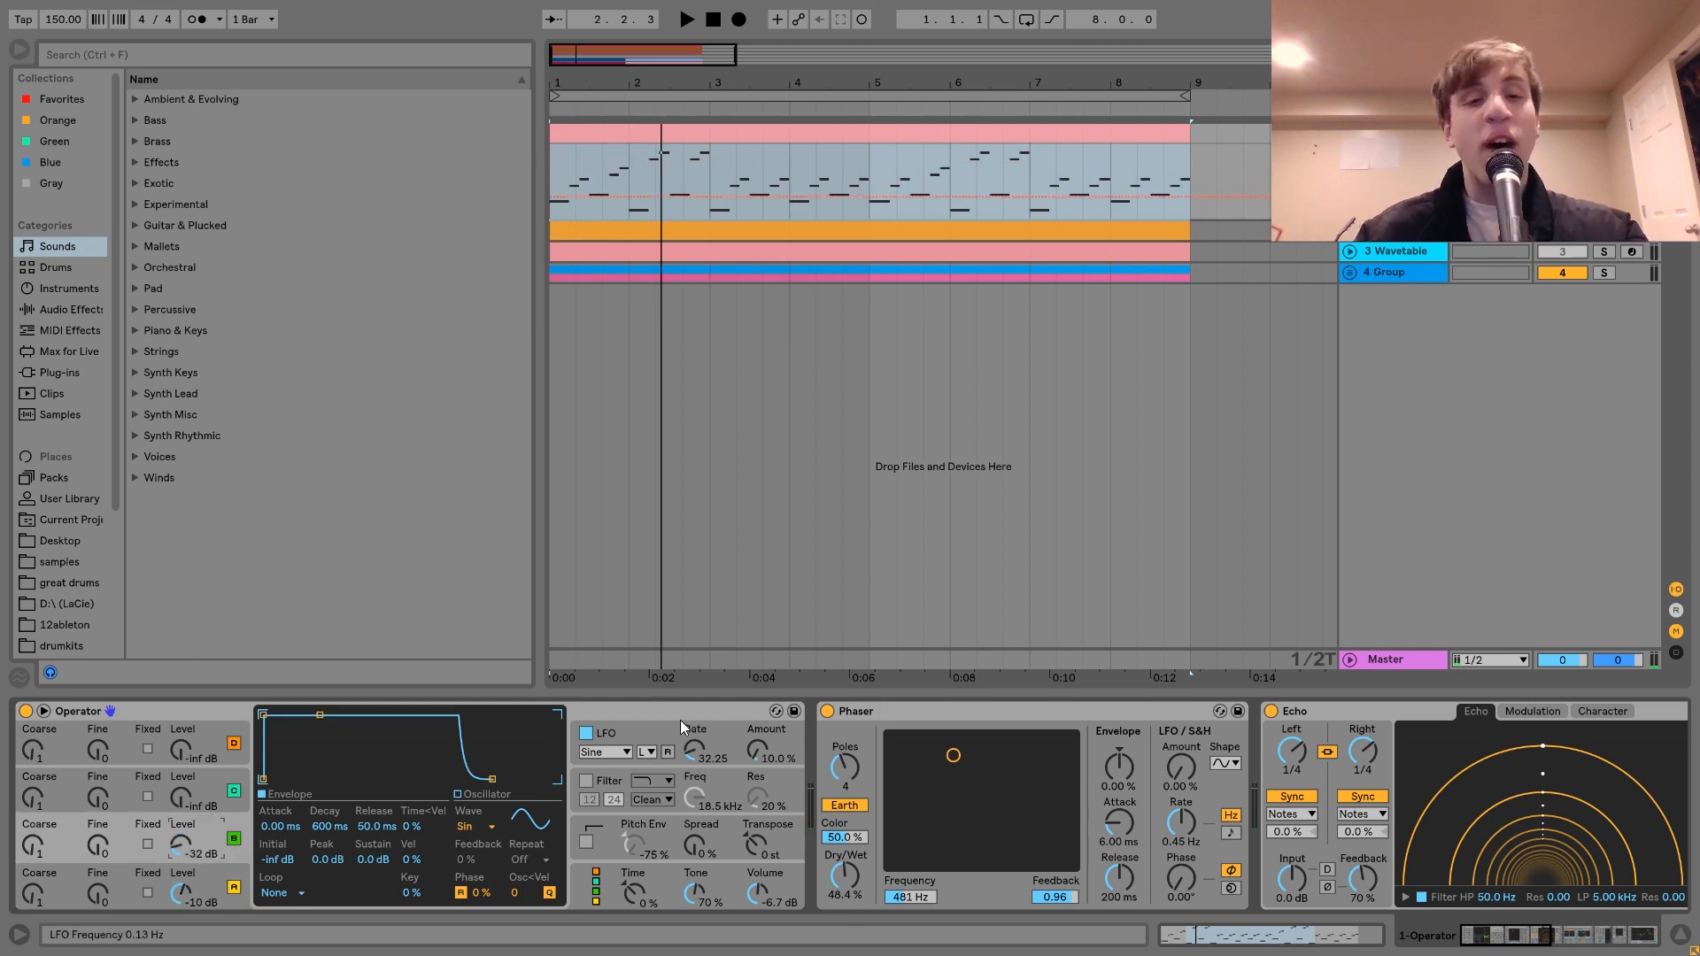
- Audition Operator's LFO with its Amount raised to 50 % and set back to 10 %
click(637, 742)
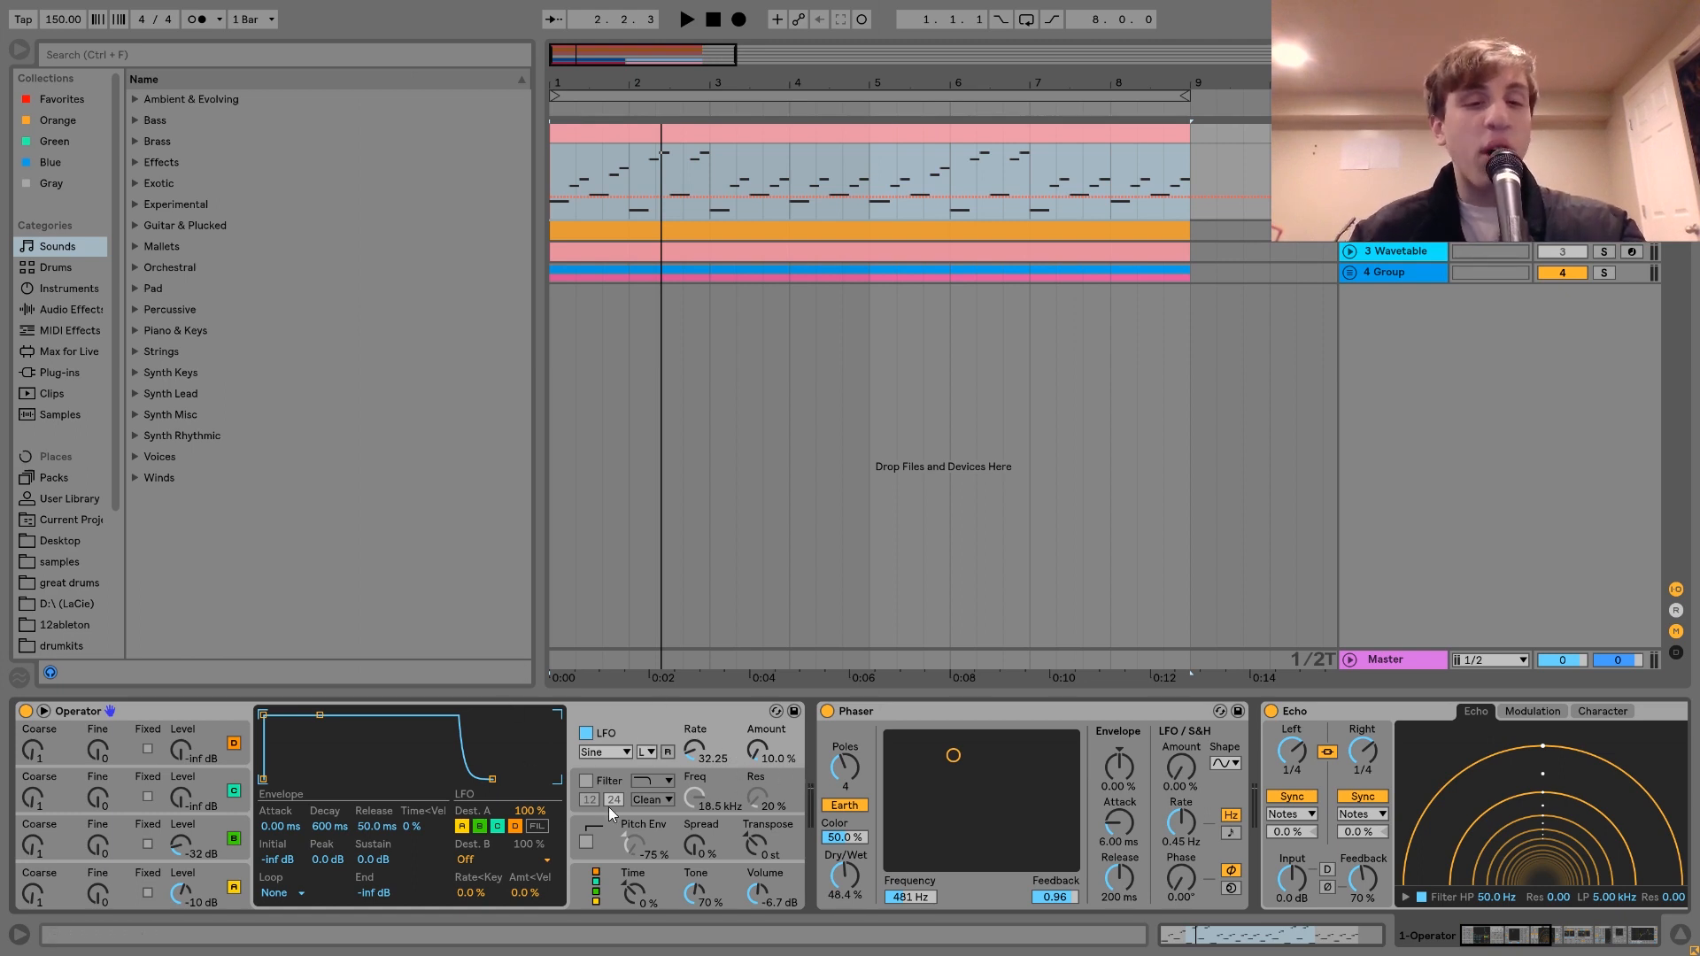
click(758, 752)
key(space)
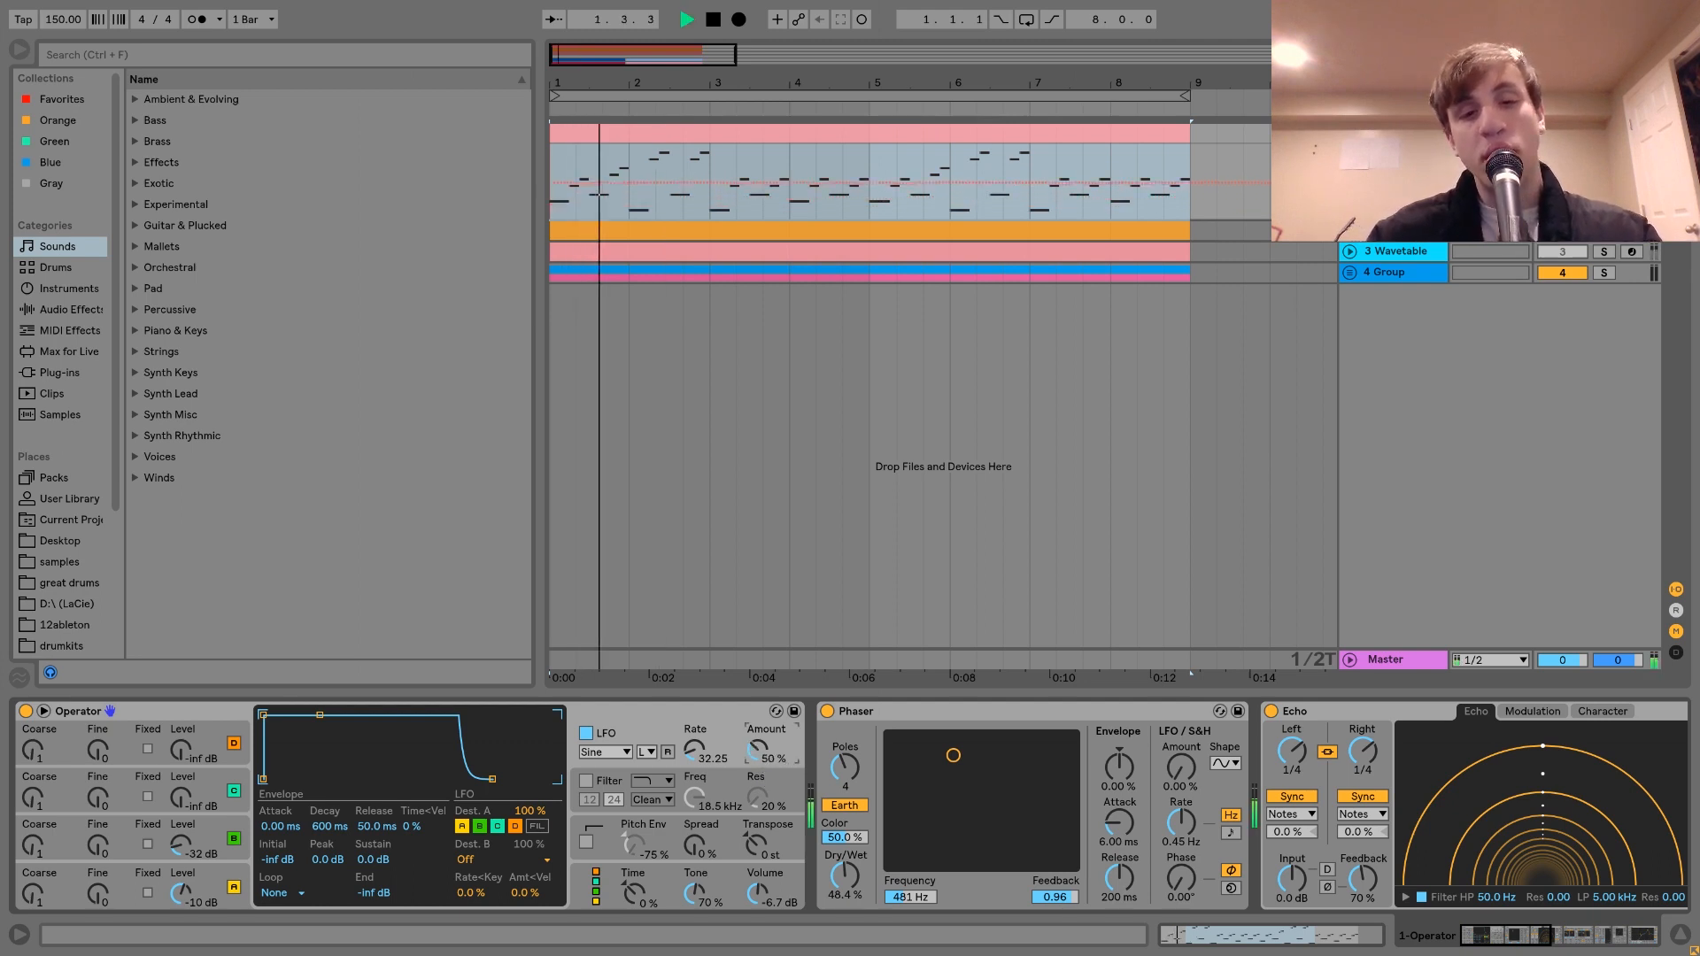
key(space)
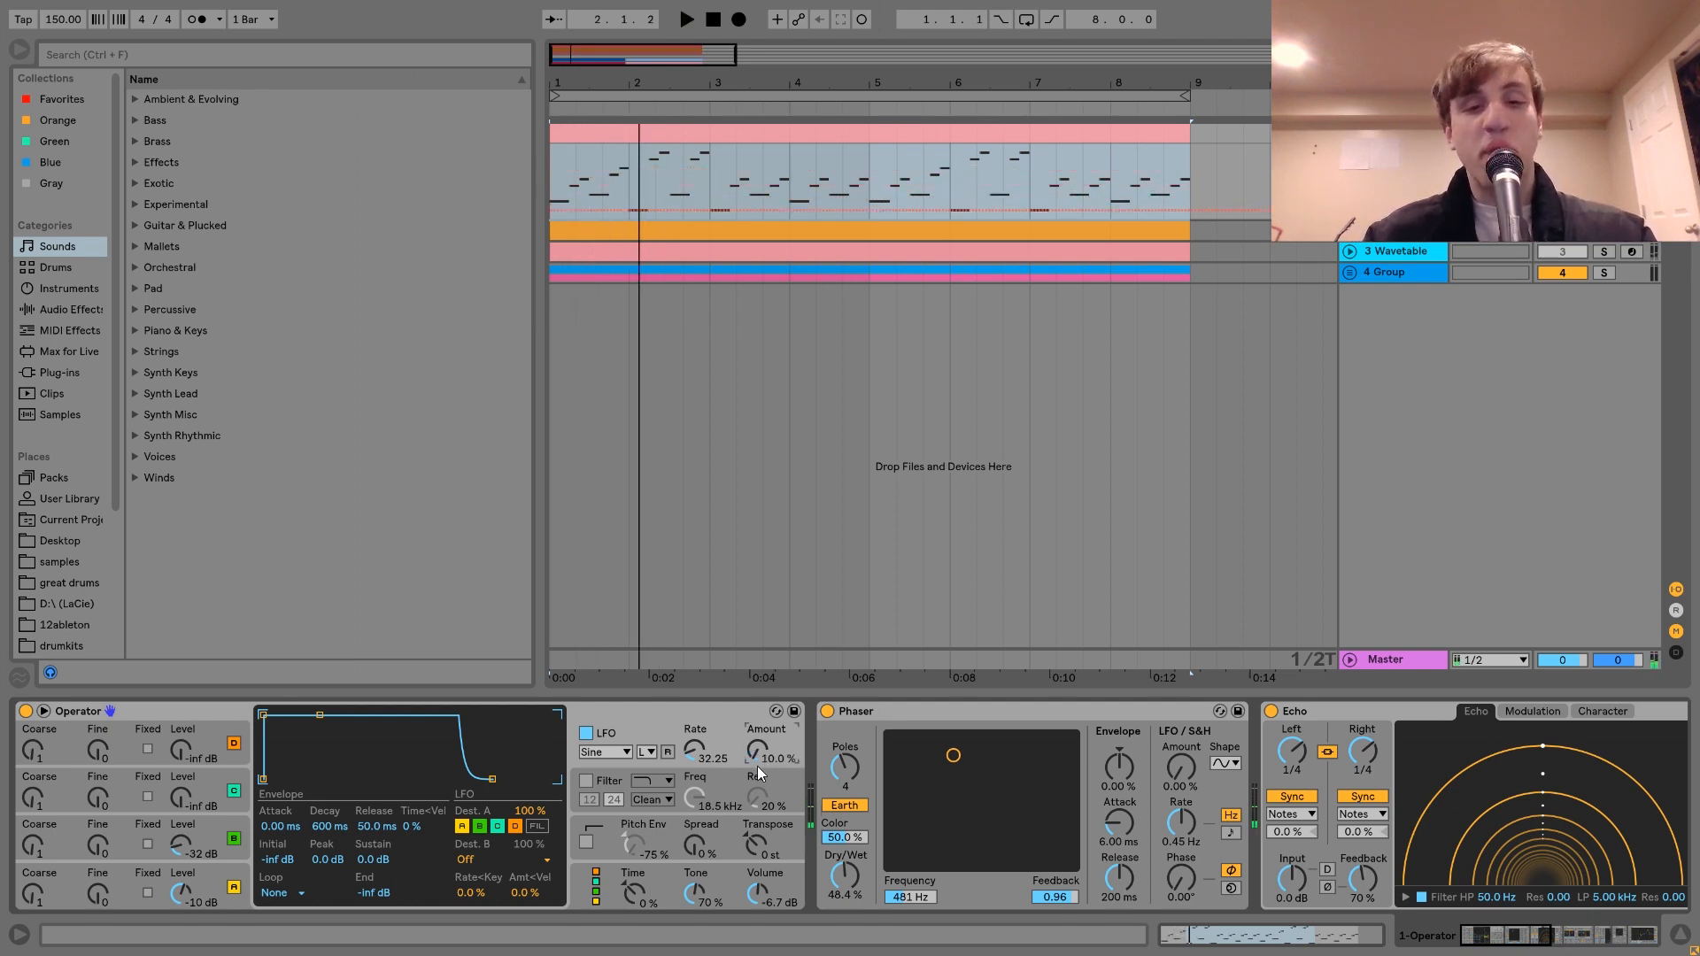
key(space)
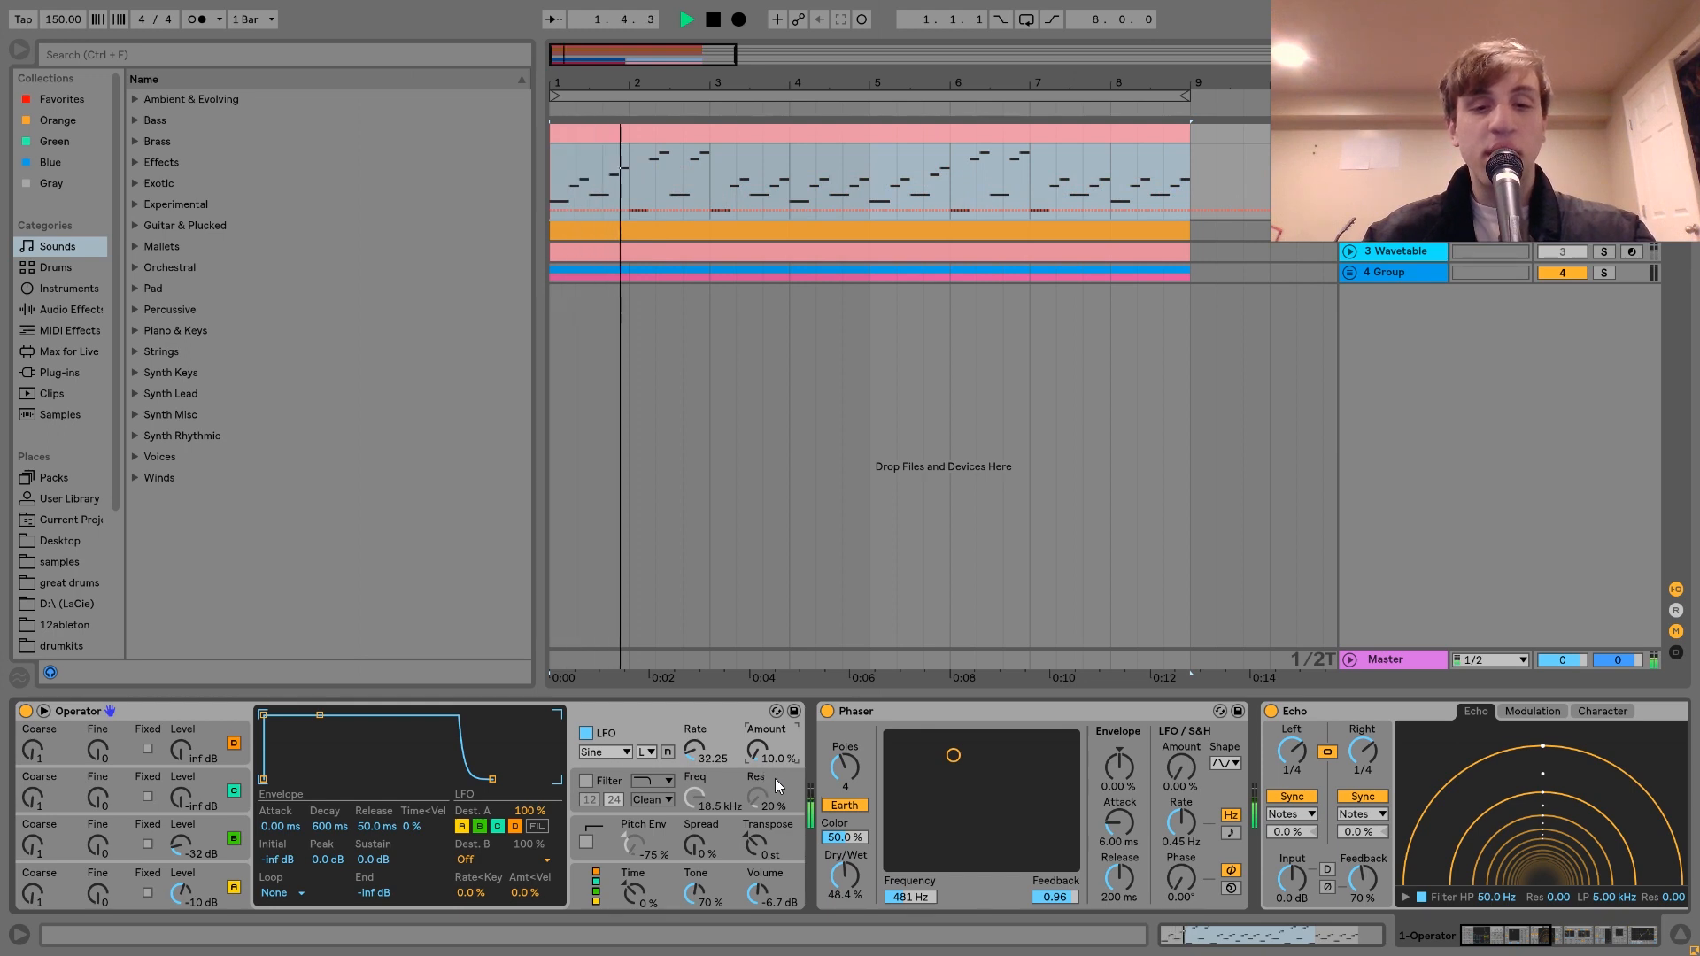
key(space)
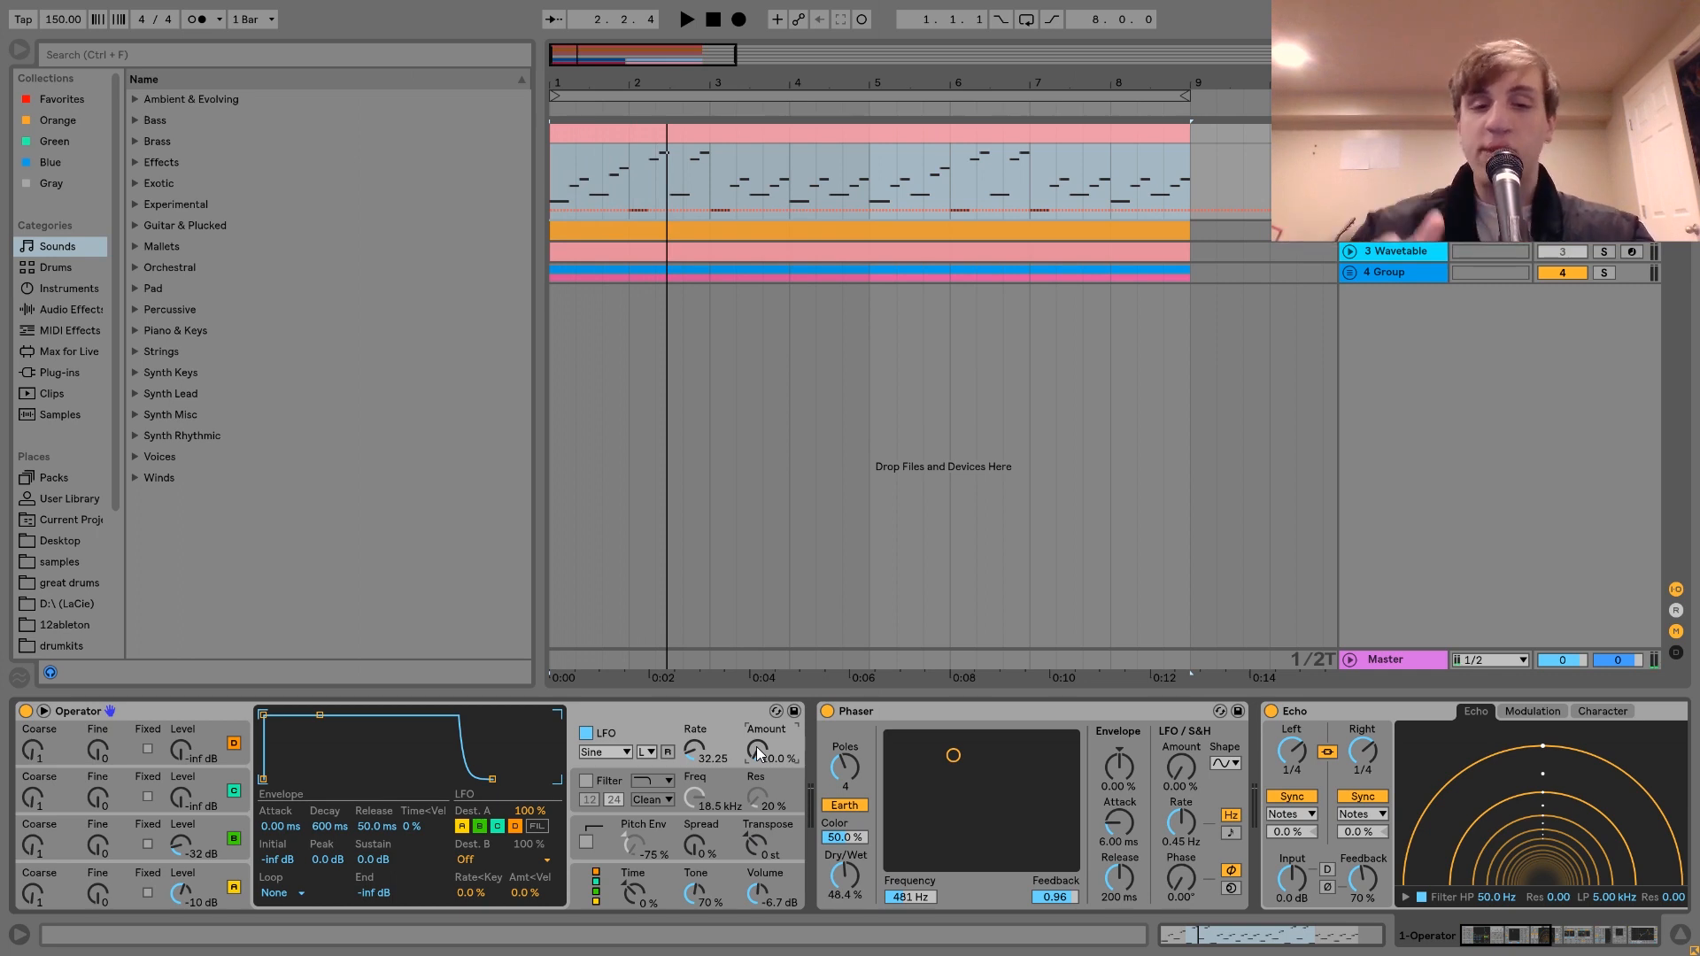
key(space)
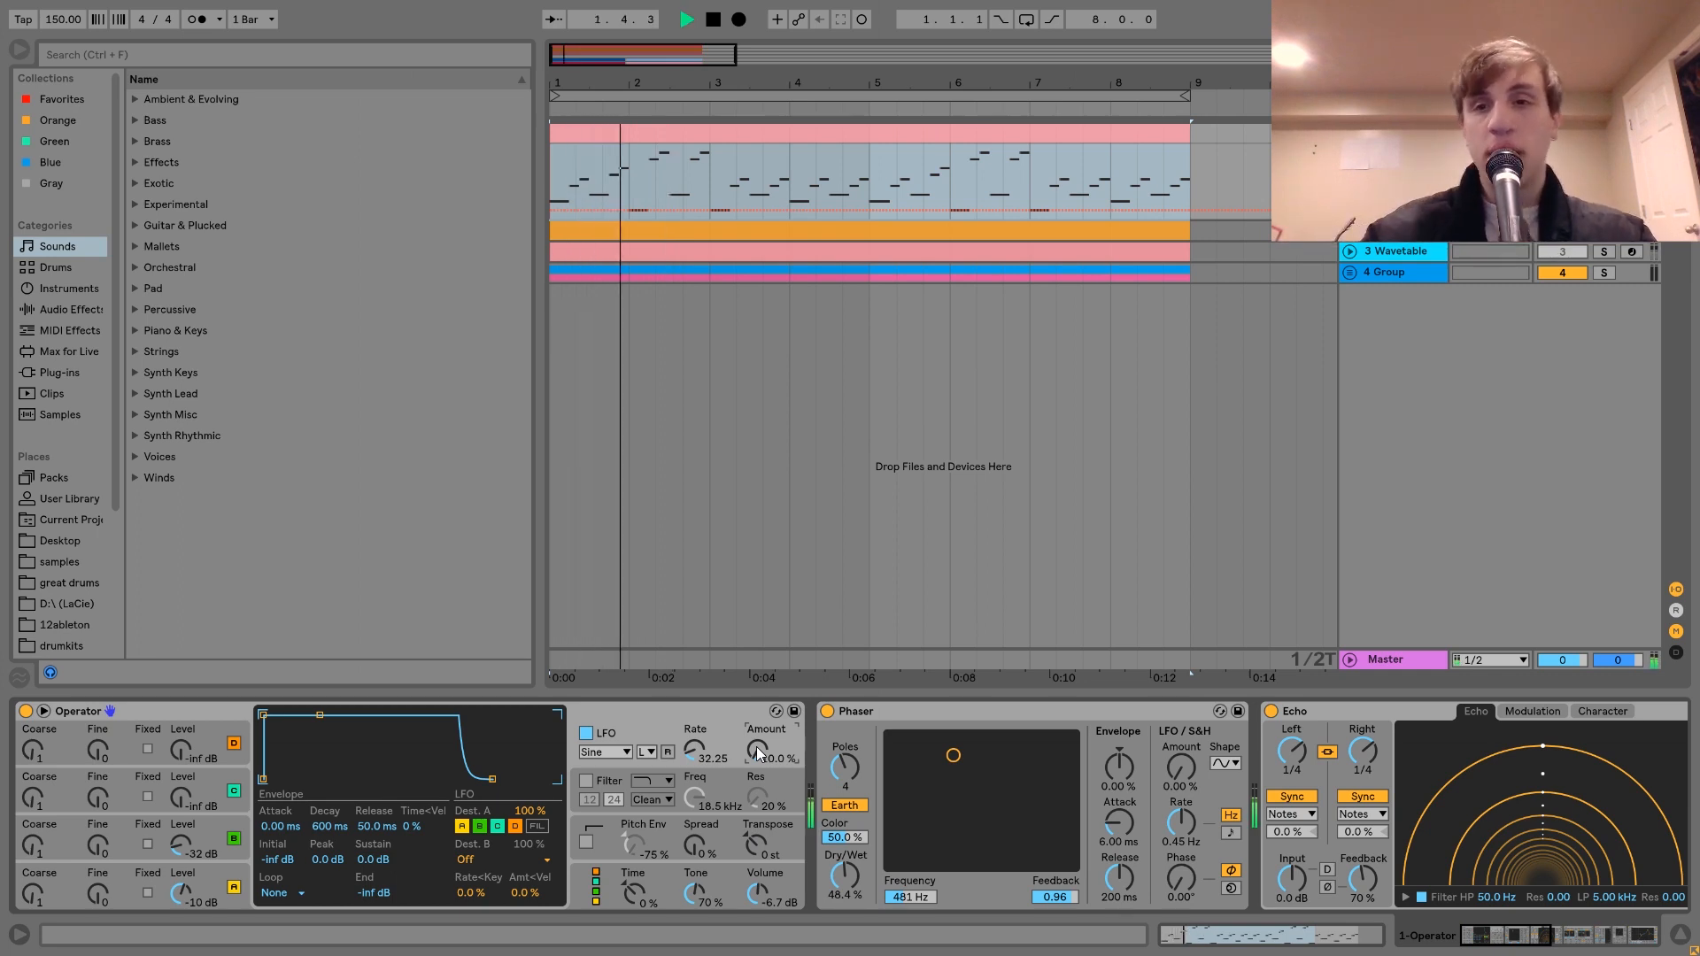
key(space)
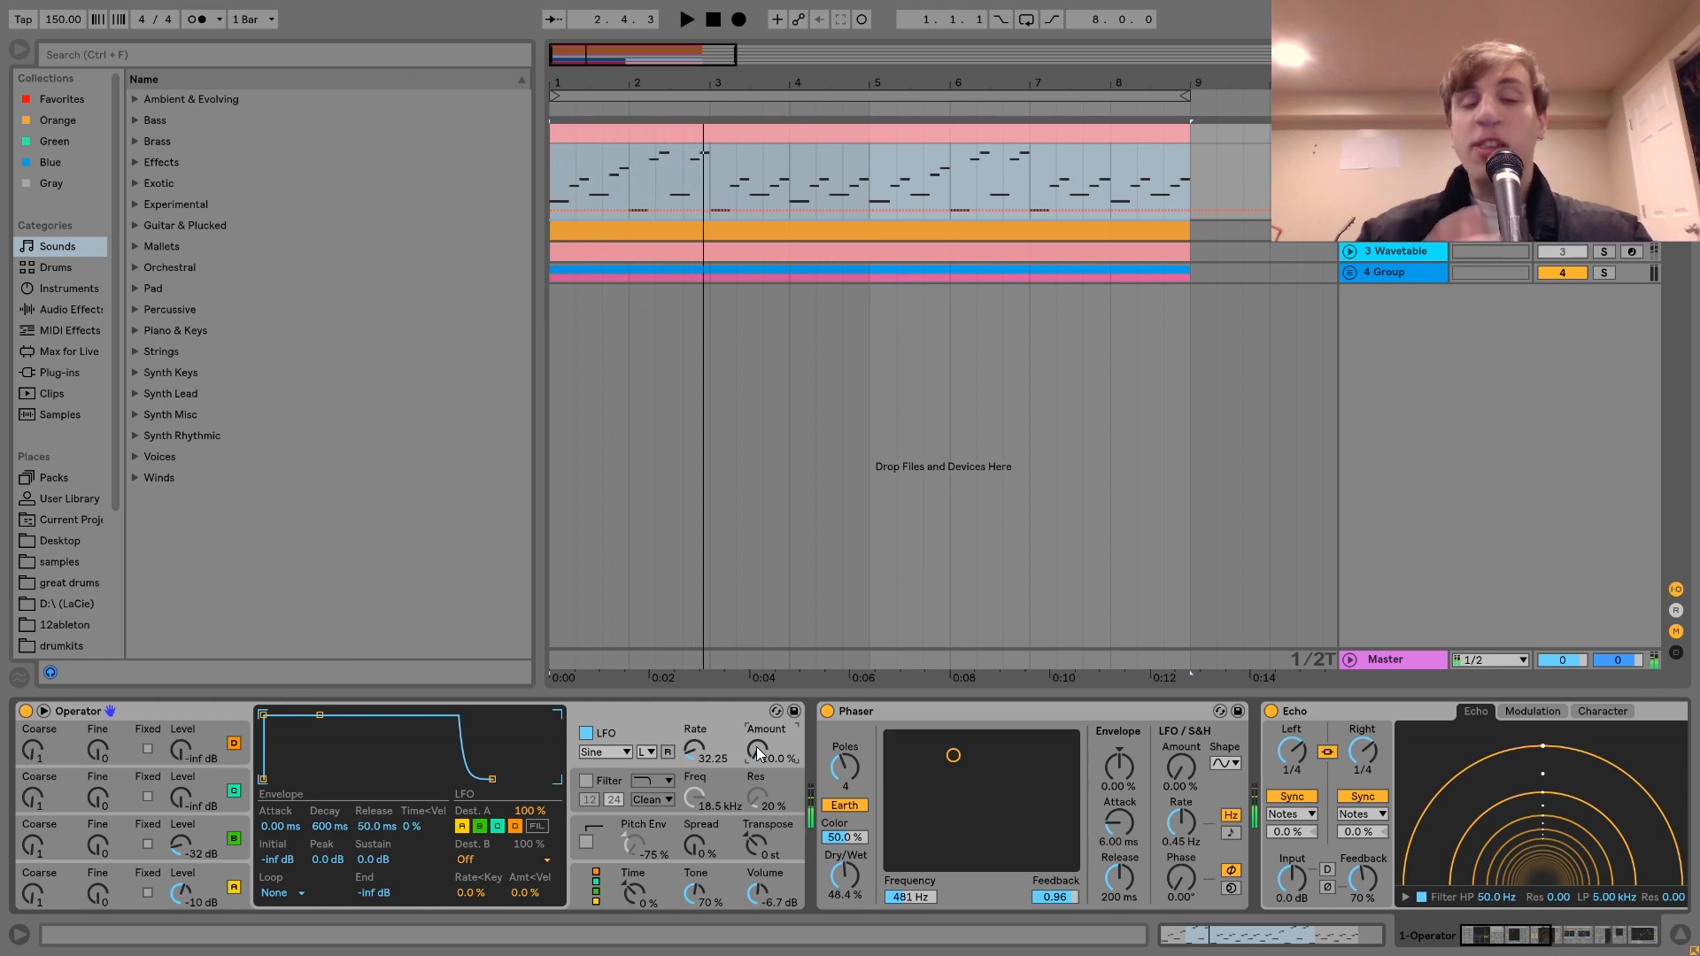
- Switch Operator's LFO off and back on during playback to compare the melody with and without it
click(584, 733)
key(space)
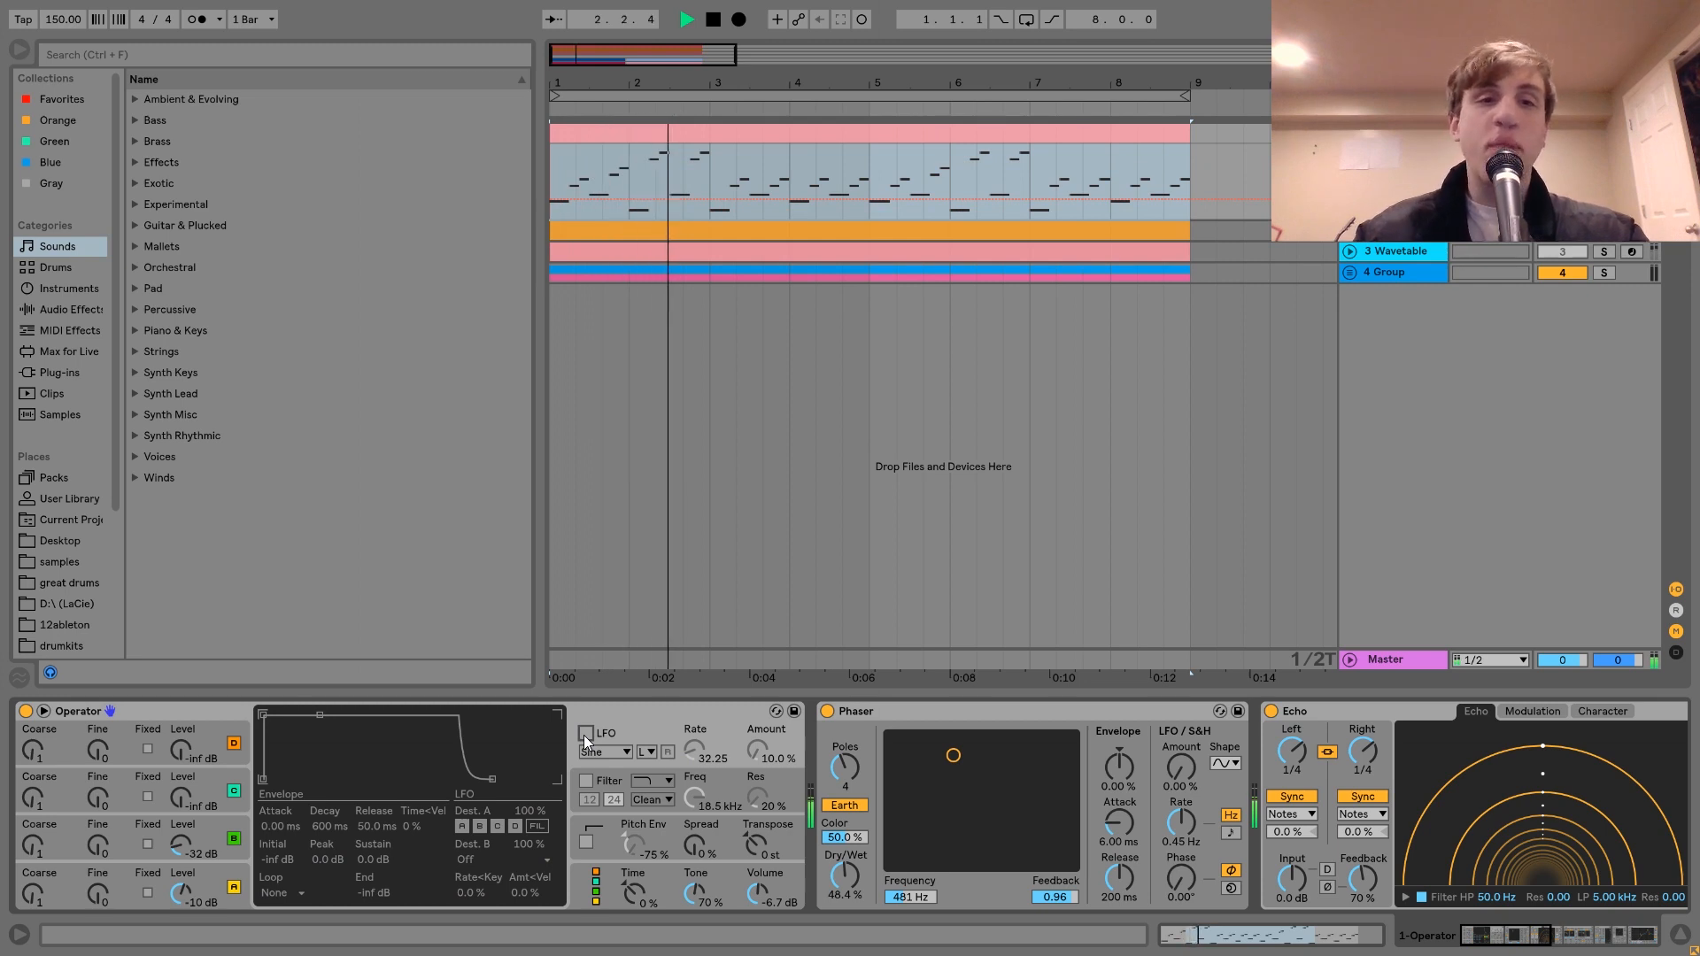
click(584, 734)
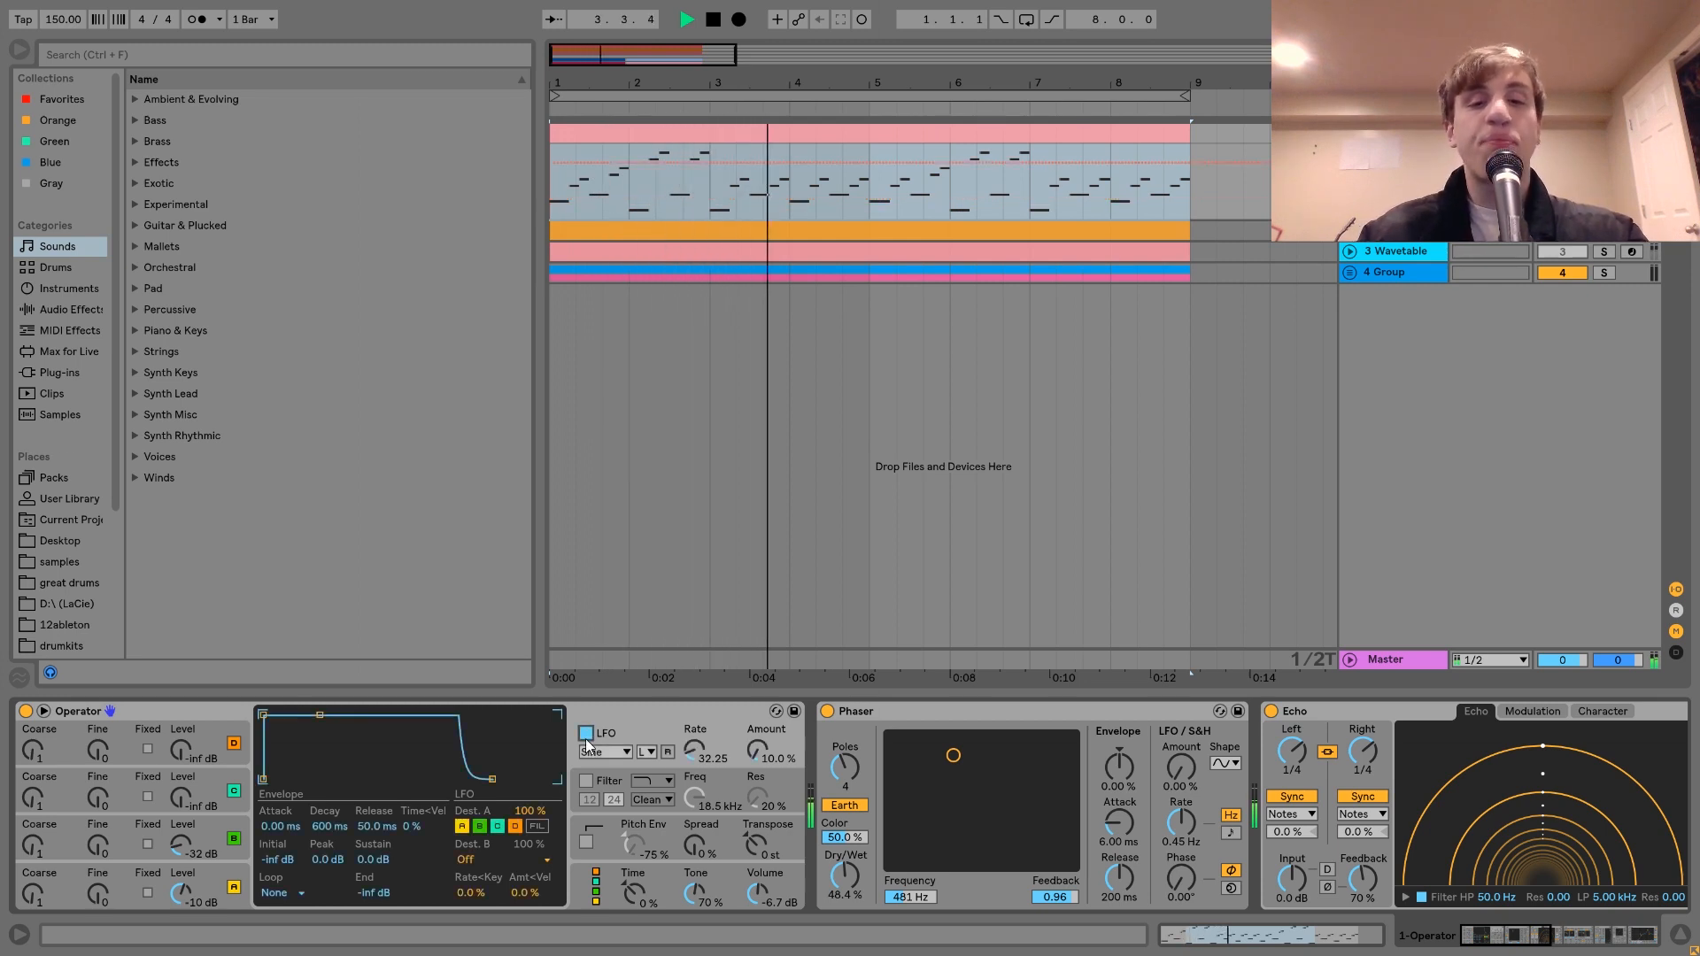
key(space)
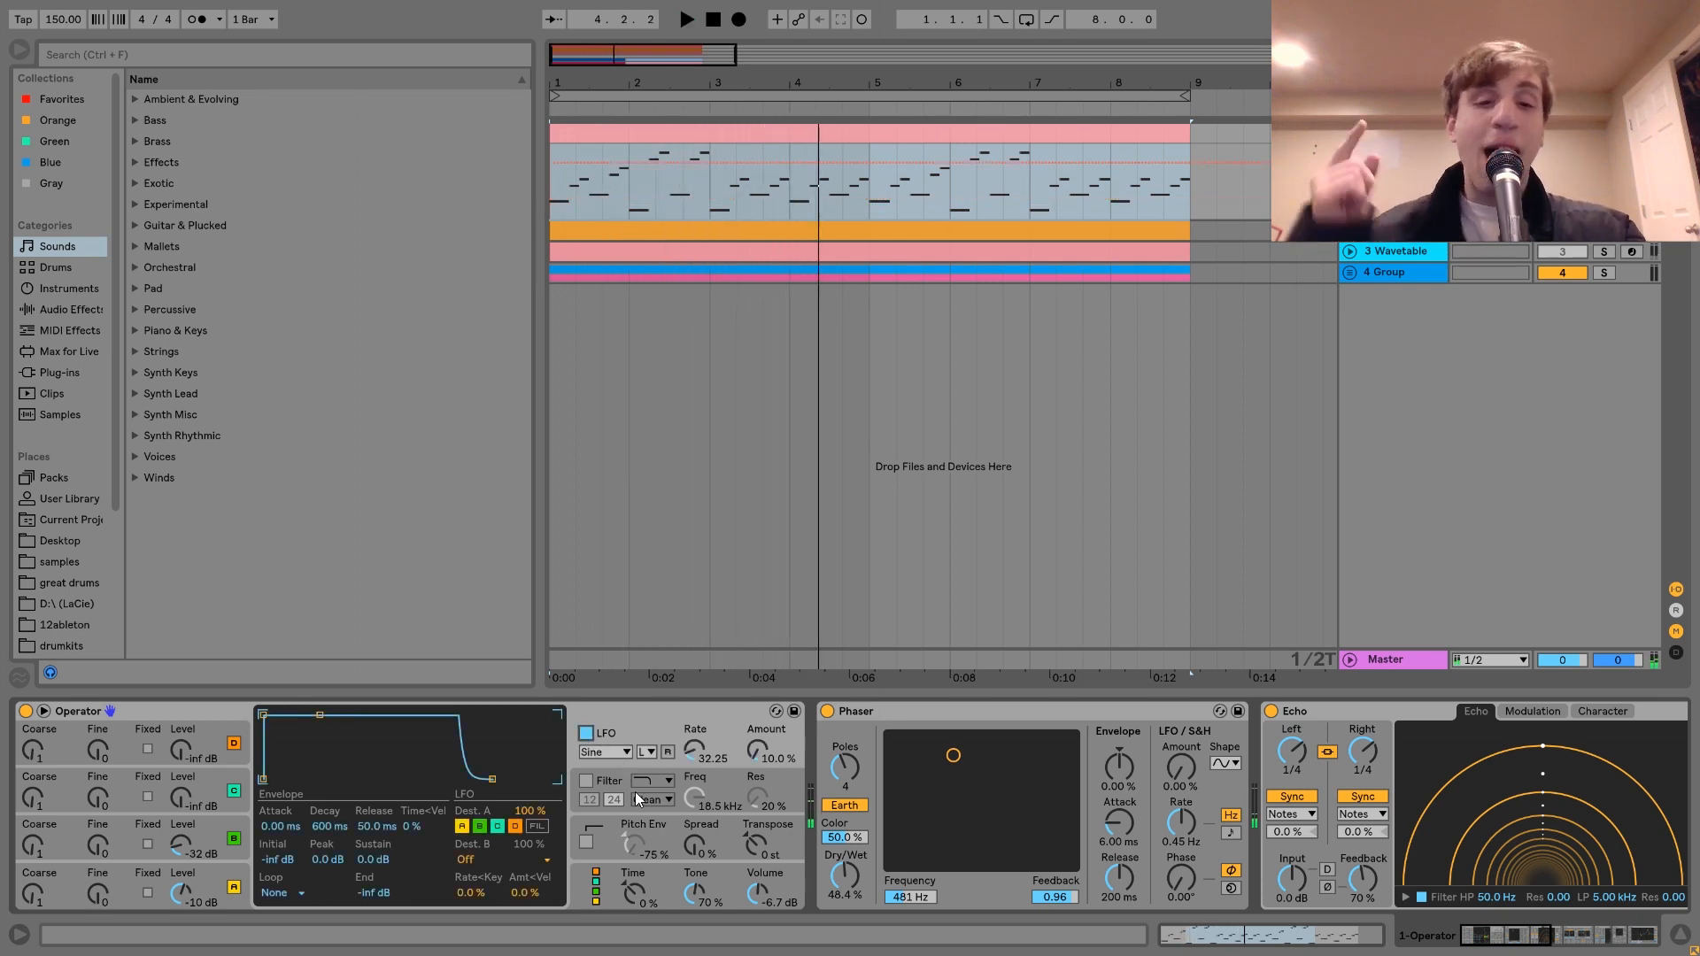
- Bypass the Phaser and re-enable it during playback to compare its effect on the melody
scroll(634, 791, down, 5)
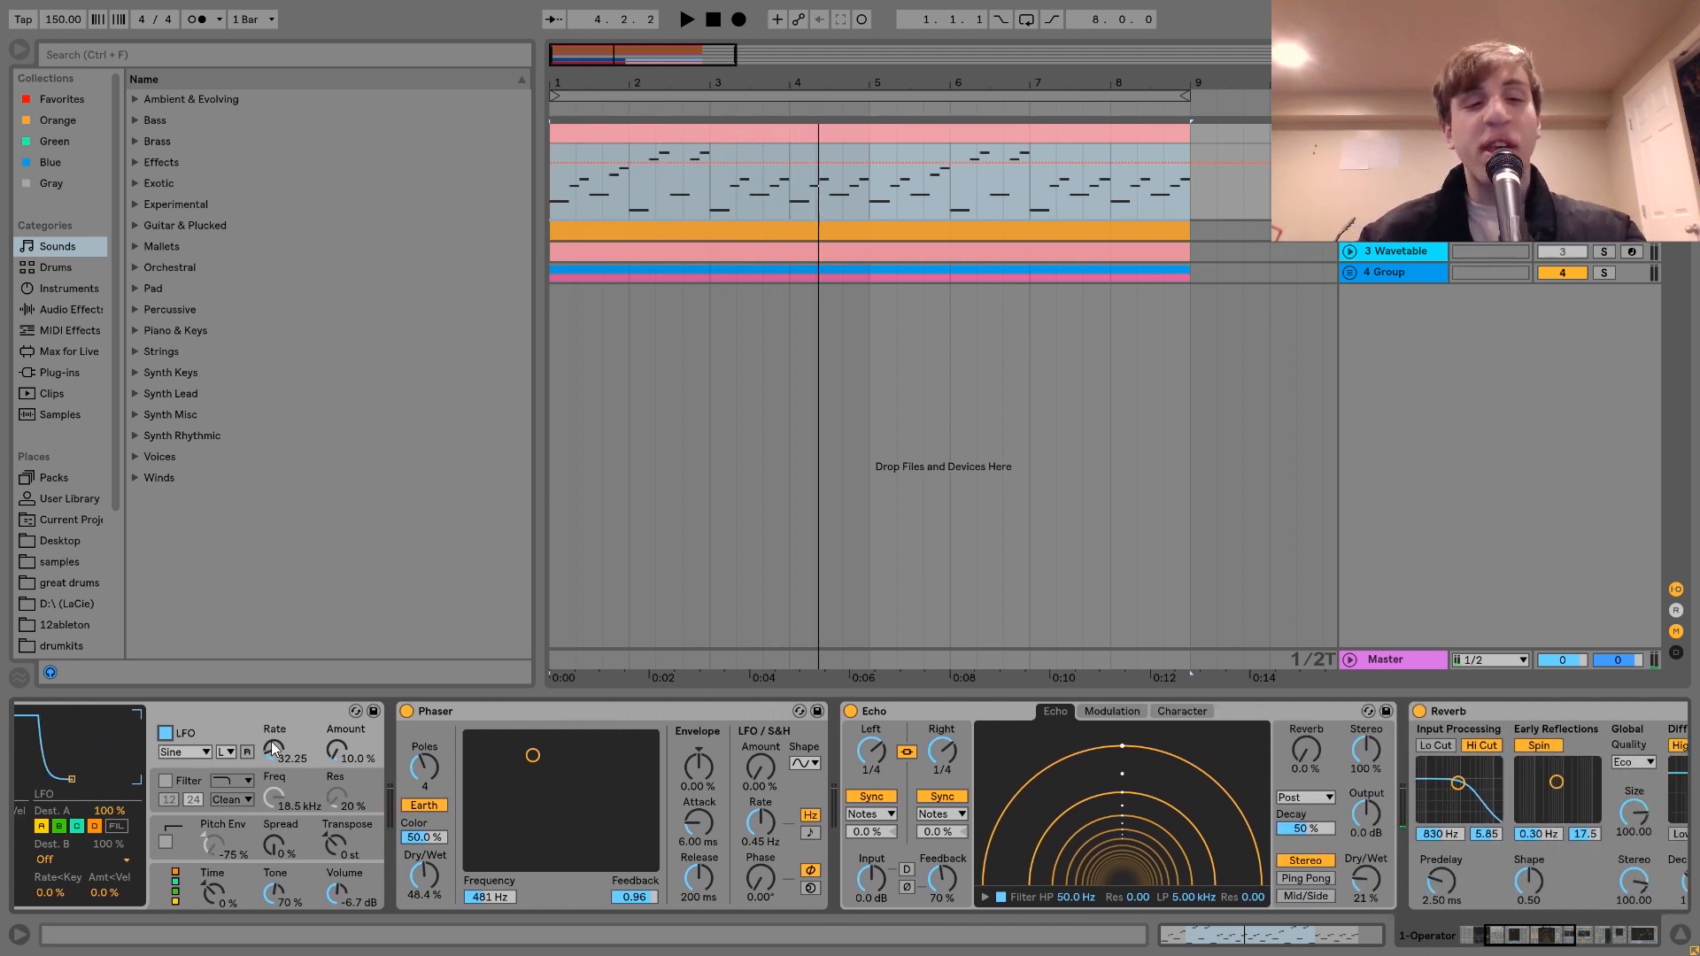
click(407, 711)
key(space)
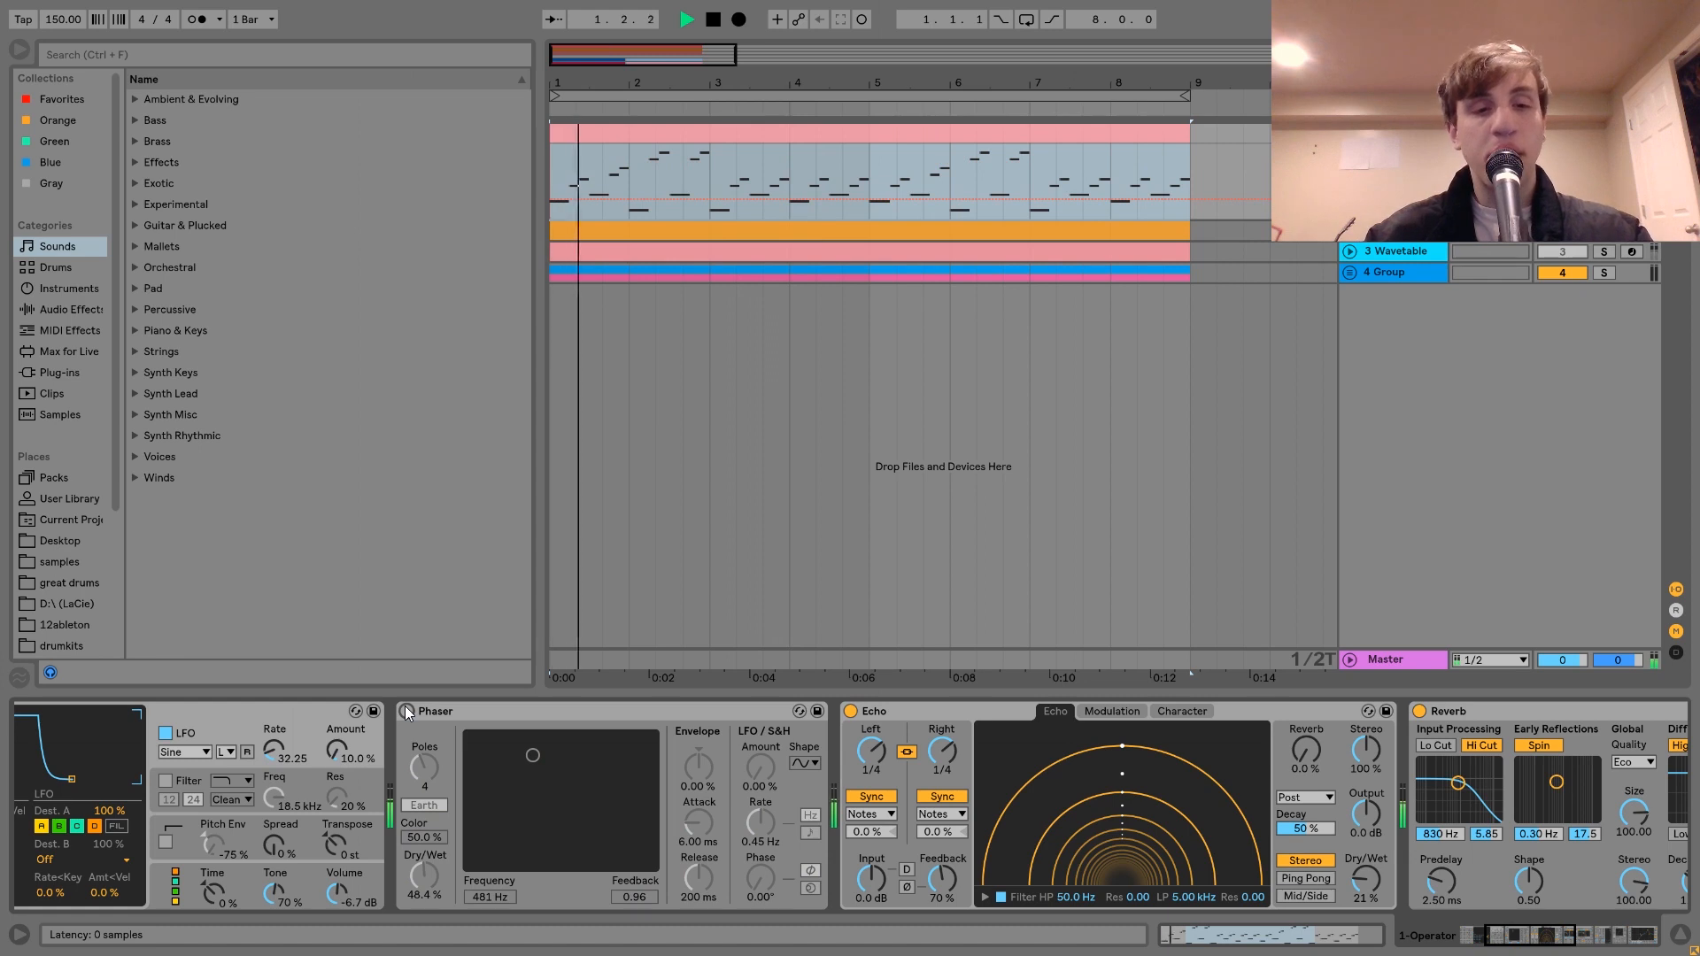
click(408, 711)
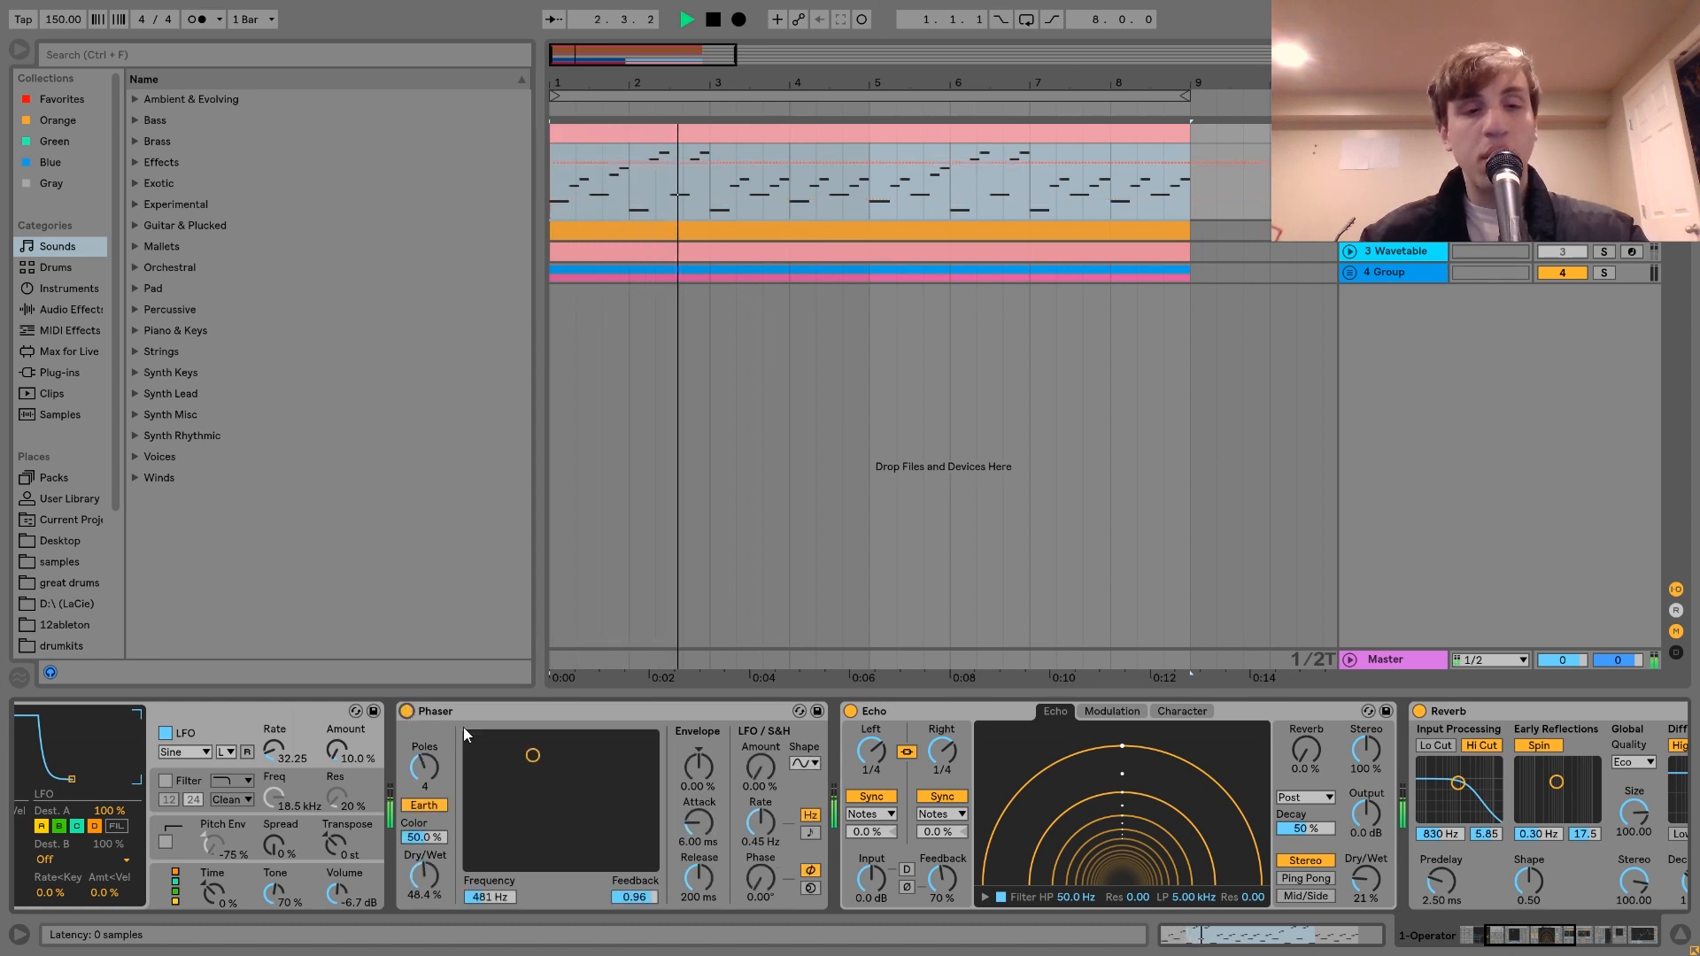
key(space)
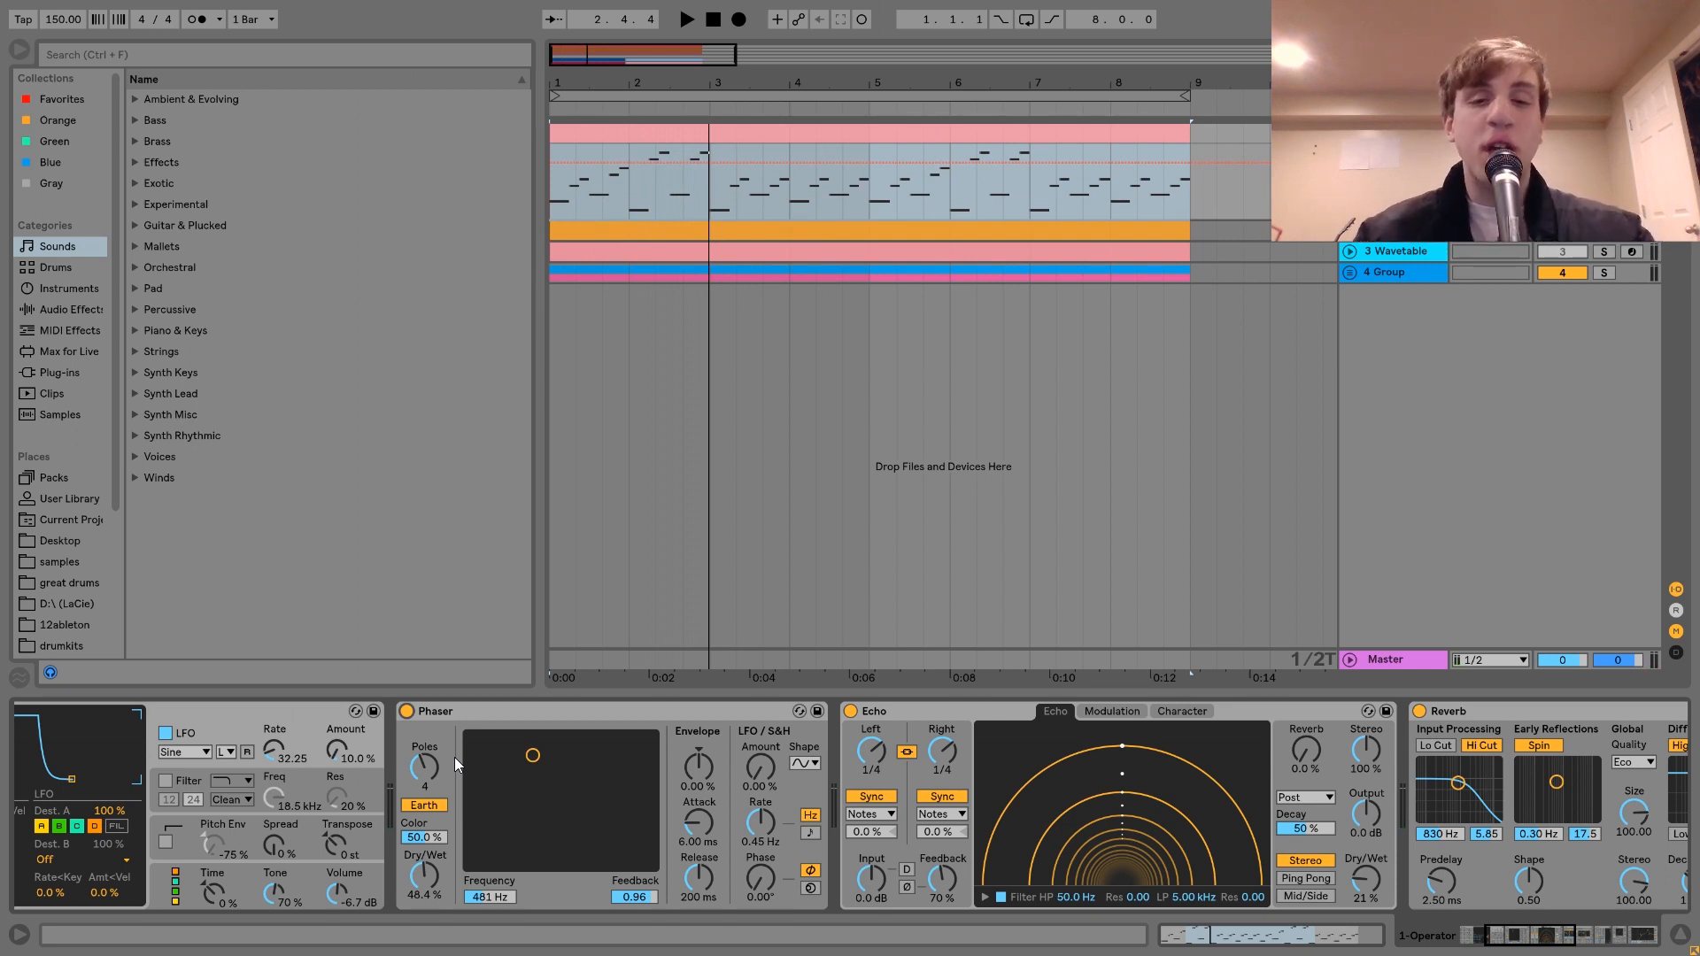
- Play the melody again, switching the Phaser off and back on to hear its contribution once more
key(space)
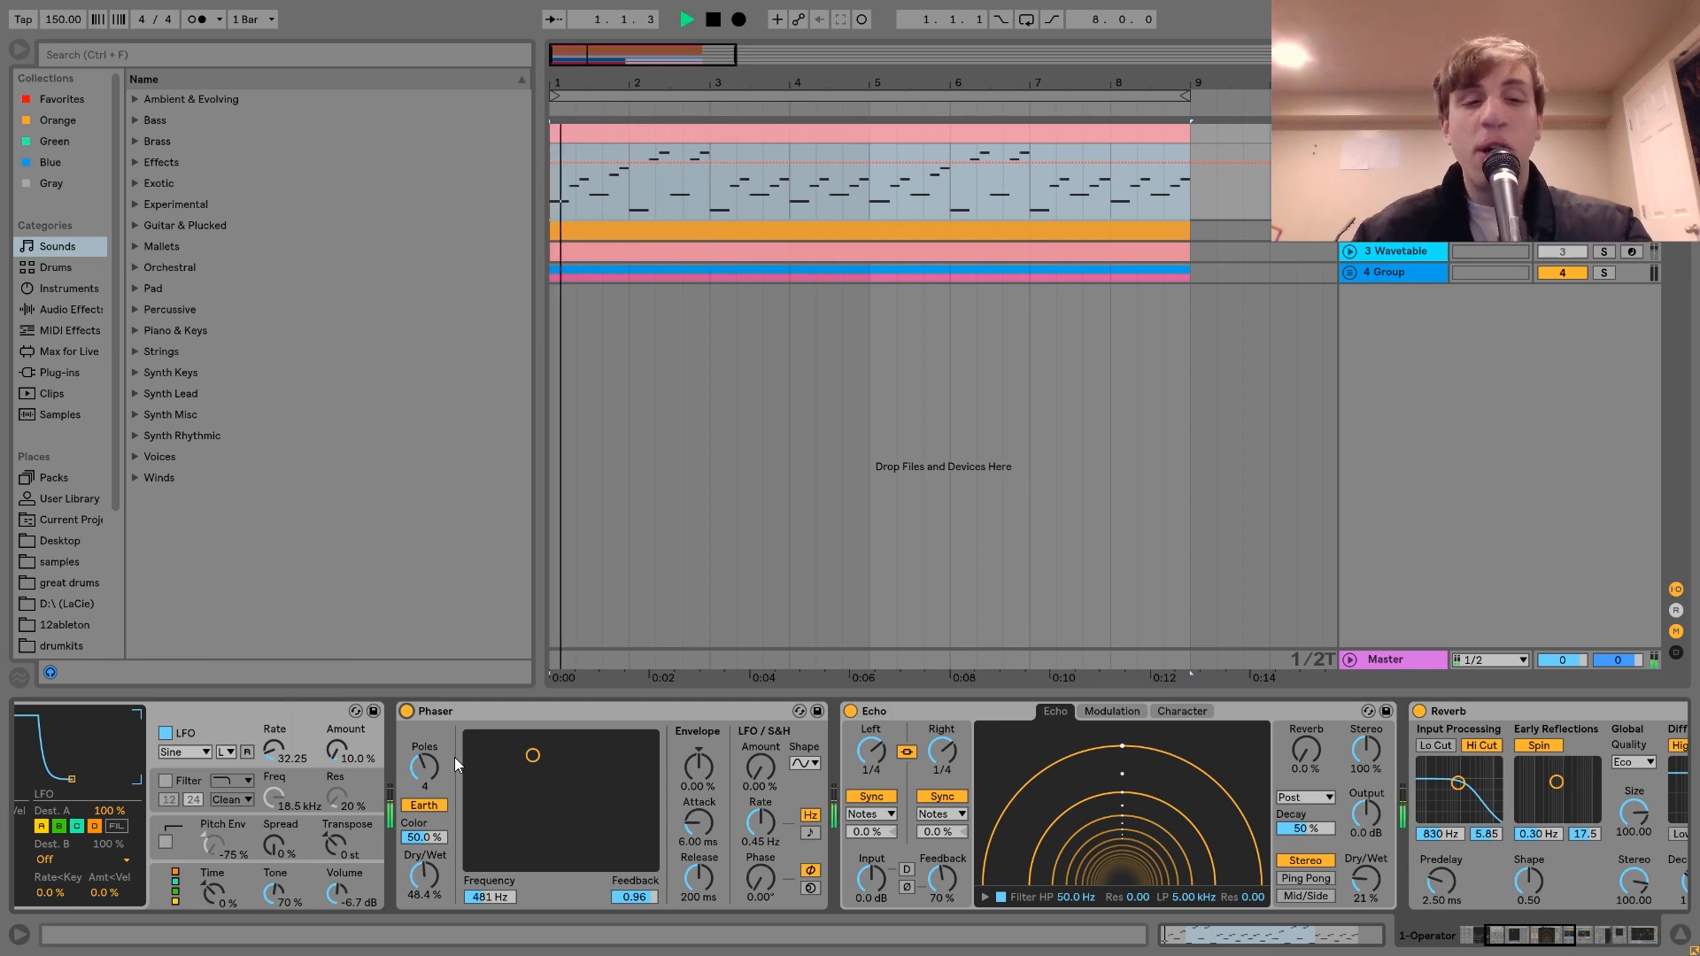
click(406, 711)
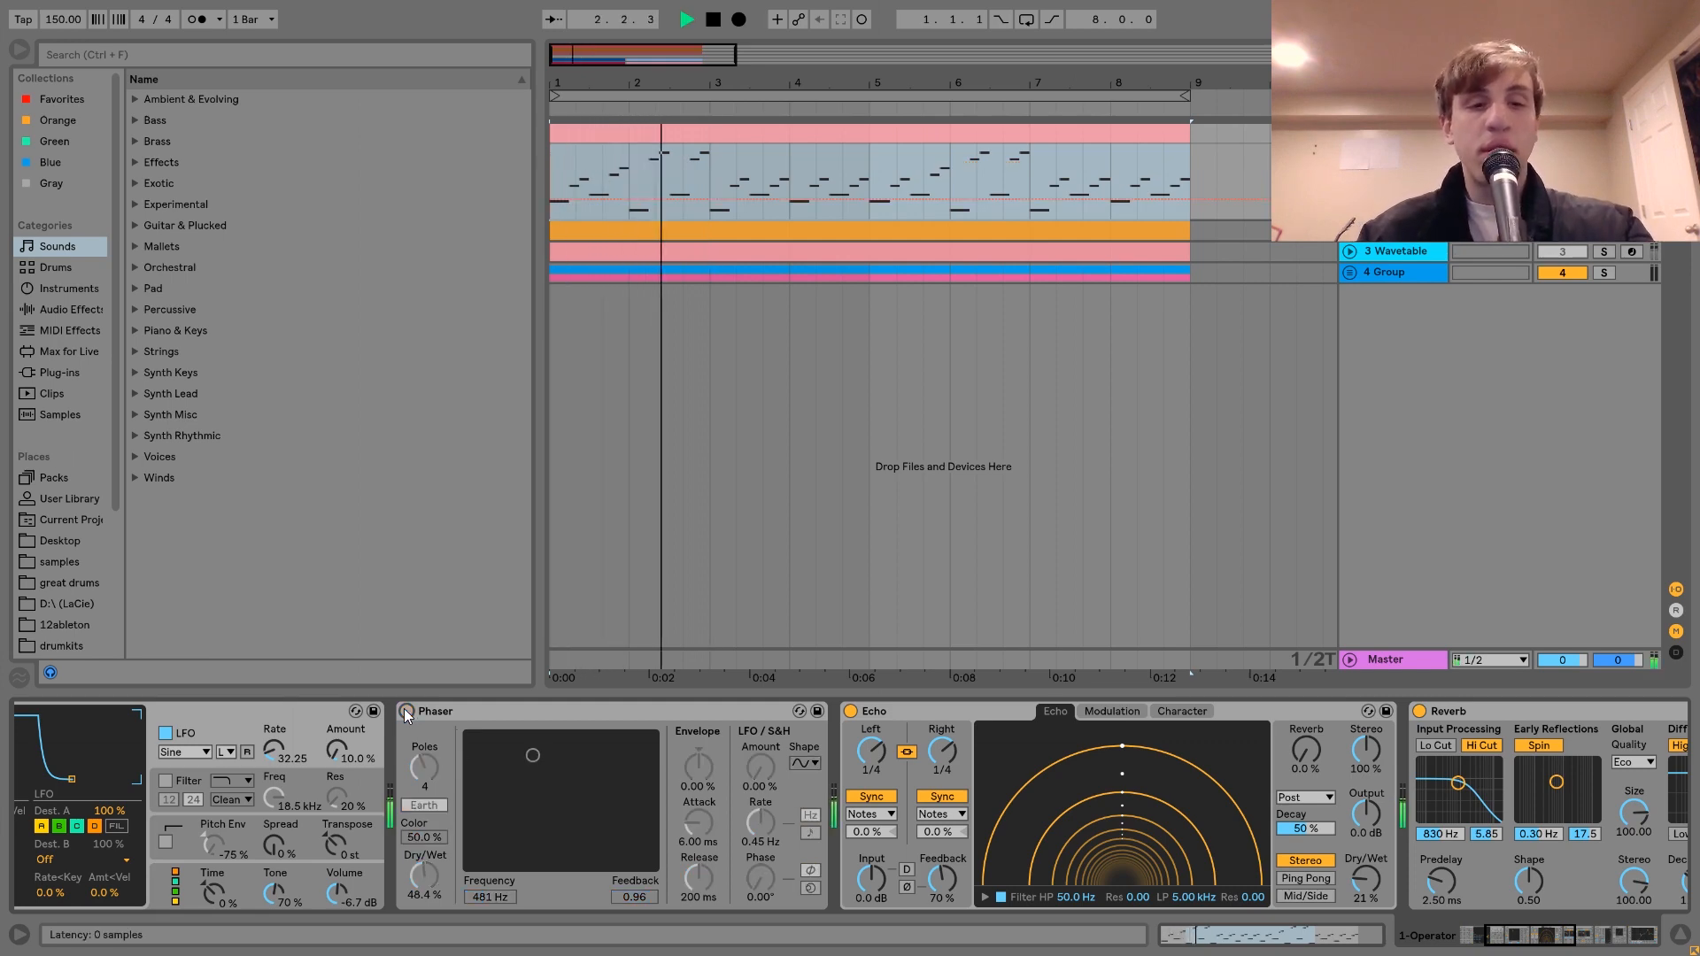
click(405, 712)
key(space)
- Bypass the Echo effect and re-enable it during playback to compare the melody with and without delay
scroll(436, 856, left, 5)
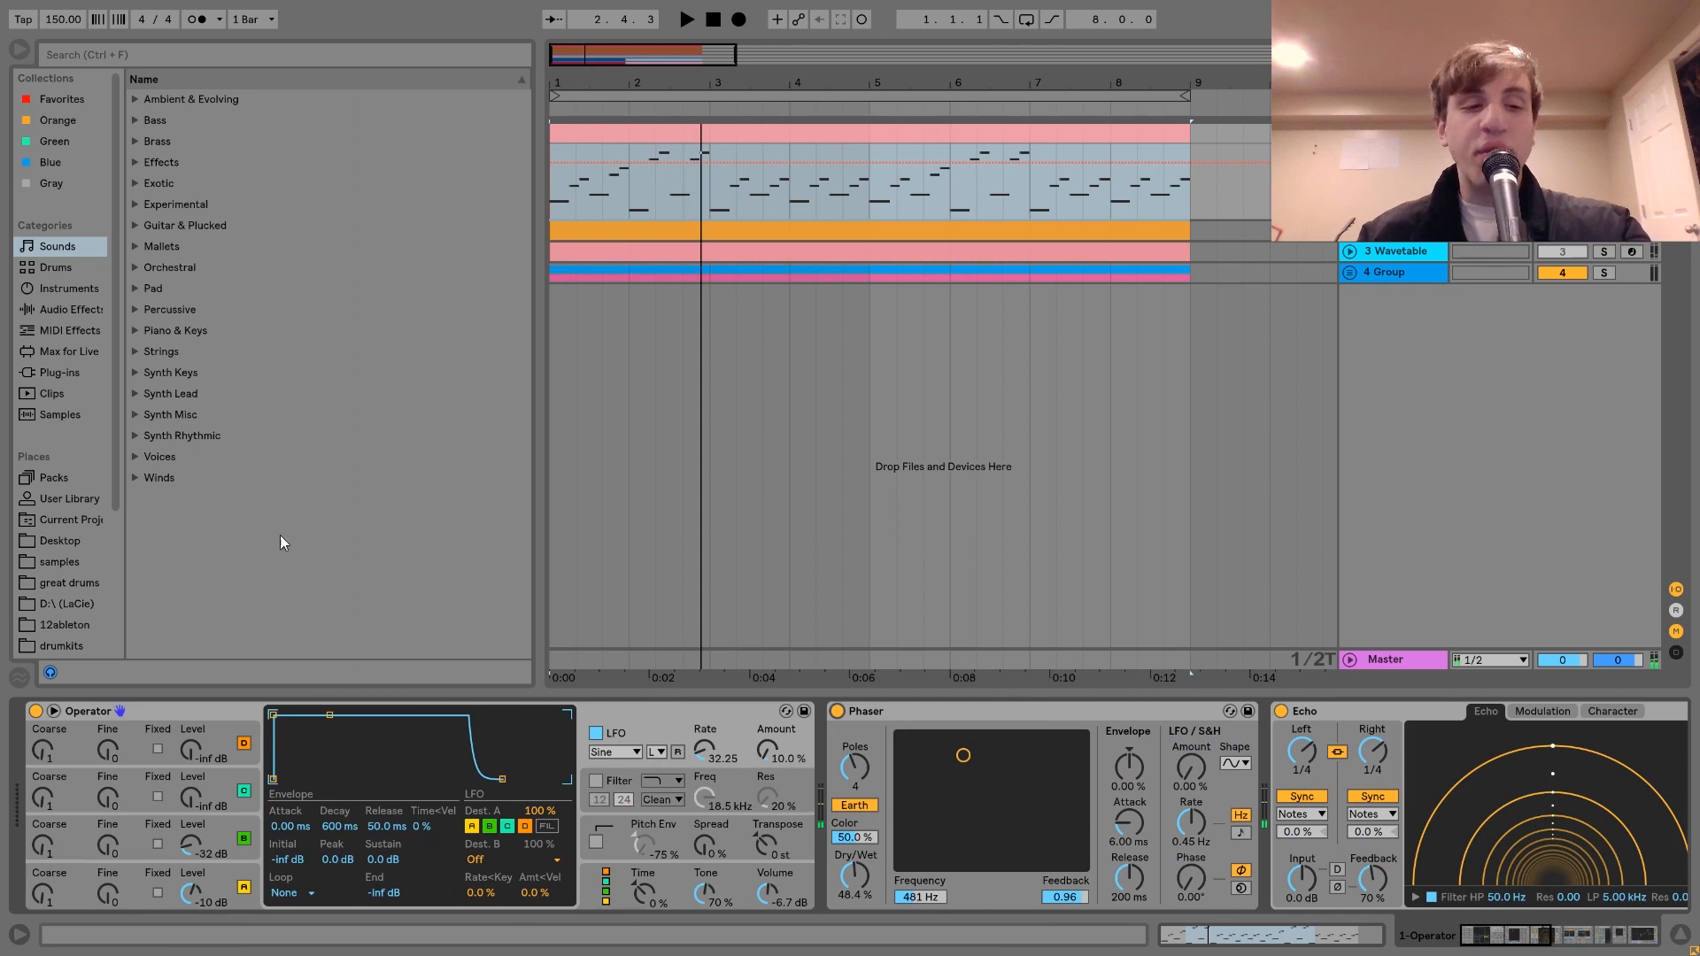
scroll(683, 848, right, 3)
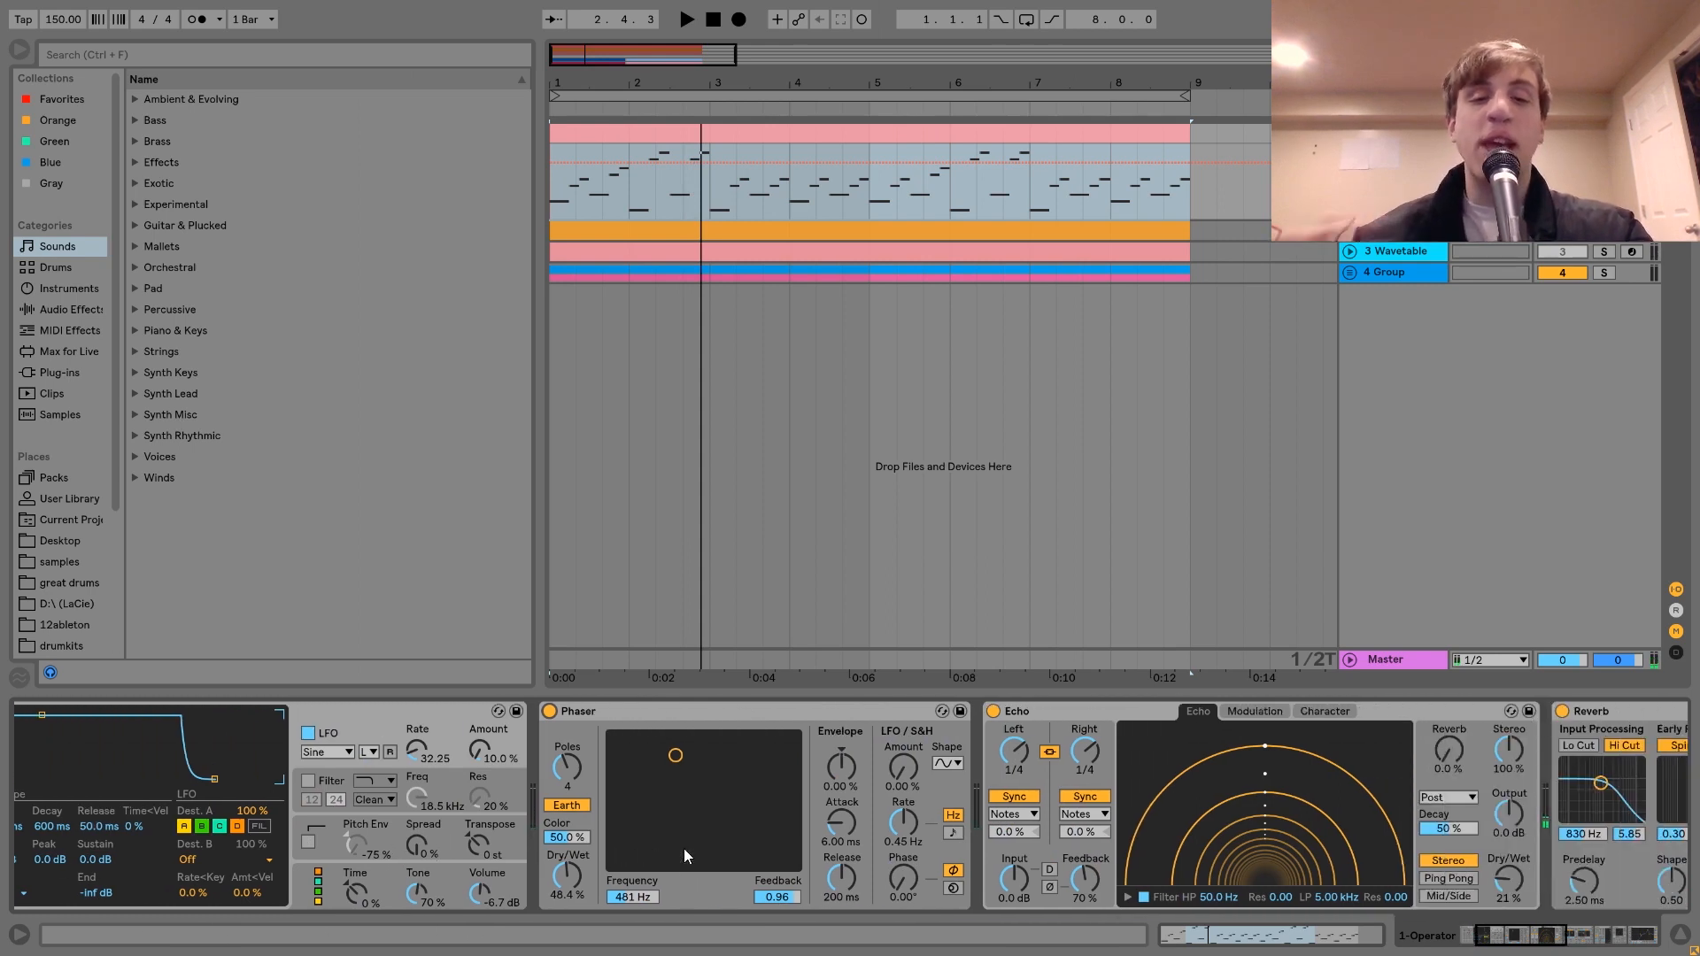
scroll(683, 848, right, 3)
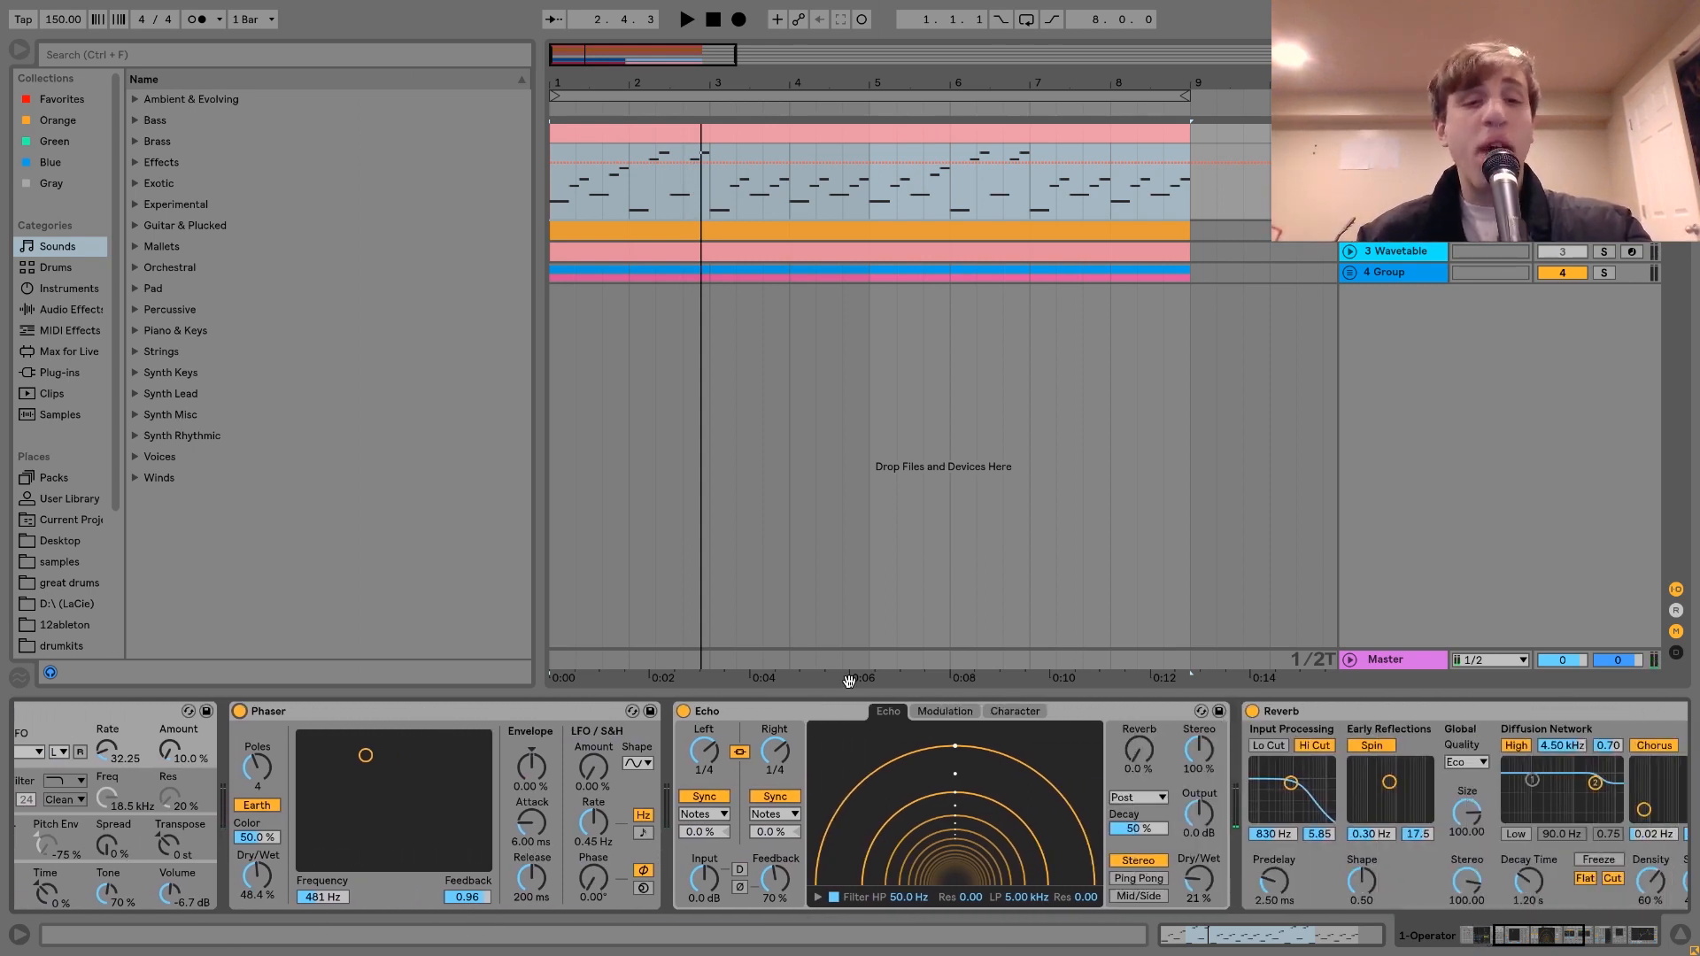
click(768, 709)
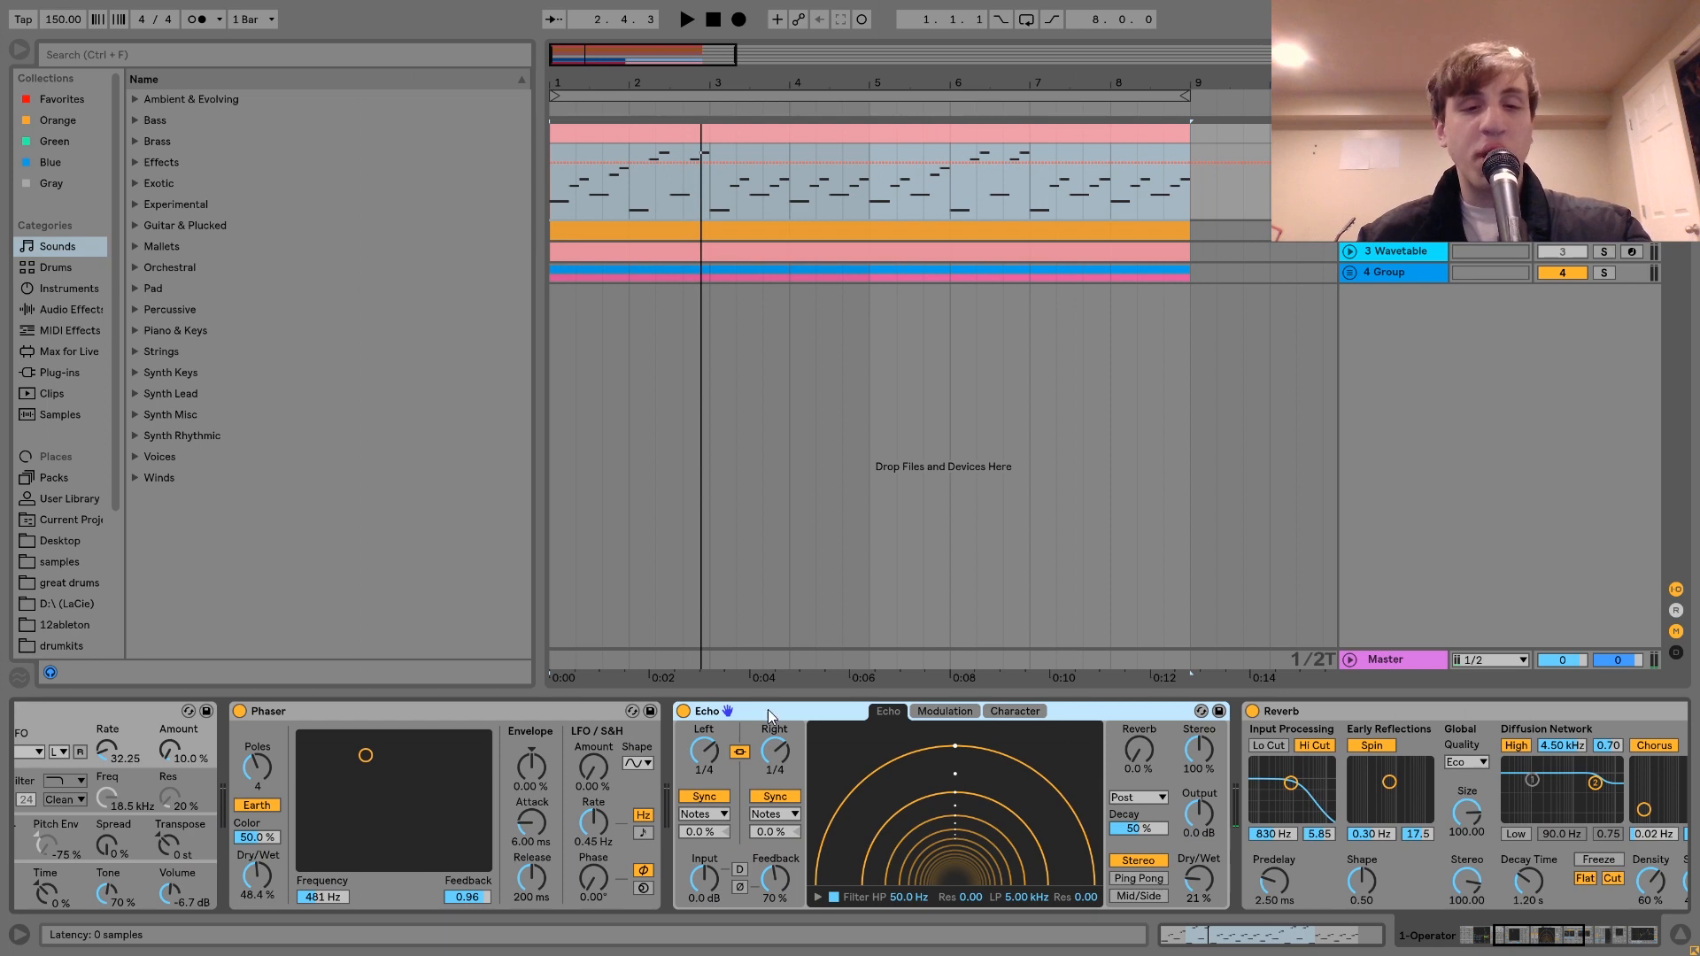
click(682, 711)
key(space)
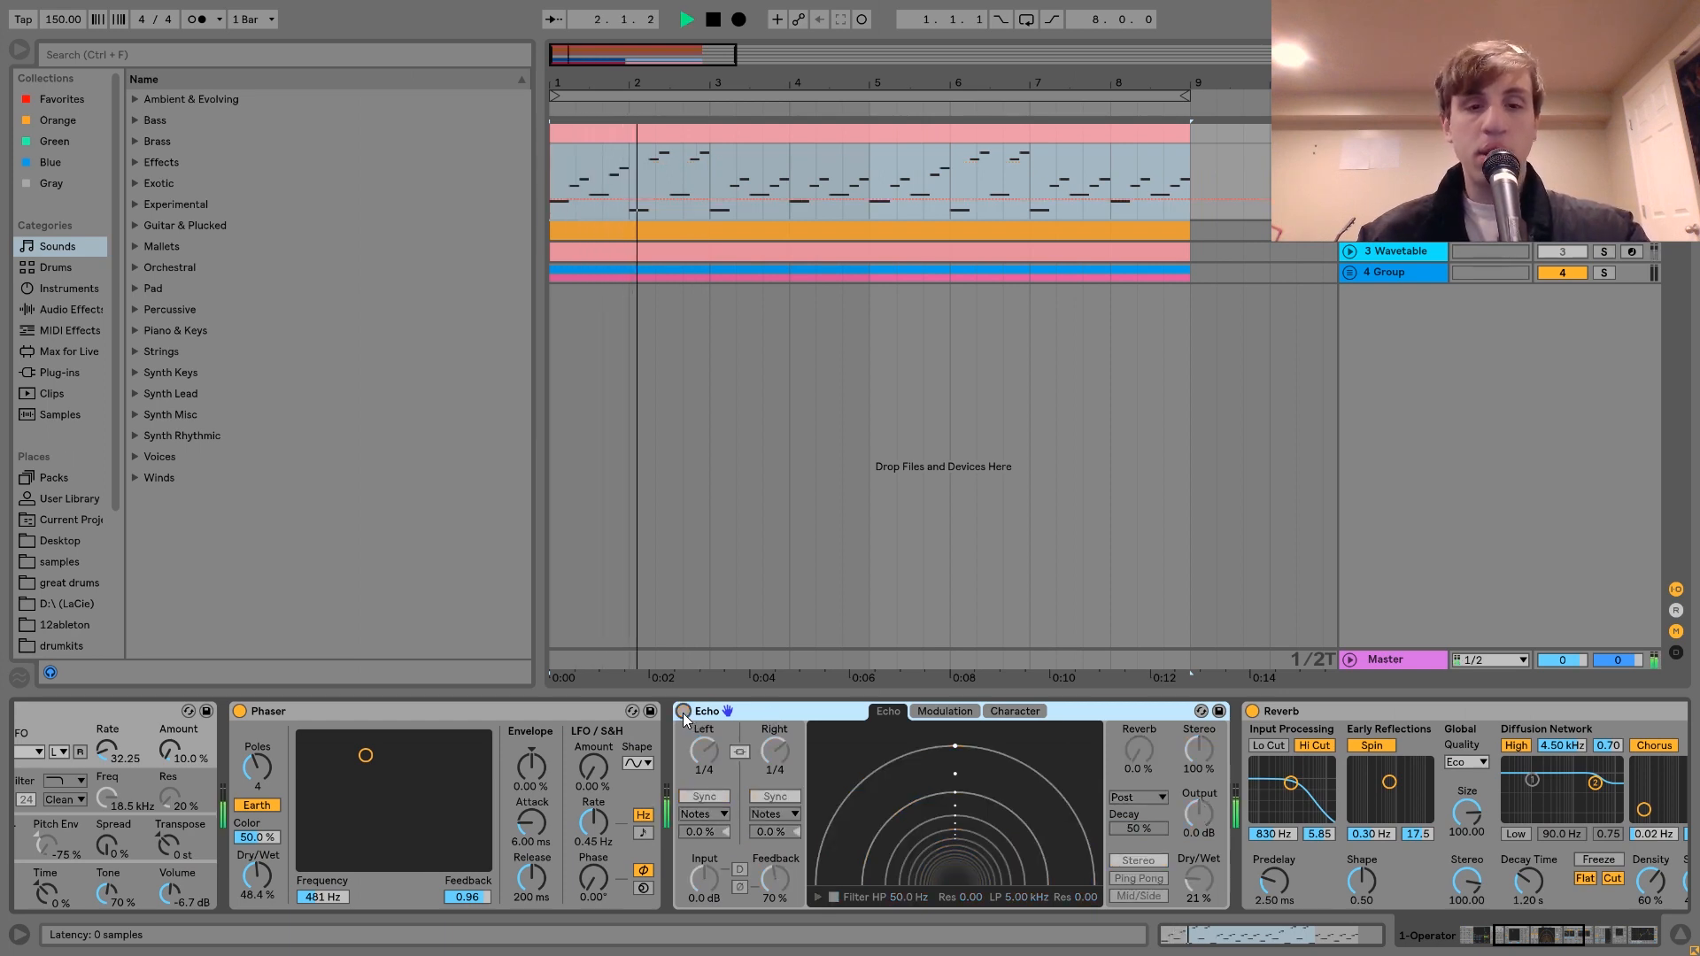
click(683, 712)
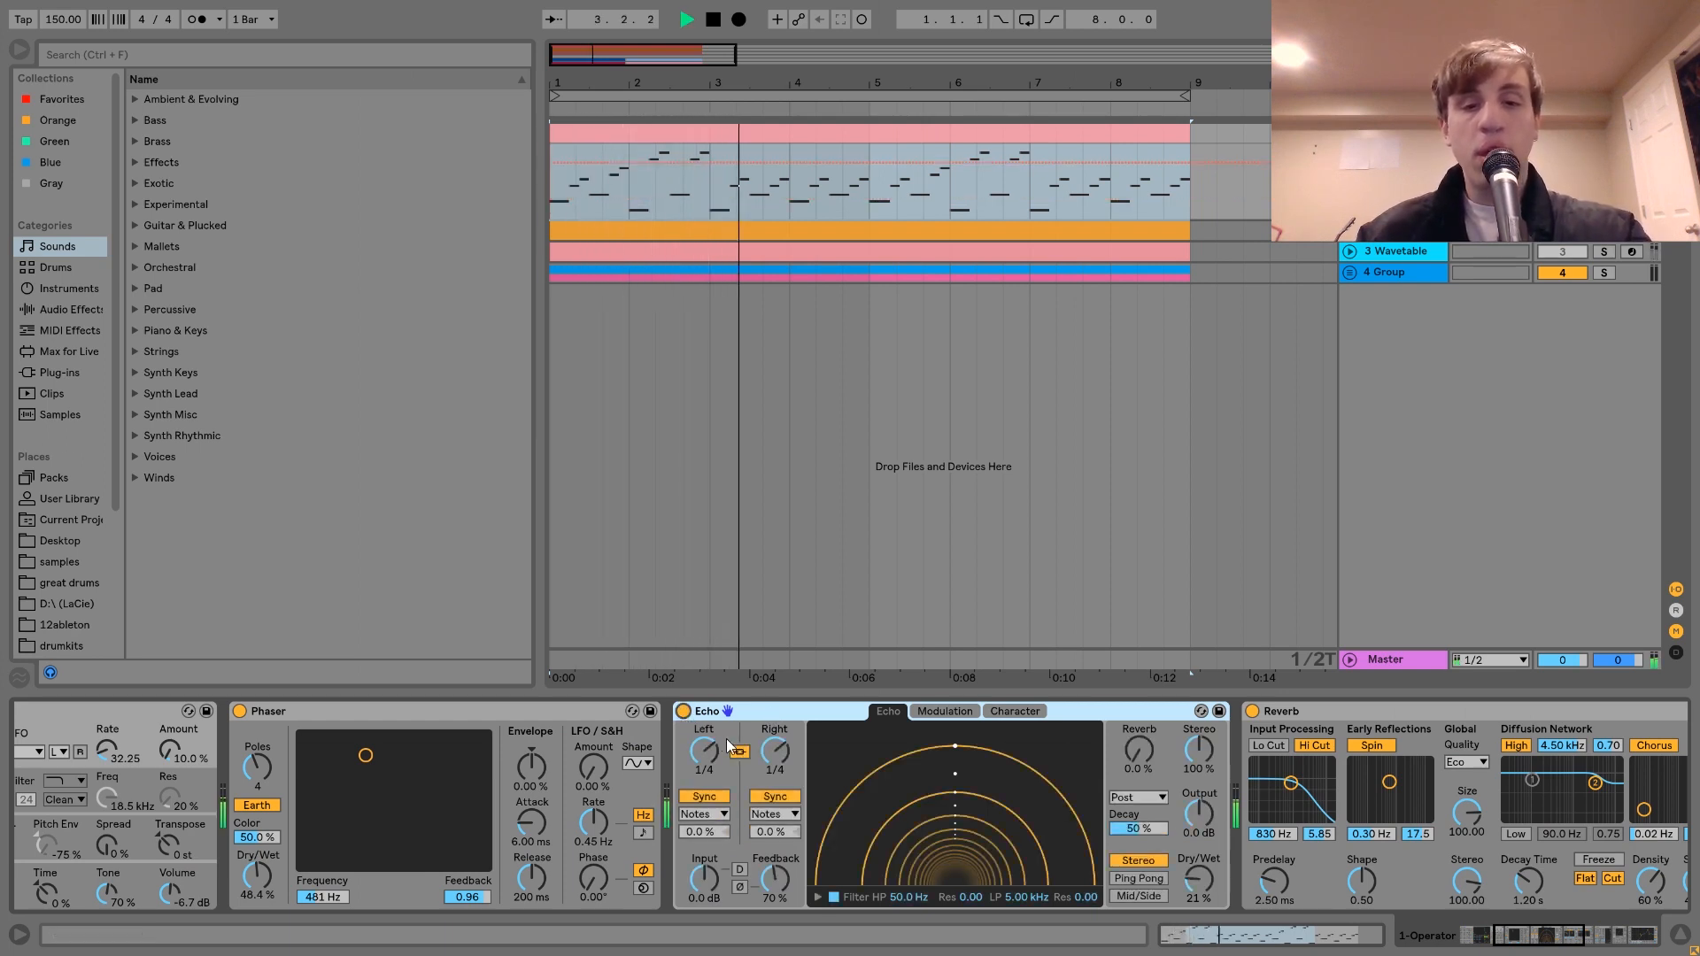
key(space)
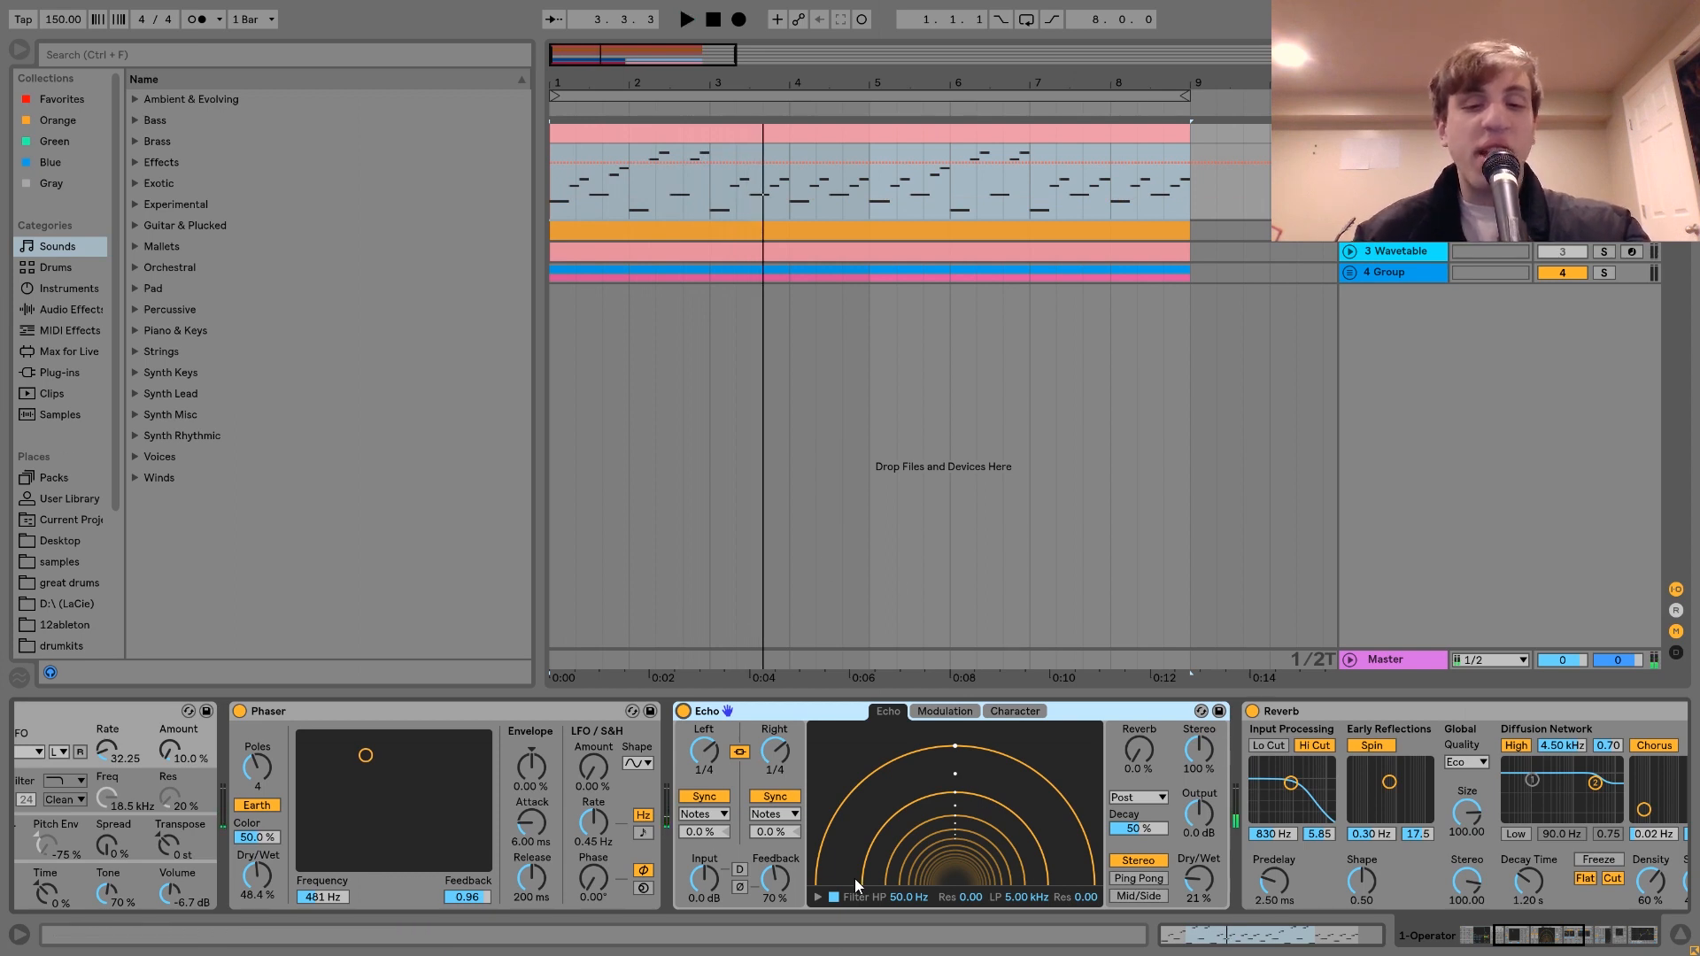
- Raise Echo's Dry/Wet to 30 % while the melody plays
key(space)
drag(1199, 880, 1199, 866)
key(space)
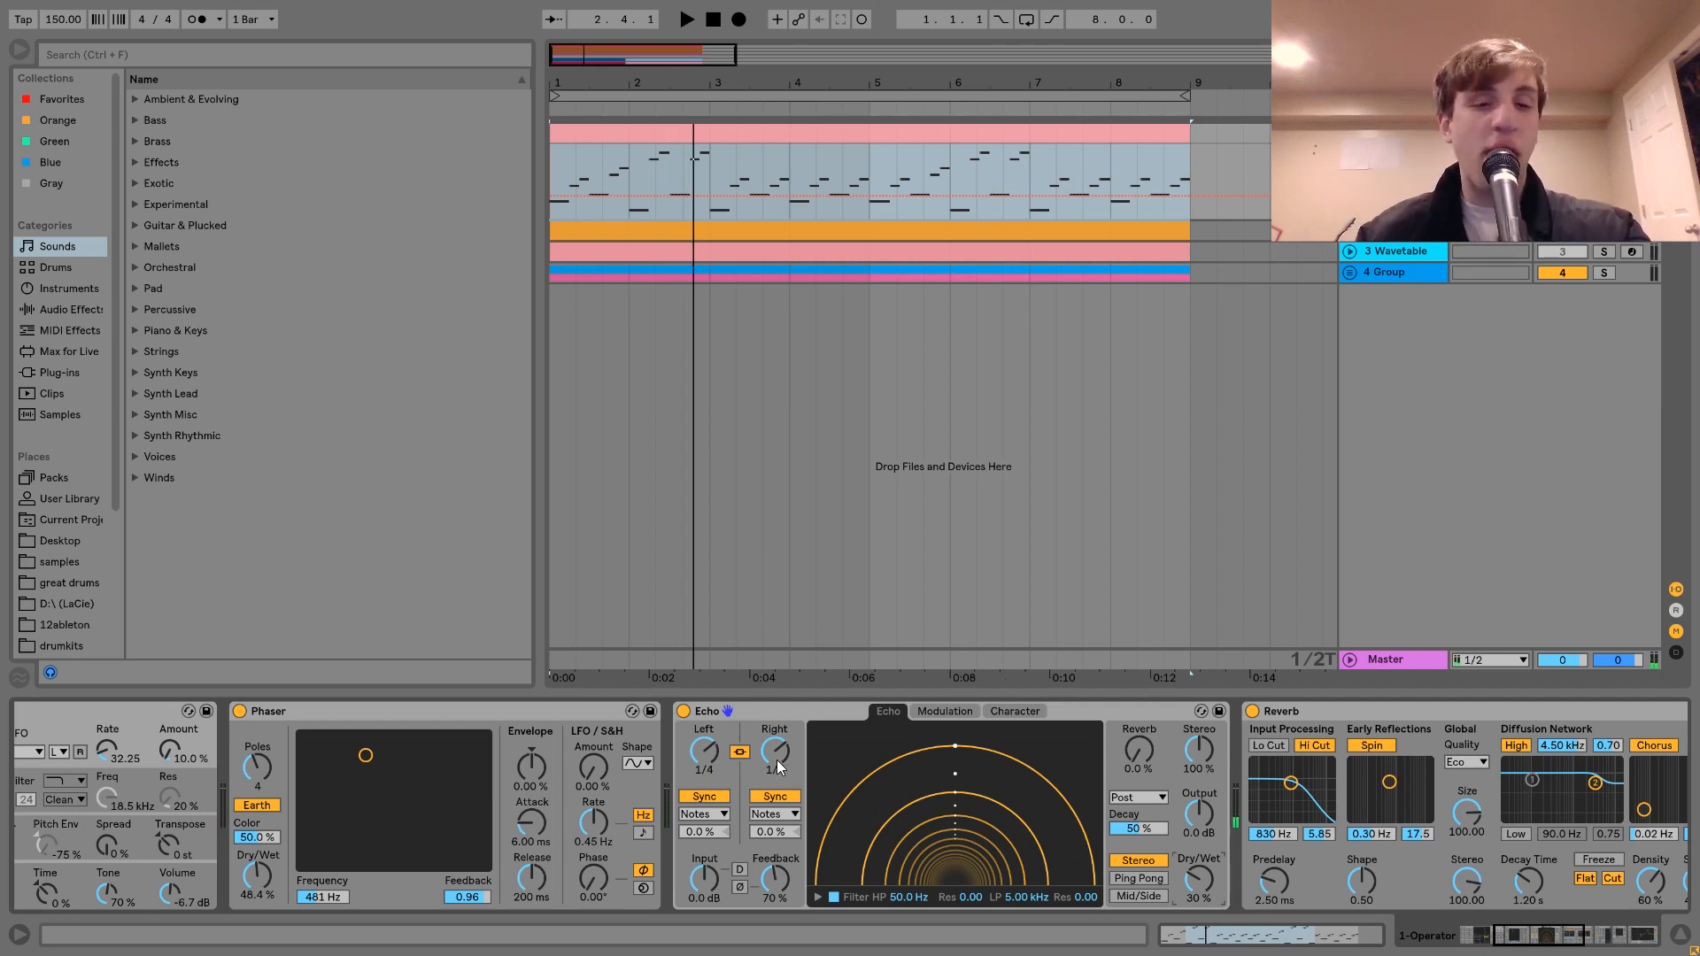
- Audition Echo's linked left and right delay times at 1/8 and return them to 1/4
scroll(777, 759, down, 2)
key(space)
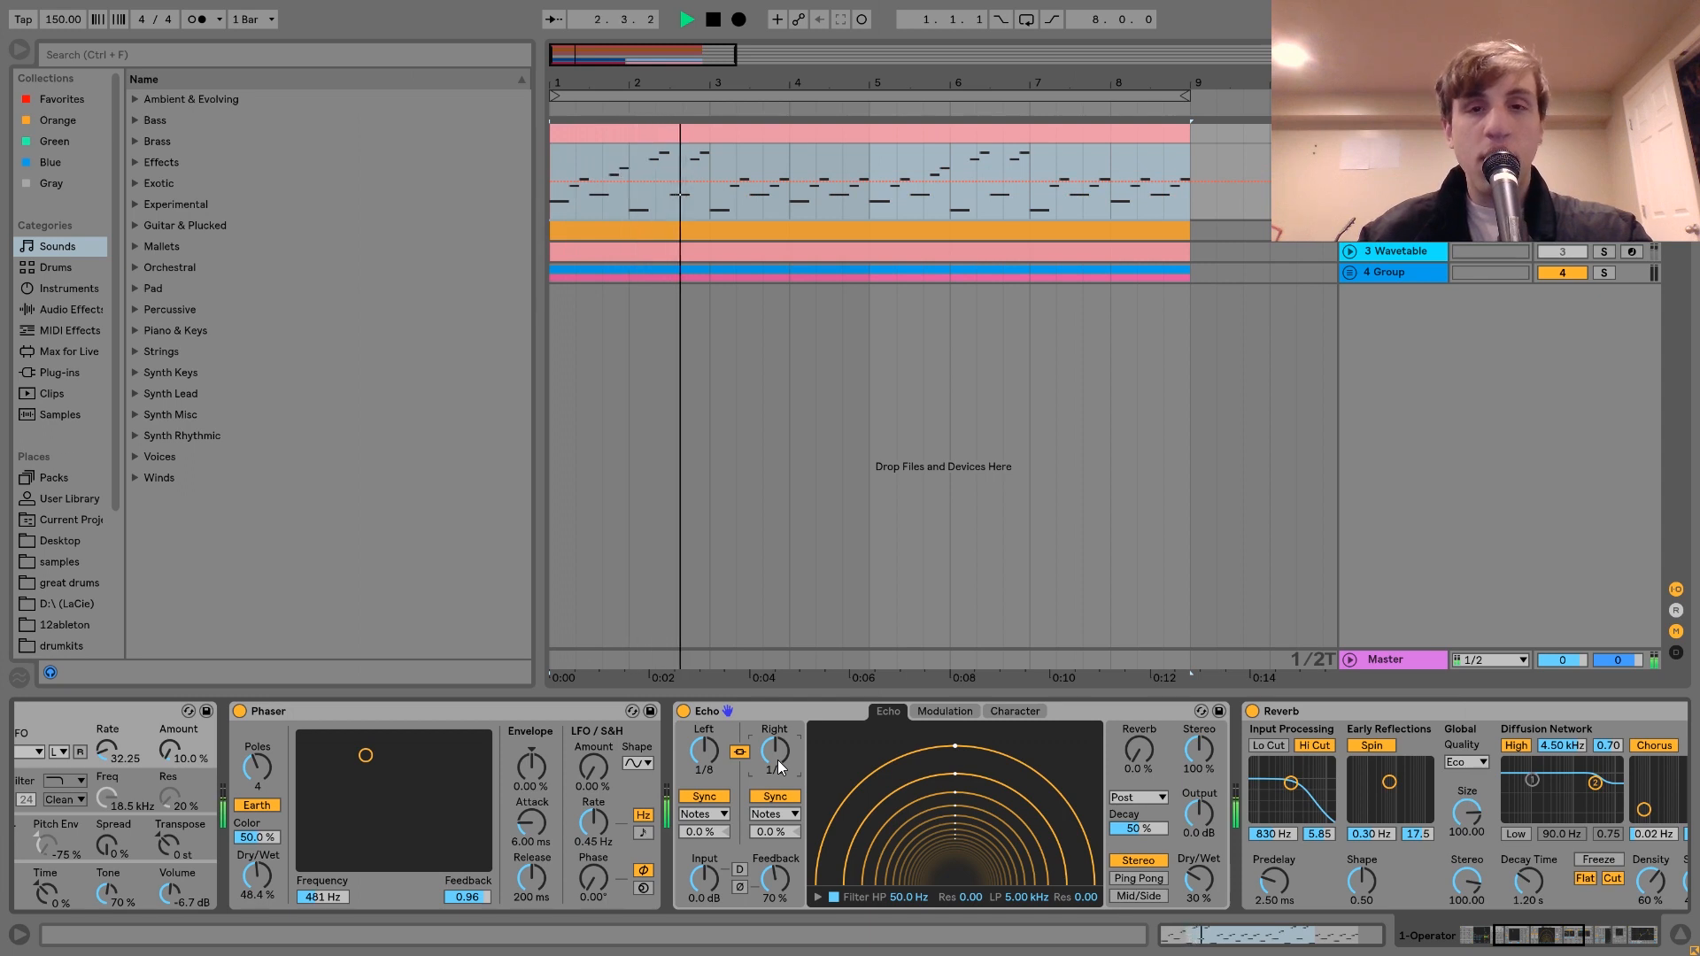
key(space)
scroll(777, 759, up, 2)
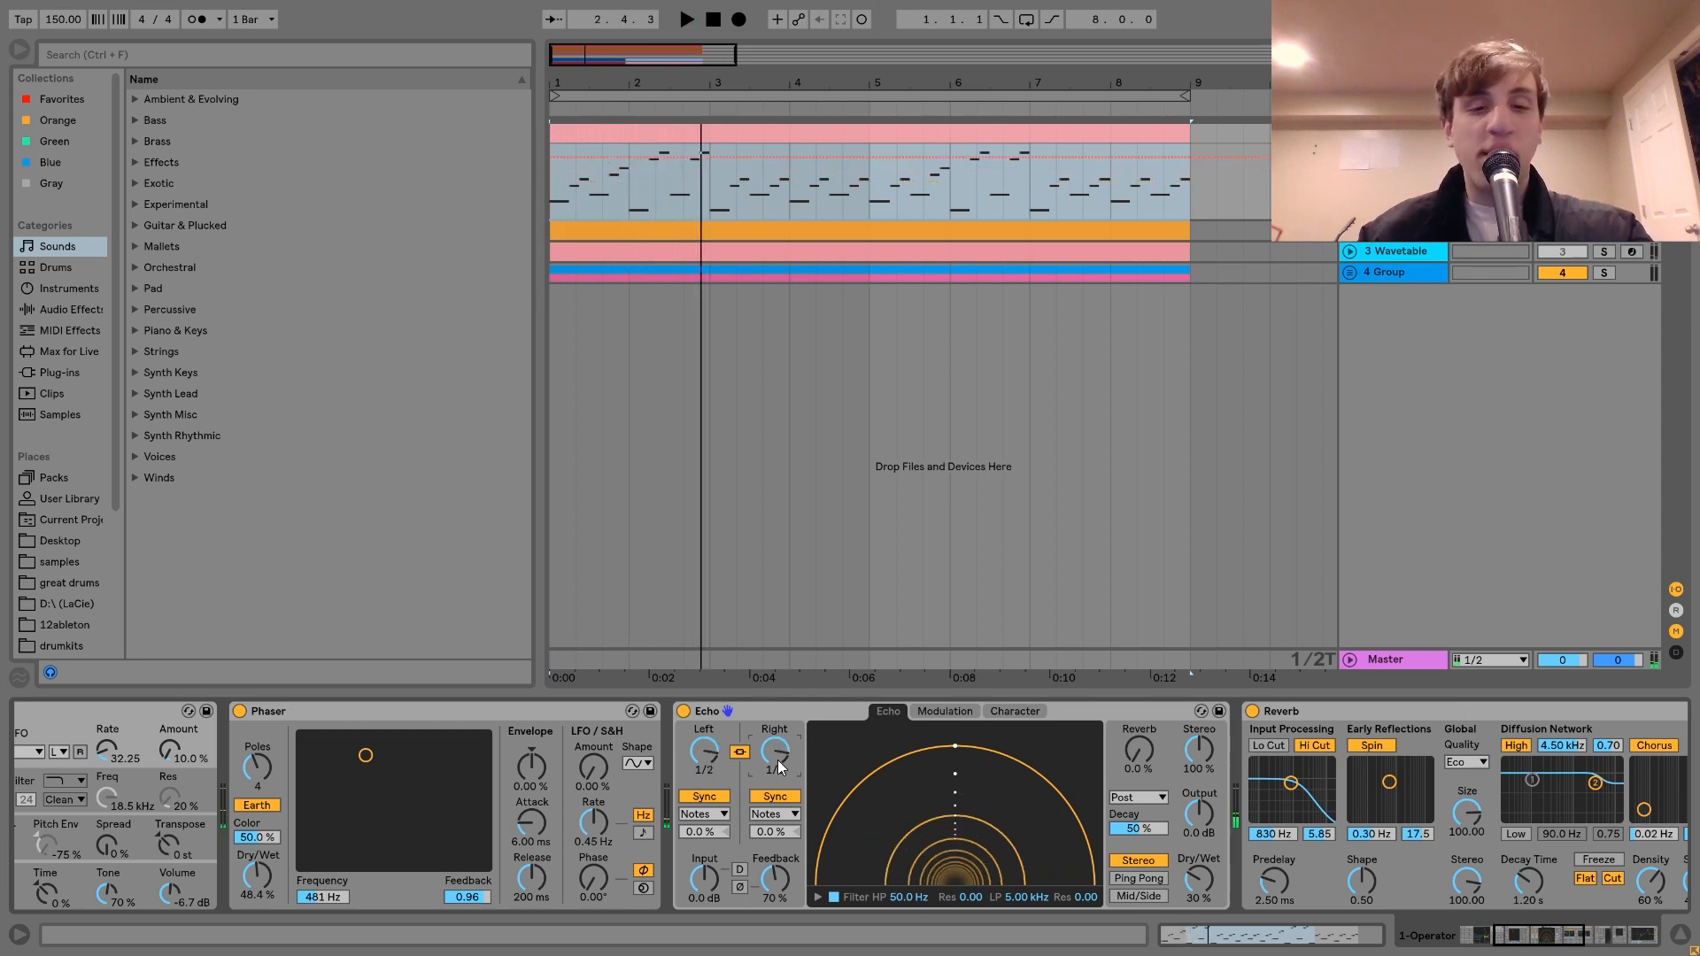
scroll(777, 760, down, 3)
- Audition Echo's linked delay times at 1/2 during playback and set them back to 1/4
key(space)
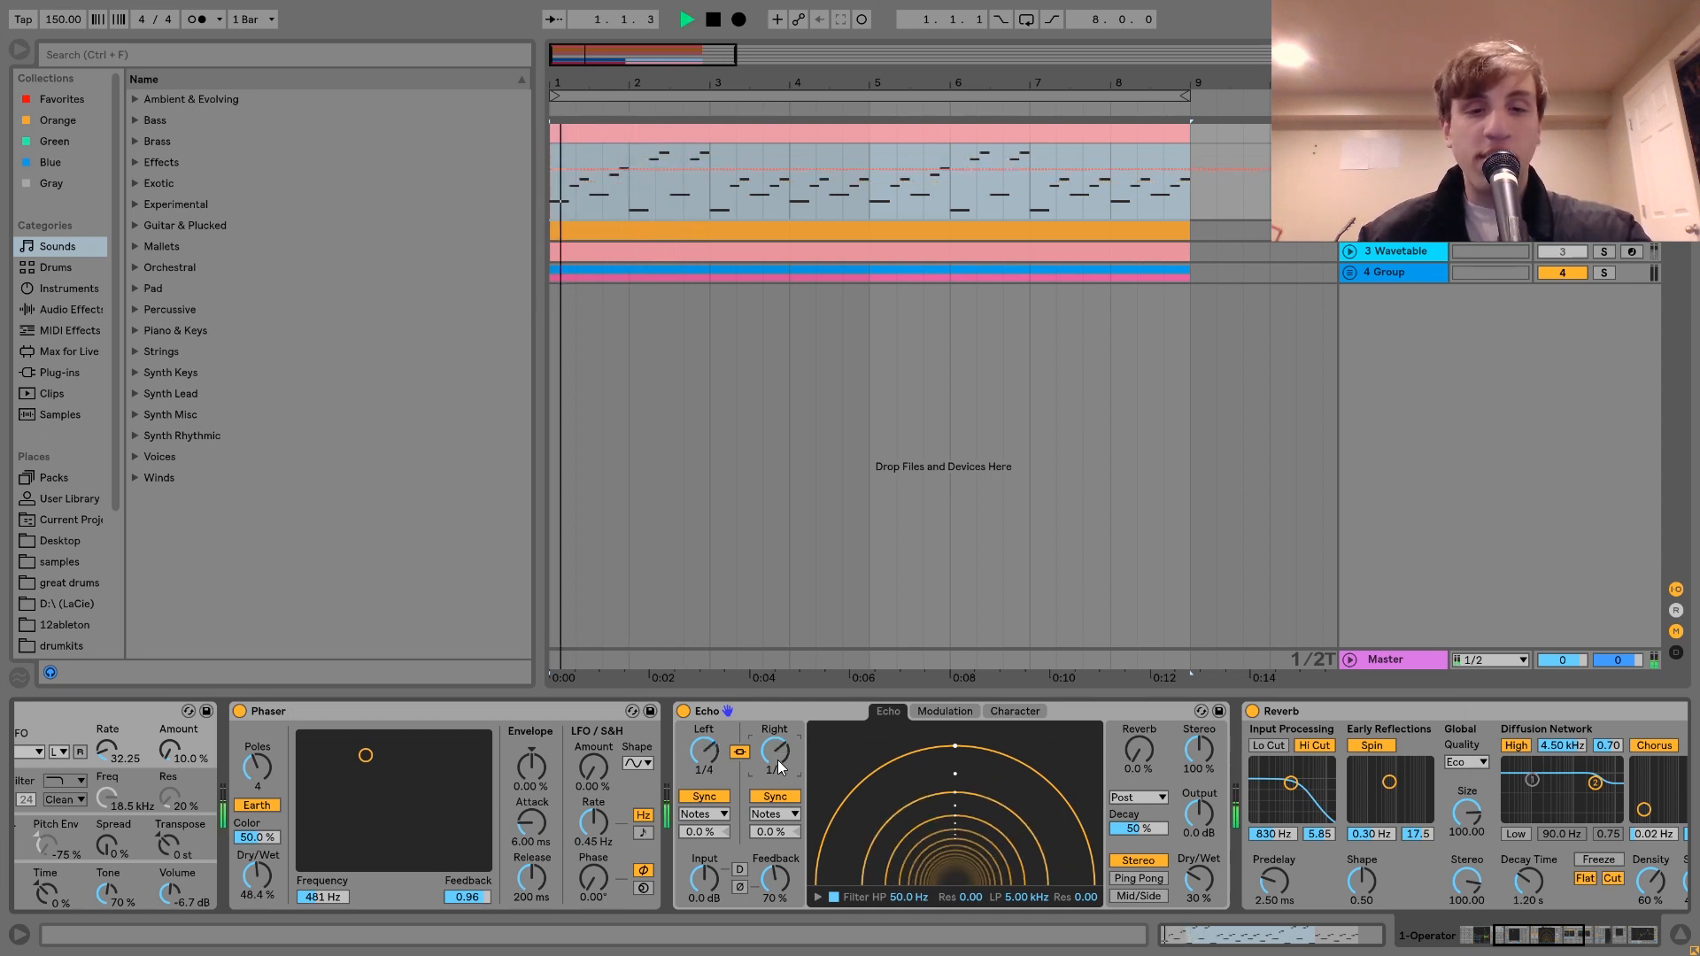
scroll(777, 759, down, 2)
key(space)
scroll(777, 759, up, 2)
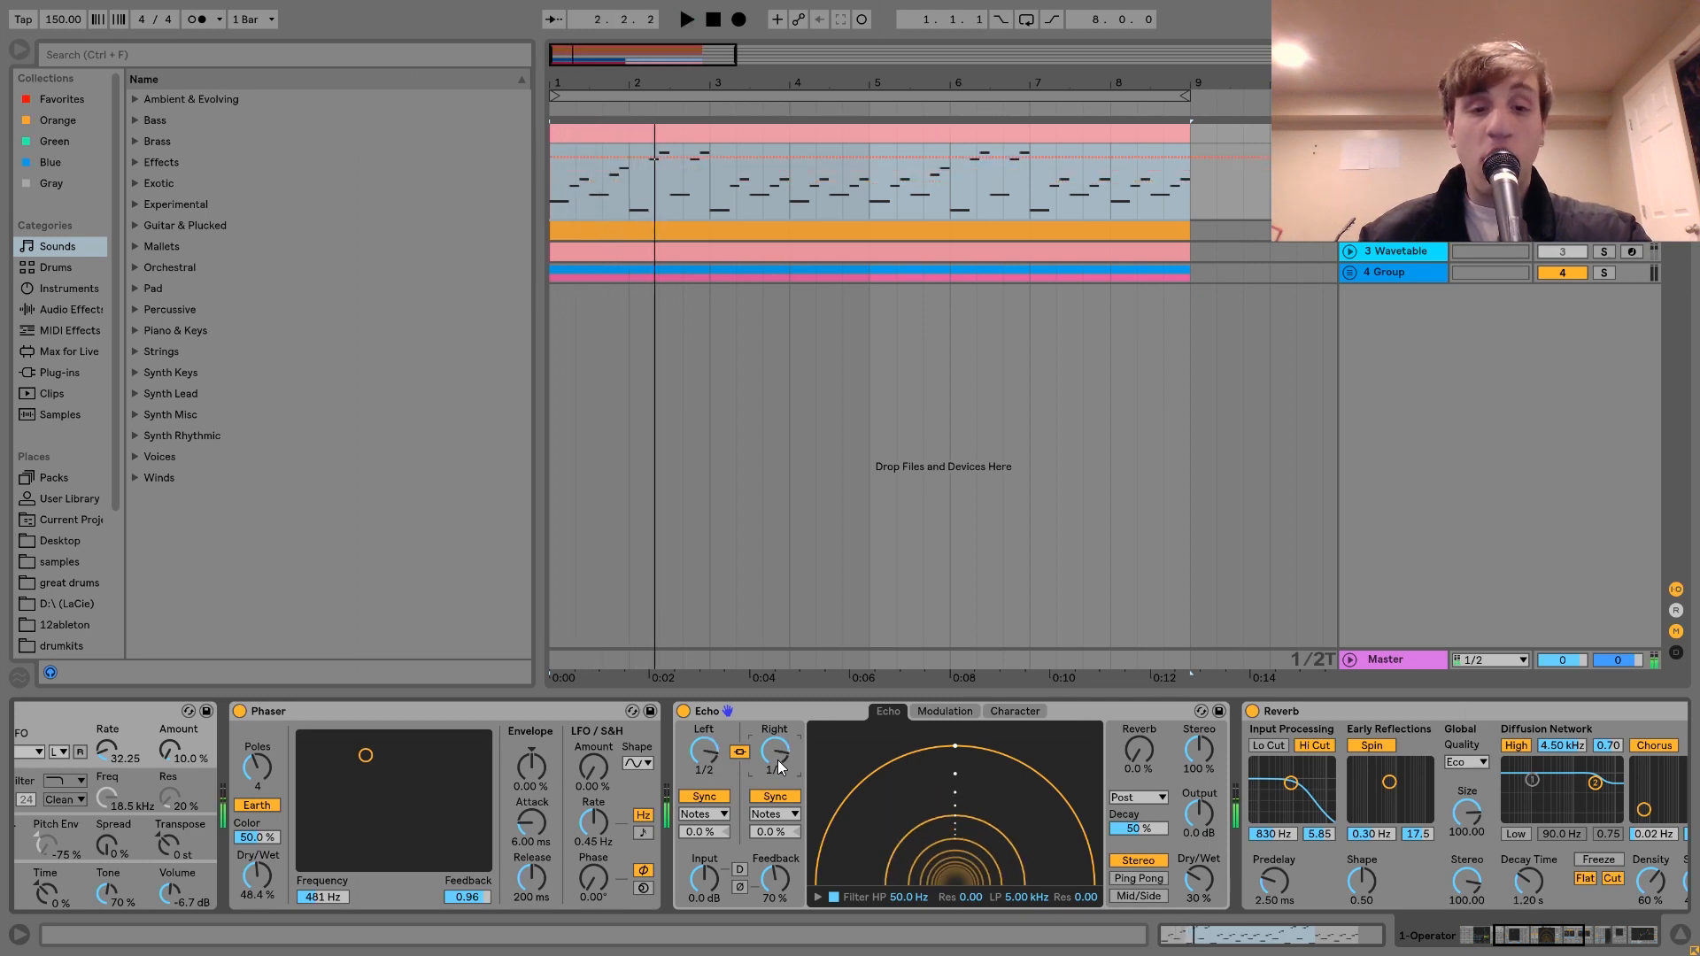
key(space)
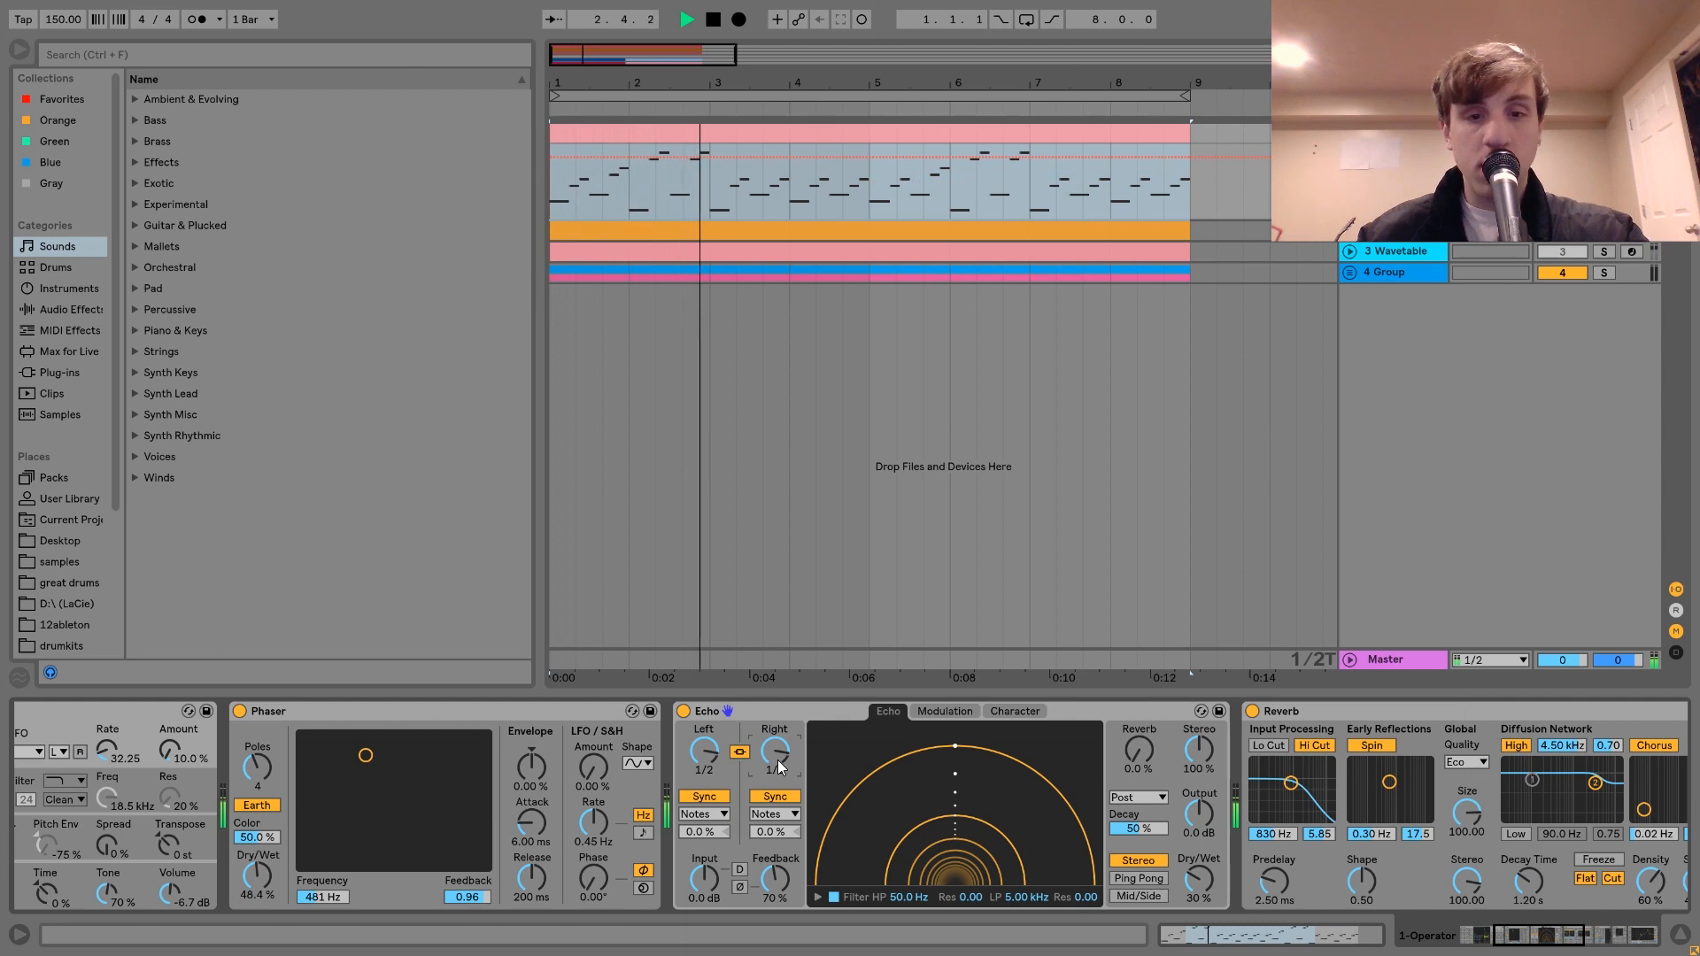
scroll(777, 759, up, 1)
scroll(777, 759, down, 2)
key(space)
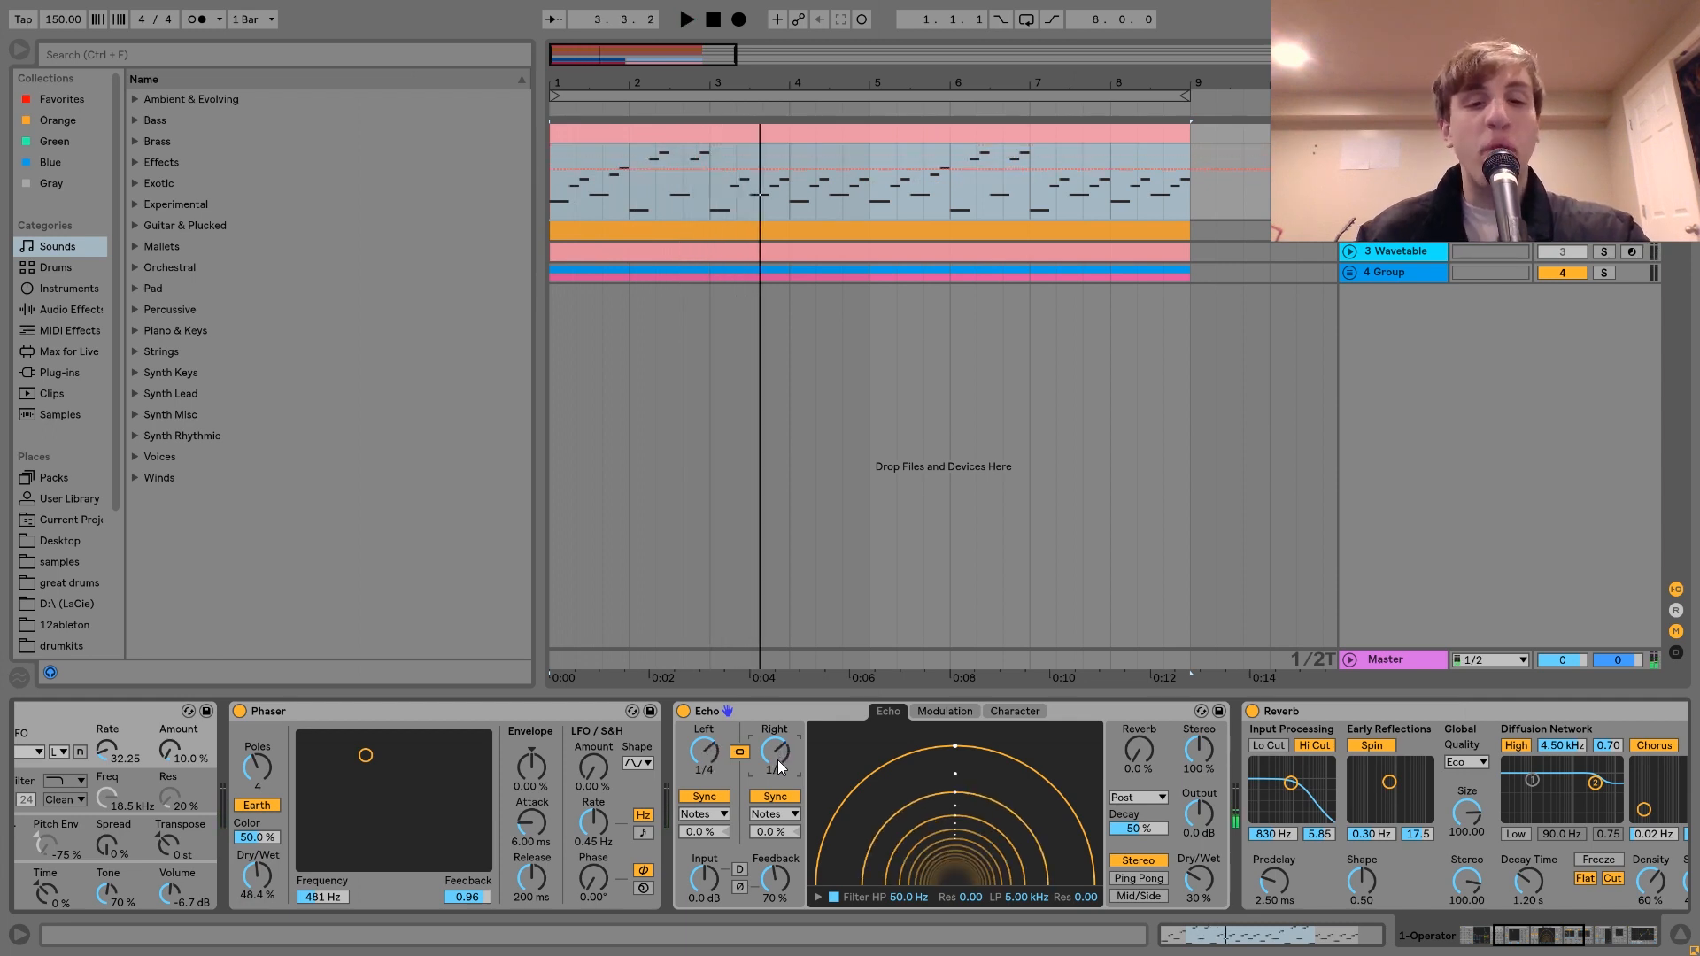
- Play the melody while examining the Reverb settings that follow Echo in the effect chain
scroll(779, 766, right, 3)
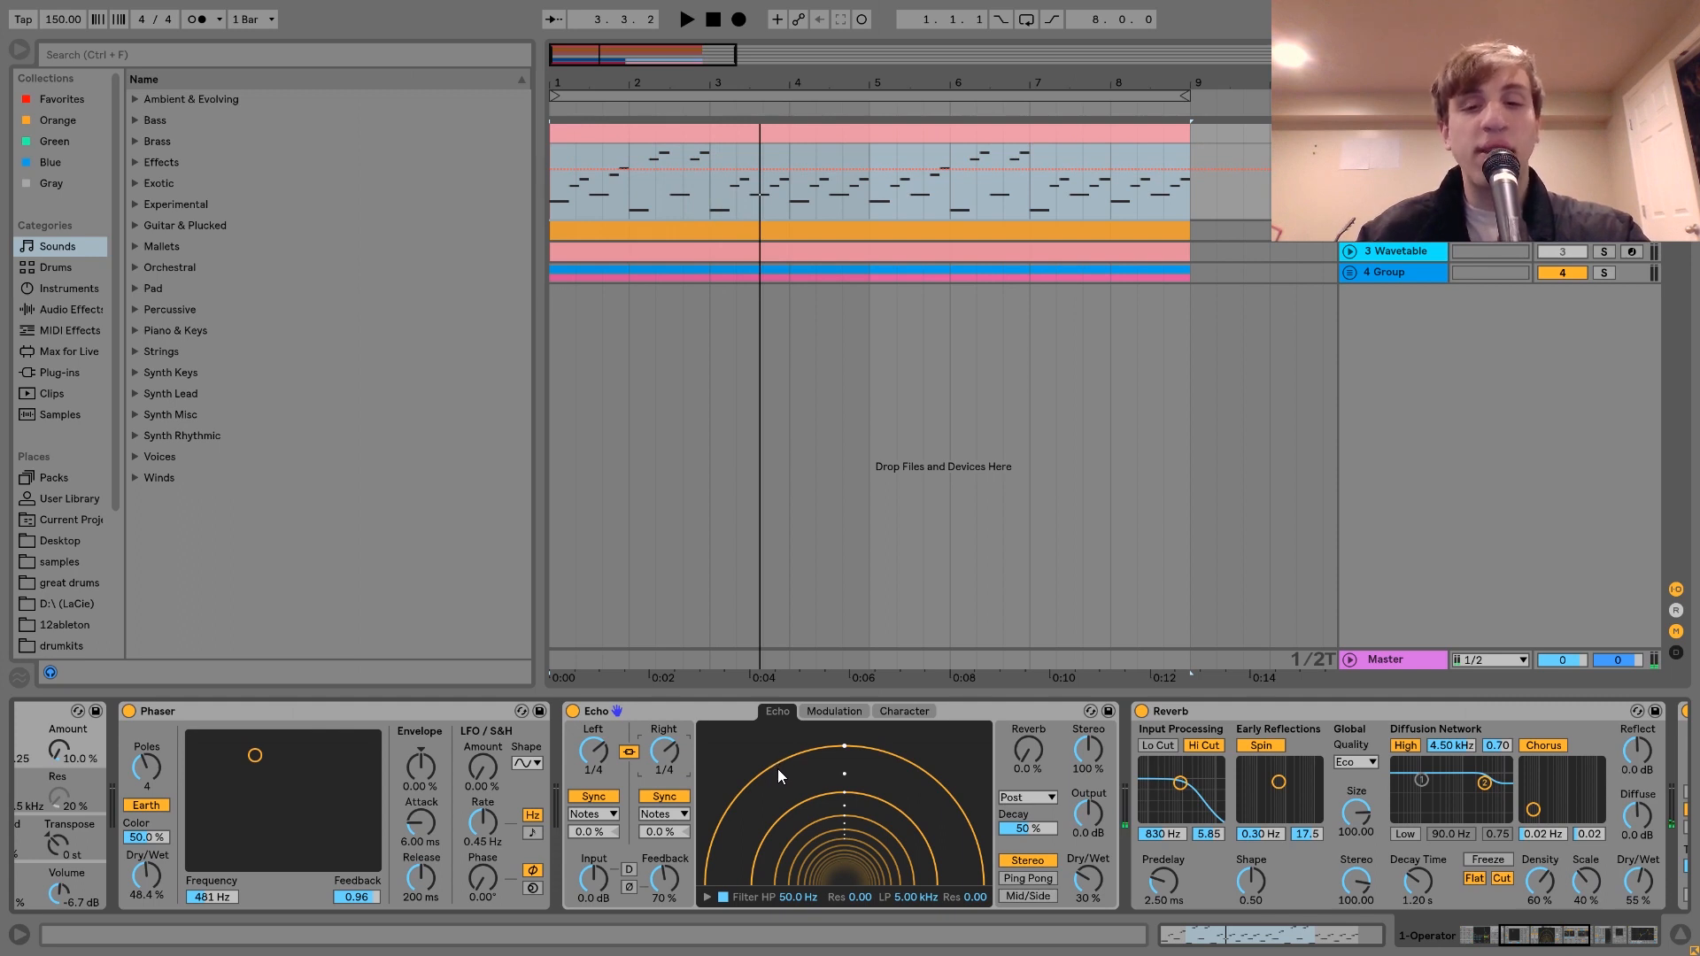
key(space)
scroll(777, 766, right, 4)
key(space)
scroll(777, 767, right, 8)
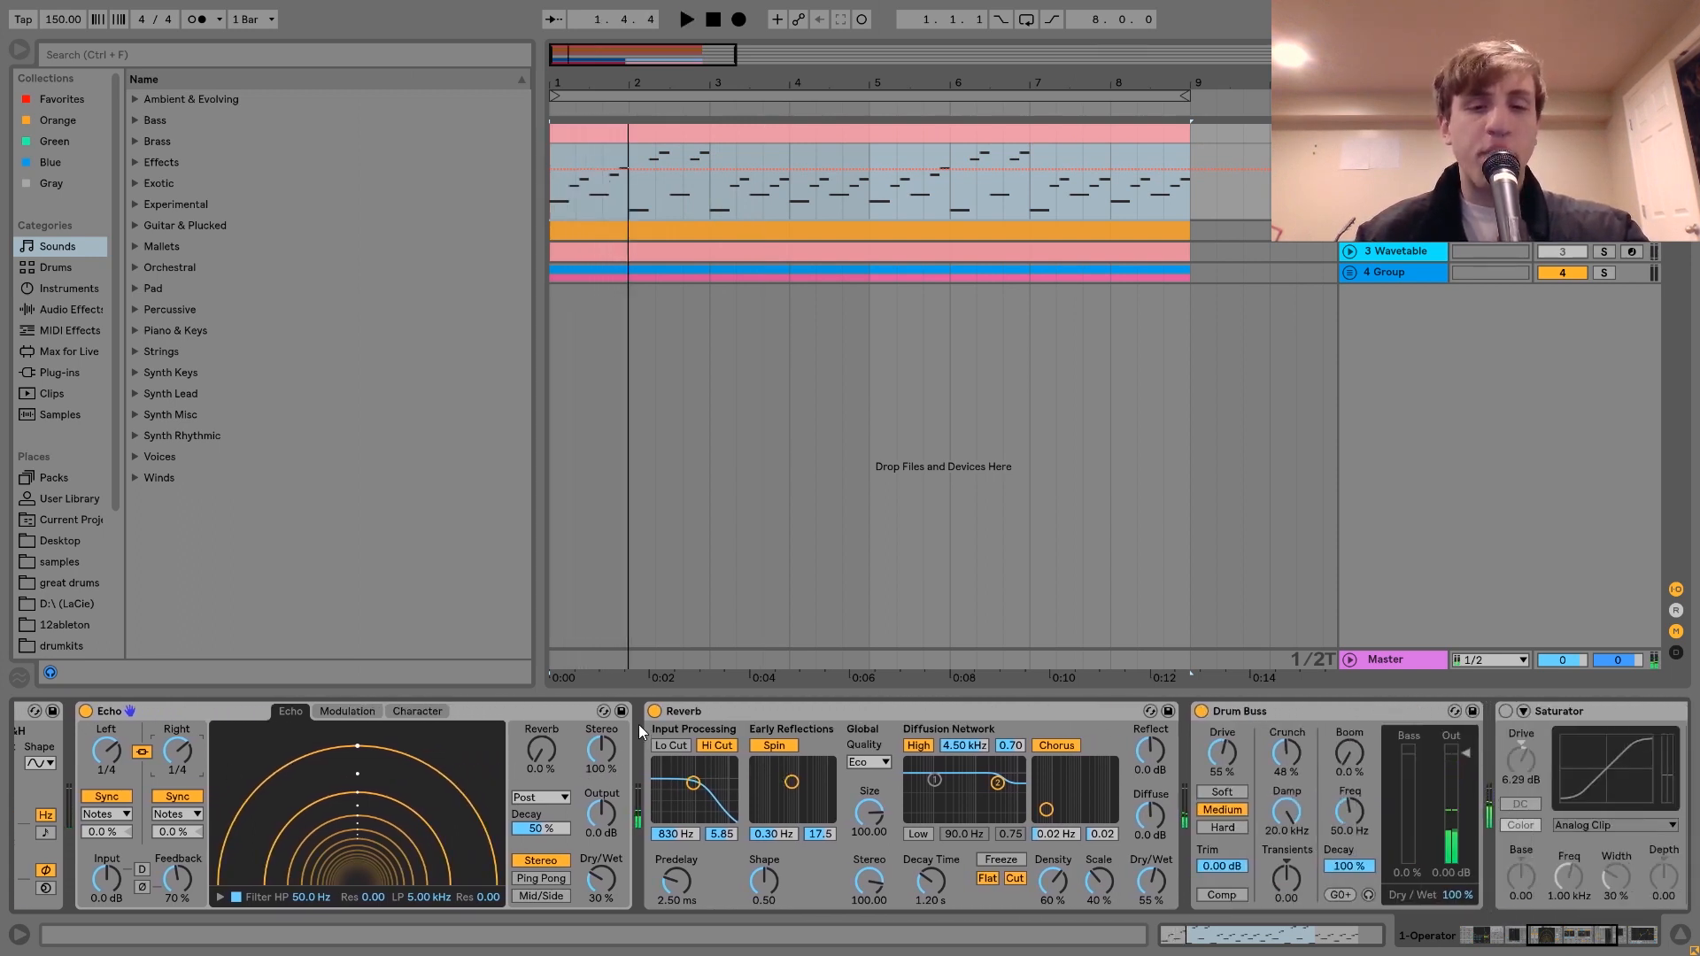
key(space)
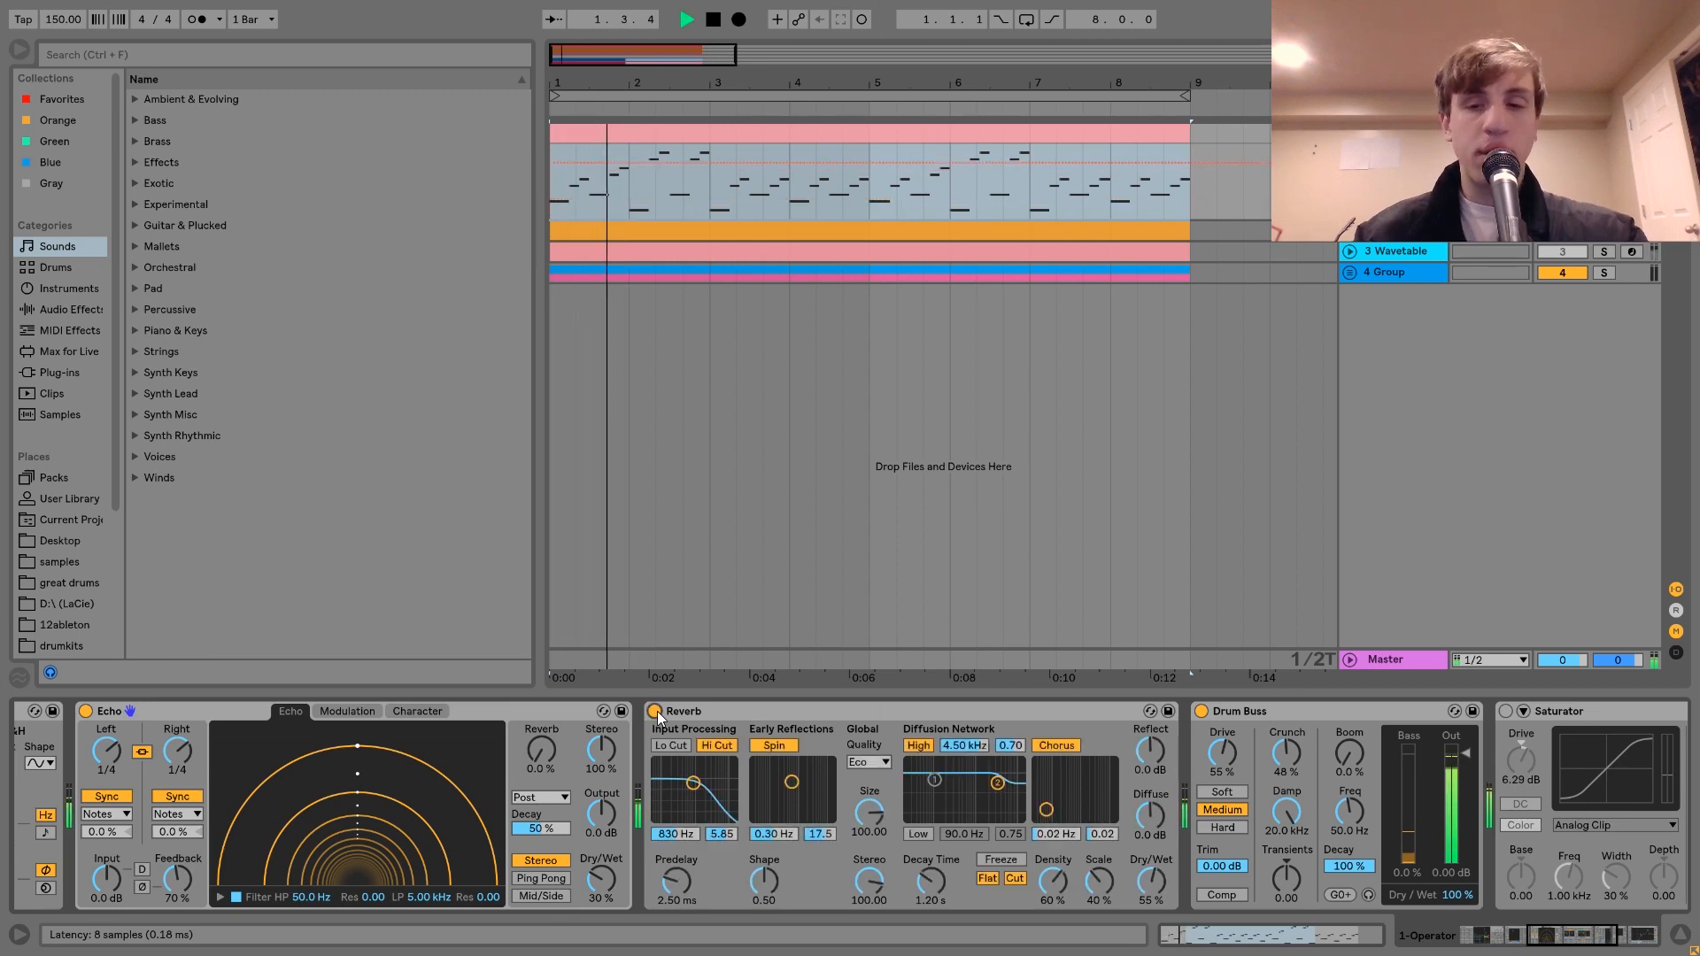
- Stop playback and delete the disabled Saturator from the melody track's effect chain
scroll(657, 710, right, 8)
key(space)
click(1300, 705)
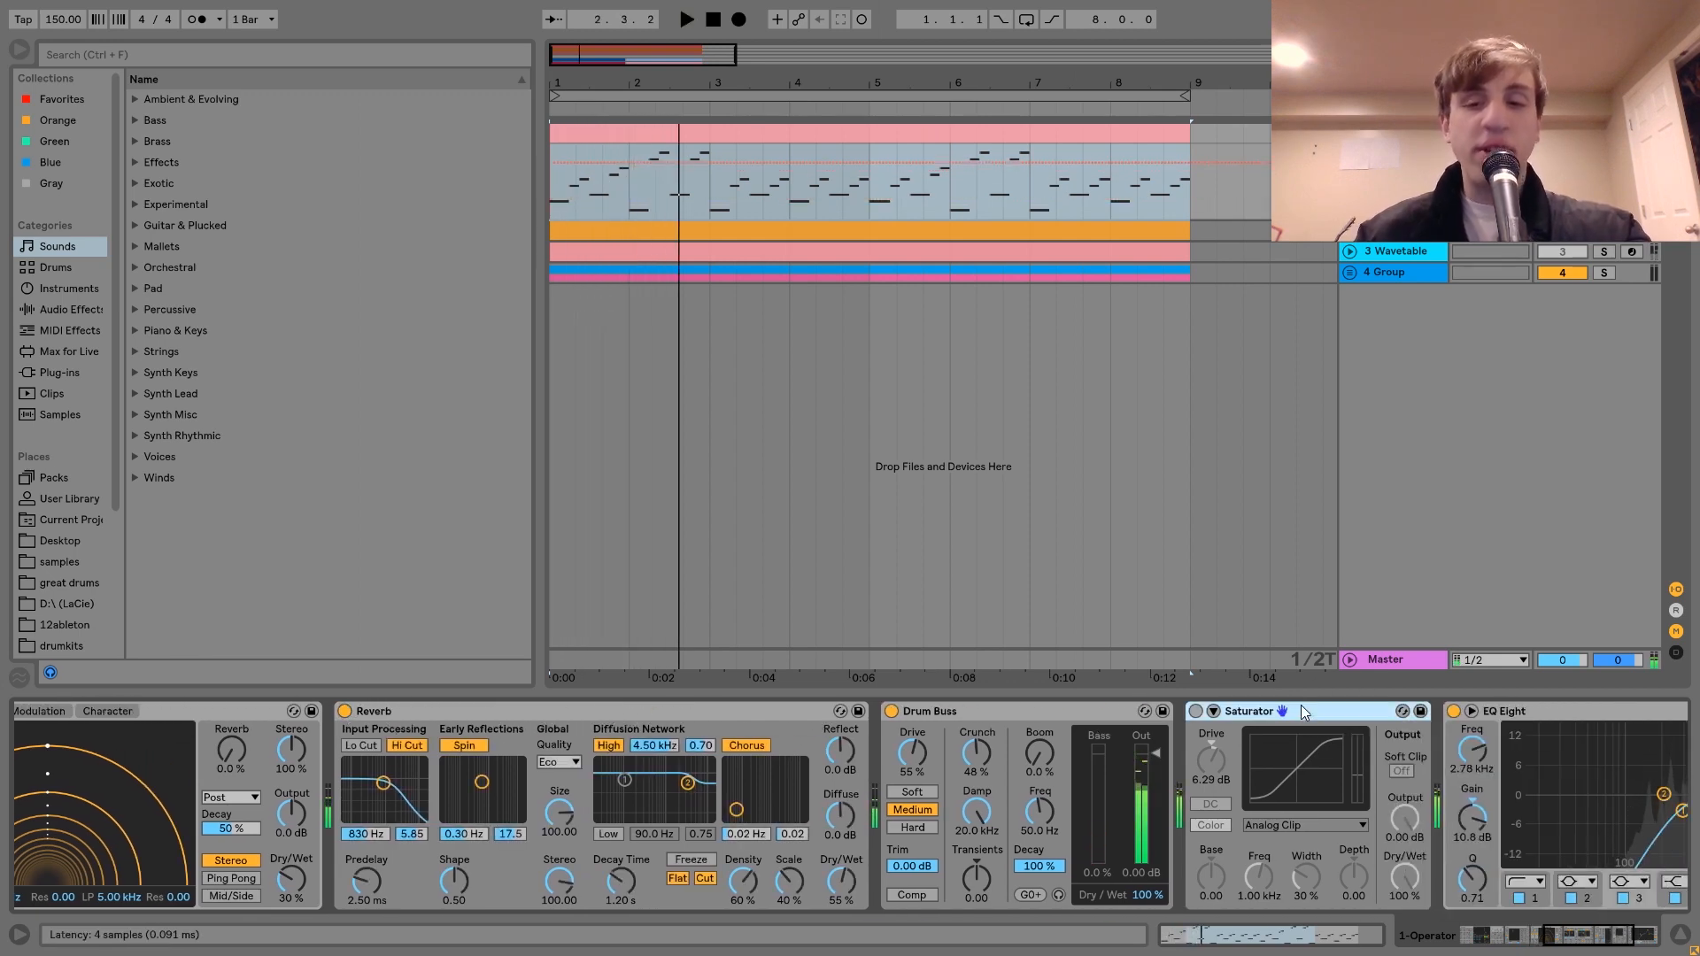
key(Delete)
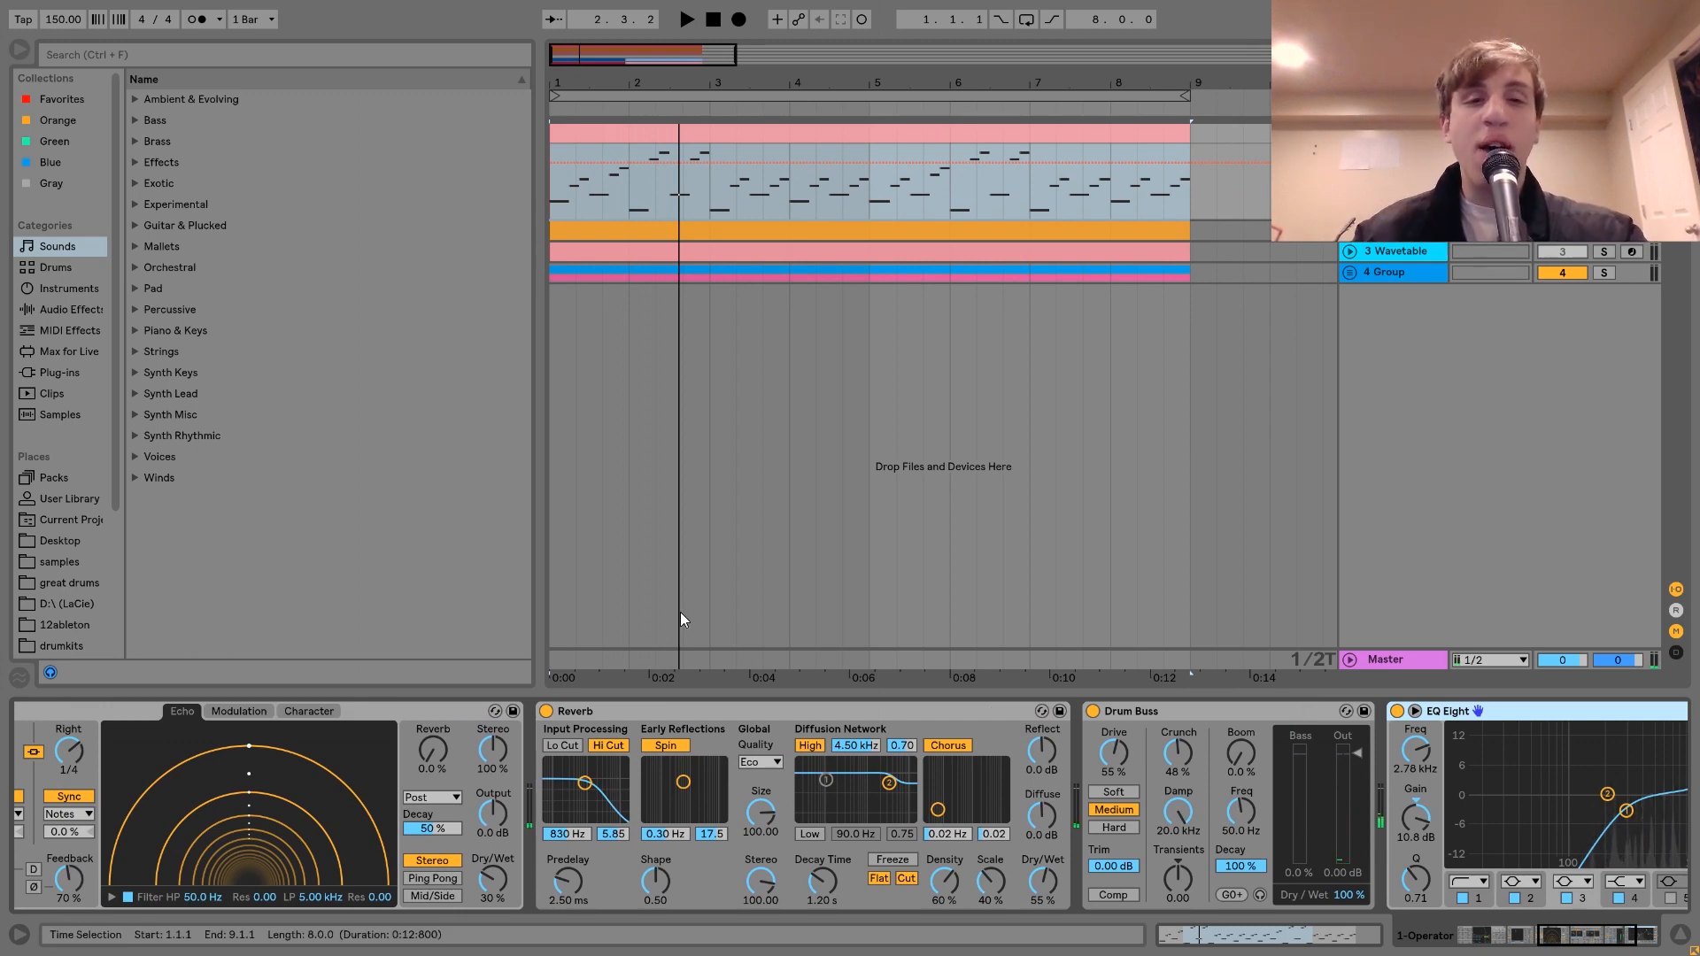
- Switch Drum Buss off and back on during playback to compare the melody, and replay it with Drum Buss active
scroll(825, 726, right, 9)
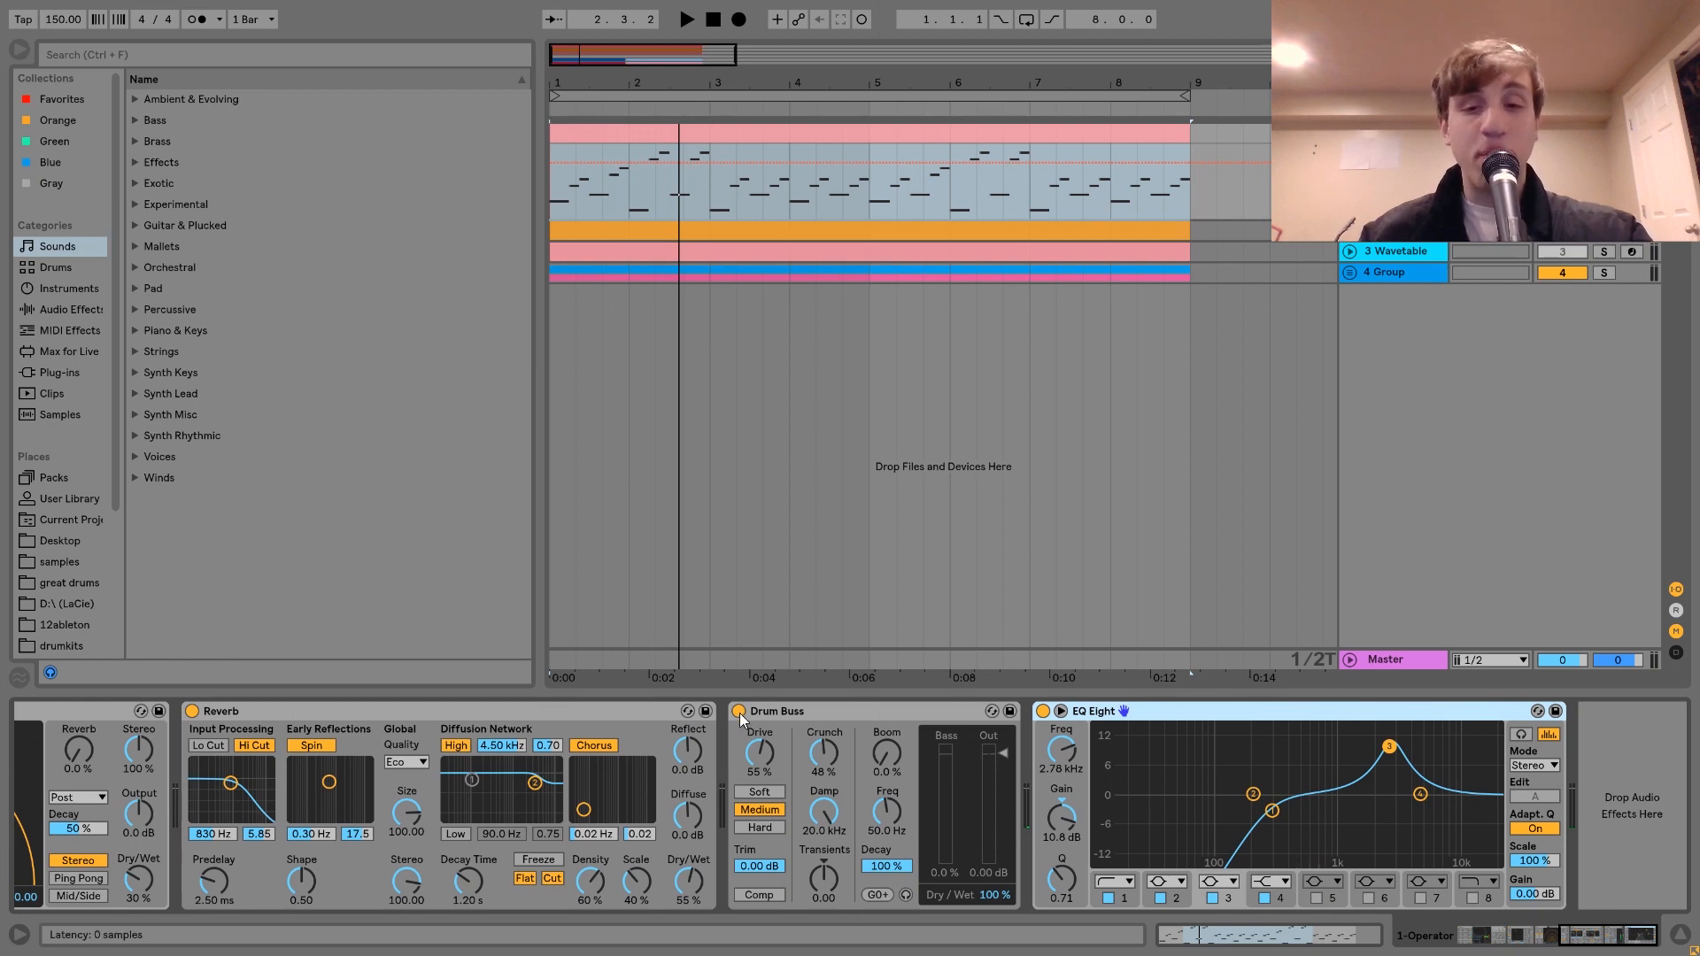
click(738, 711)
key(space)
click(739, 712)
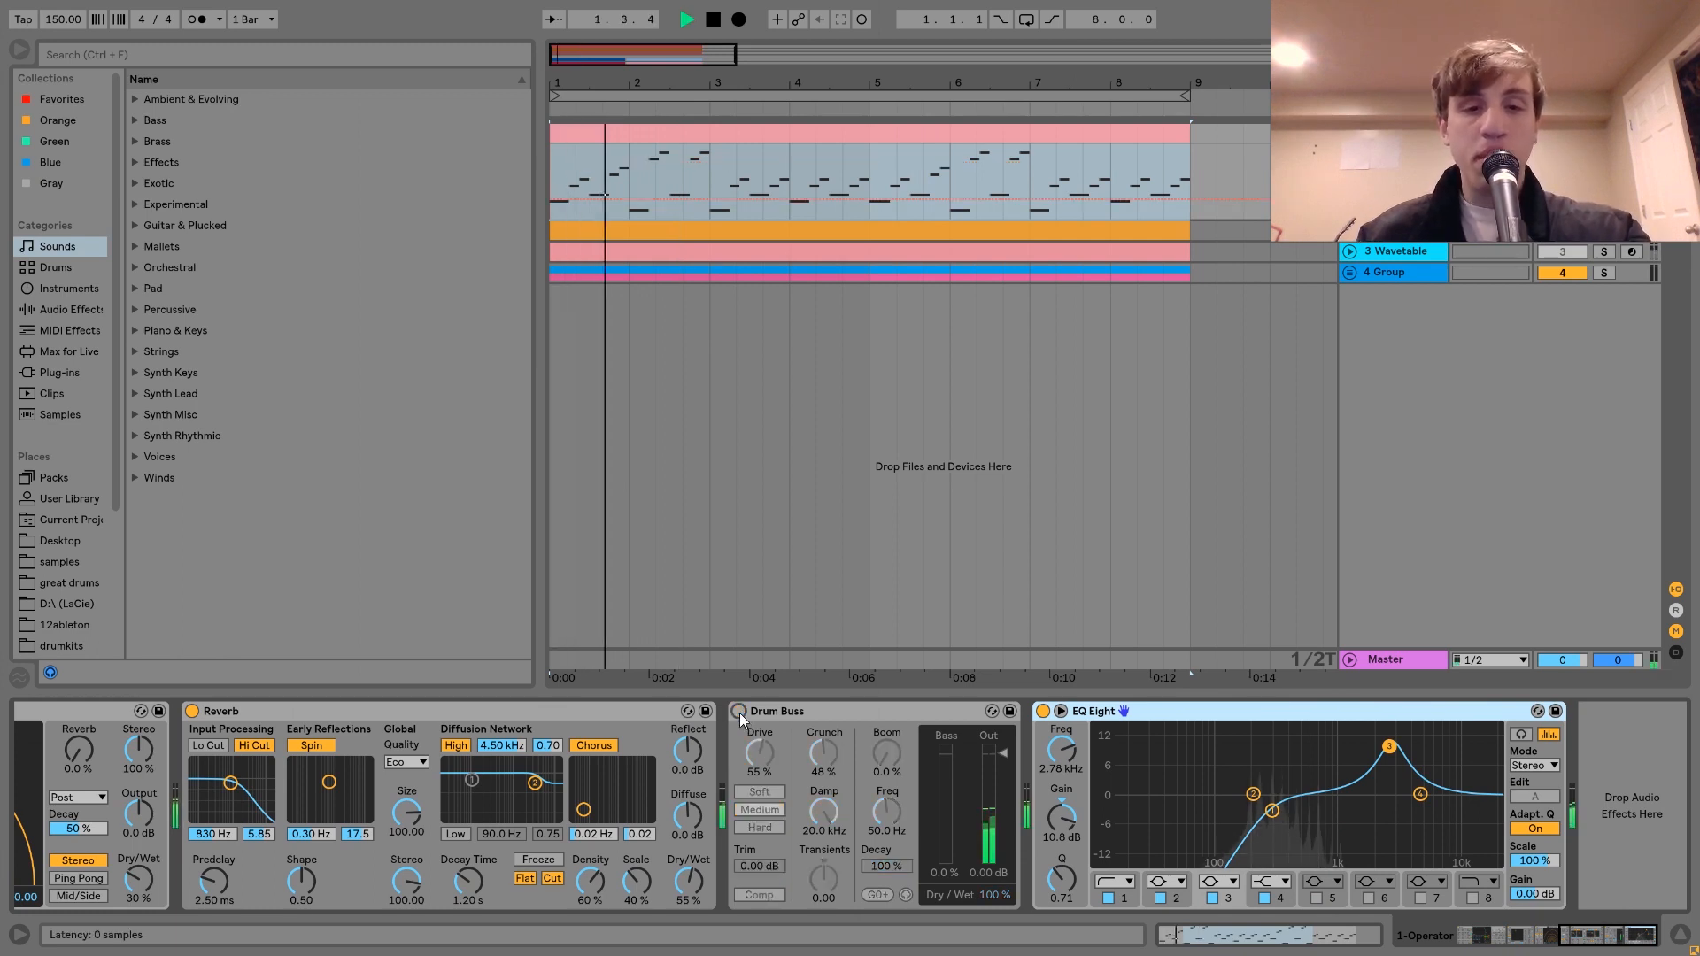
key(space)
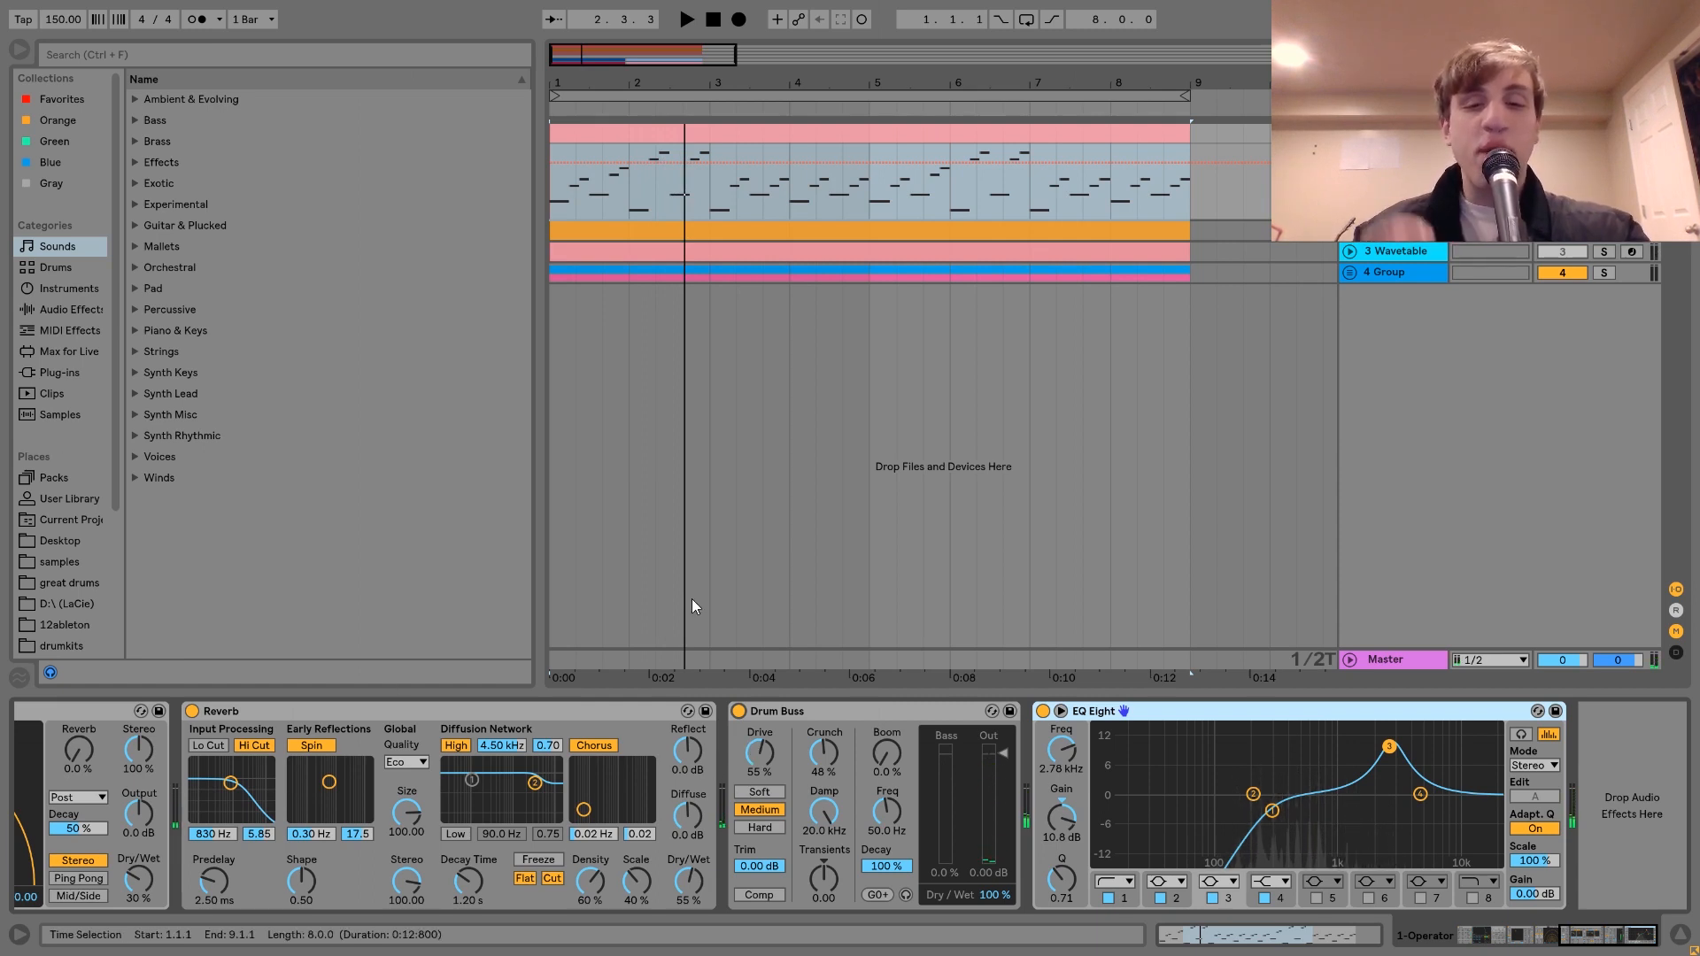
key(space)
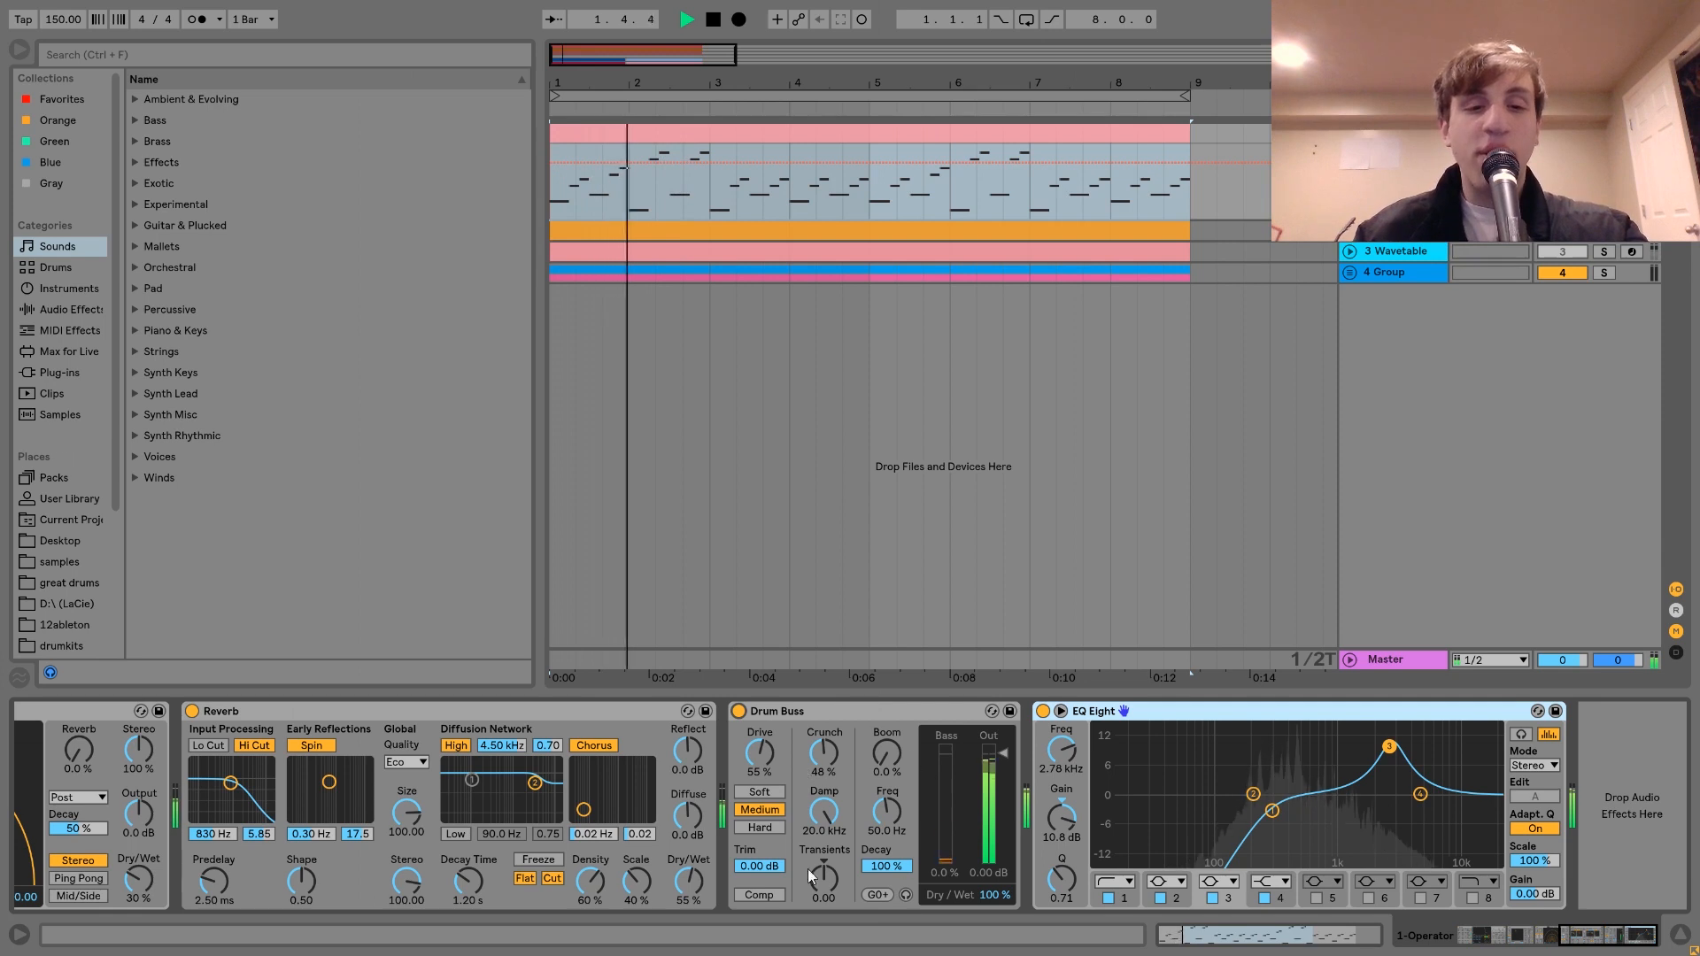
key(space)
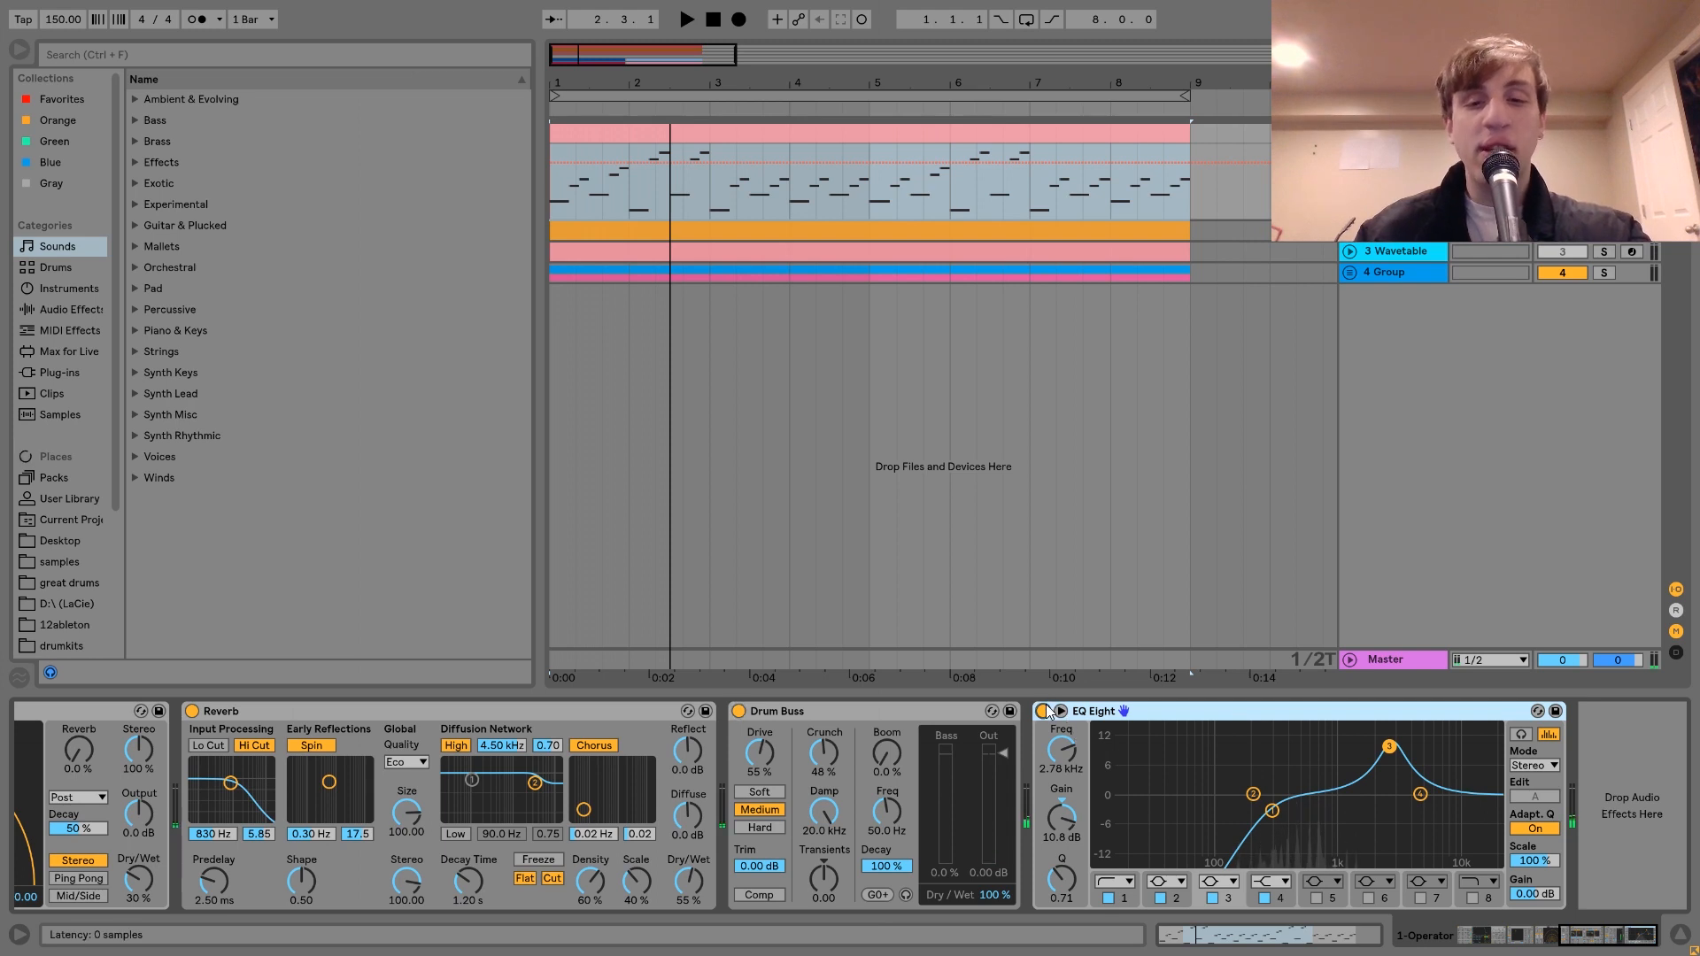
- Audition the melody through EQ Eight, switching its band 3 boost off and back on during playback
key(space)
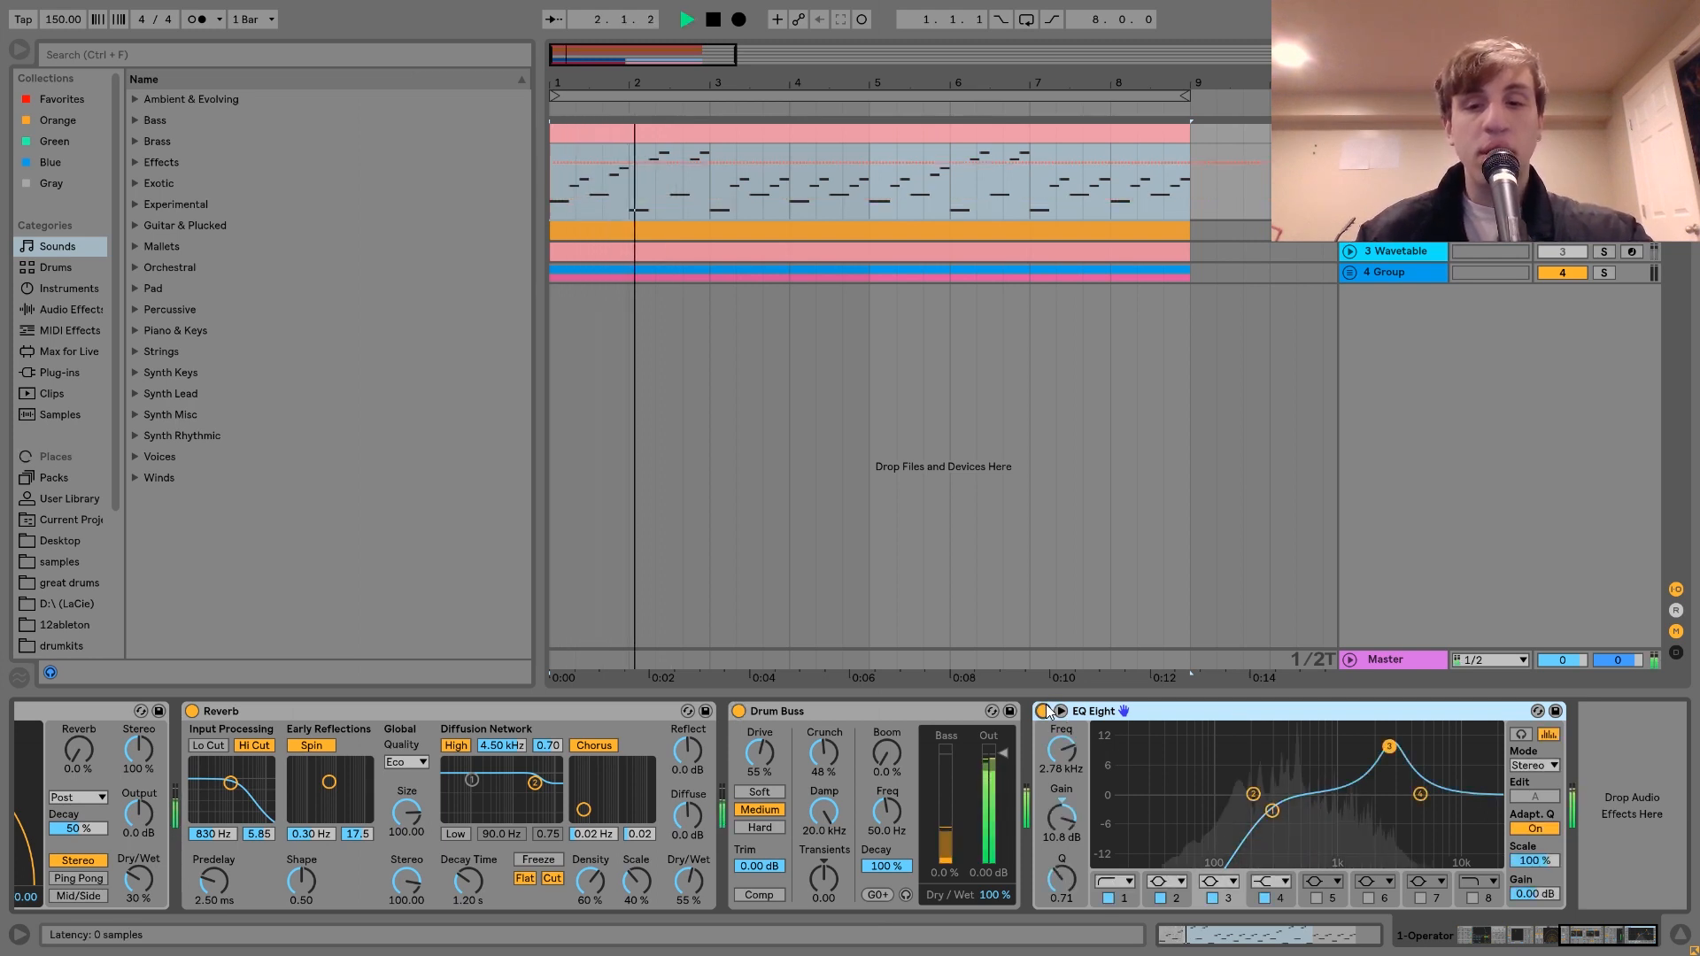
key(space)
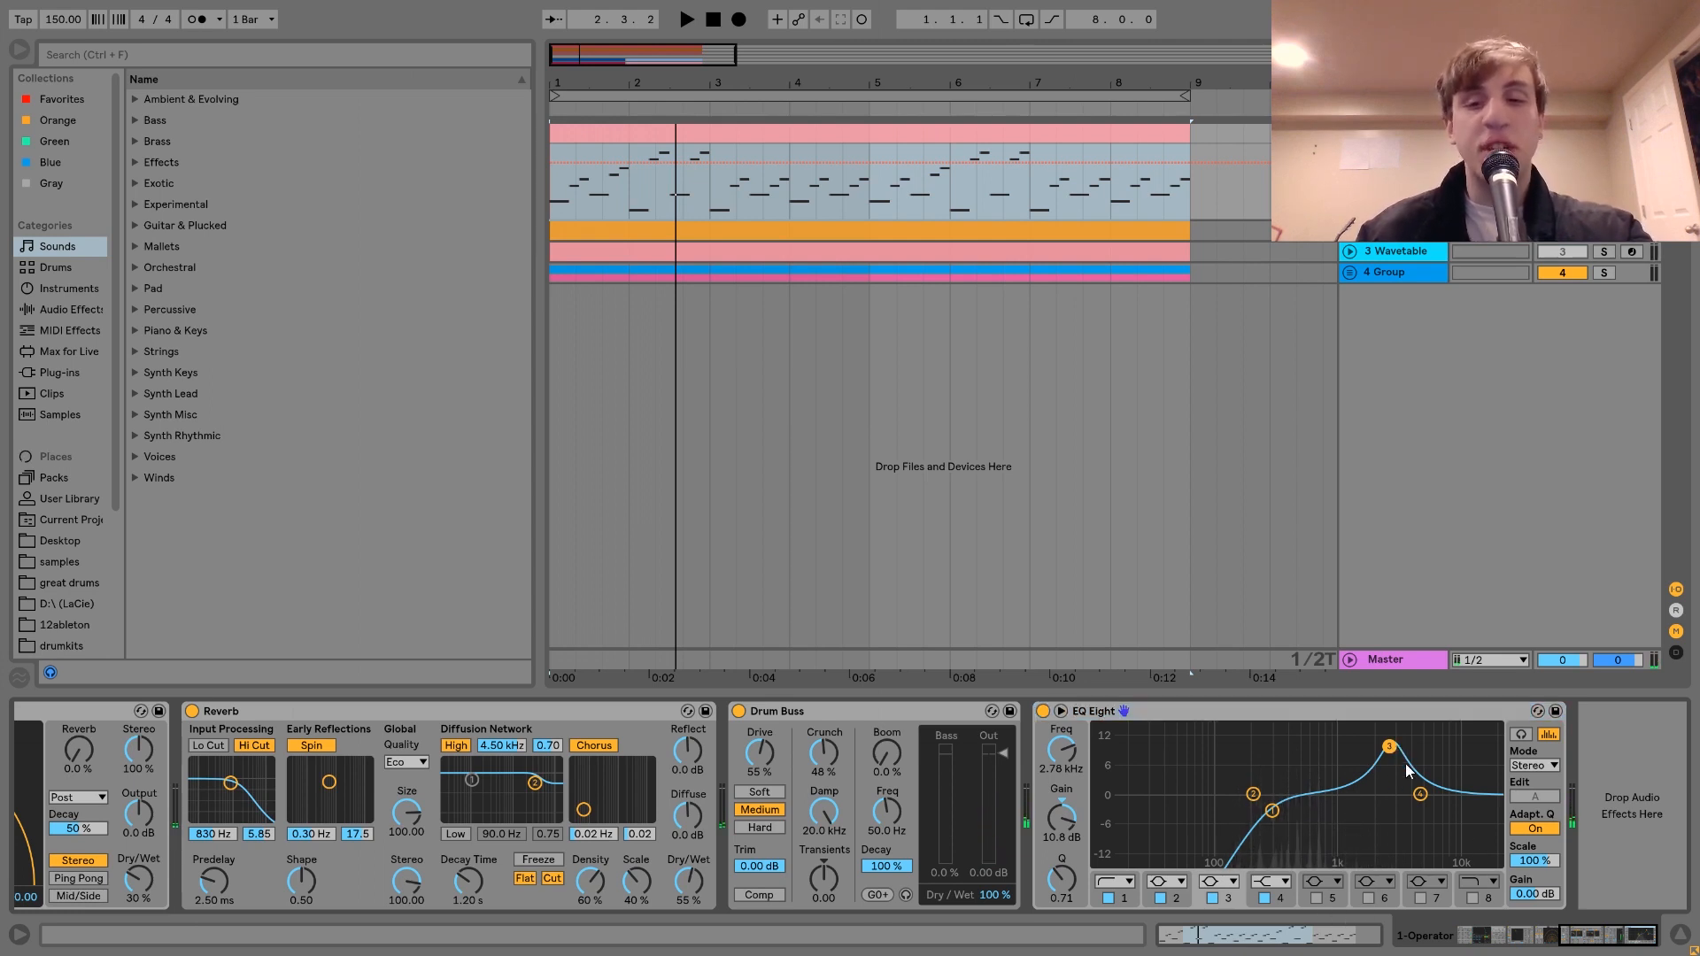
click(1213, 898)
key(space)
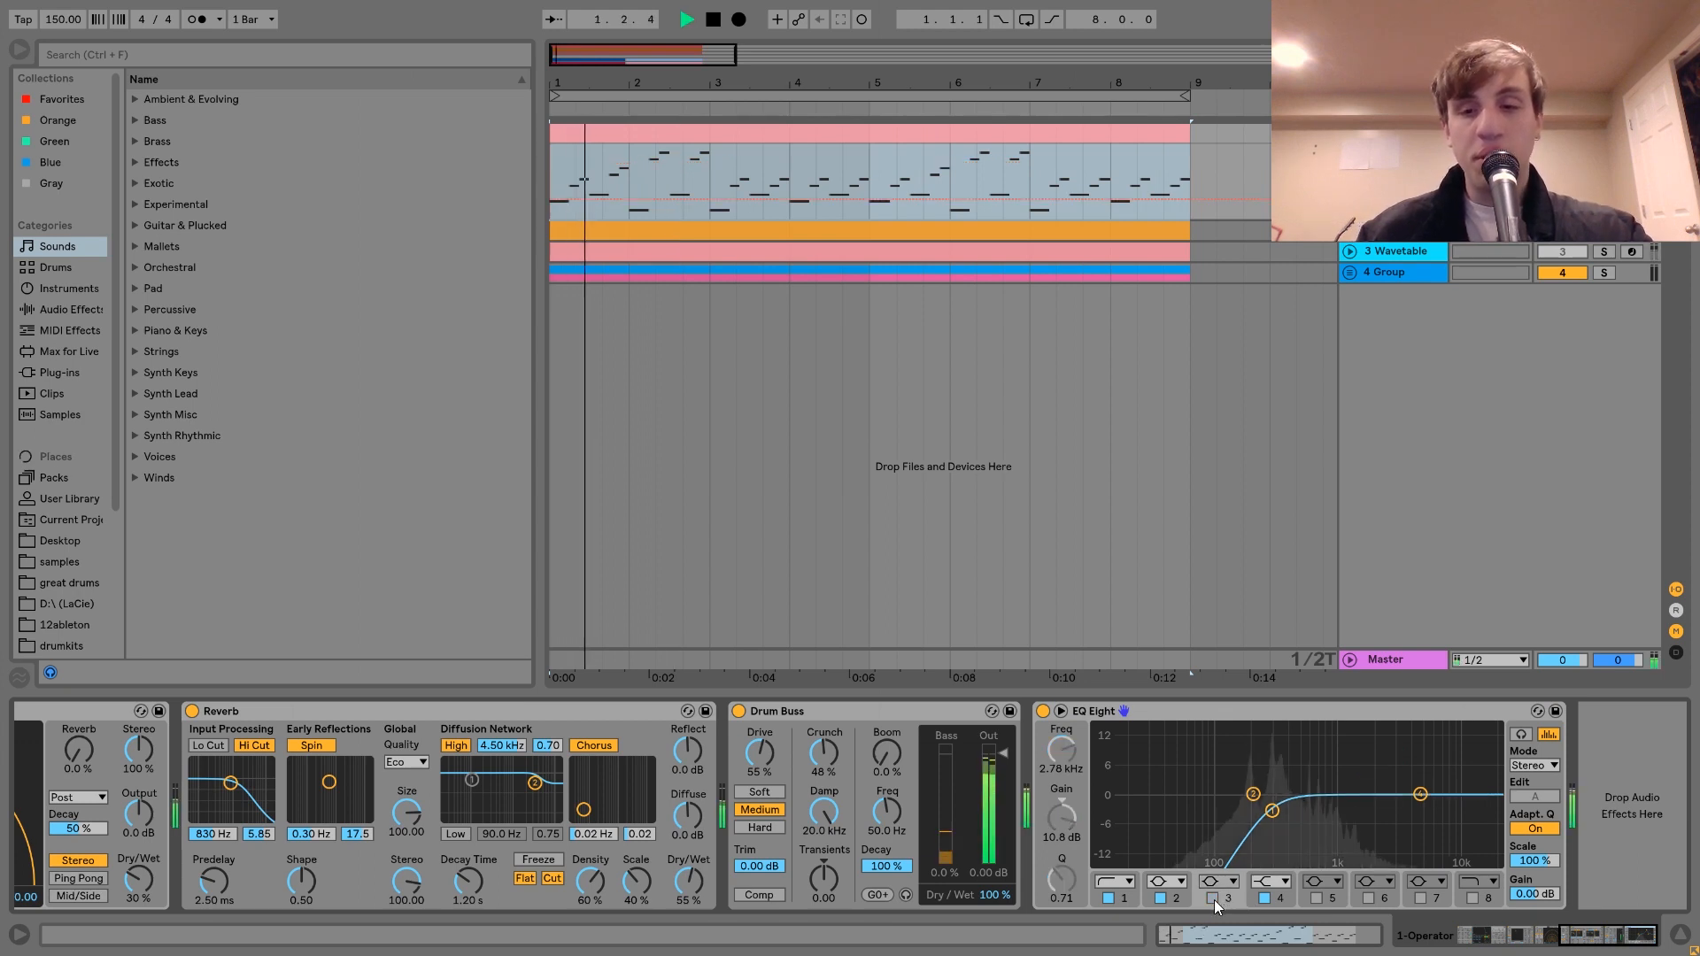
click(1212, 898)
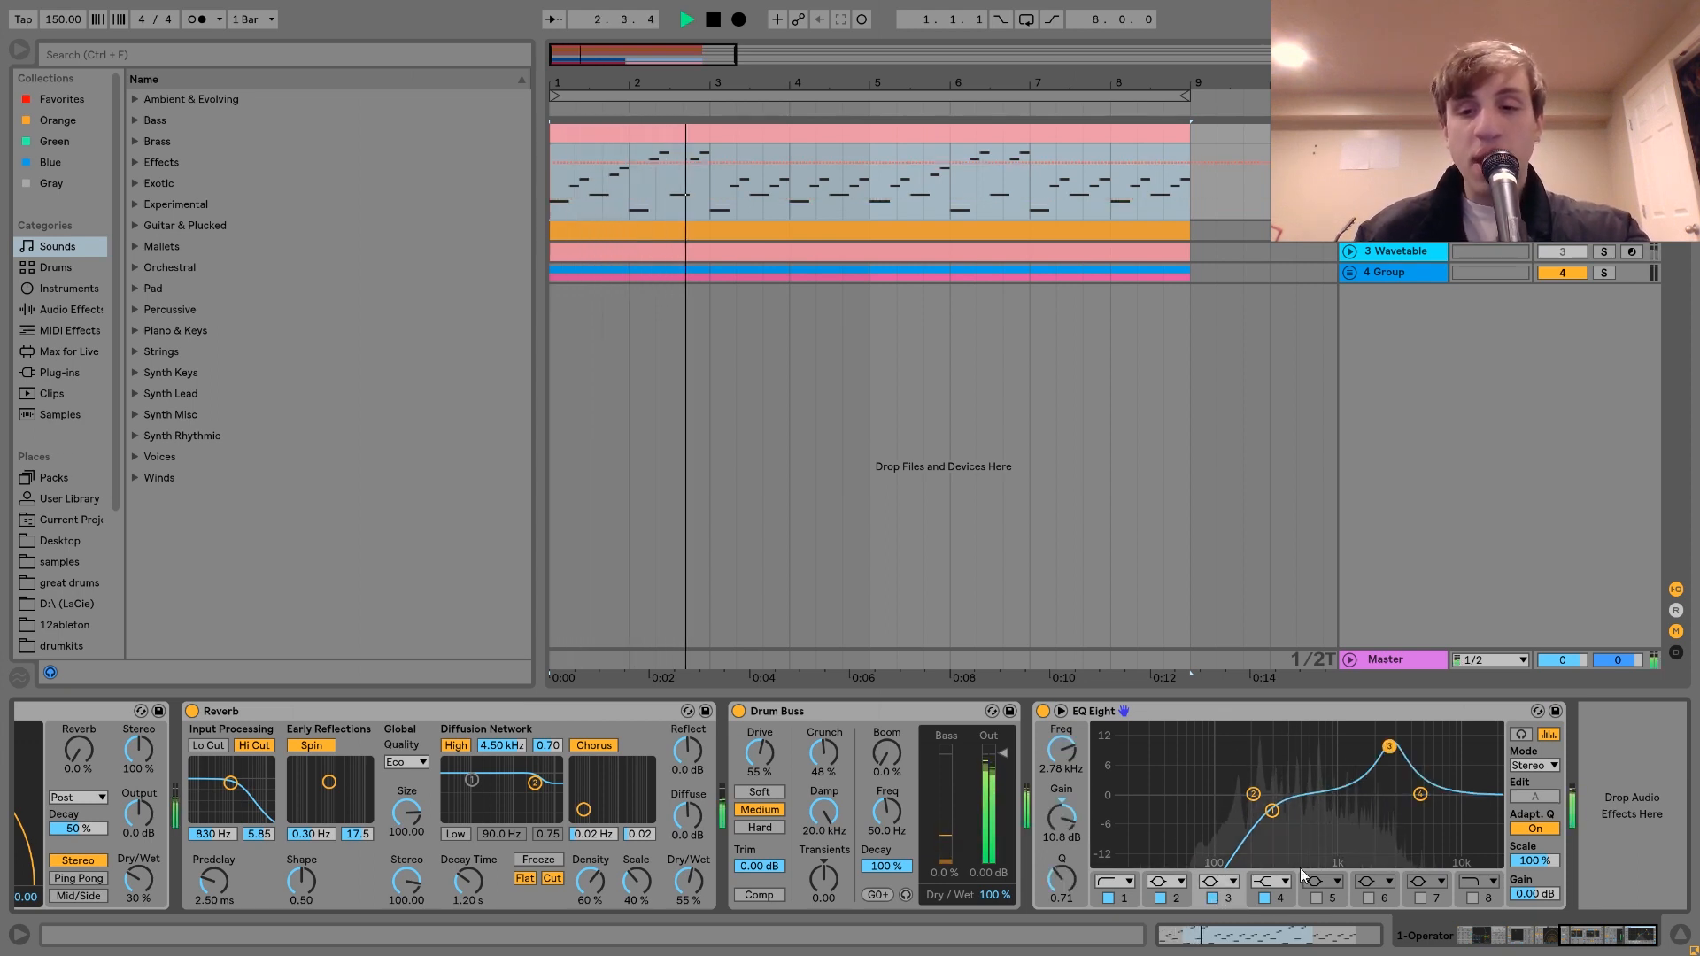
key(space)
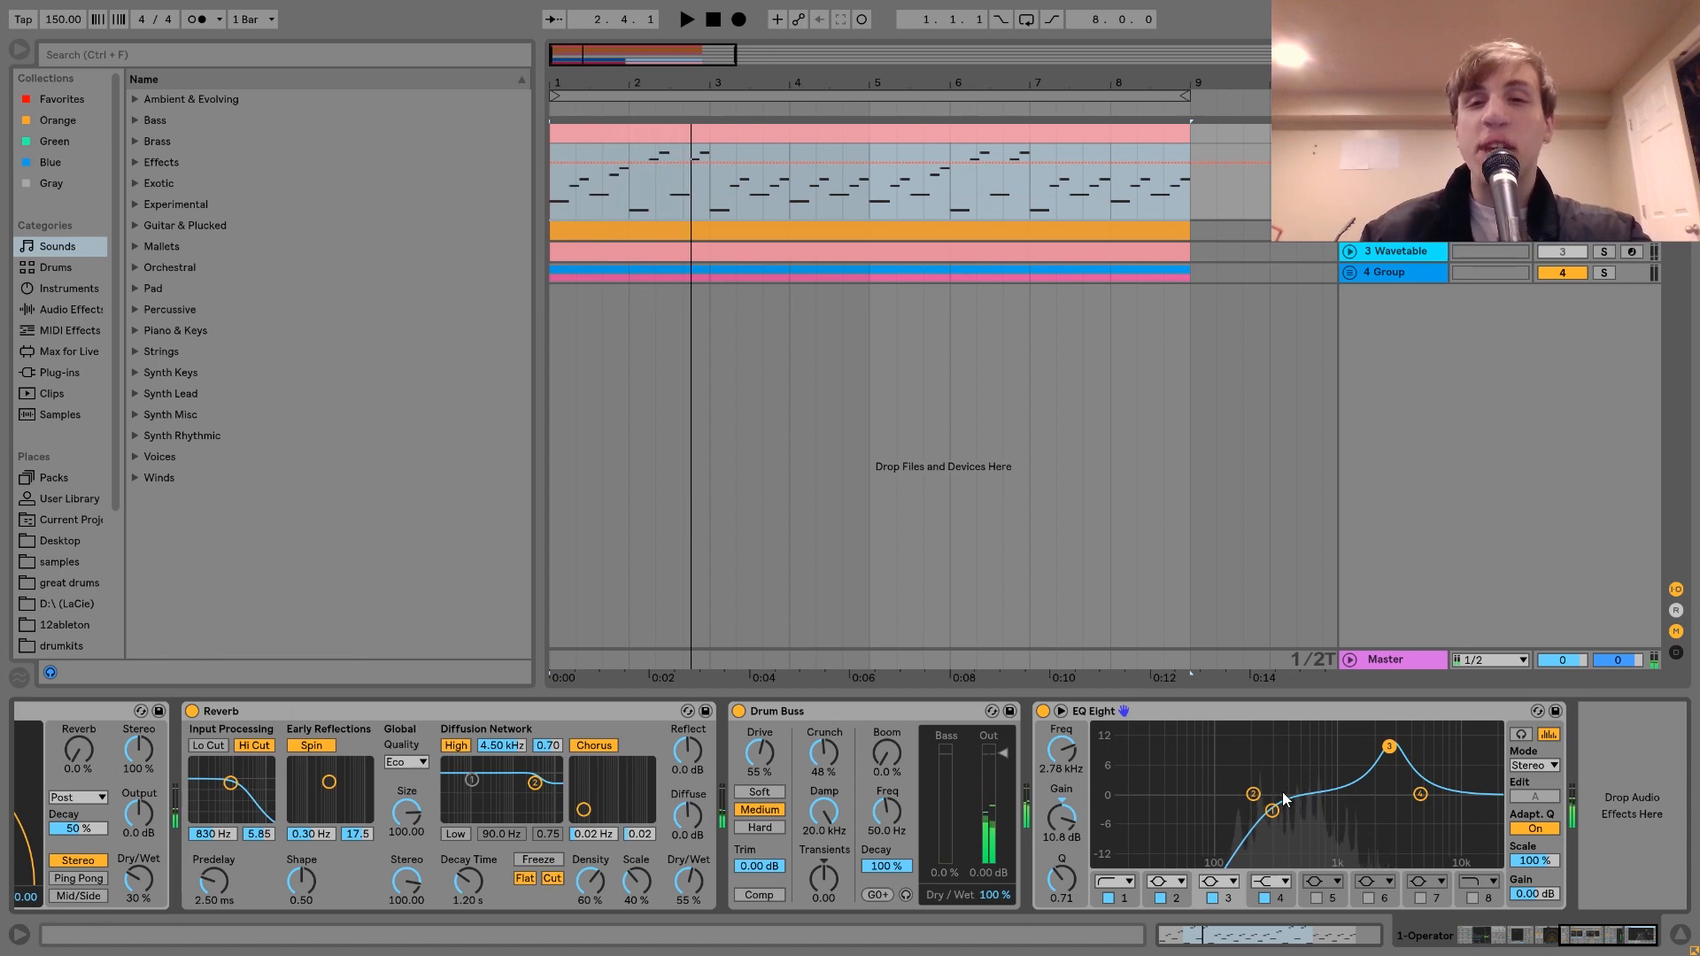
key(space)
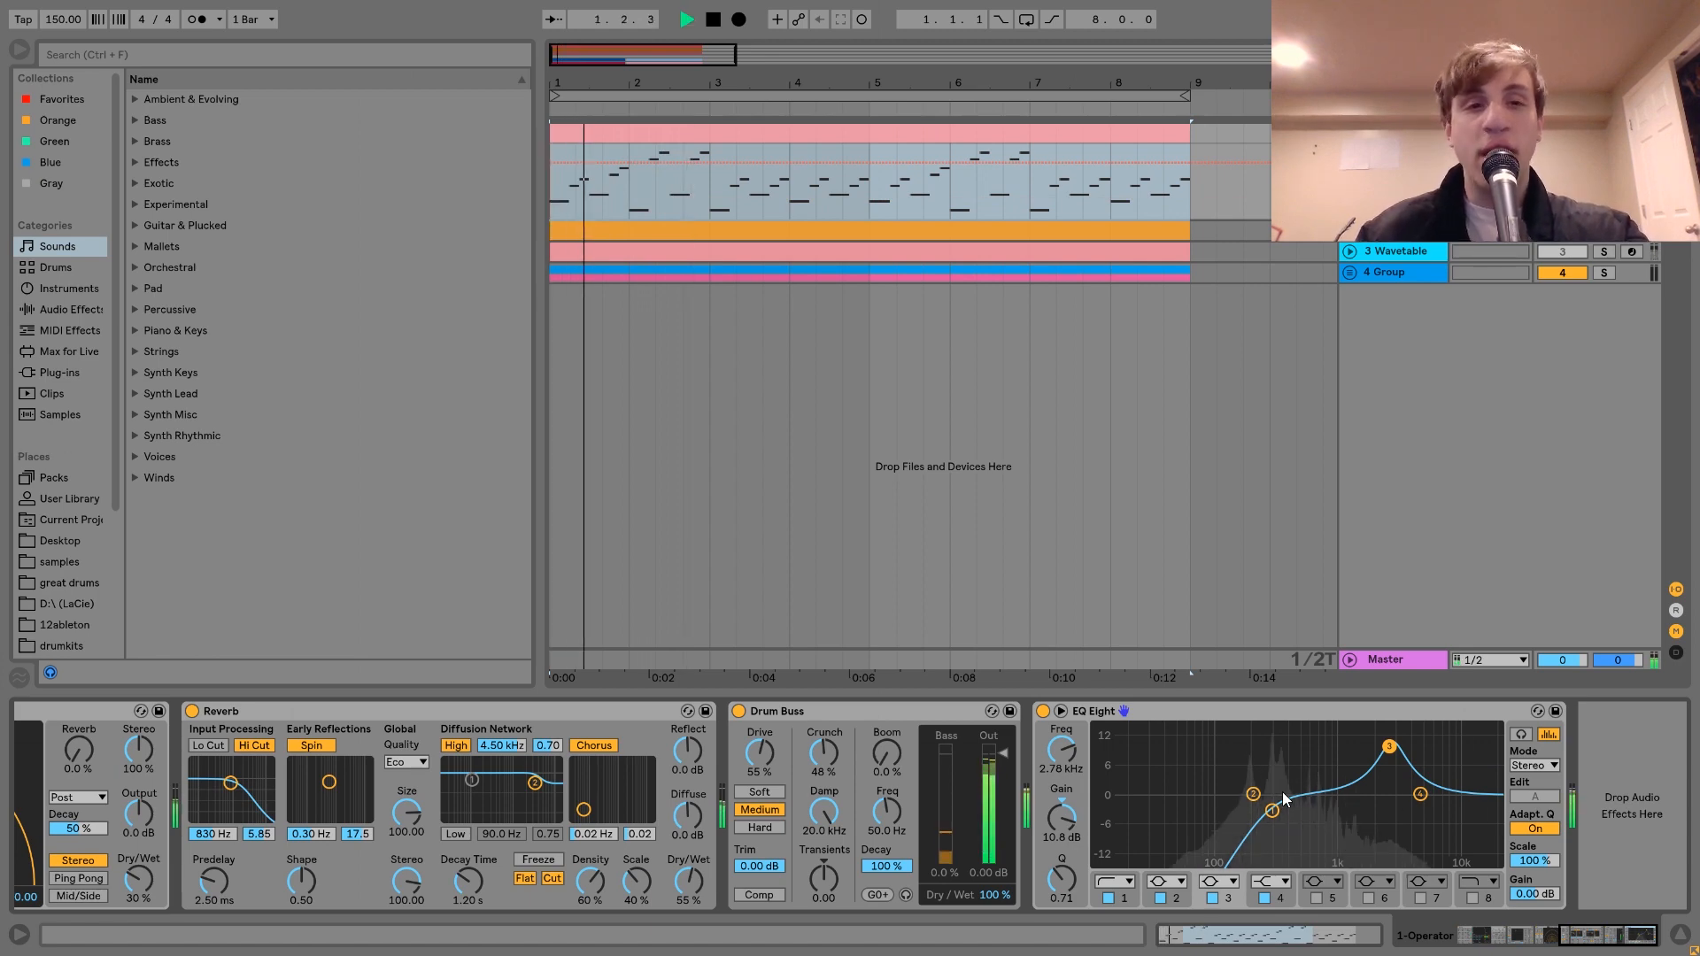
key(space)
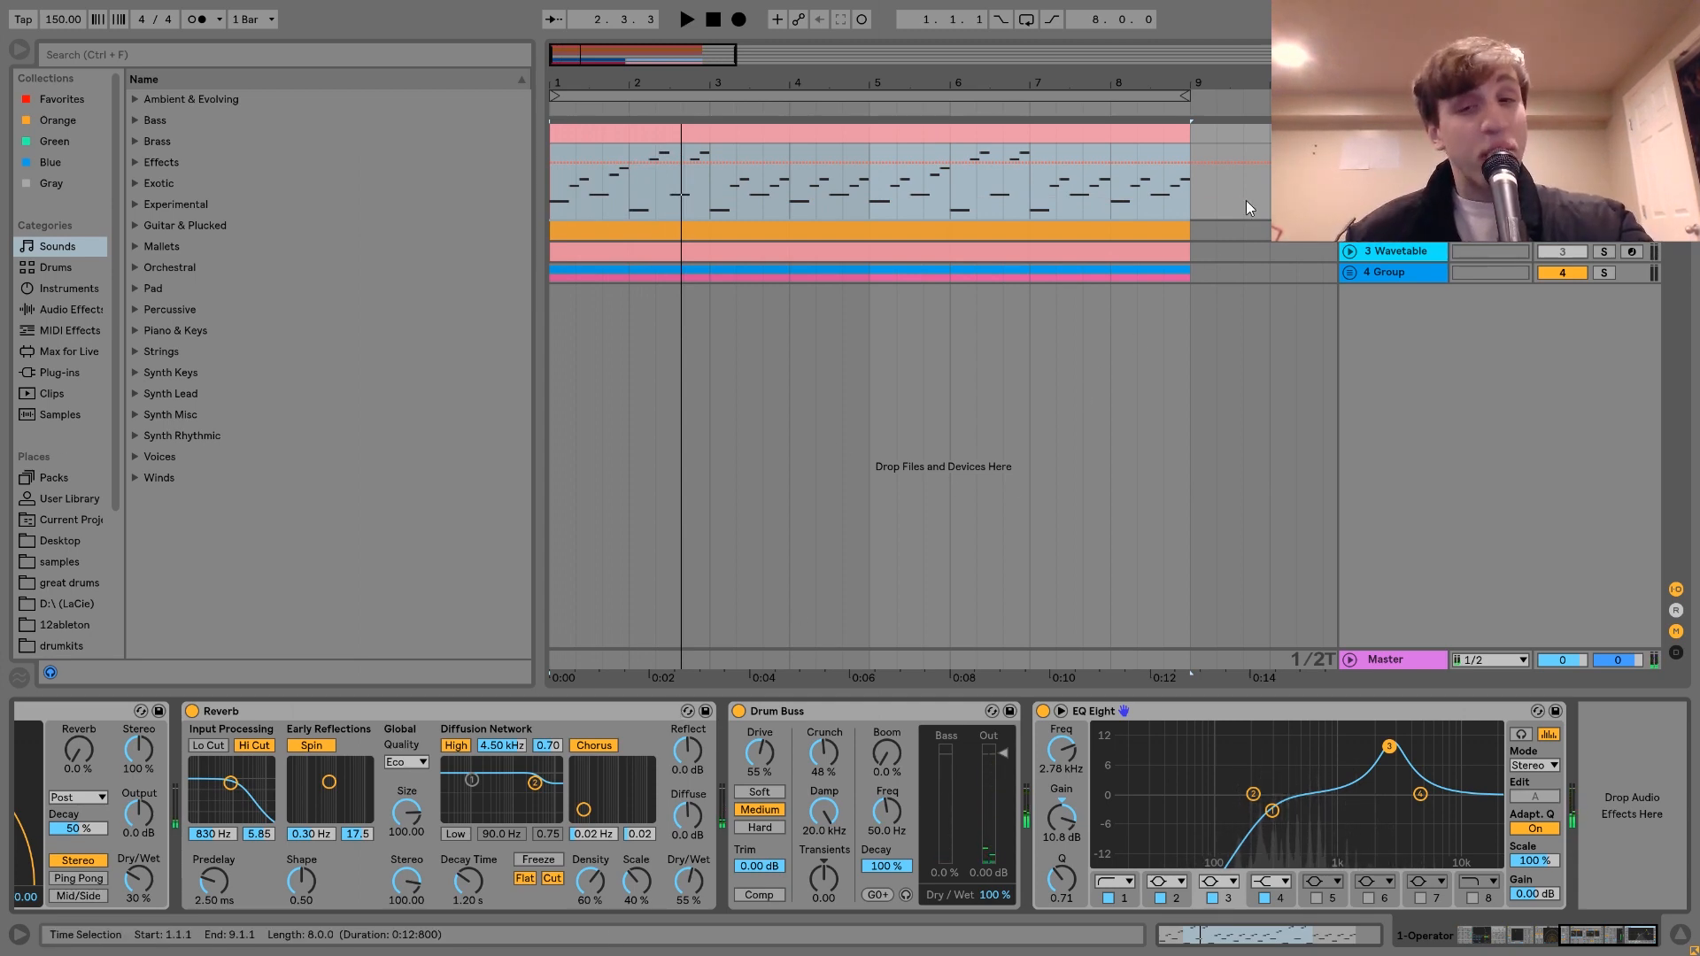
- Select and unfold the Granulator II track, start playback, and raise its track volume to -15.7 dB
click(1383, 232)
click(1350, 231)
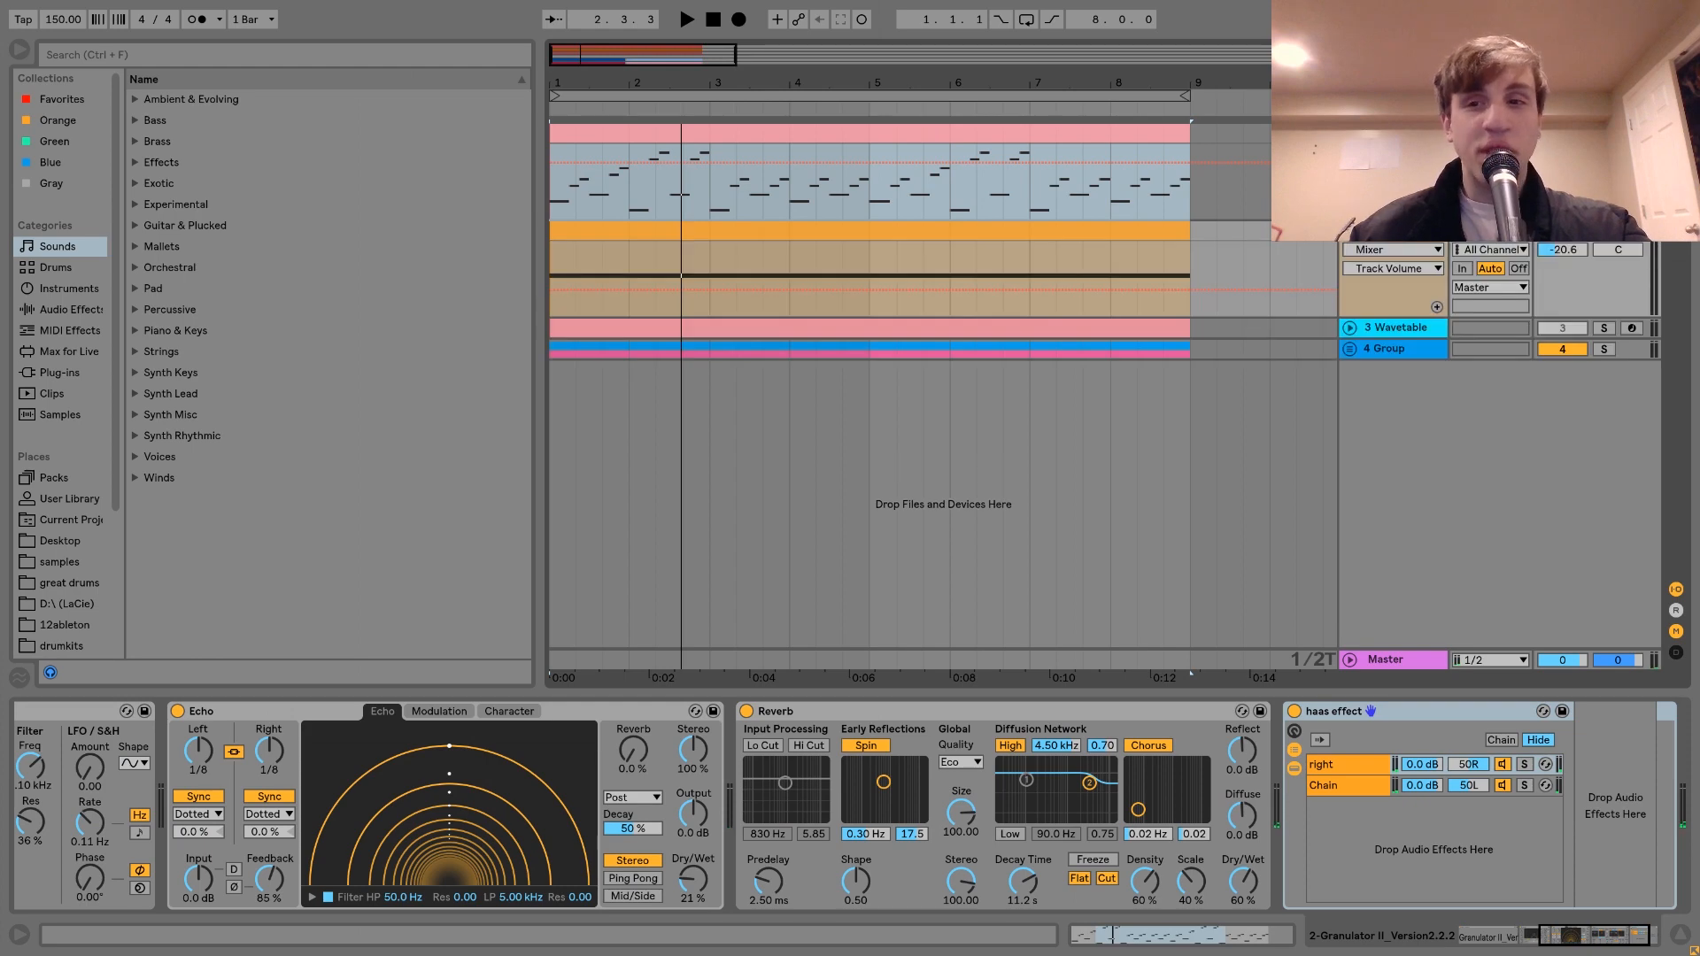
key(space)
scroll(837, 826, up, 5)
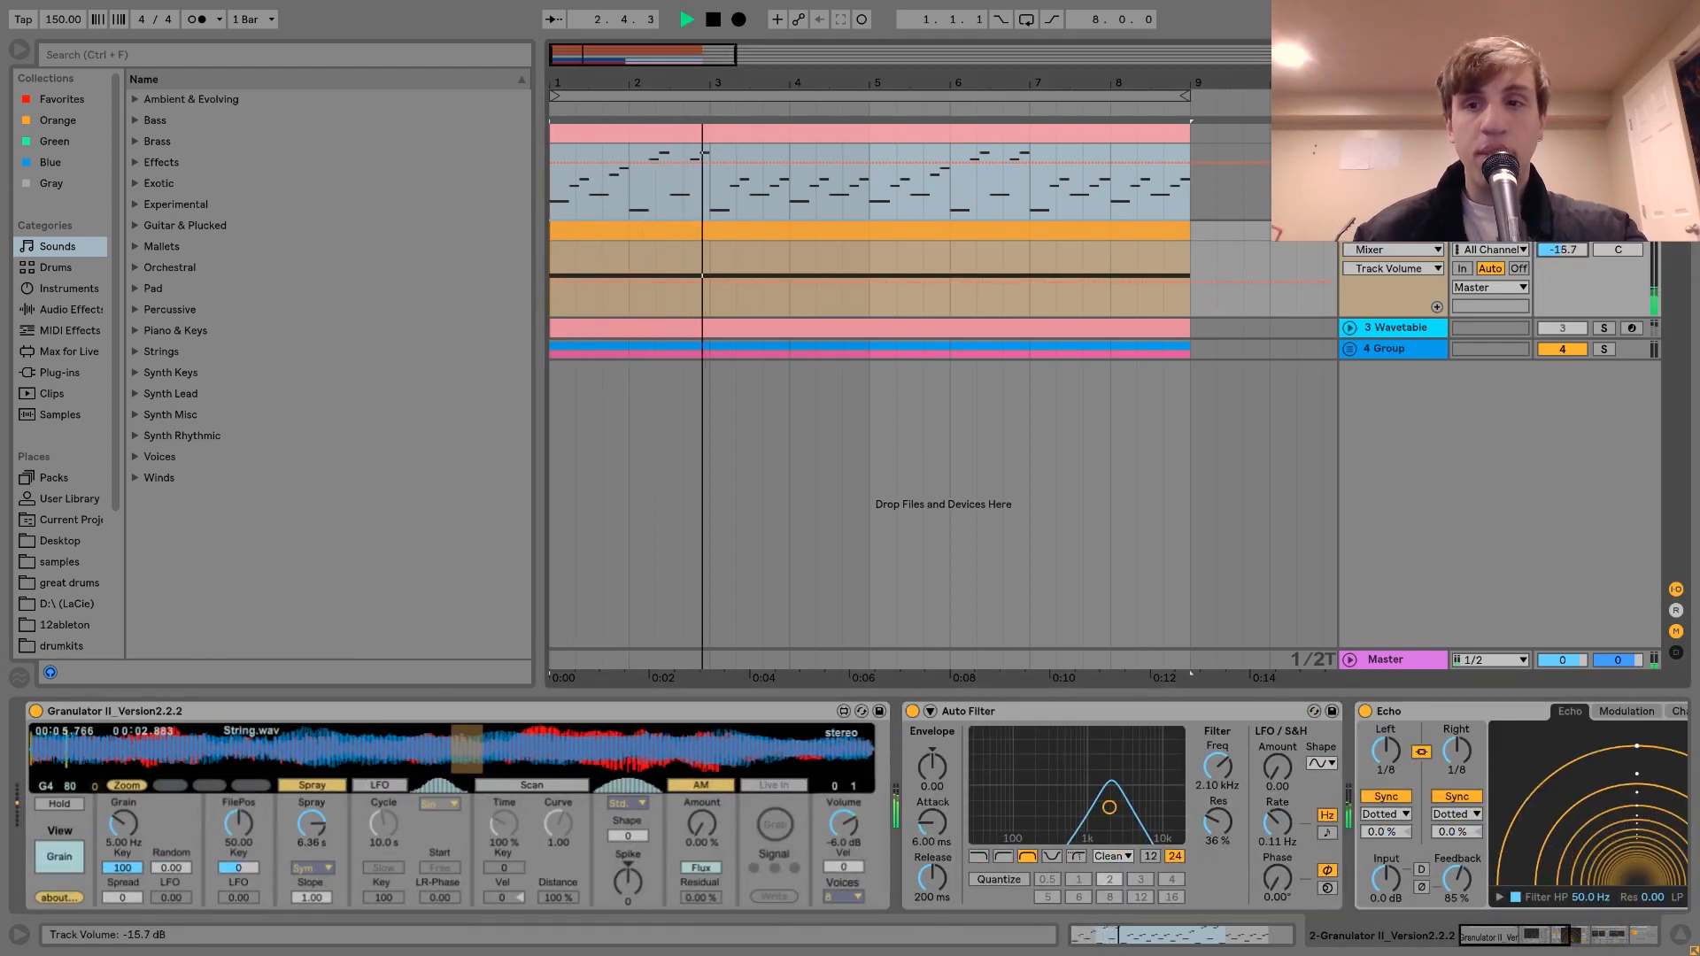
- Raise the Granulator II track's volume to -12.6 dB during playback and stop the song
drag(1557, 255, 1557, 232)
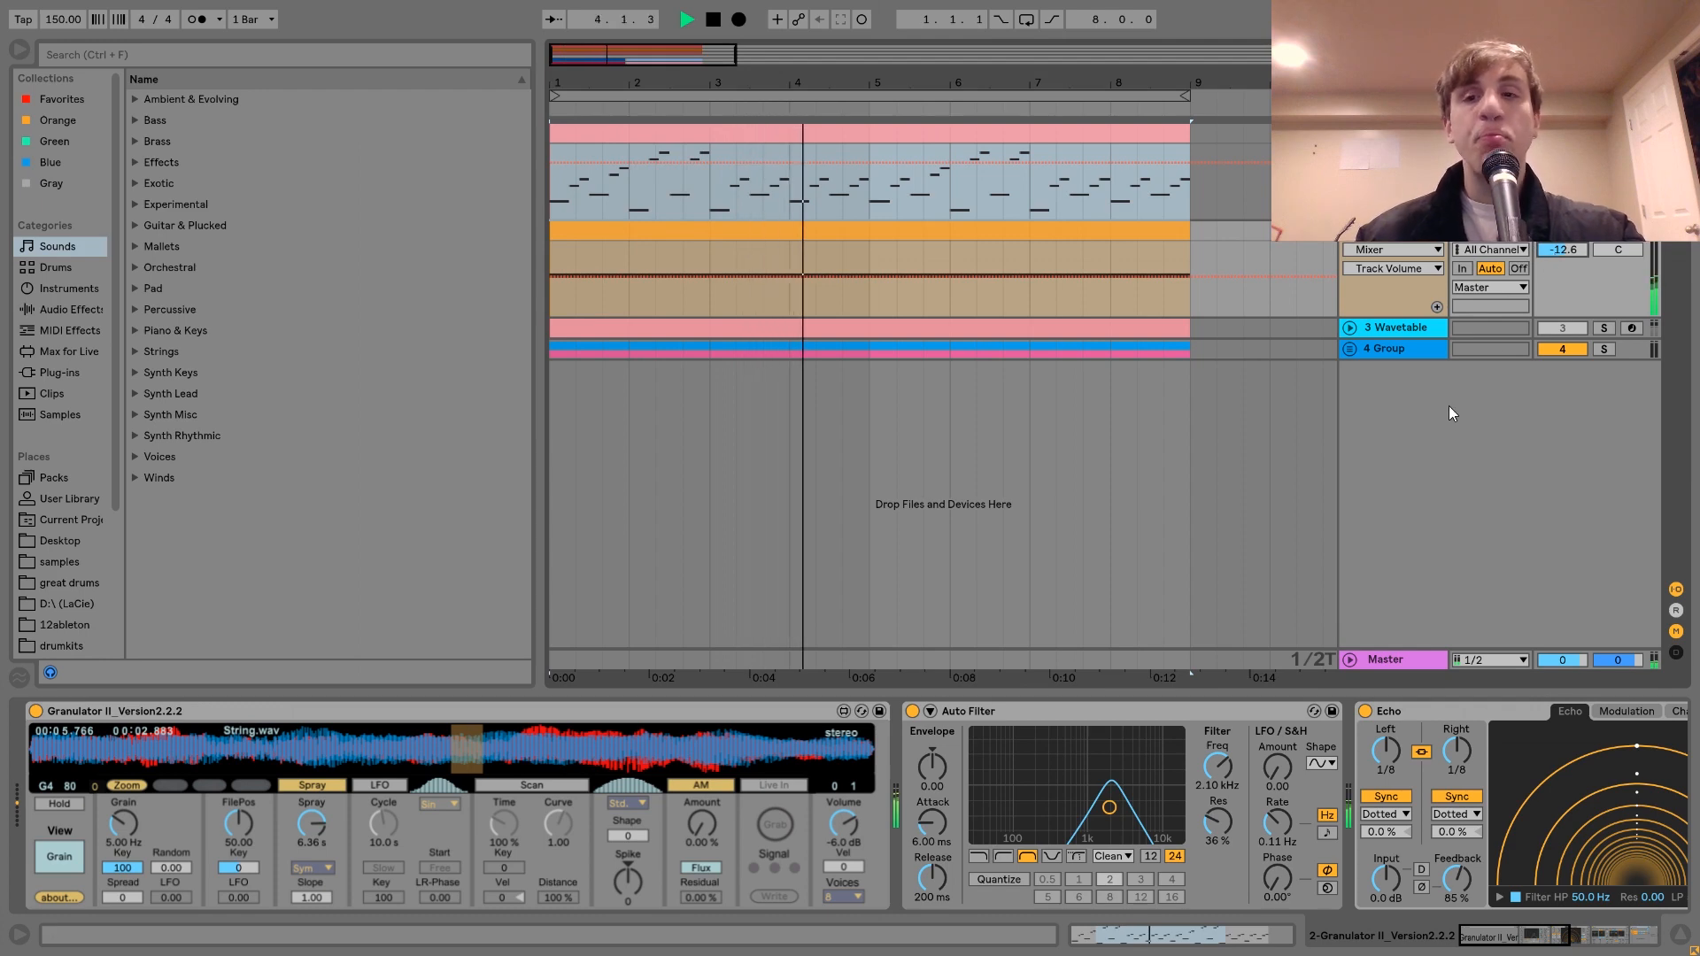
key(space)
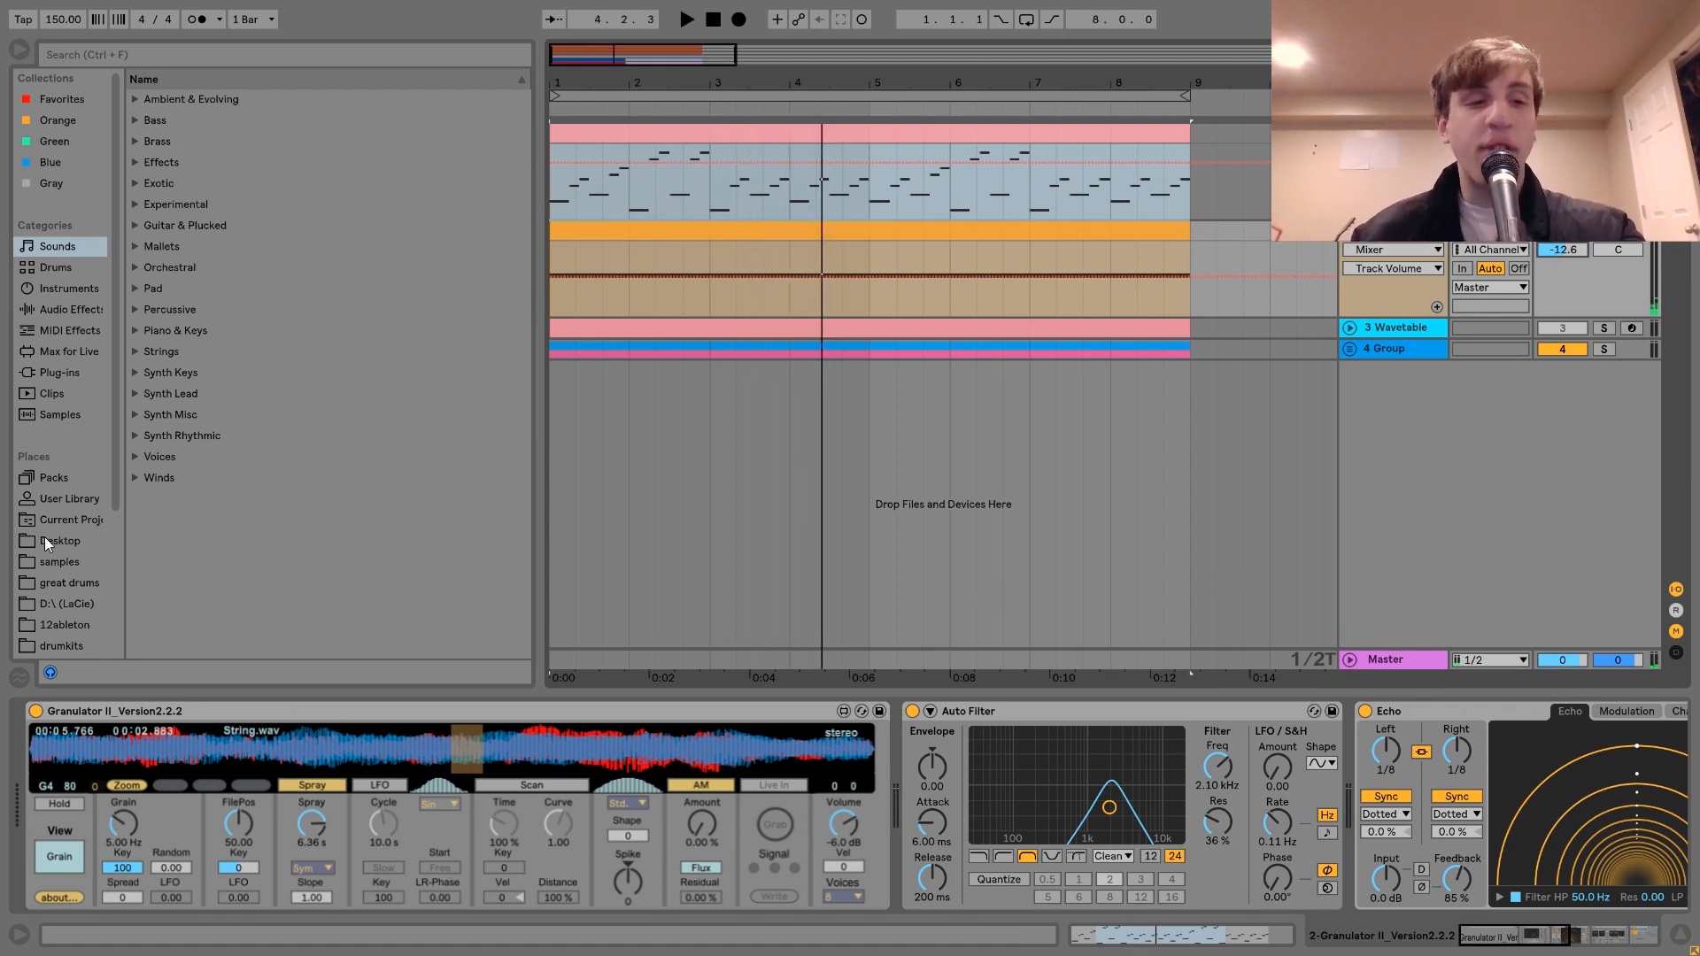
- Open the Tutorial Files place in the browser and select the String.wav sample in the Boards Of Canada & Tycho folder
scroll(45, 538, down, 5)
click(64, 606)
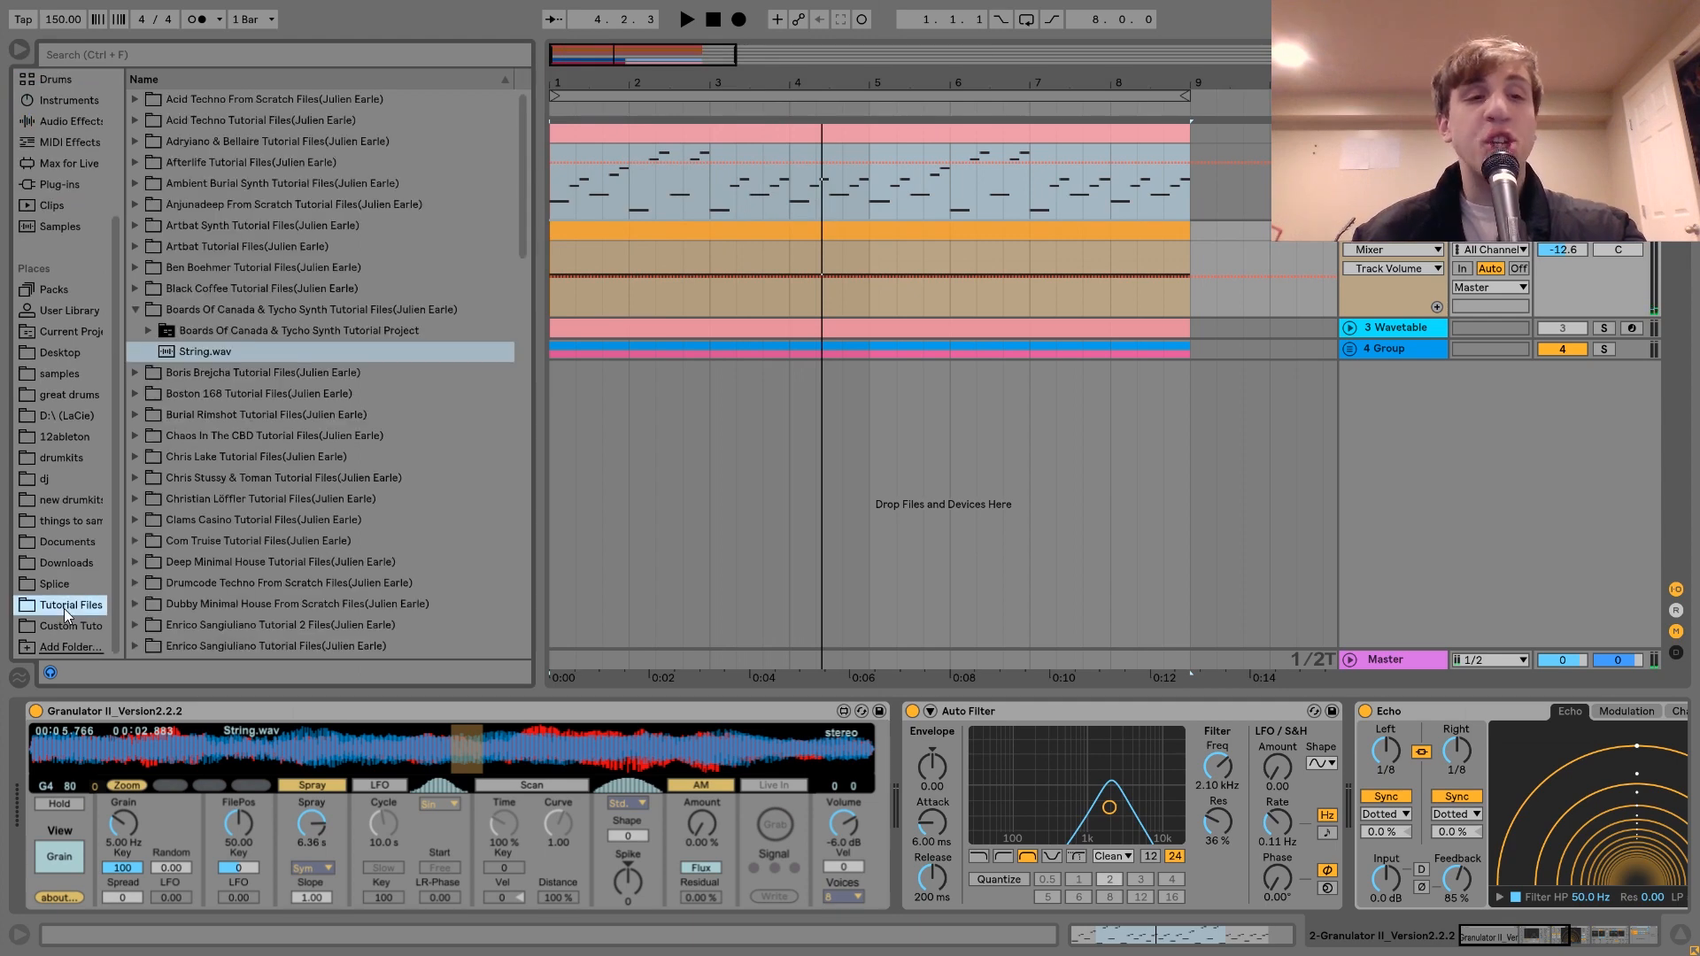
click(210, 352)
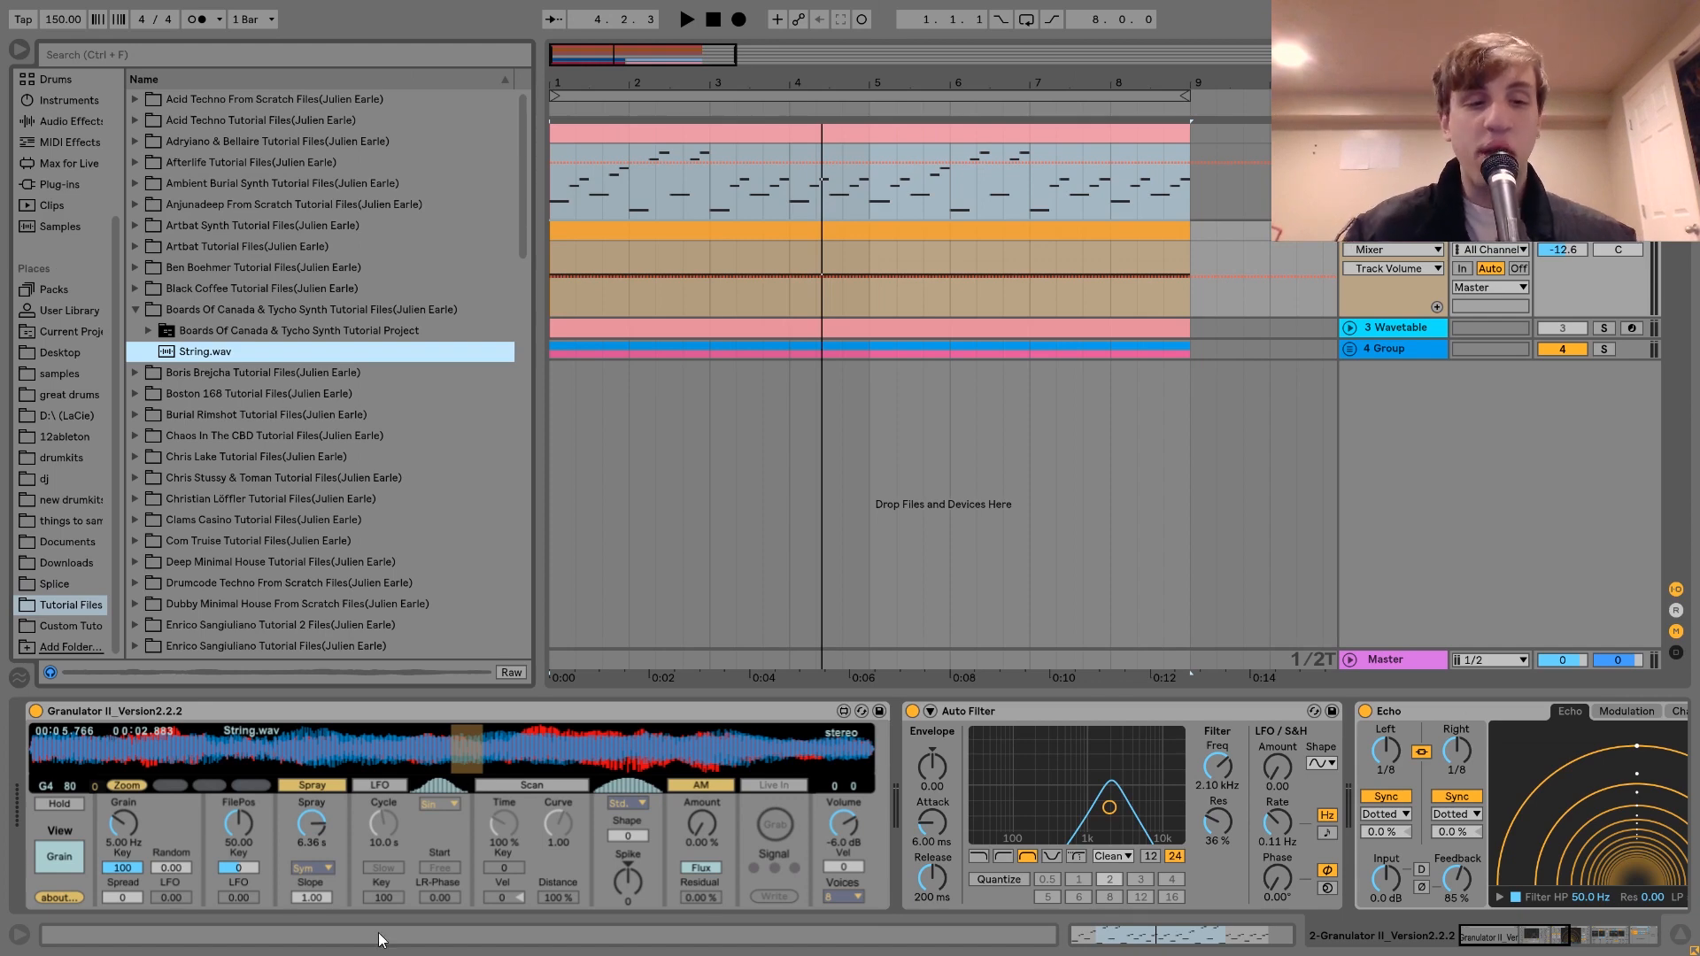
- Play the opening bars of the Granulator II track twice to hear how it transforms the String.wav sample
key(space)
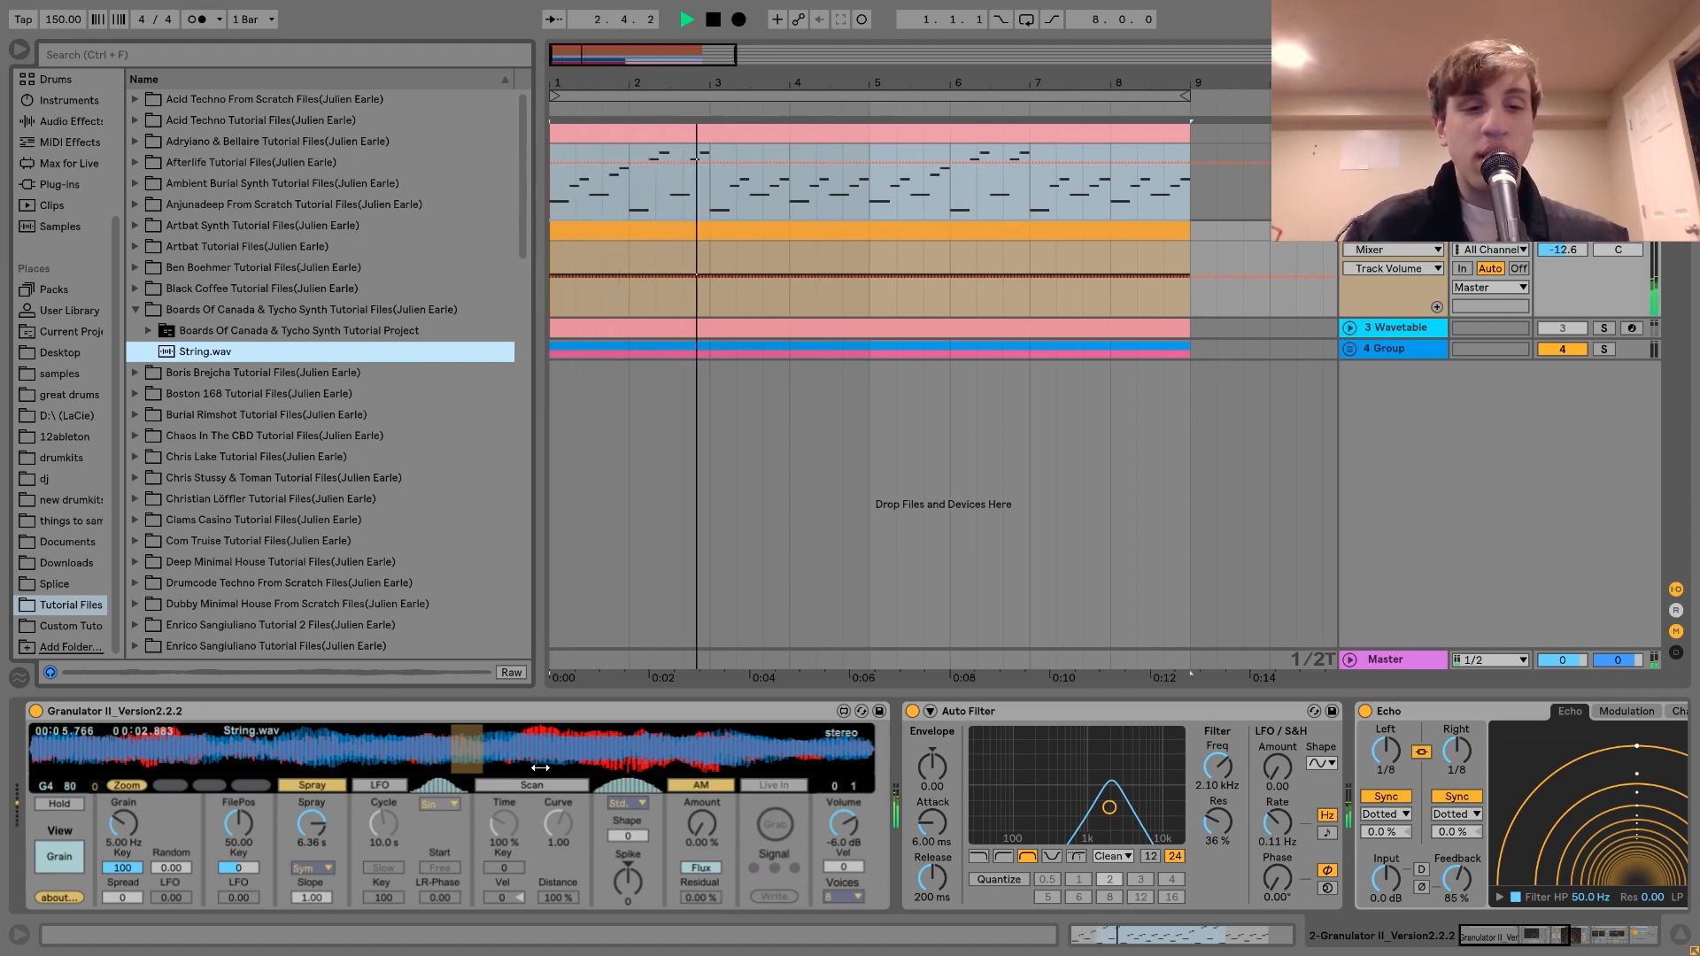
key(space)
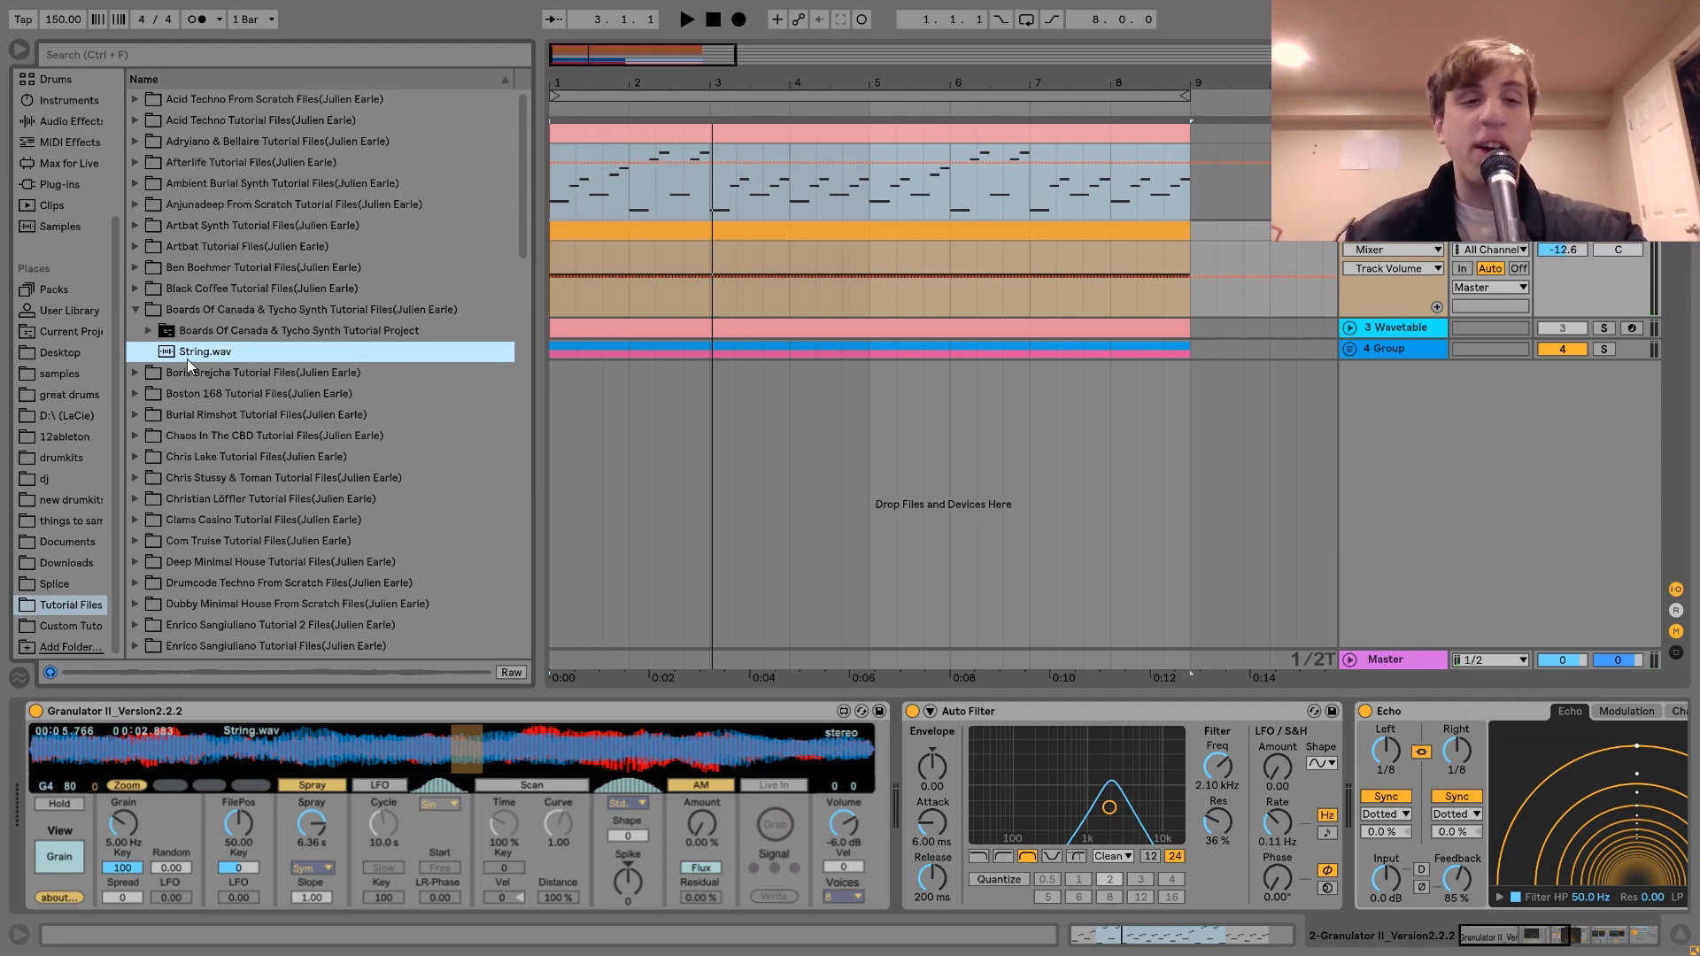
key(space)
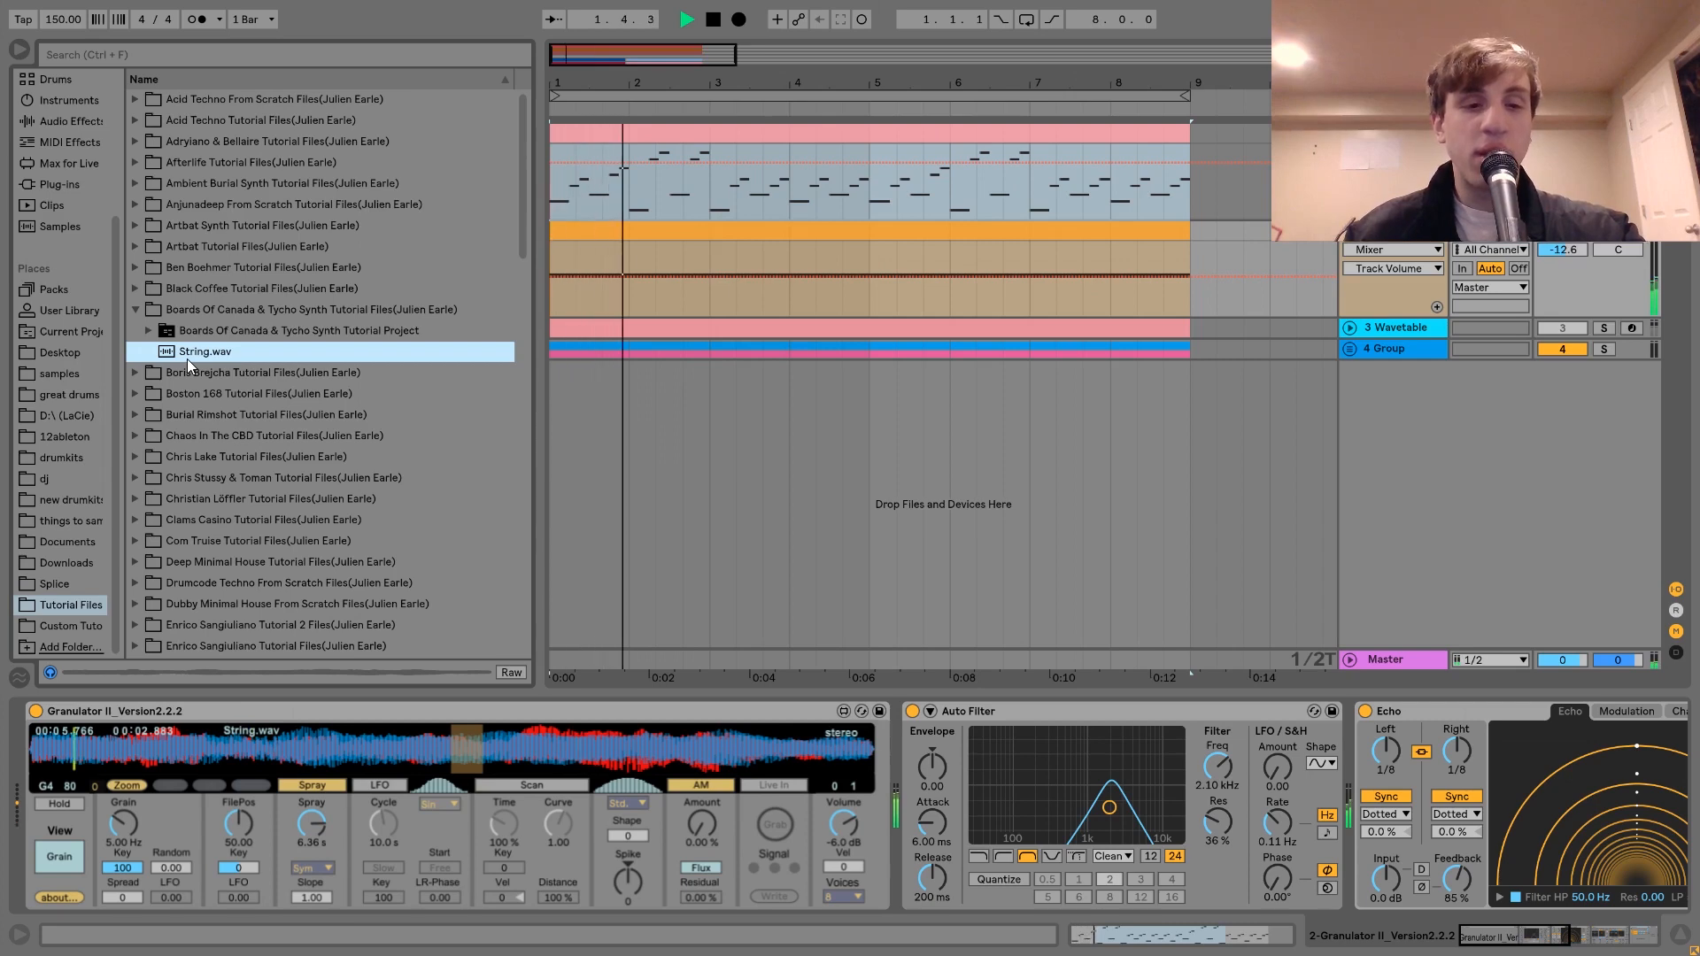
key(space)
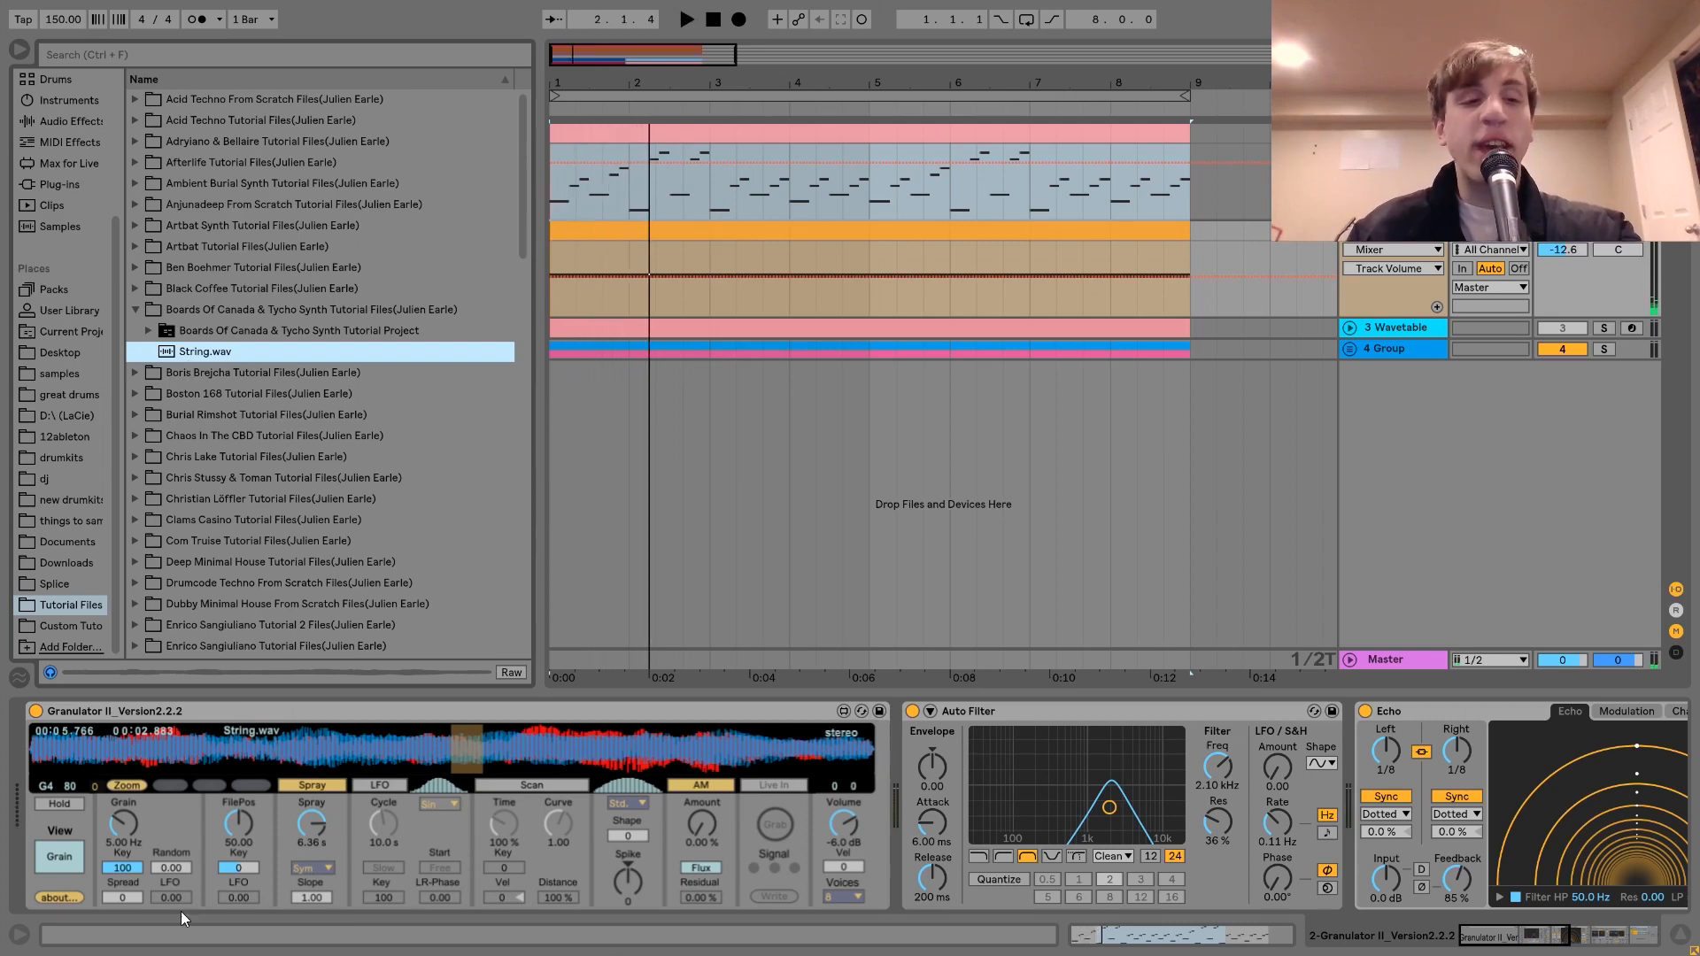
- Lower Granulator II's Spray to about 3.90 ms, audition the track, and raise Spray to 9.31 s before stopping playback
click(312, 825)
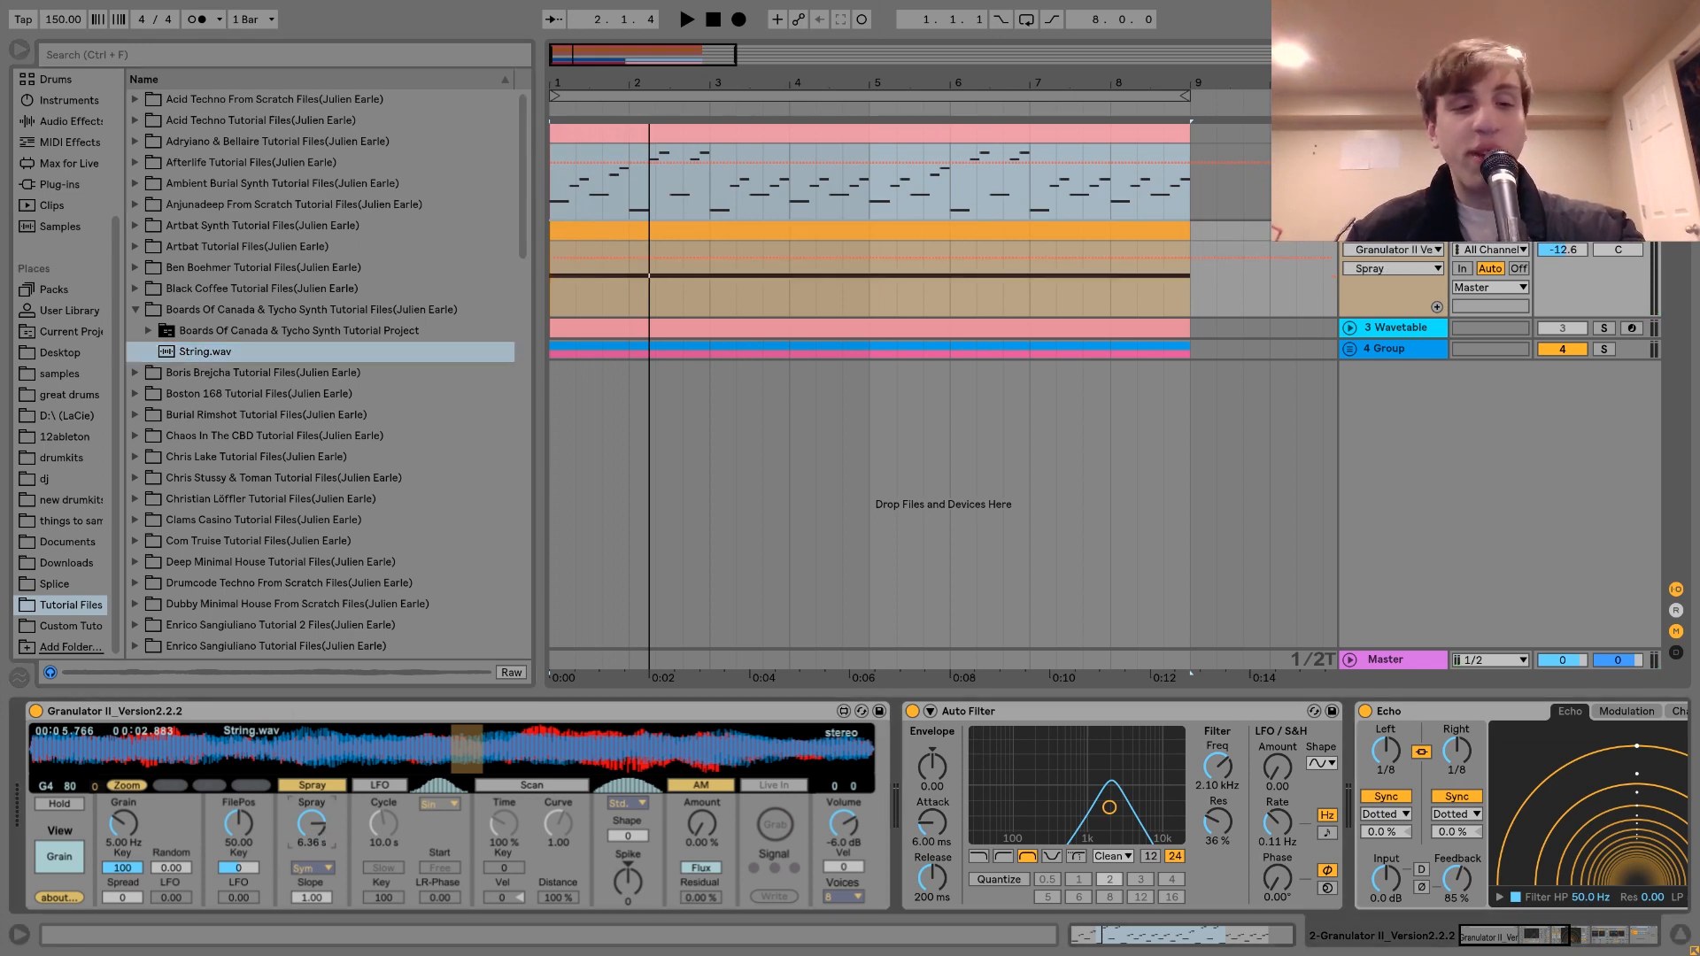
key(space)
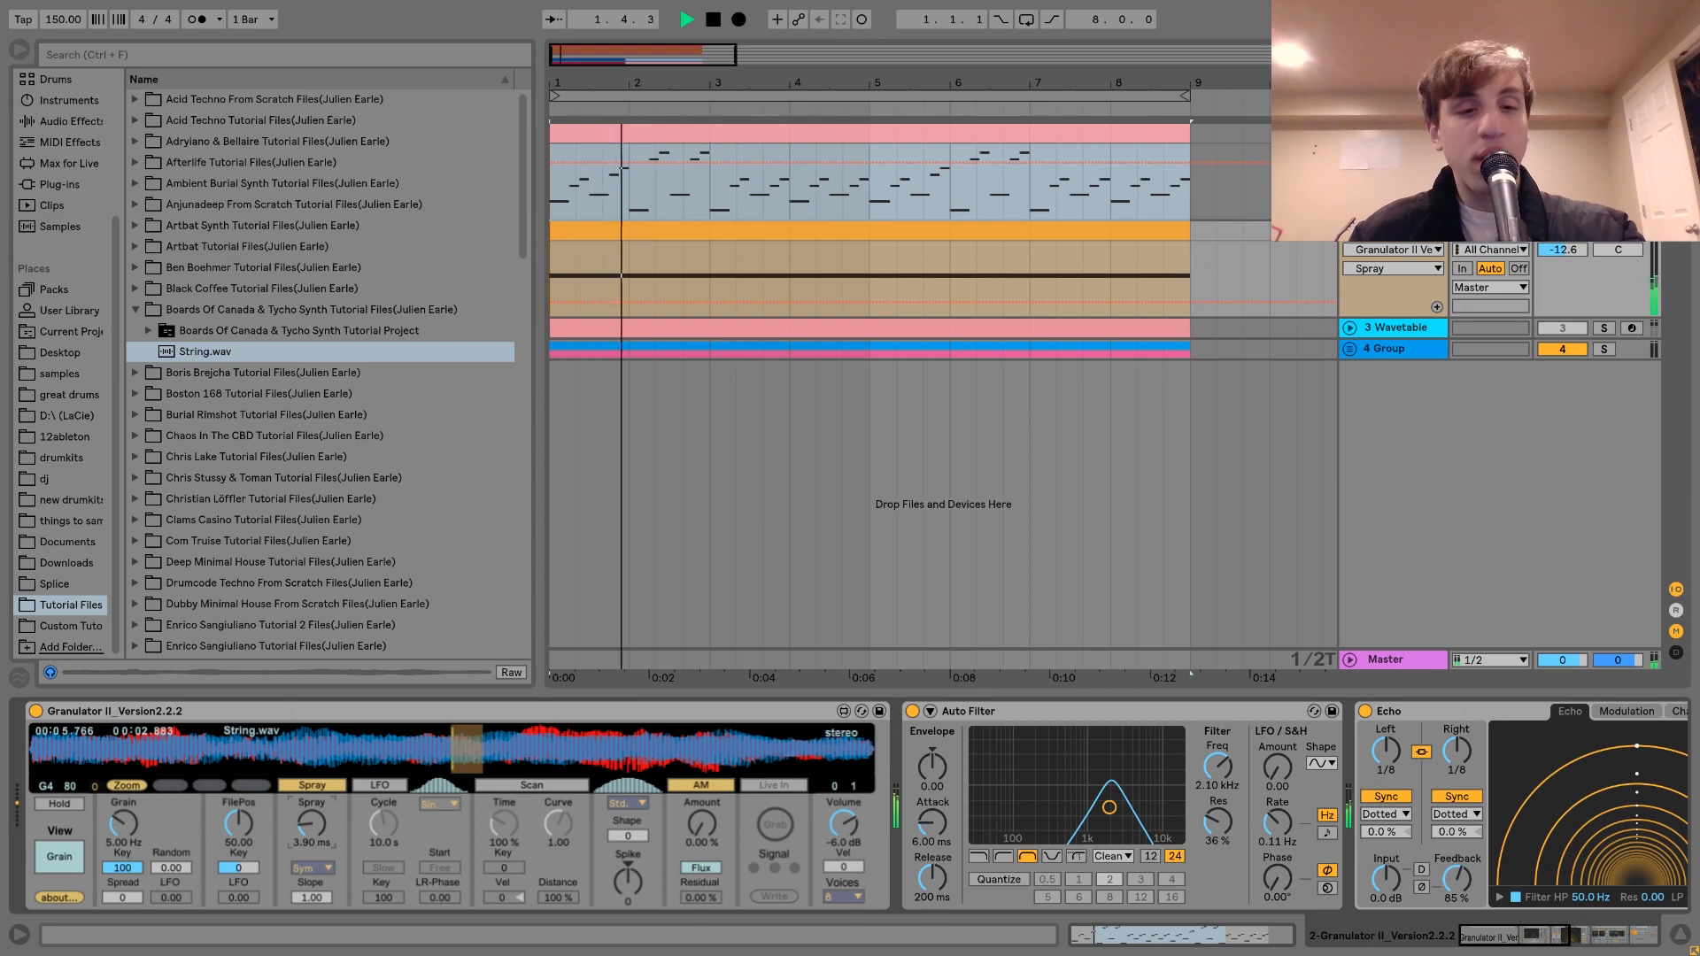
drag(310, 823, 310, 745)
key(space)
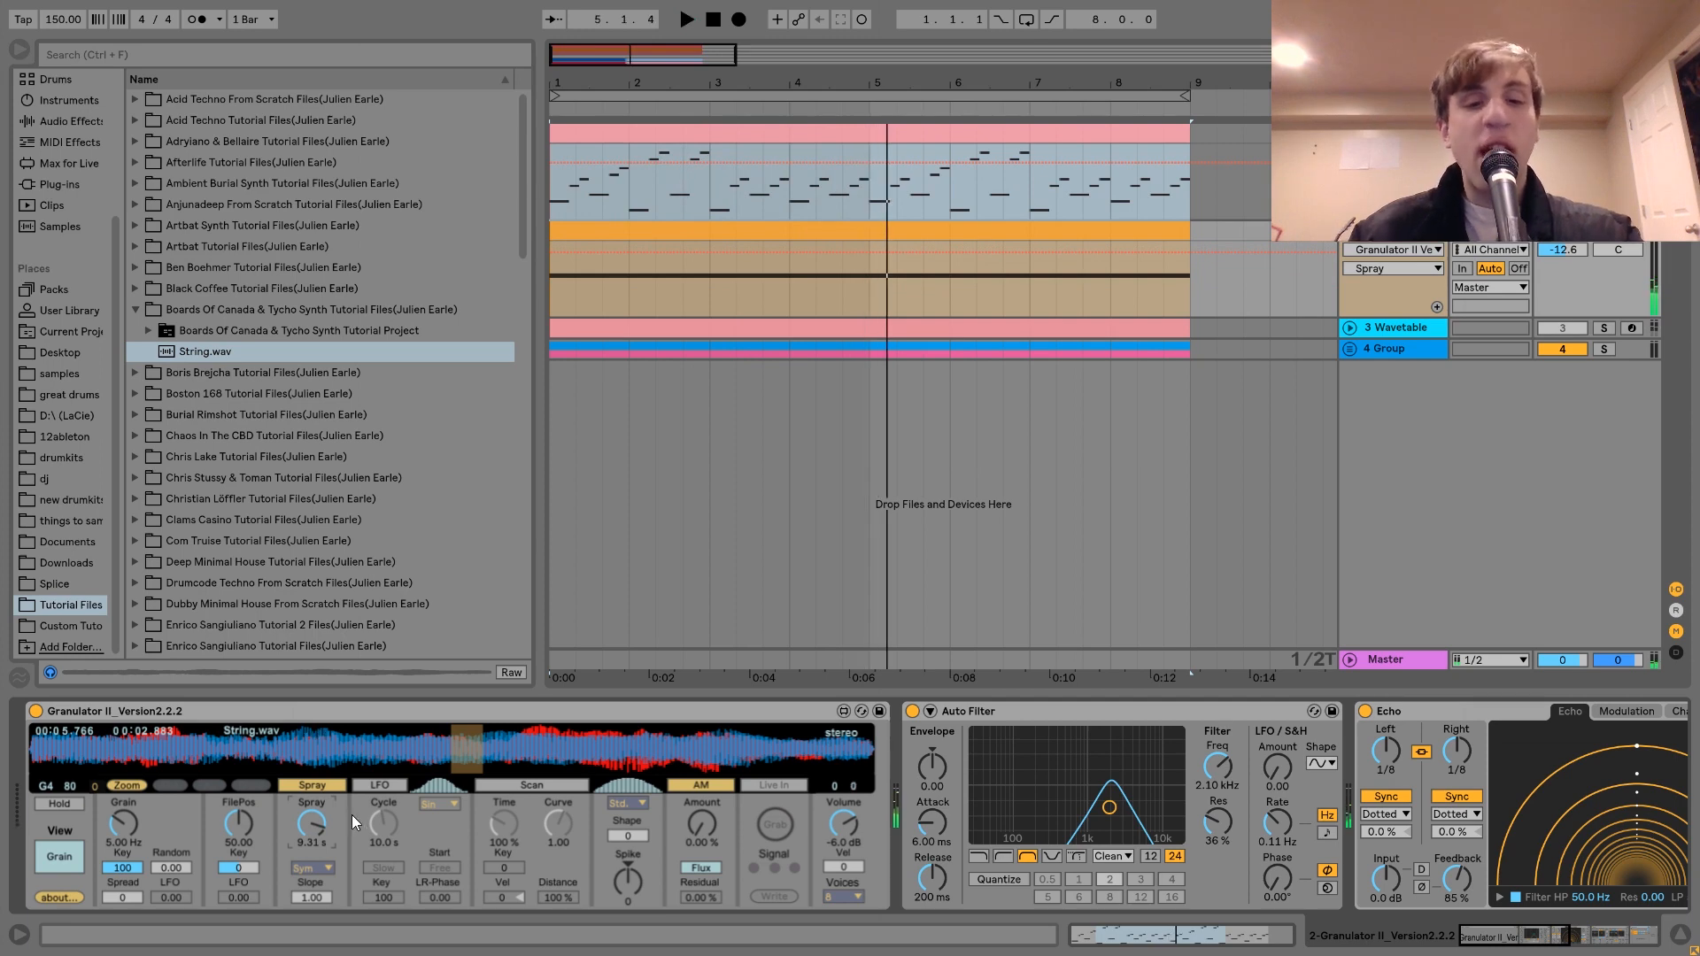
- Compare the Granulator II track with Auto Filter bypassed and active during playback, leaving the filter switched on
scroll(353, 814, right, 5)
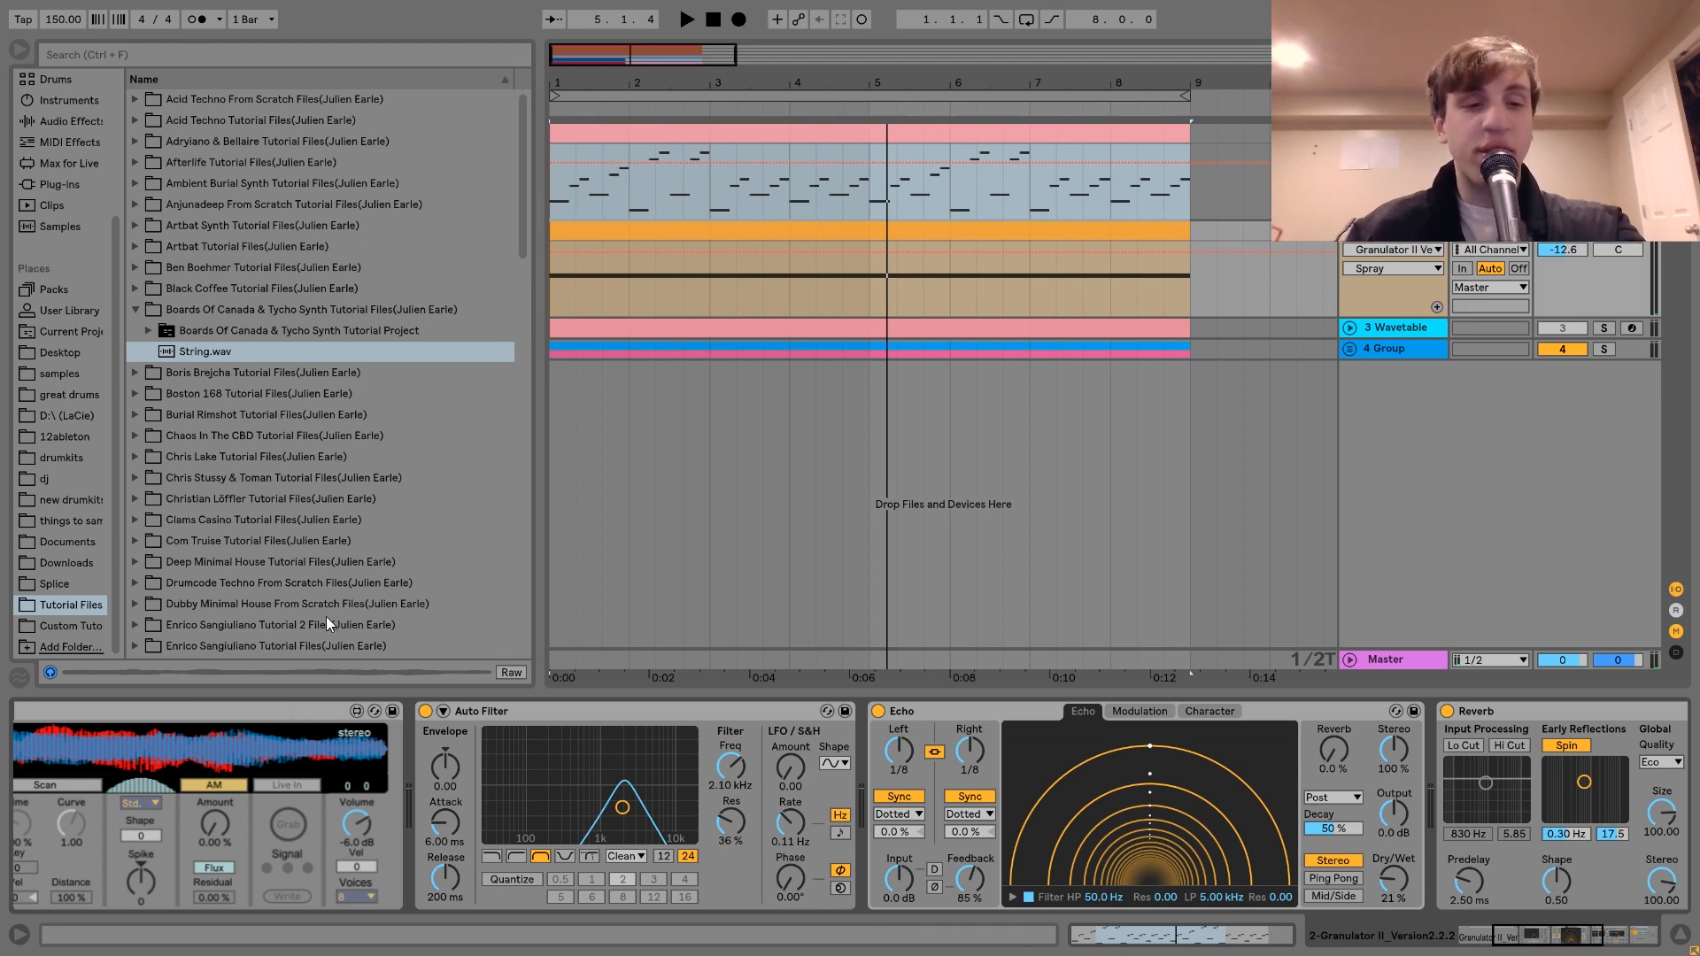
click(424, 711)
key(space)
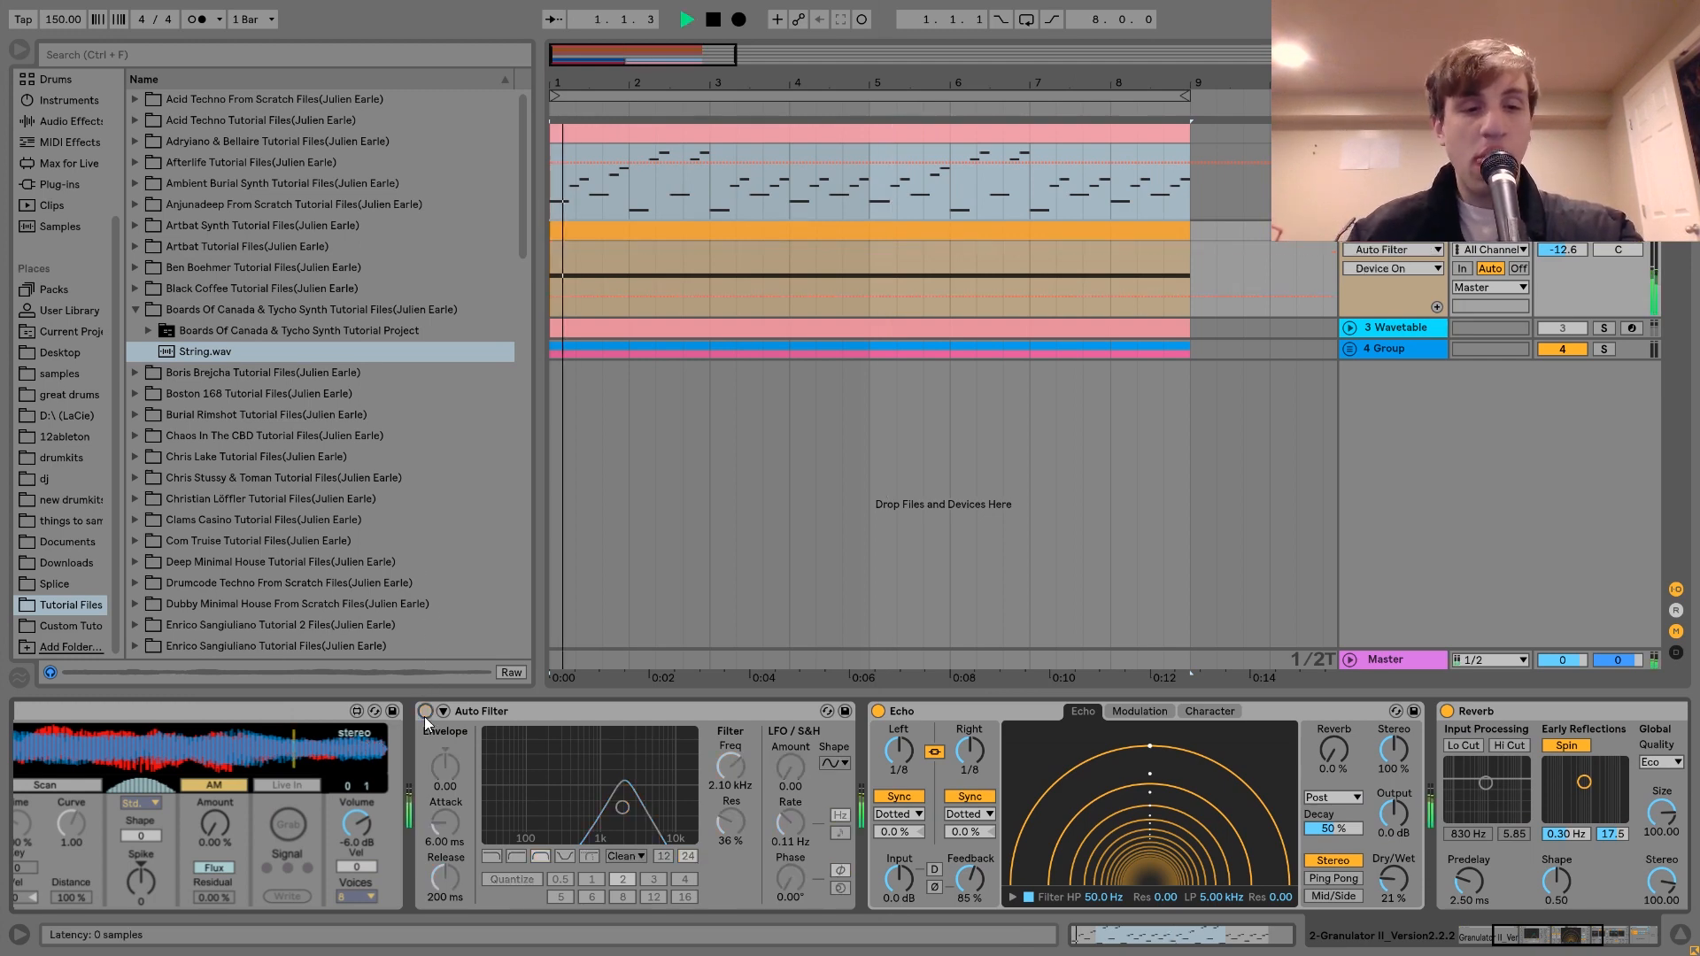
click(425, 711)
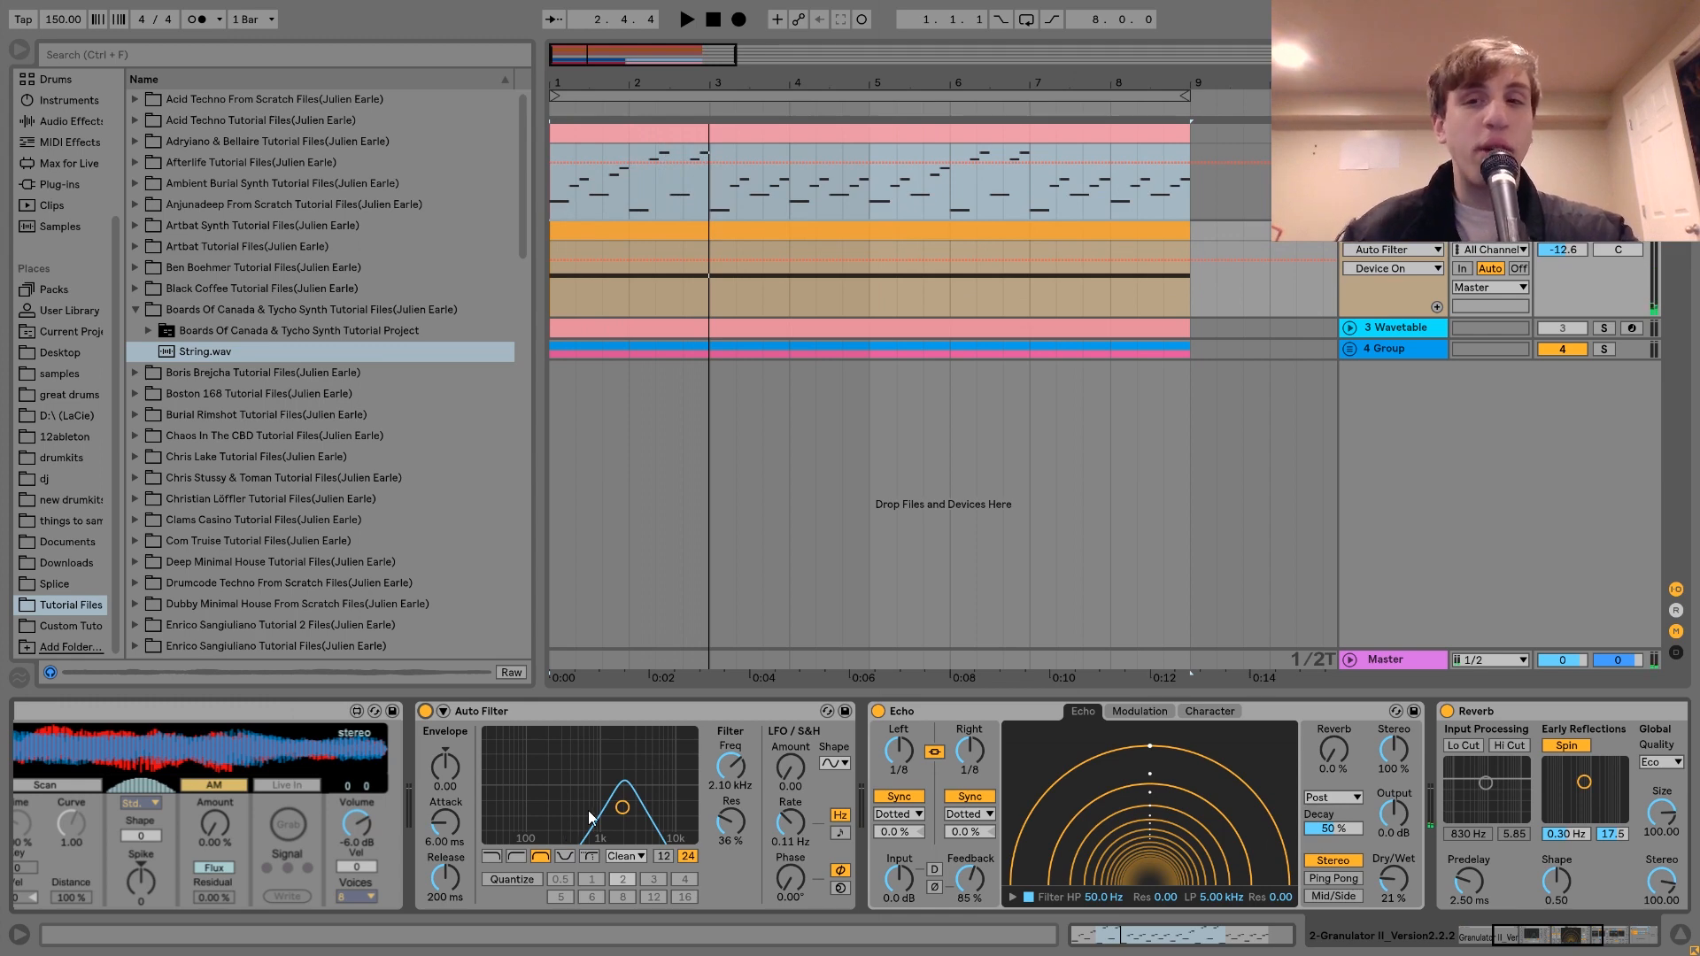
click(428, 710)
key(space)
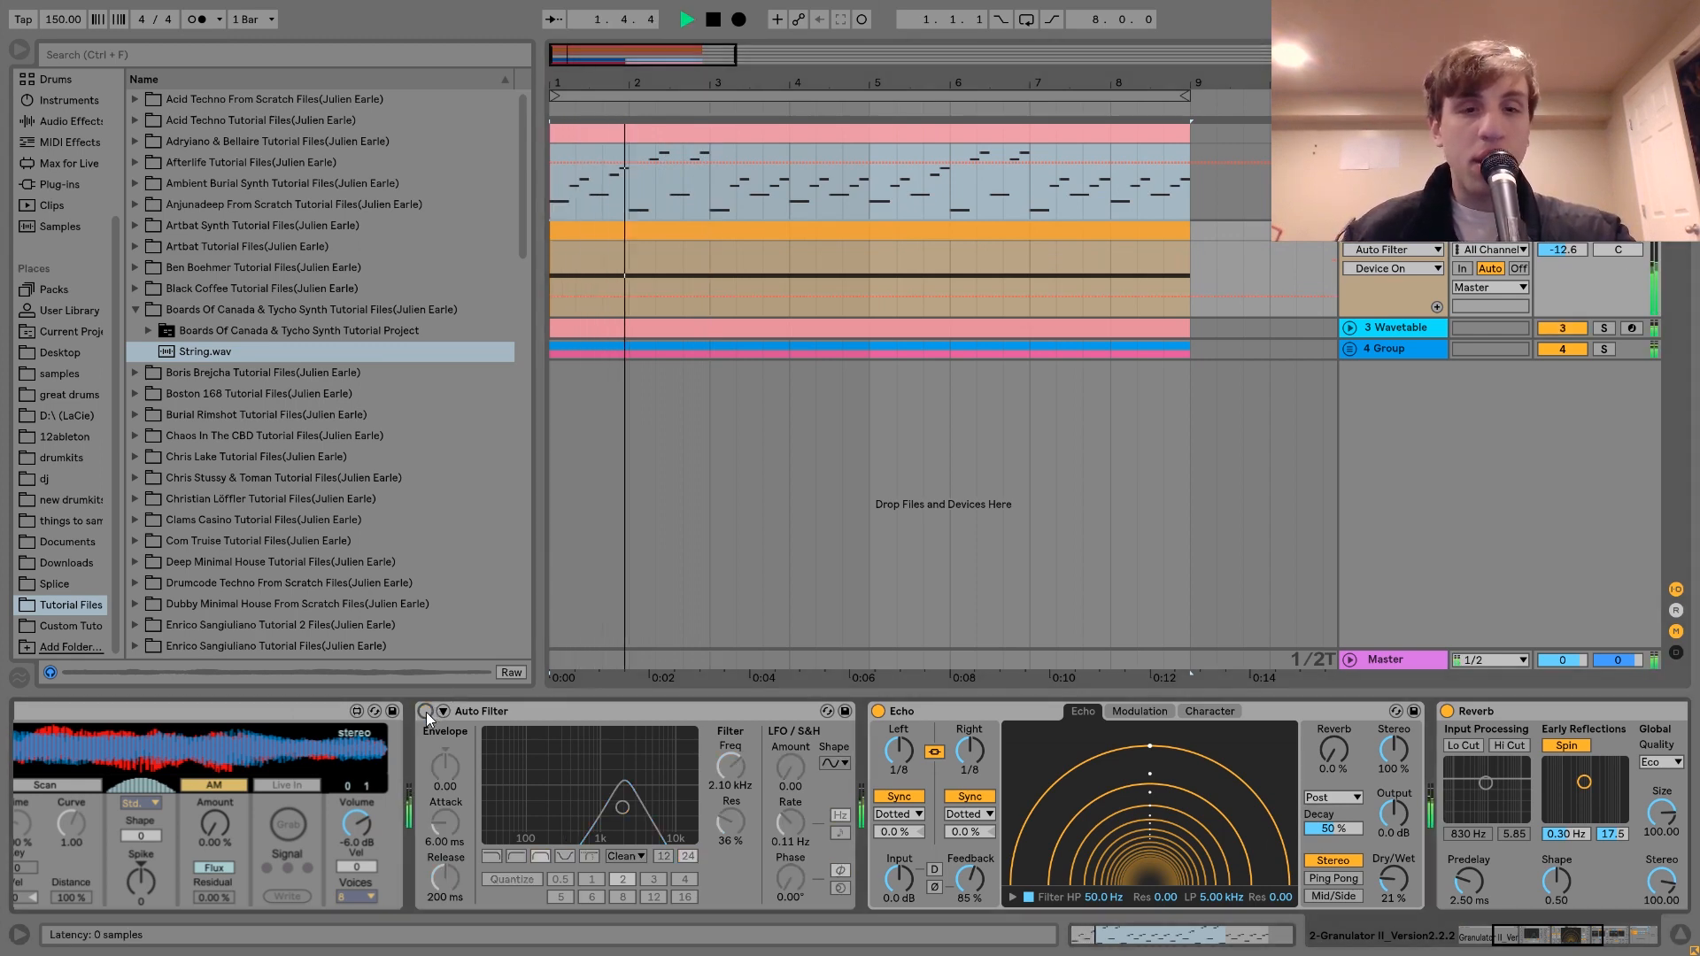
key(space)
click(426, 712)
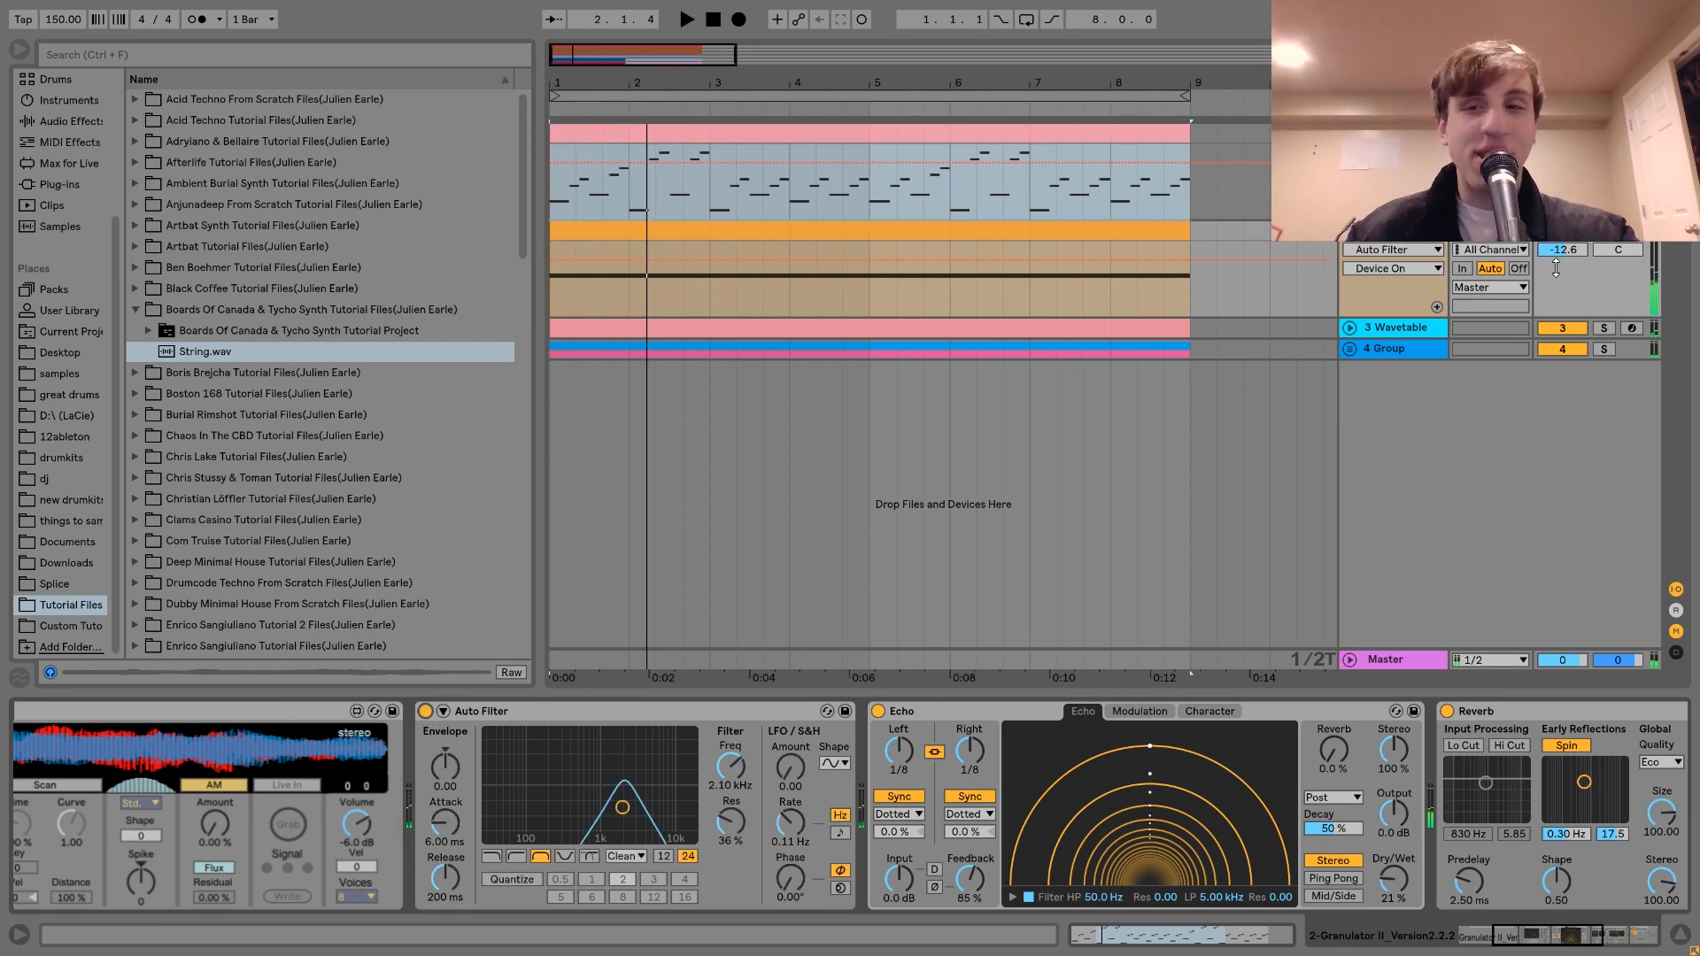
key(space)
key(space)
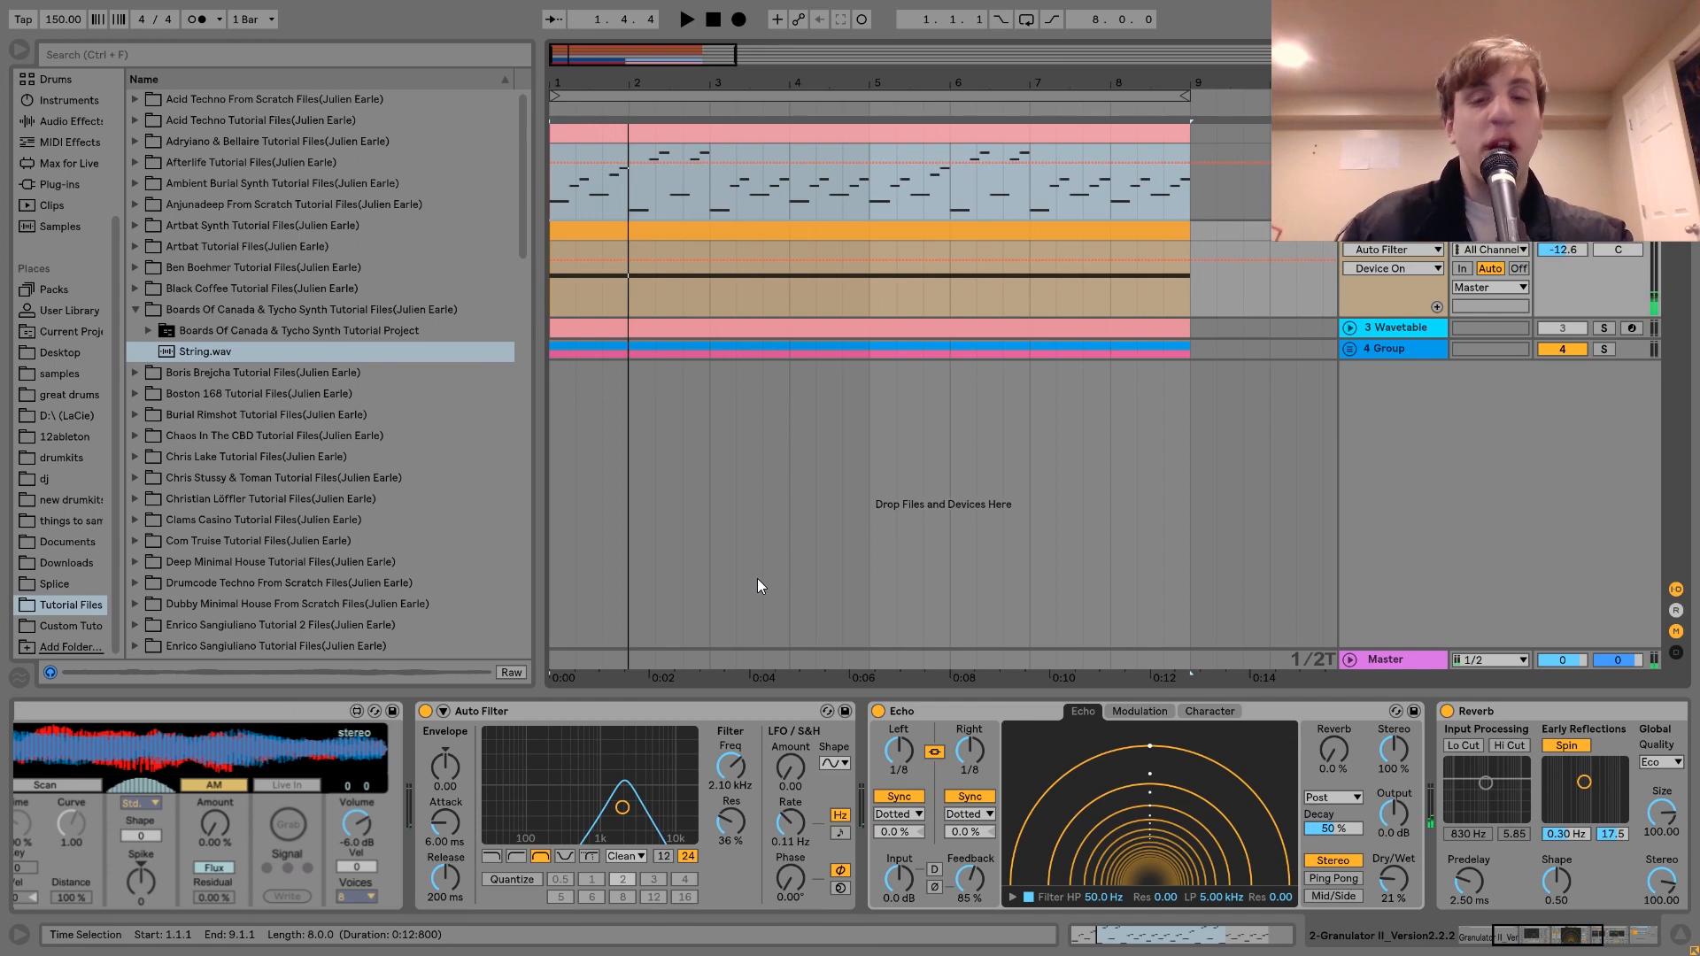
- Bypass Echo and Reverb on the Granulator II track, start playback, and re-enable Echo followed by Reverb to compare
scroll(943, 859, down, 3)
scroll(943, 859, down, 4)
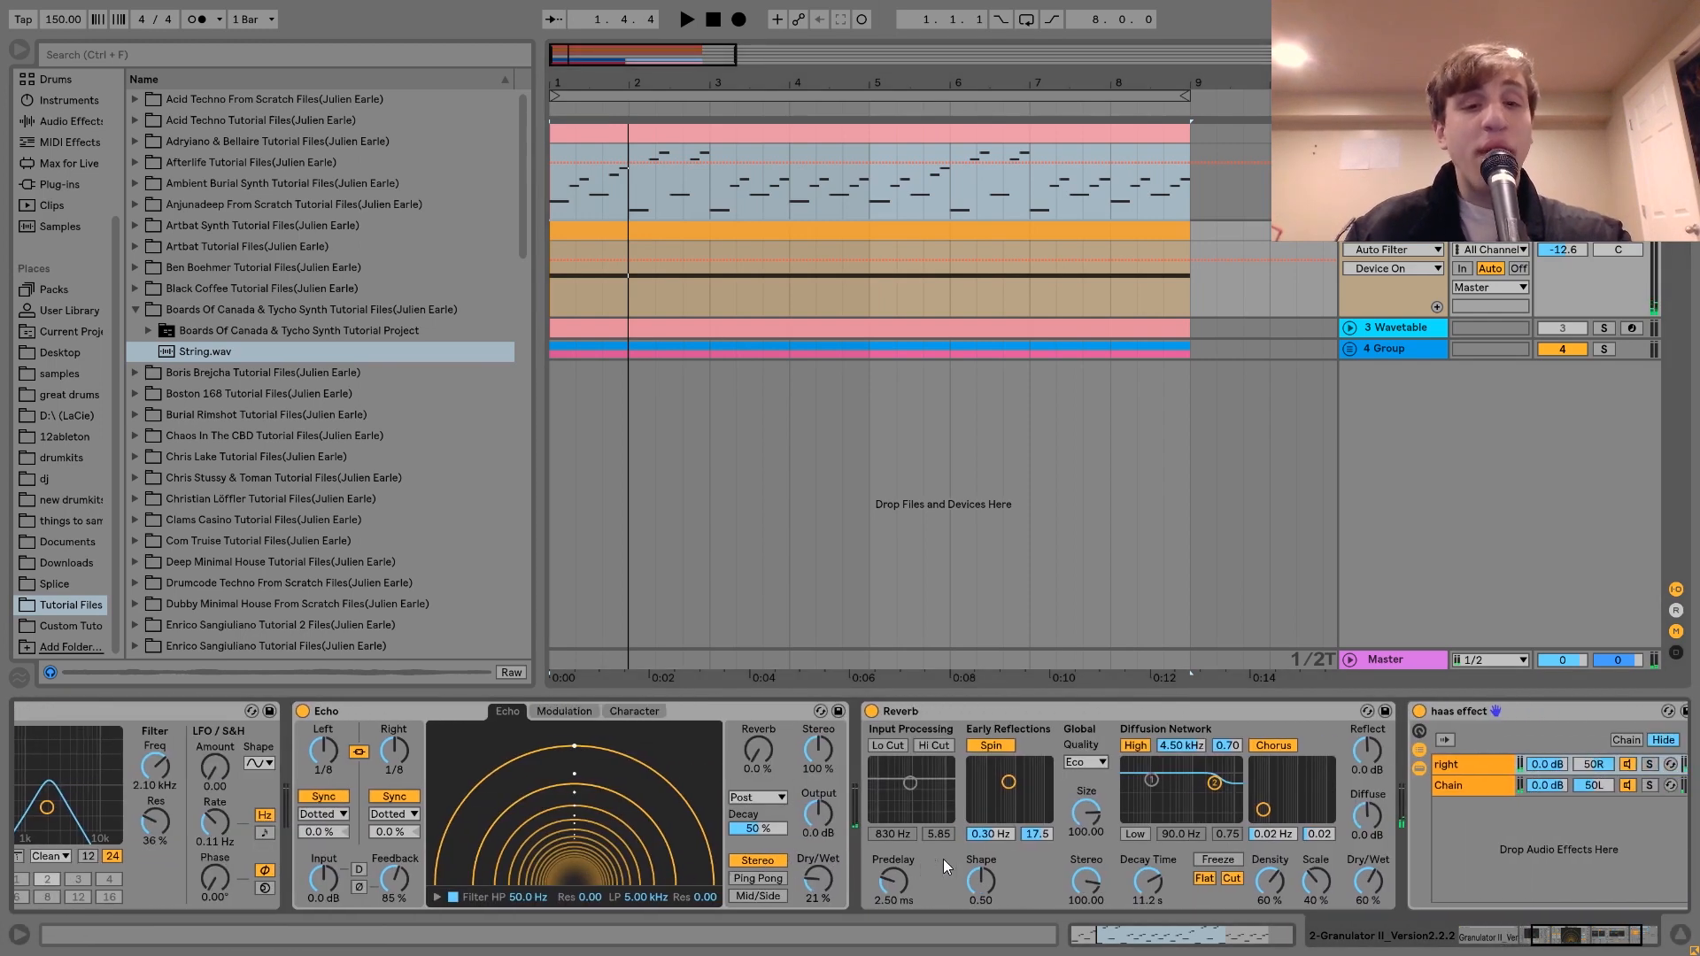
scroll(1023, 844, down, 2)
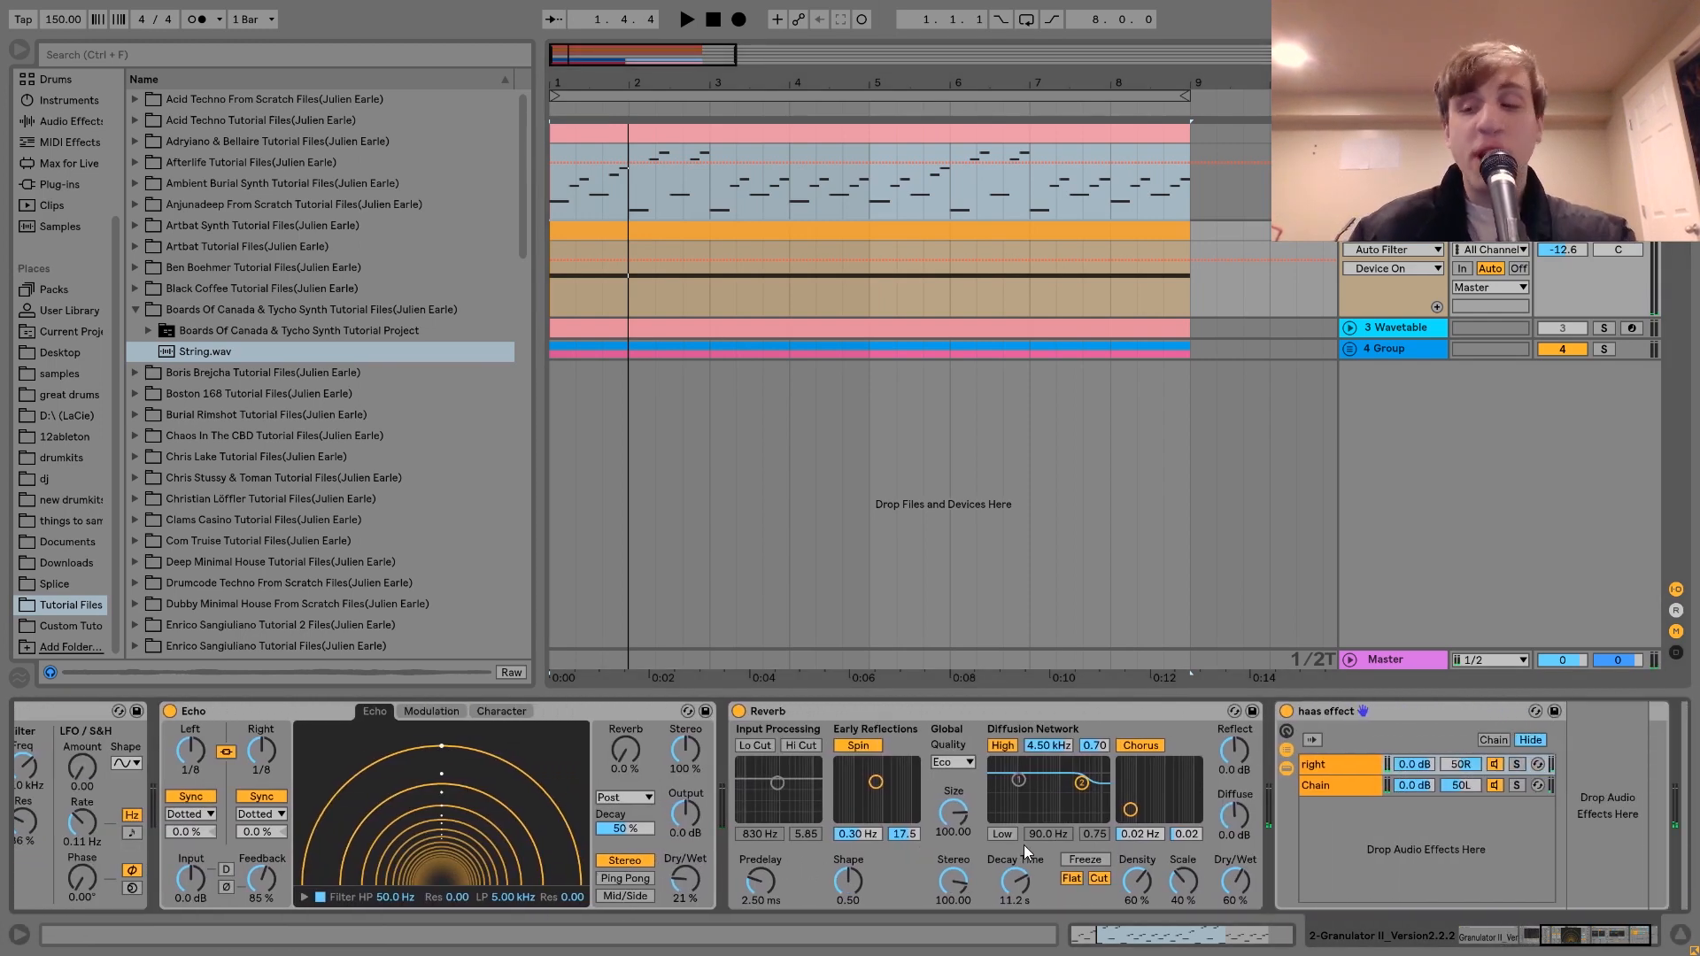
click(169, 711)
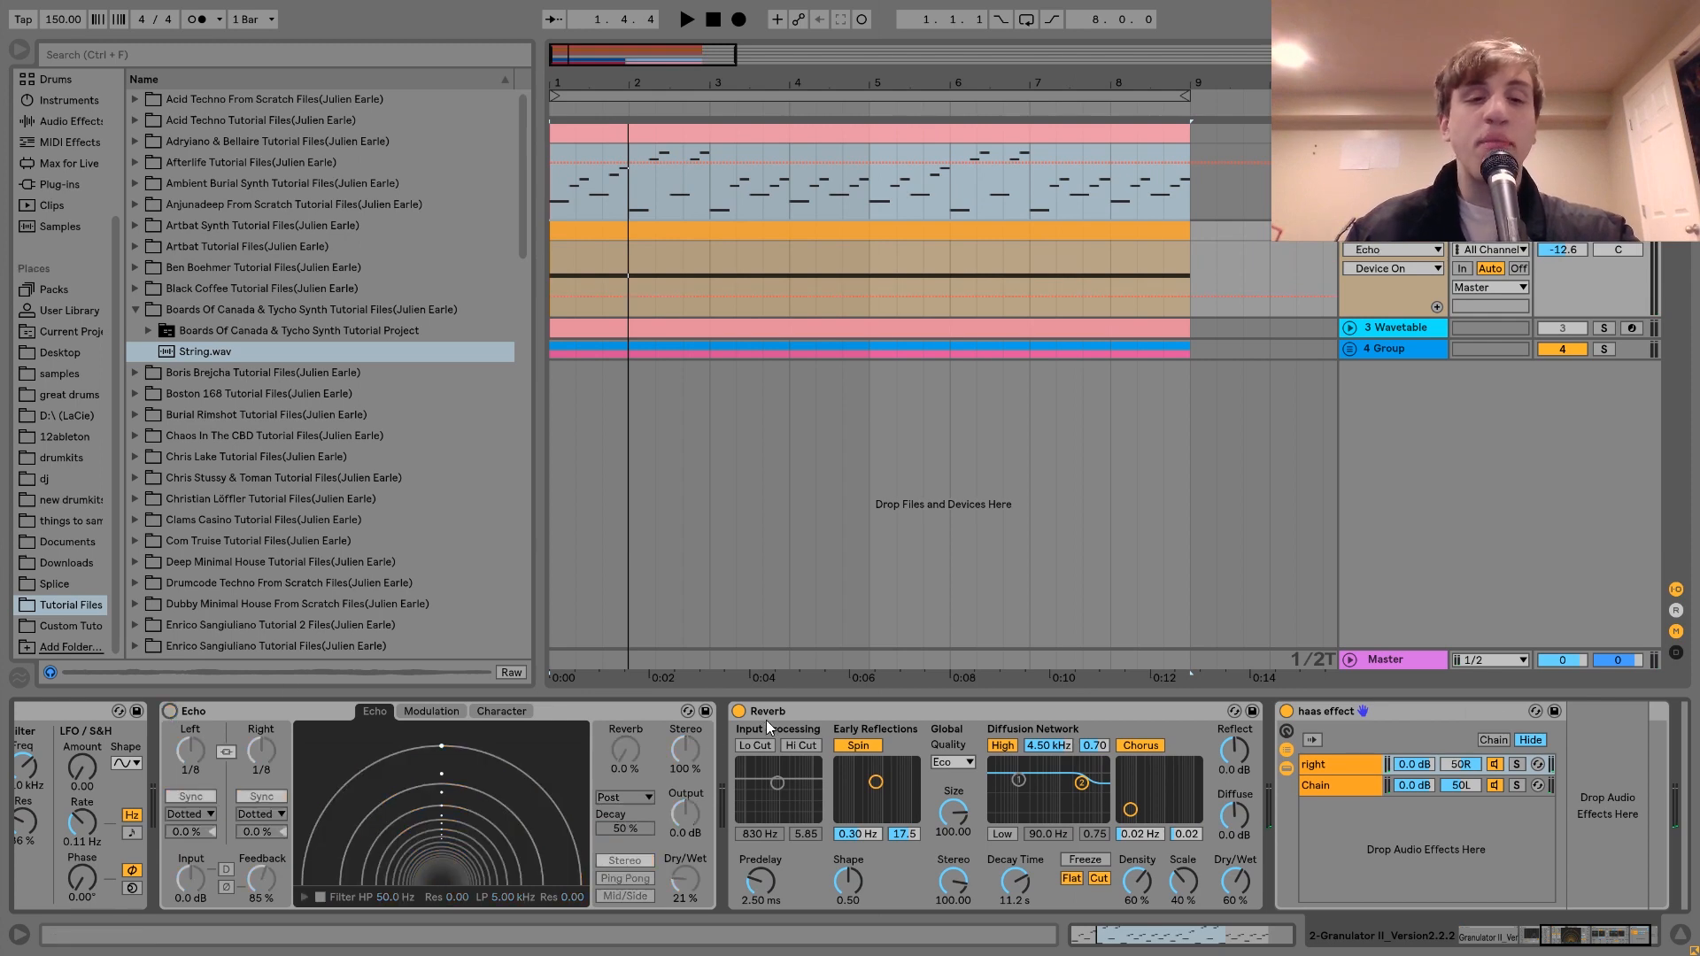
click(743, 718)
key(space)
click(736, 712)
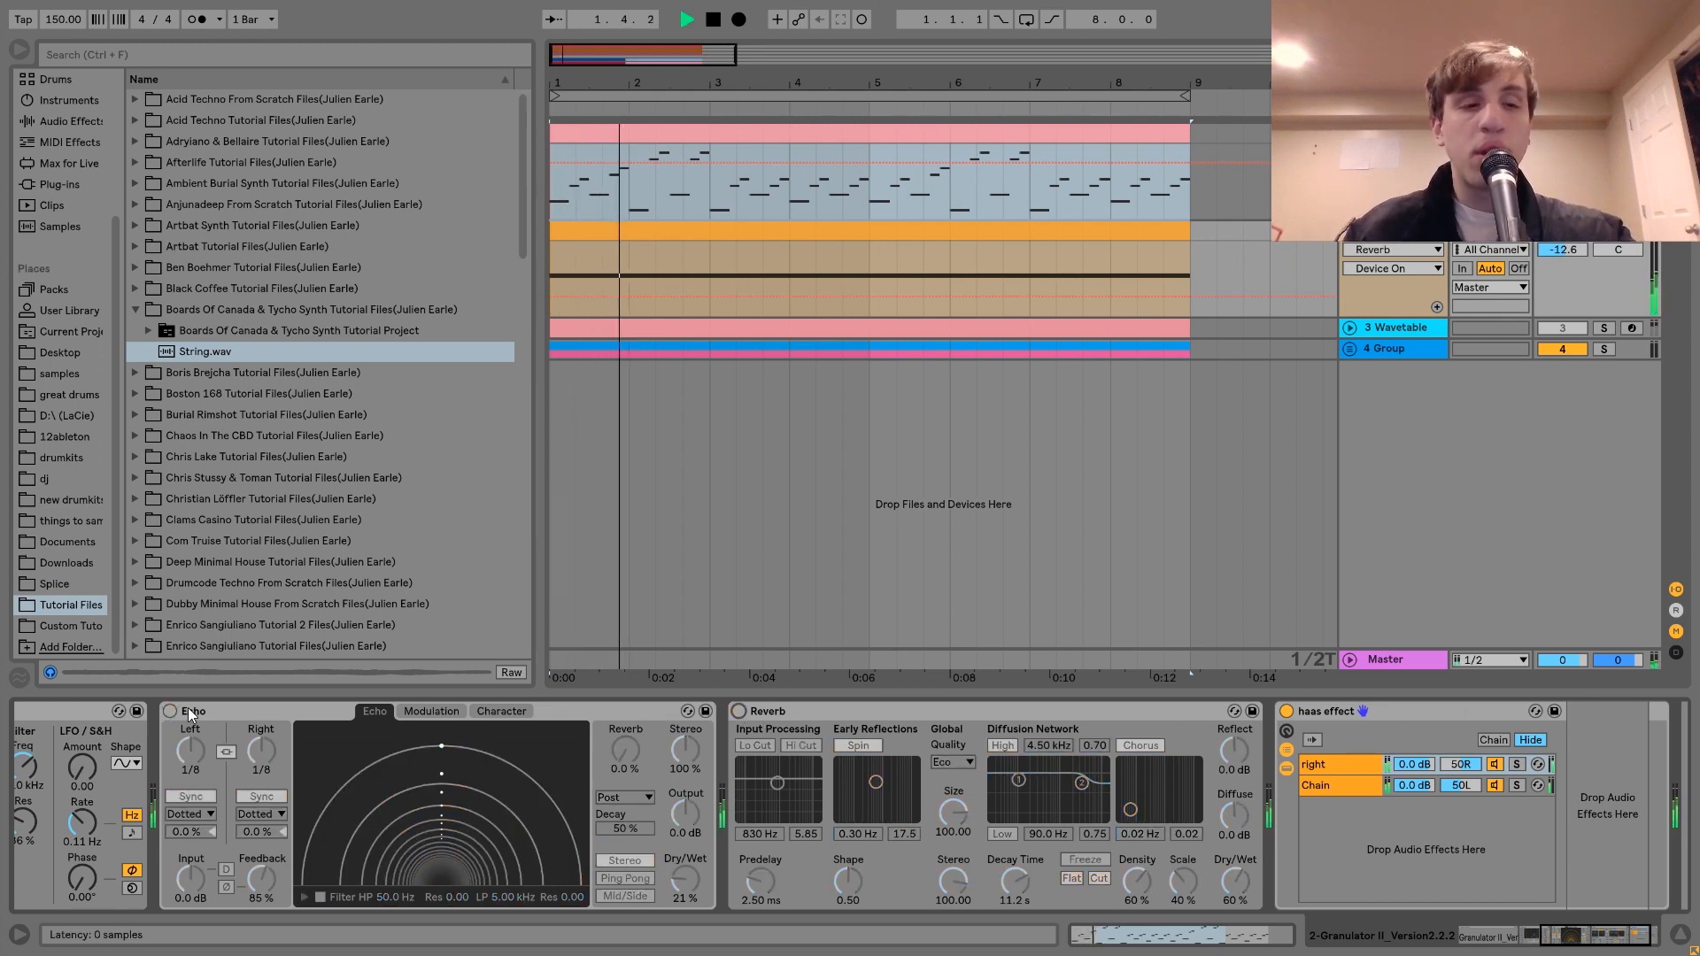
click(168, 710)
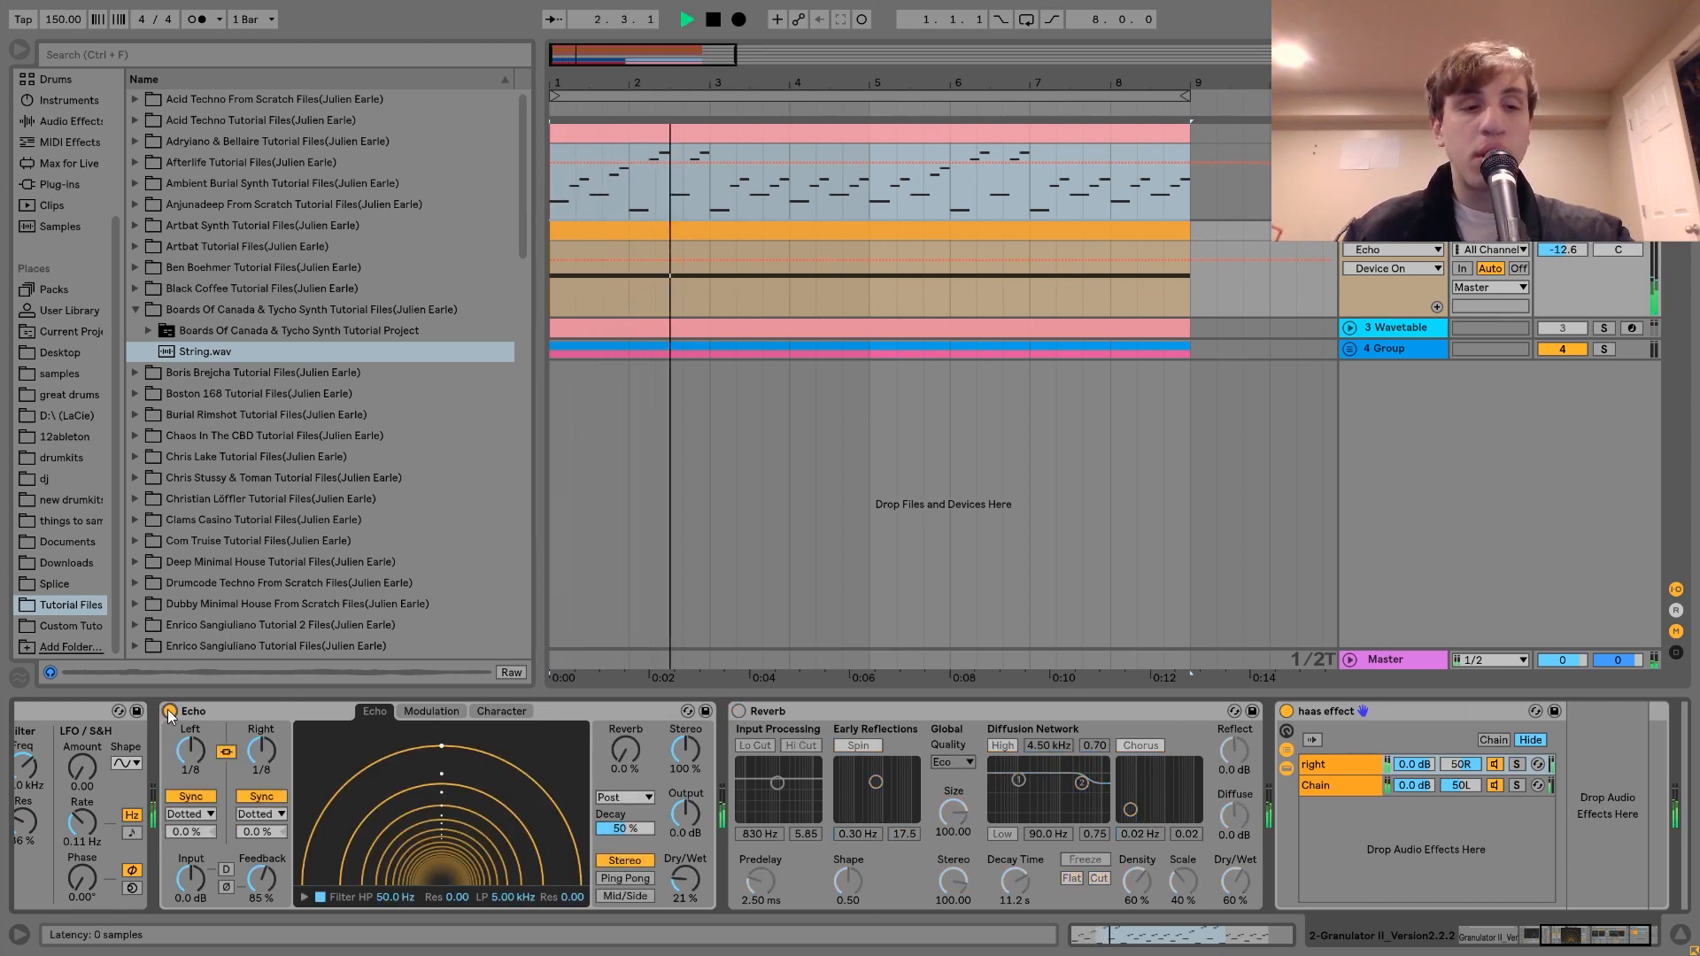
click(740, 712)
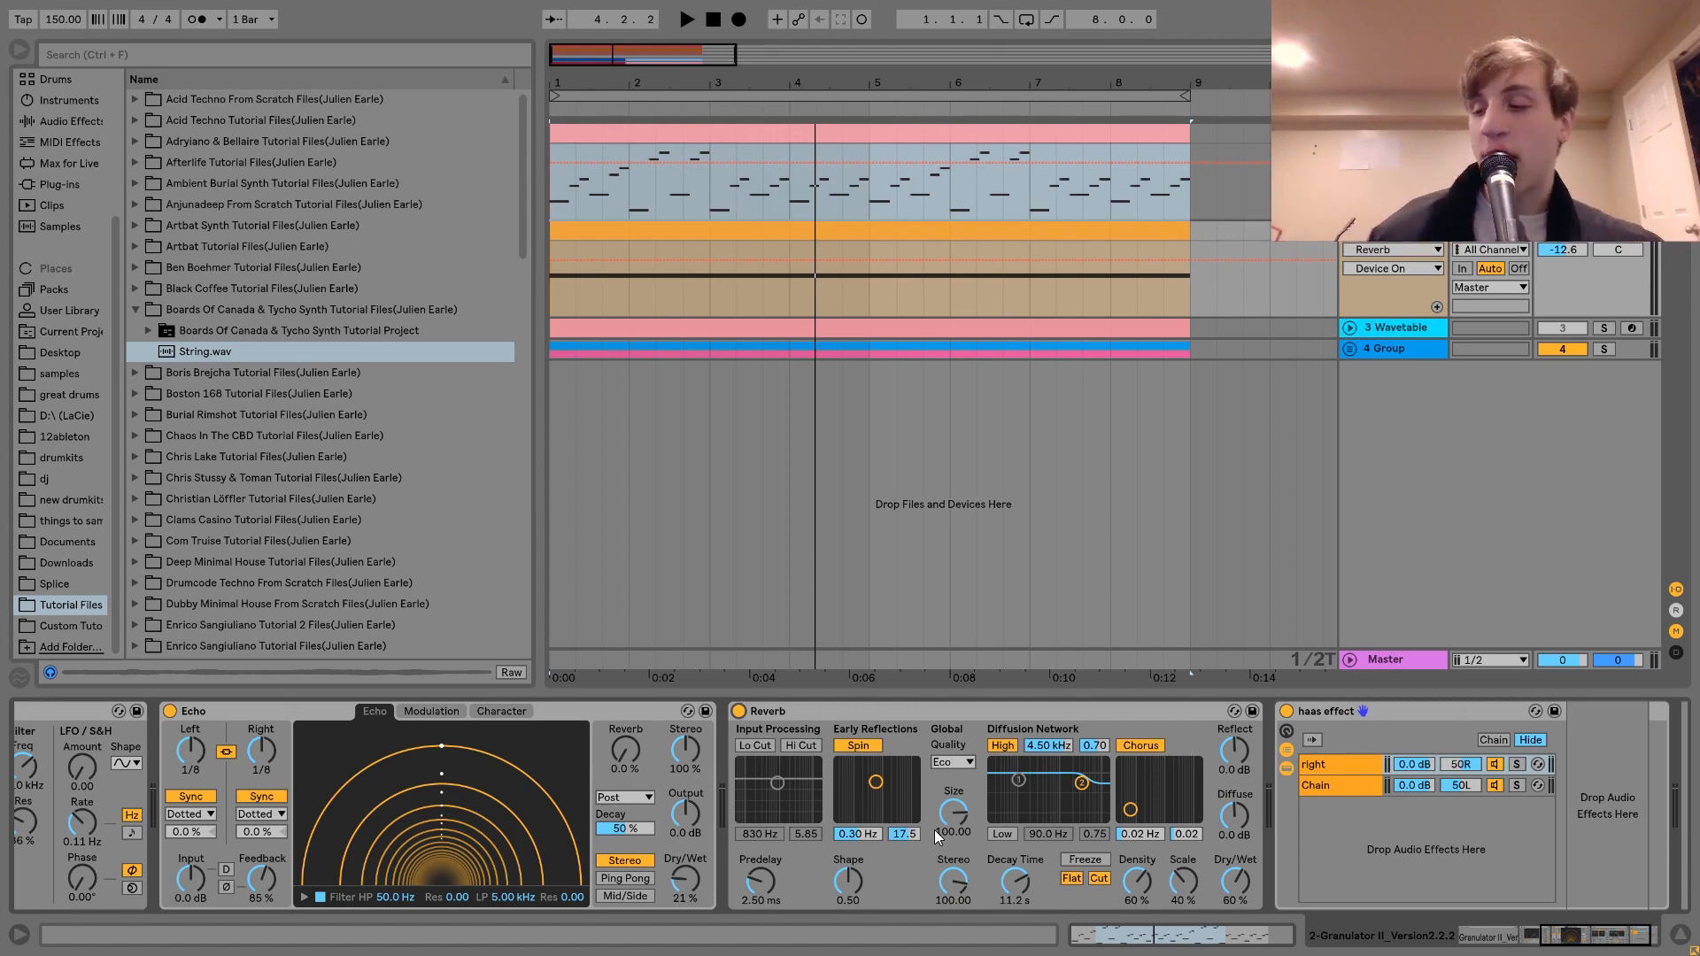
- Audition the haas effect rack on the Granulator II track, switching it off and back on during playback
scroll(933, 830, right, 3)
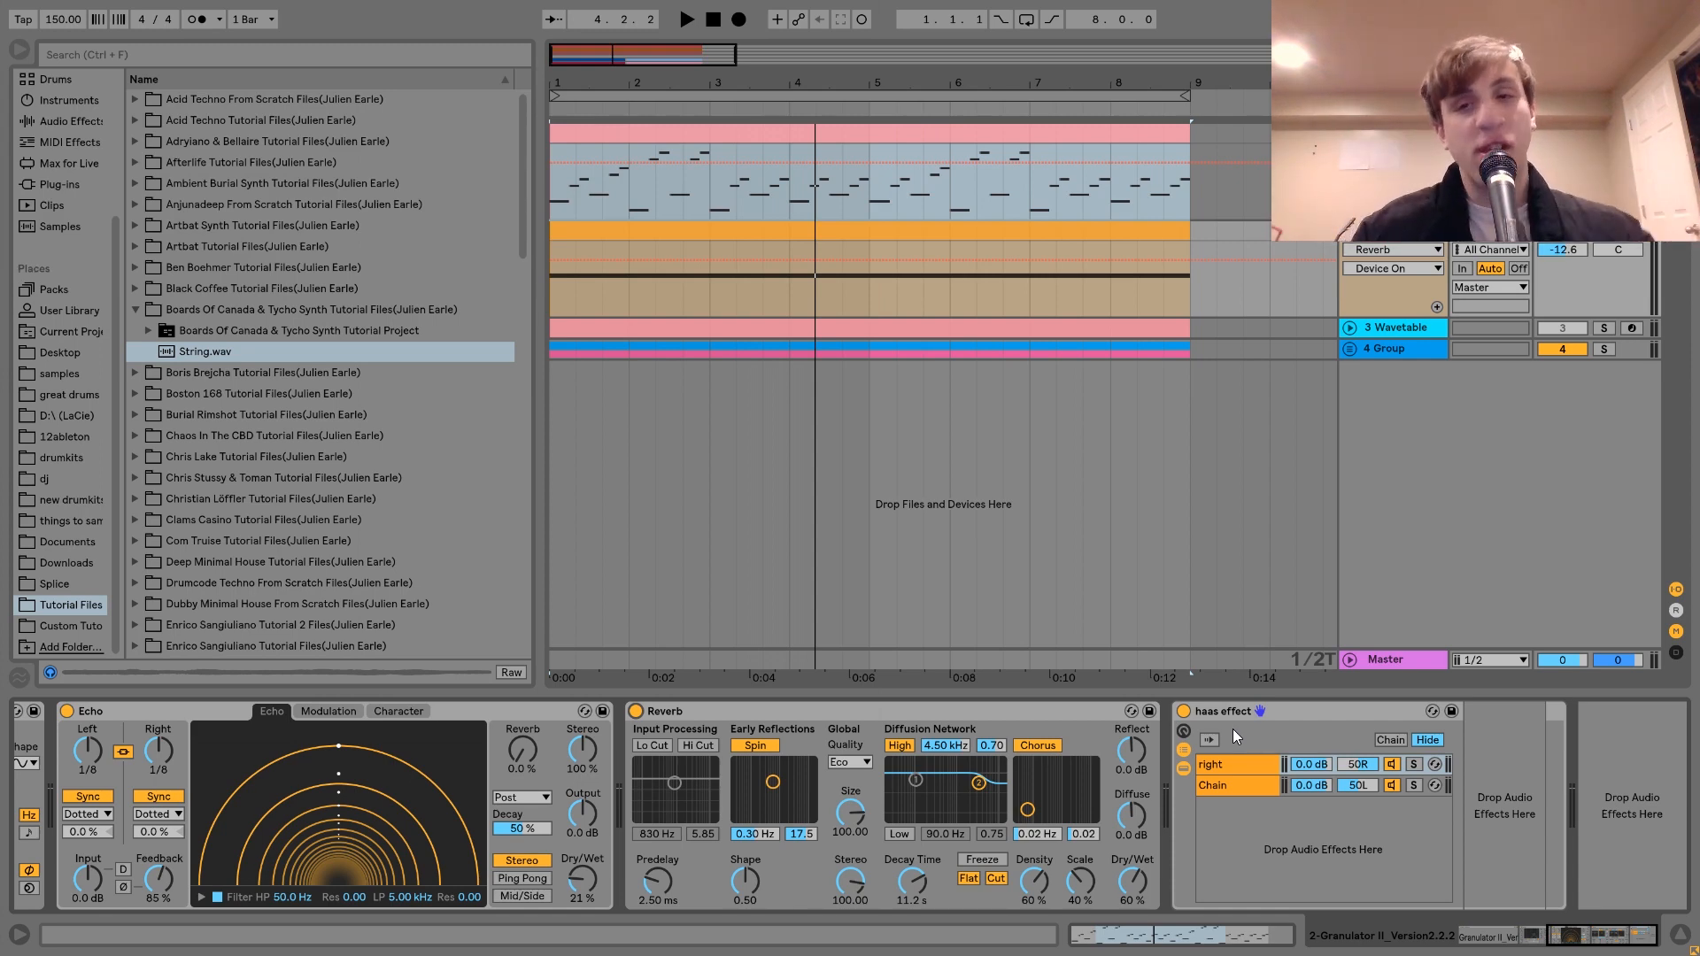
click(1182, 713)
key(space)
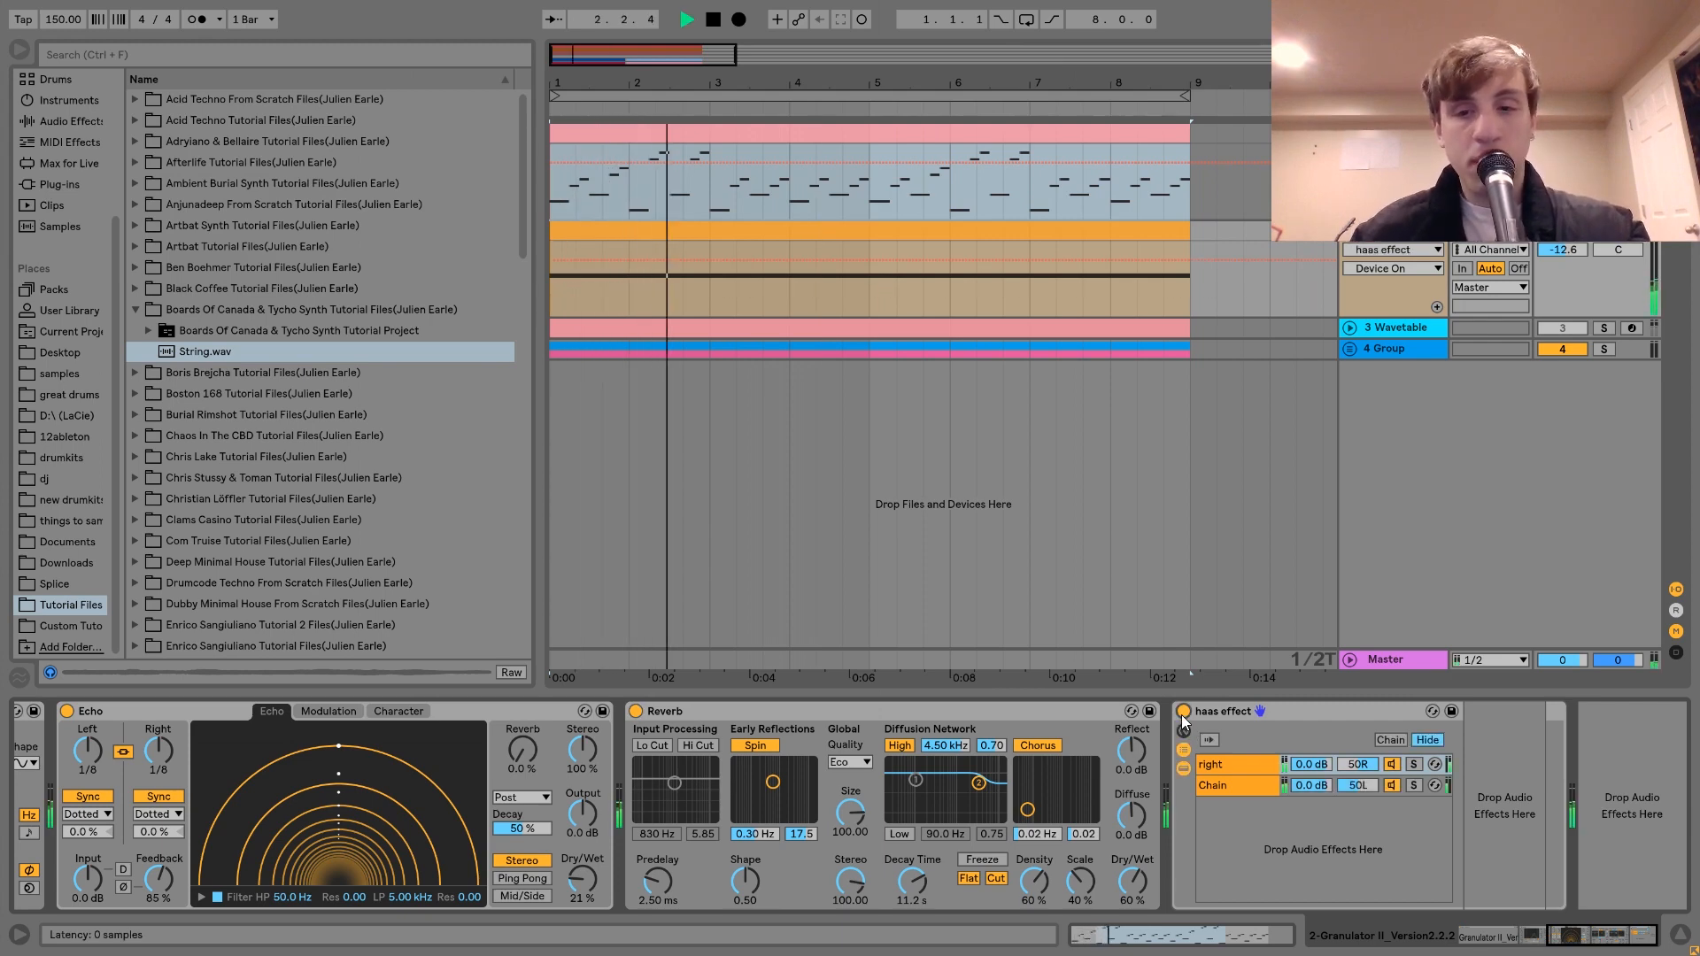
click(1181, 712)
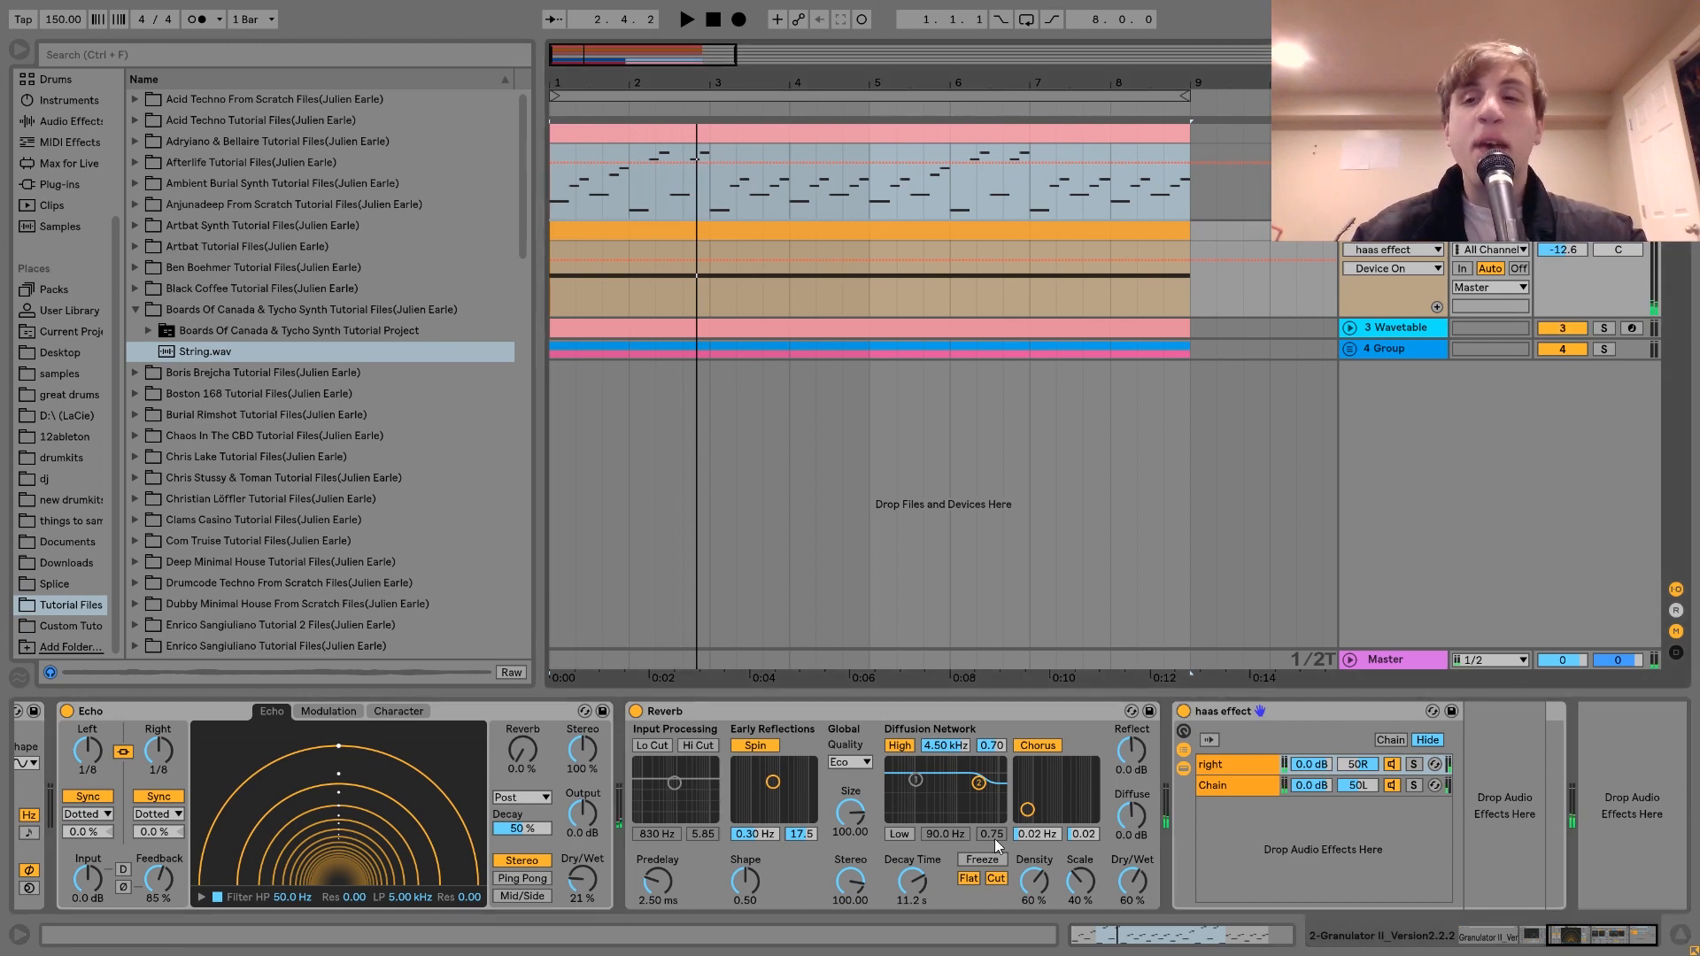
- Bypass the haas effect rack again, replay the opening bars, and re-enable it mid-playback to compare the stereo width
click(1183, 714)
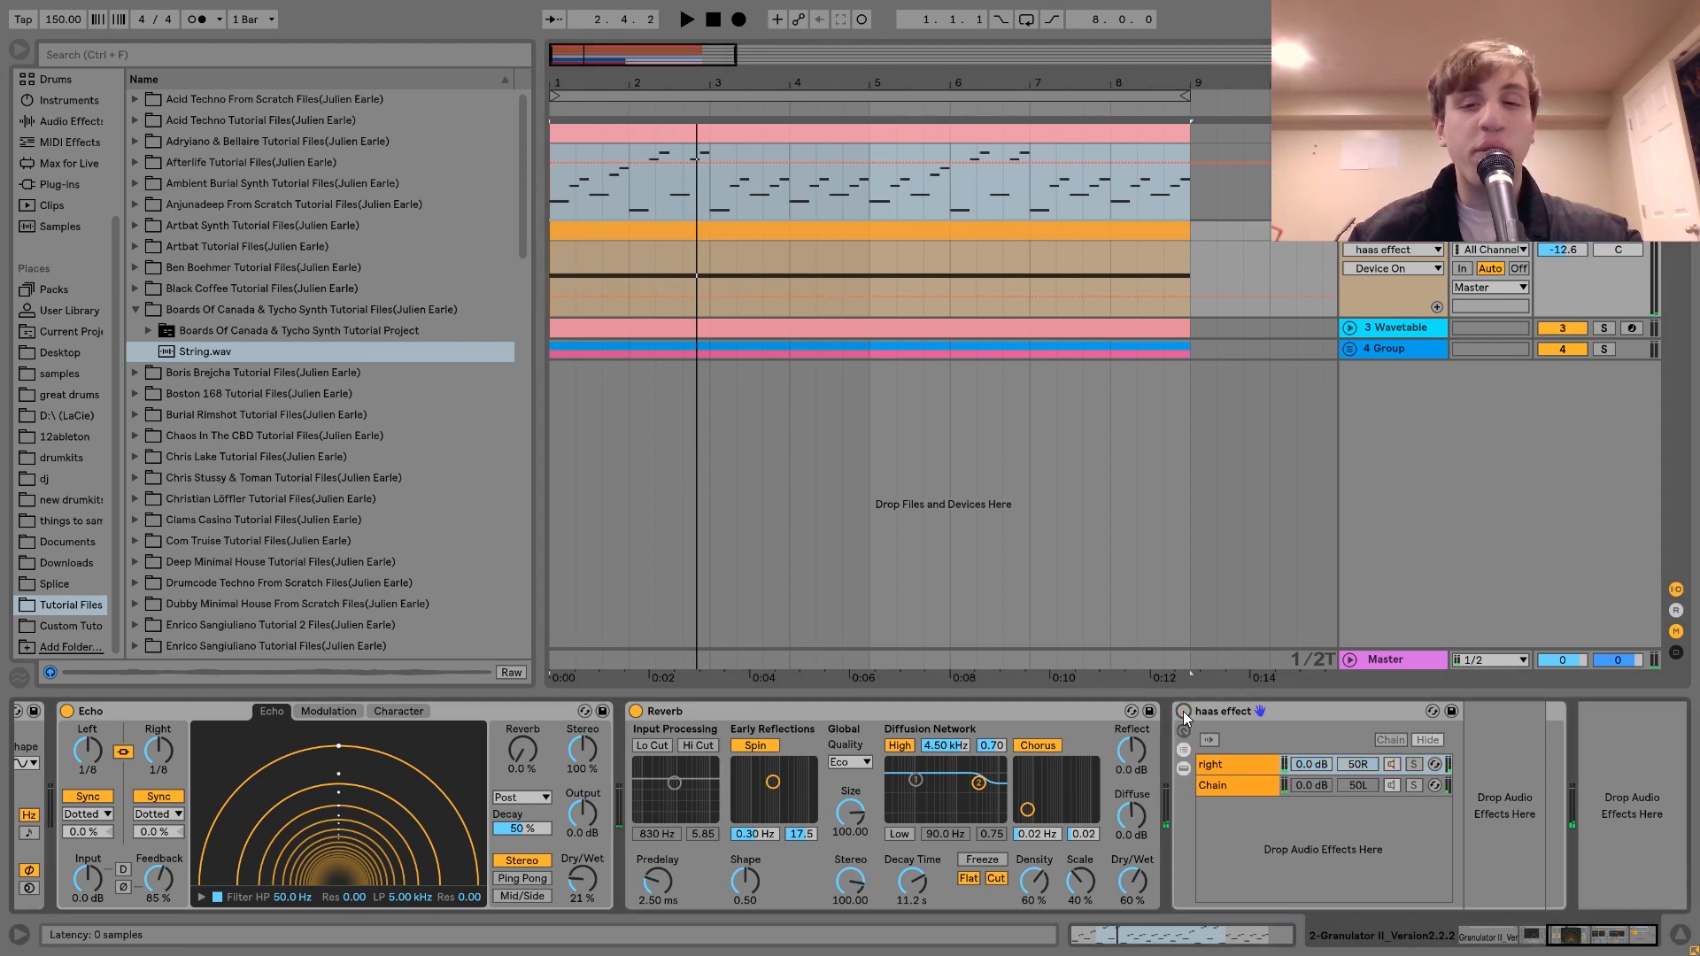
key(space)
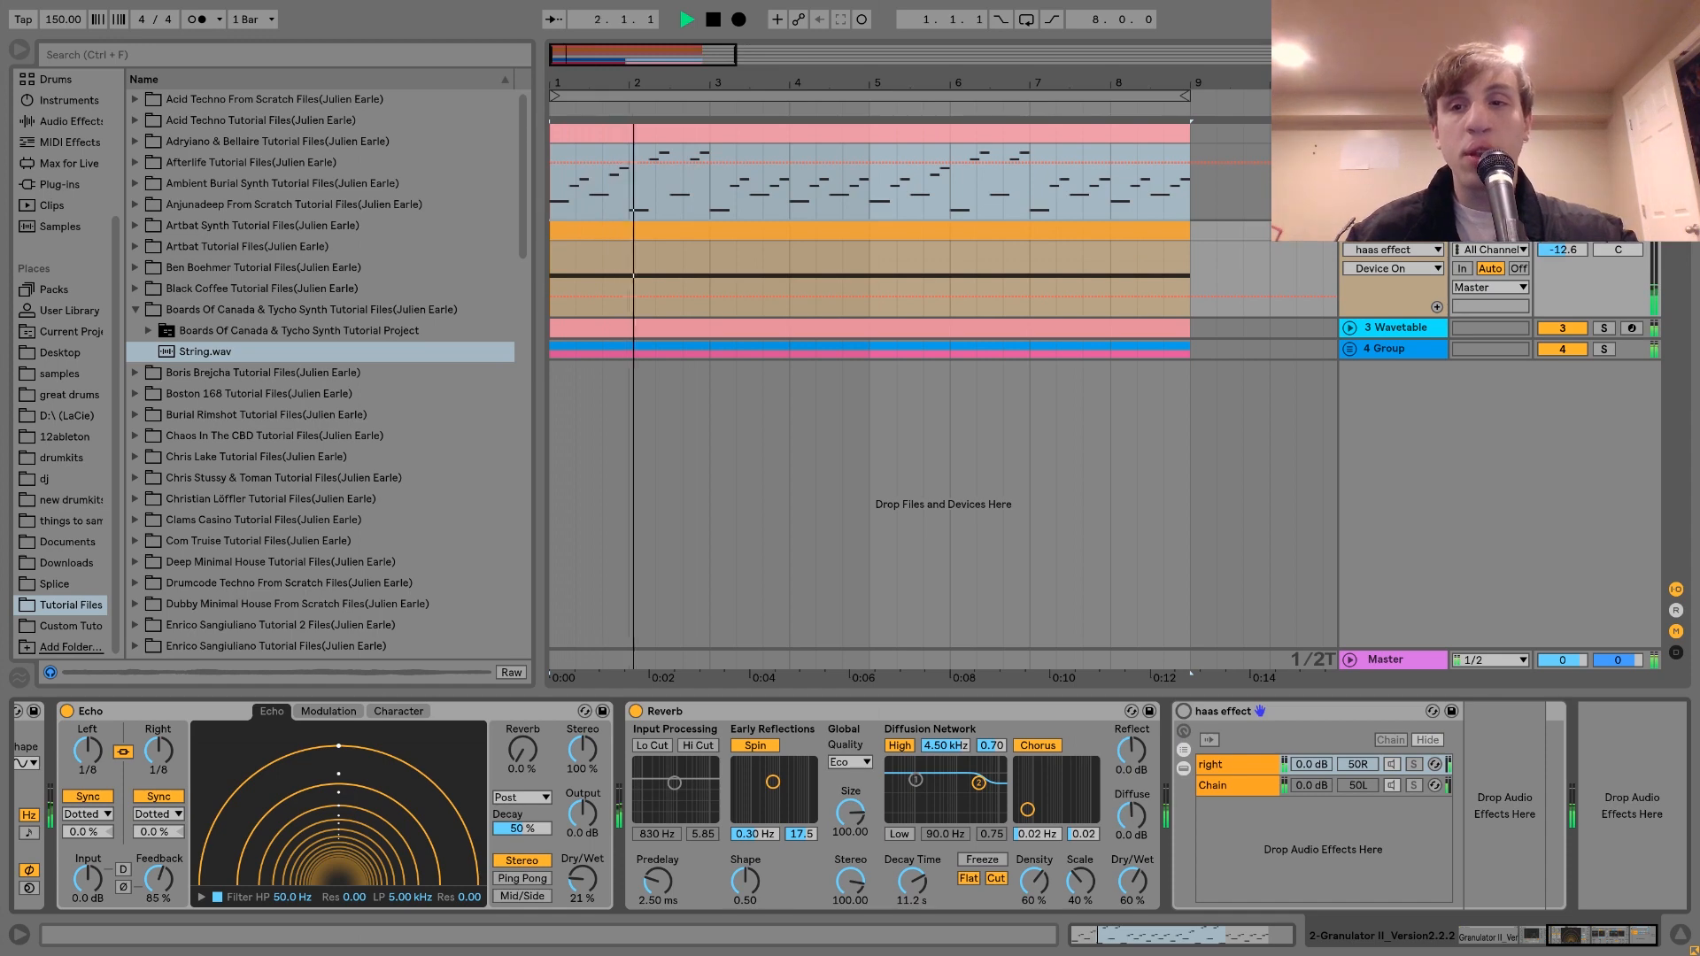
key(space)
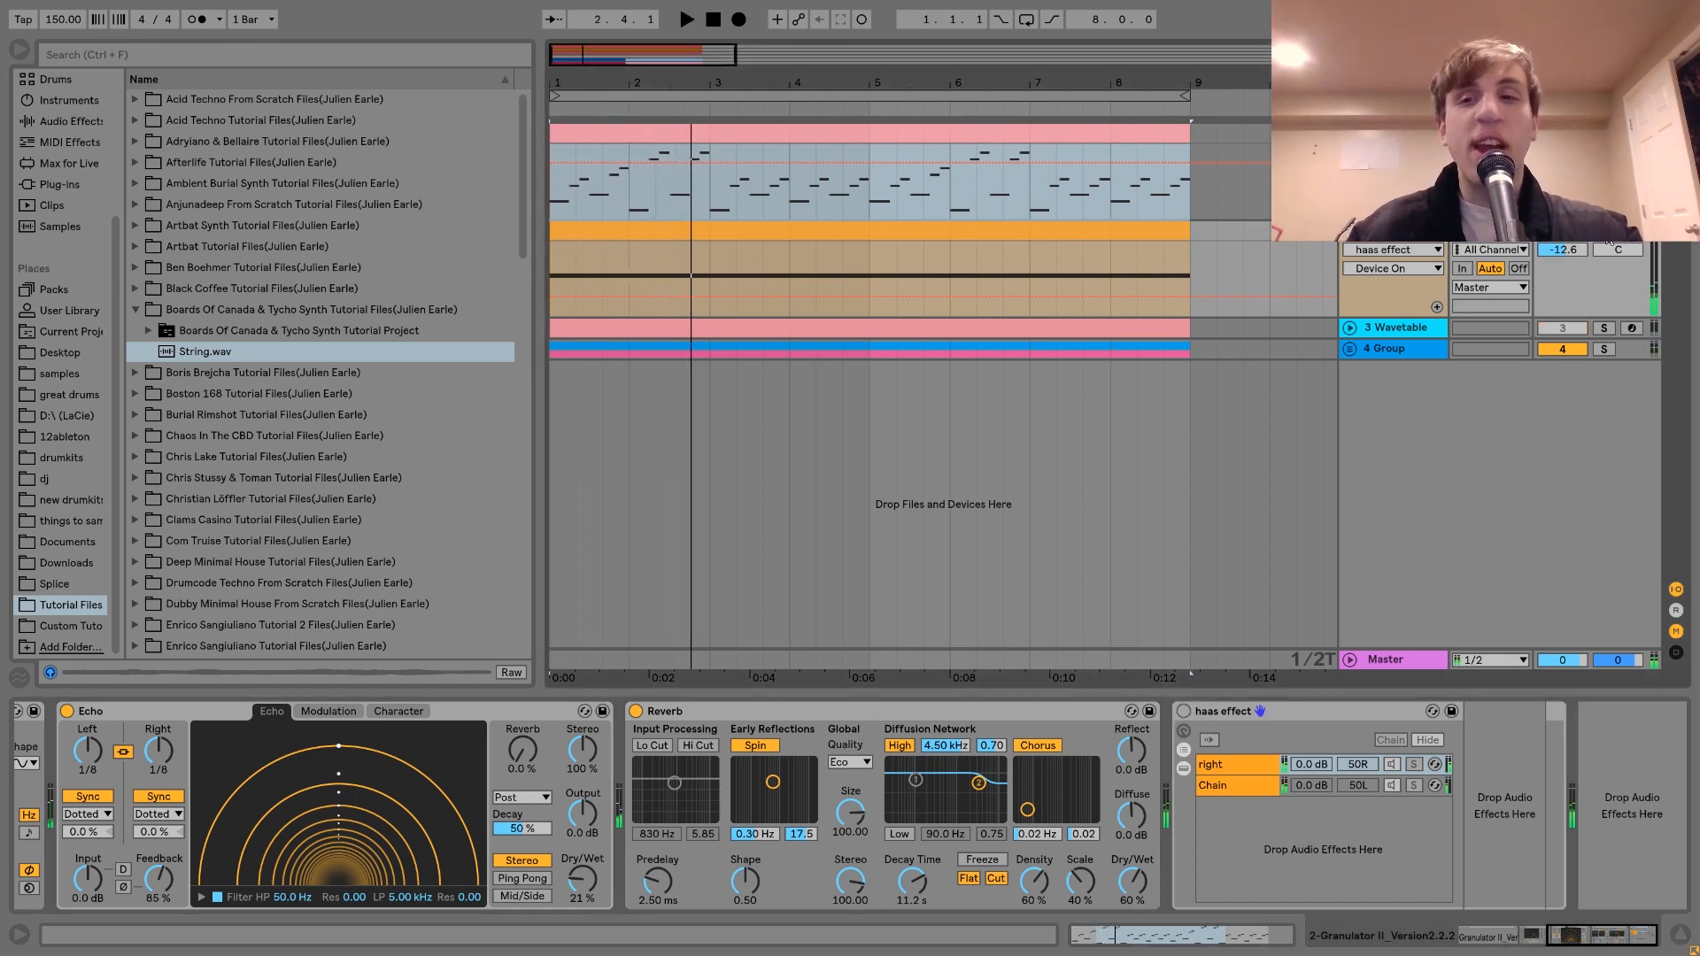
key(space)
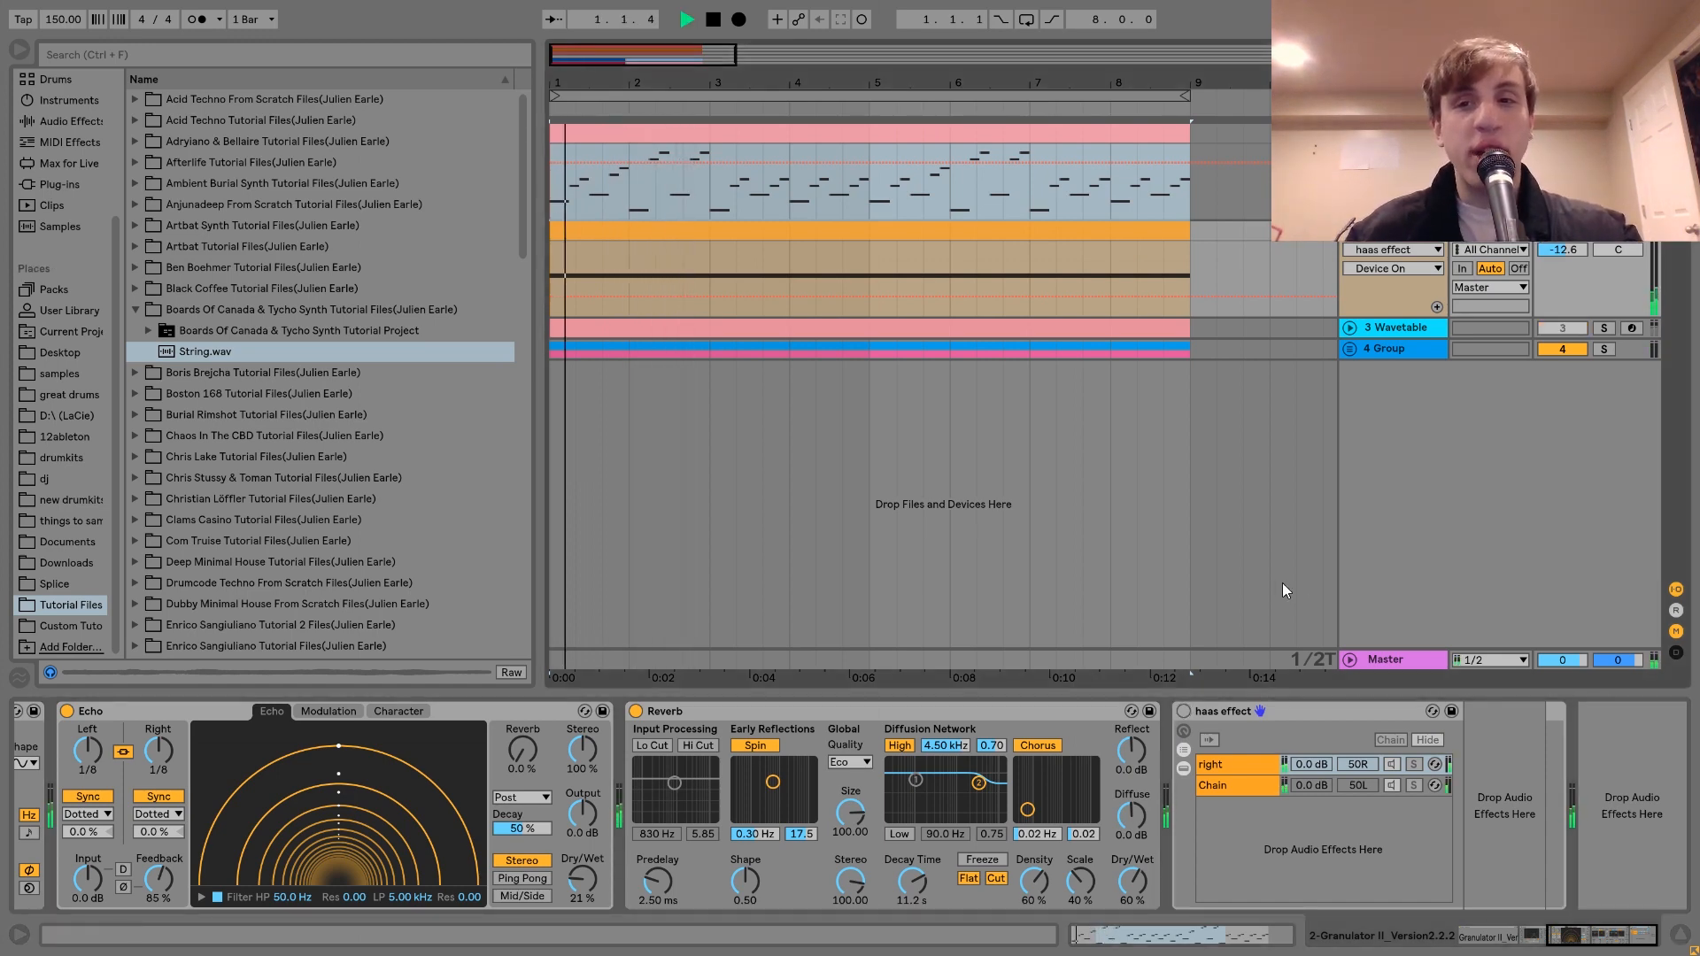
click(1190, 722)
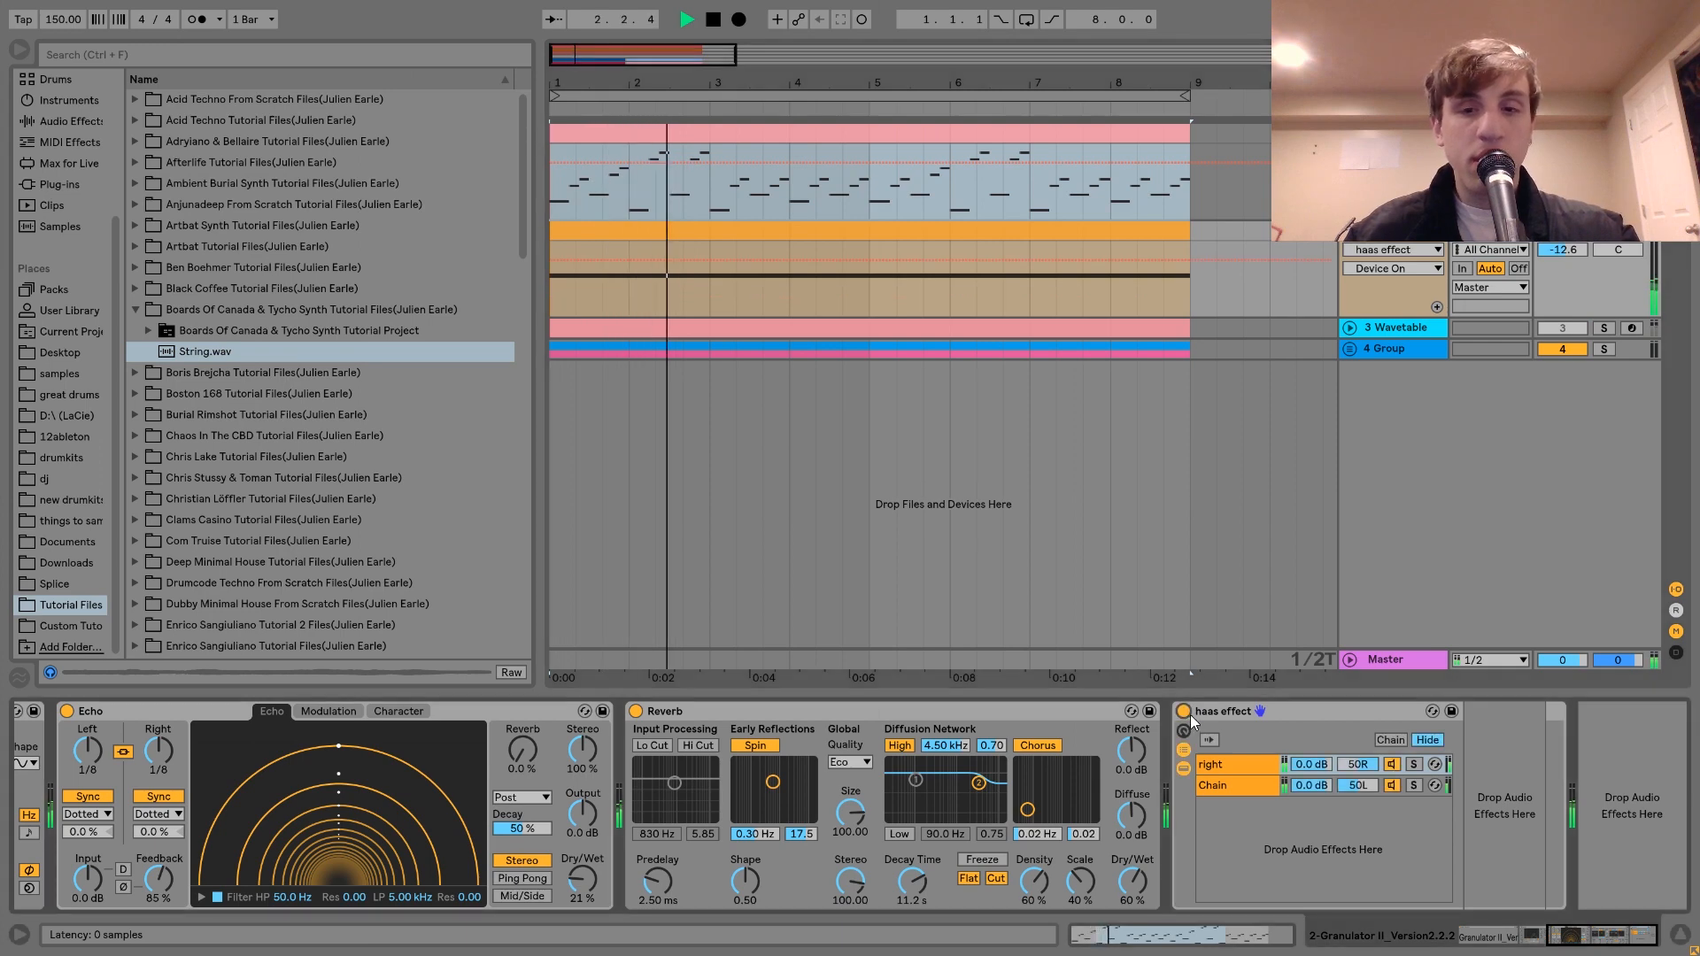
key(space)
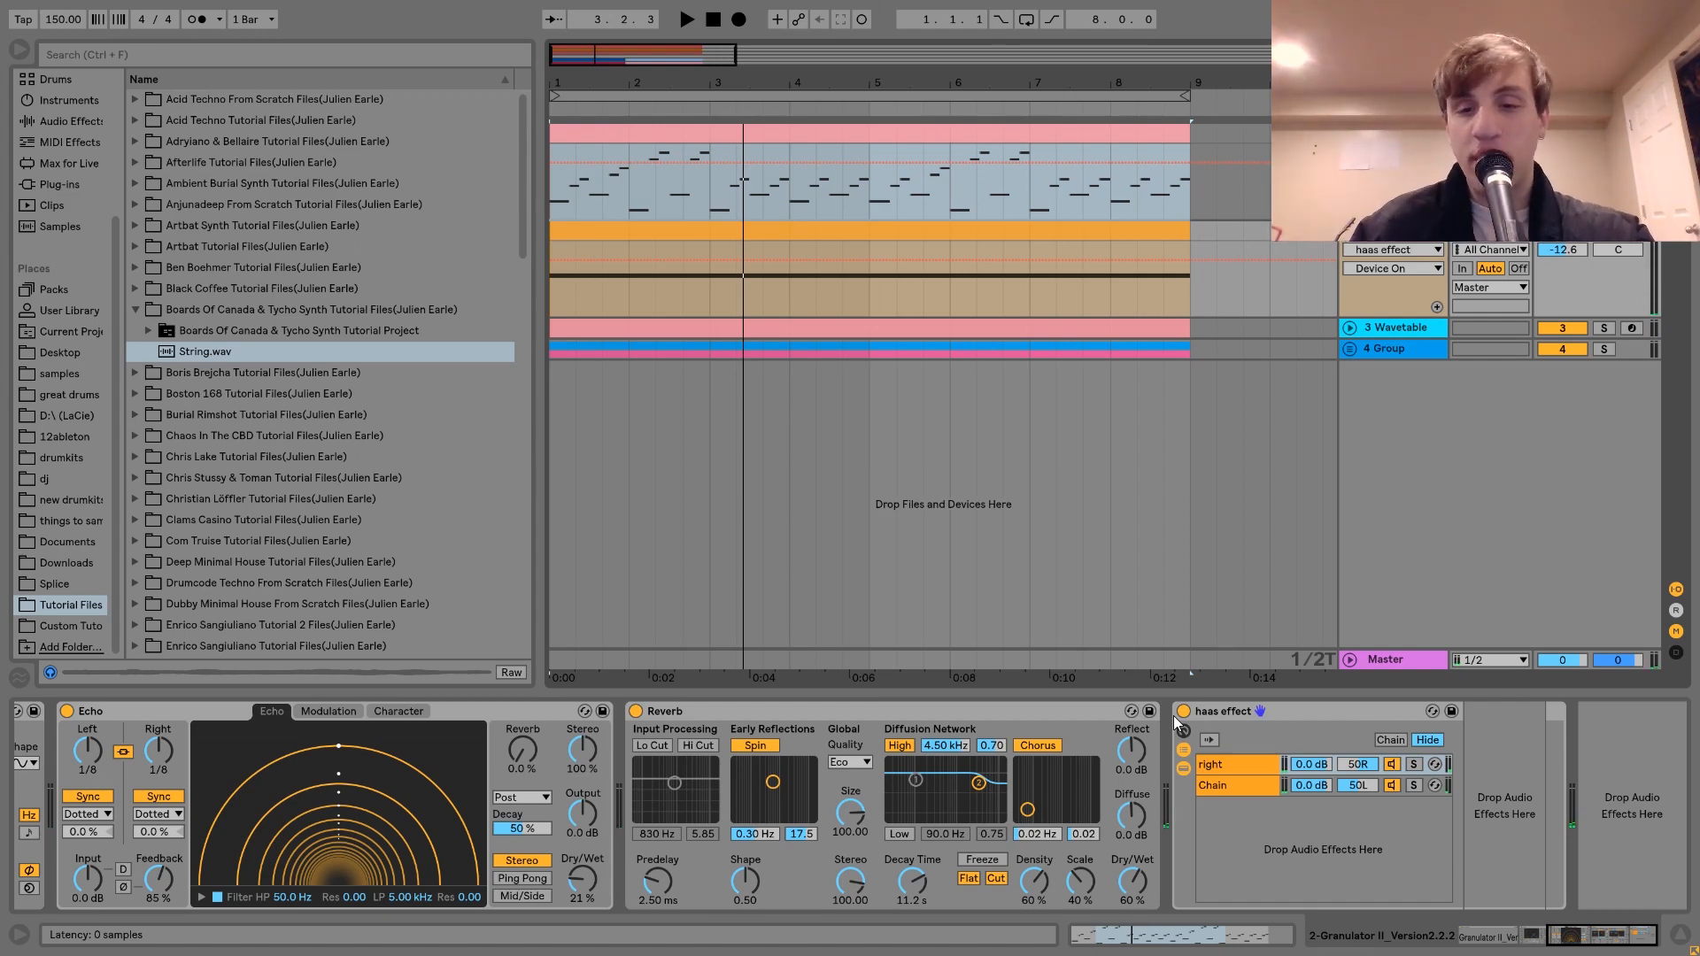
key(space)
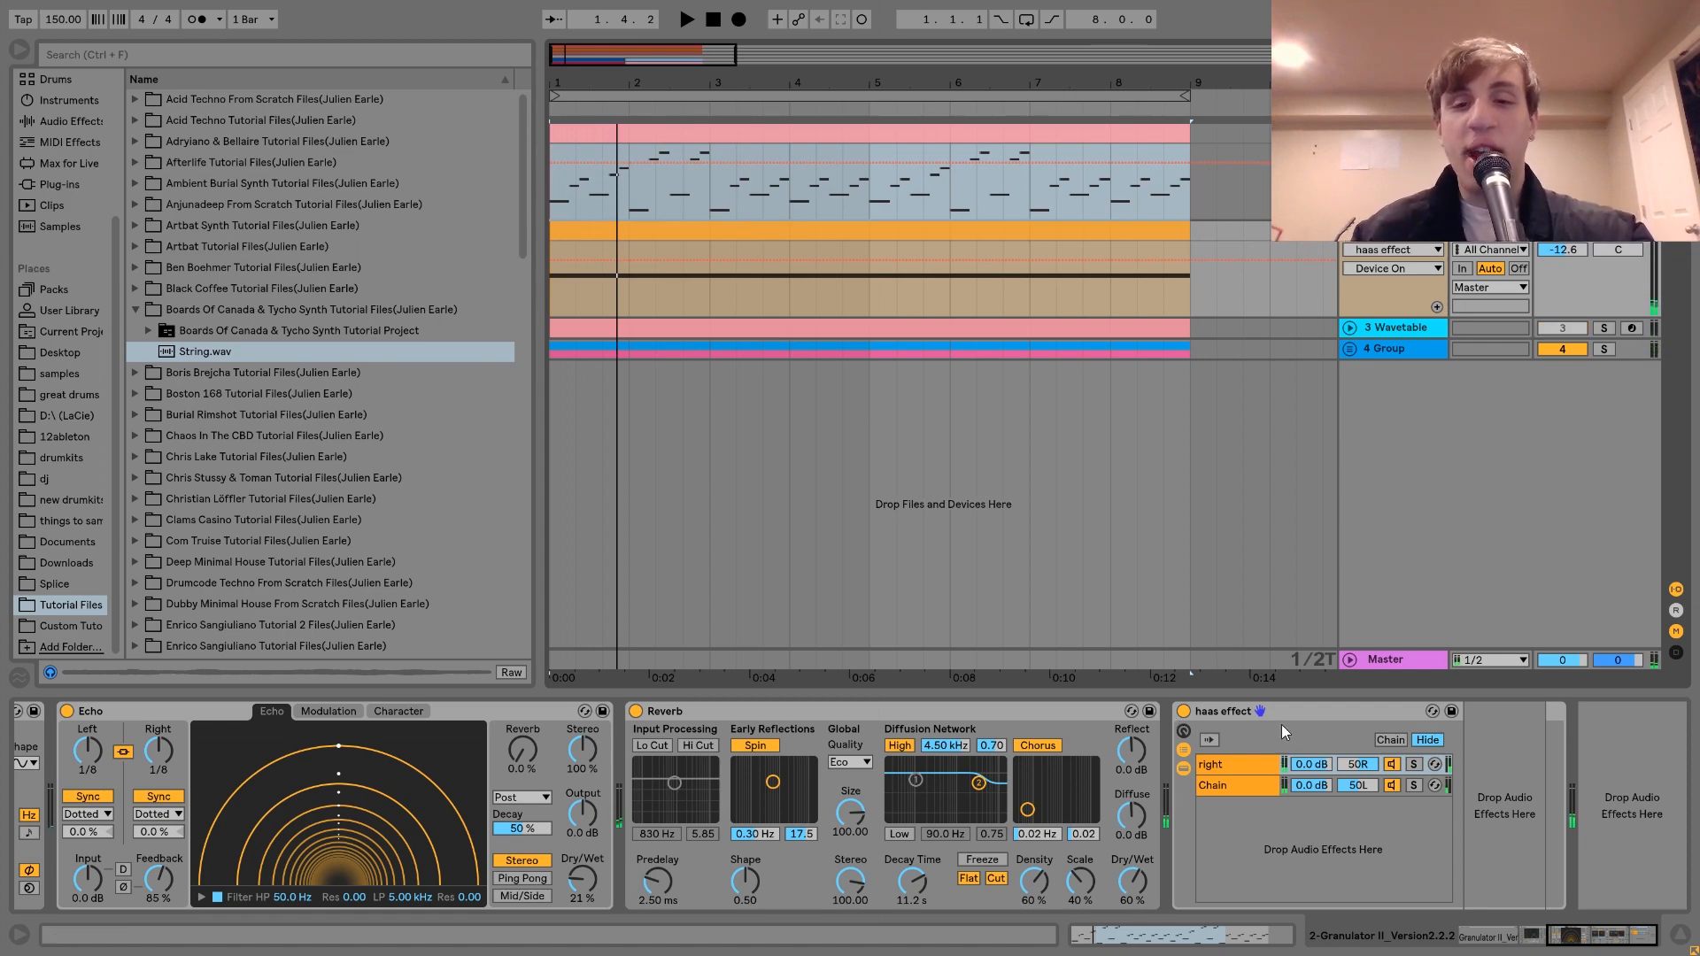
- Inspect the haas effect rack's right chain and the chain panned 50L to show its Simple Delay
click(1235, 764)
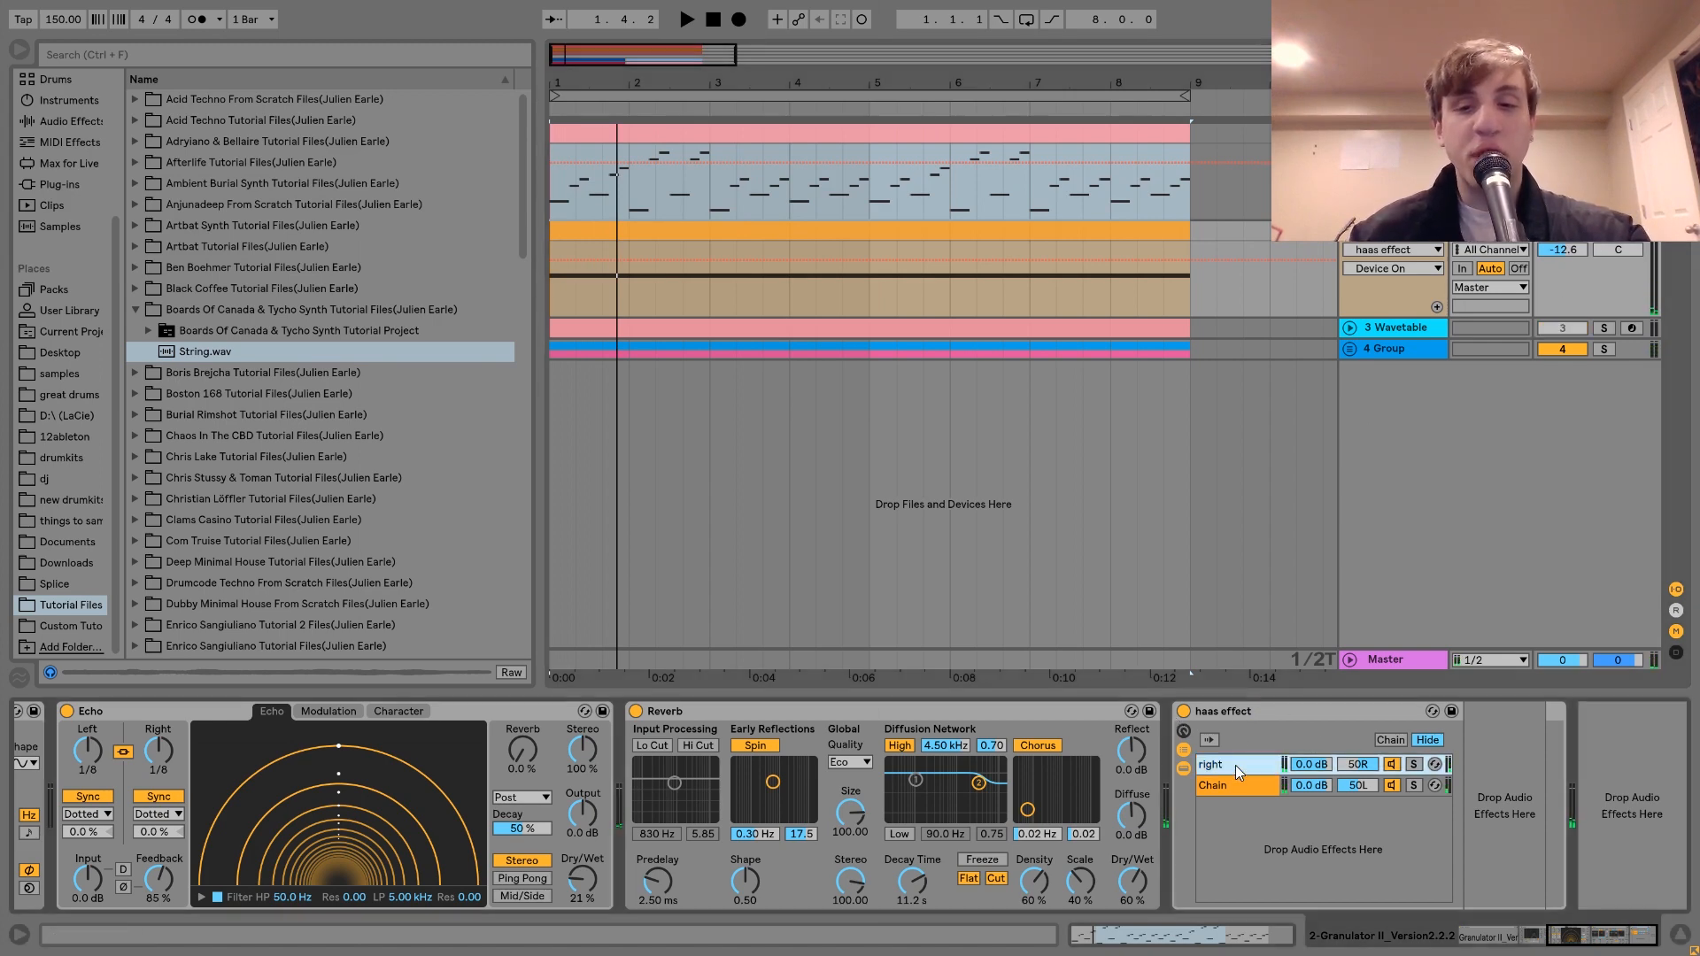
click(1248, 787)
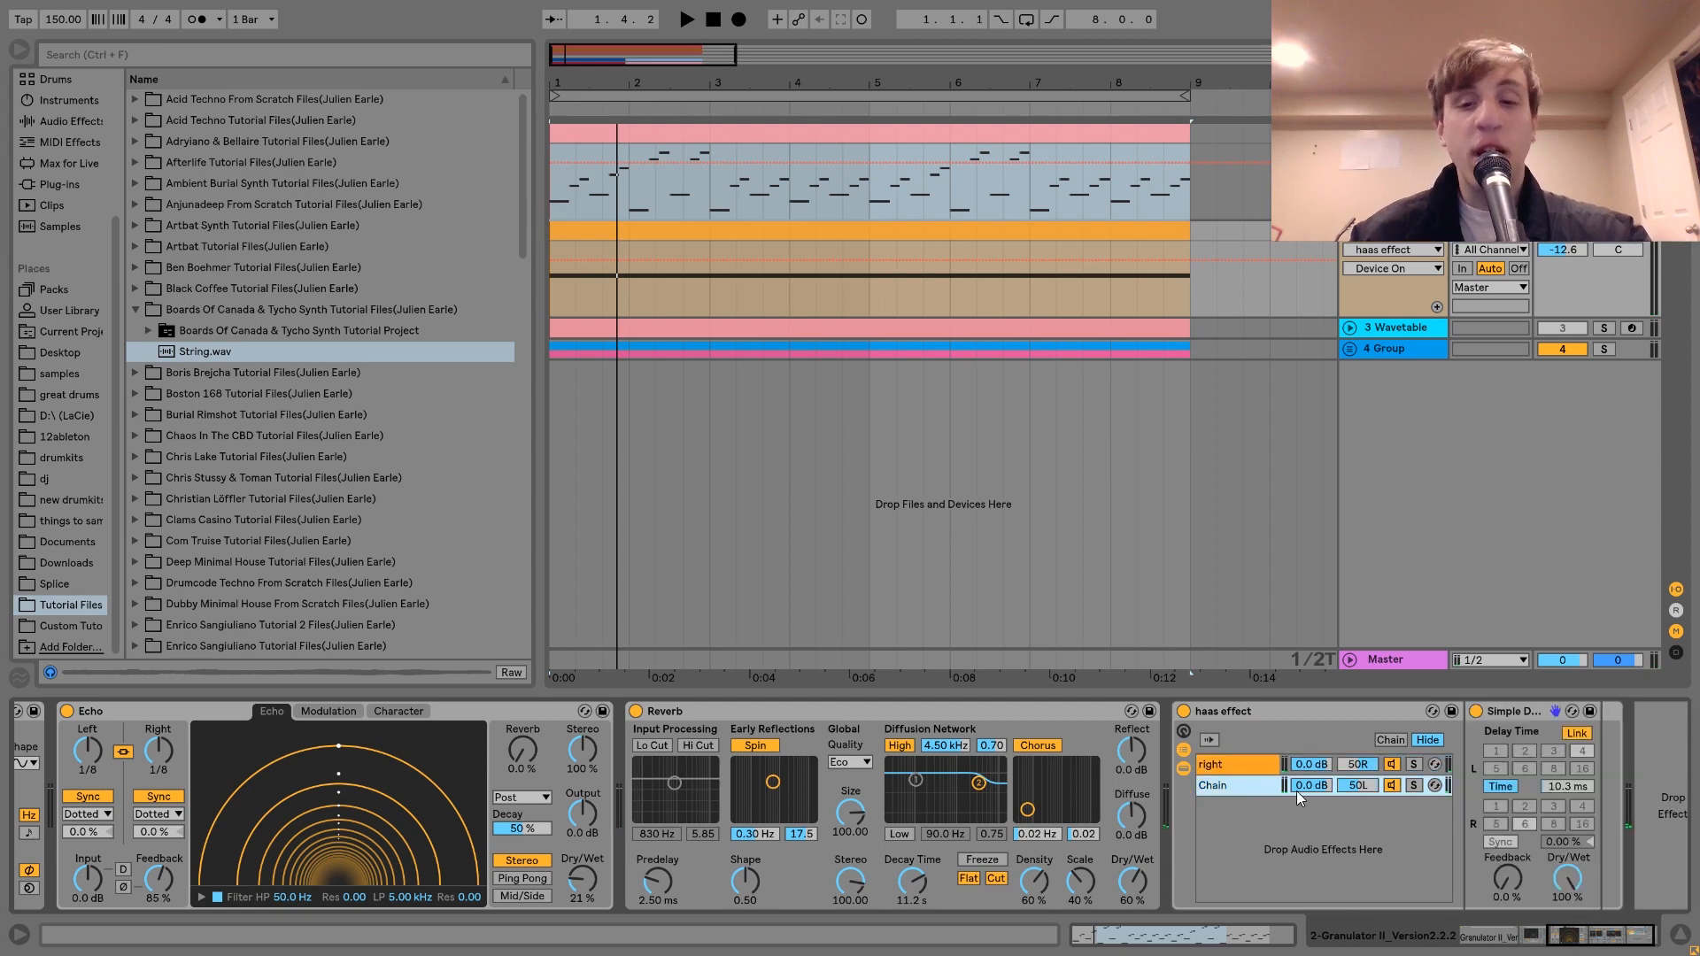
- Show the Simple Delay in the haas effect rack, and bypass and re-enable the rack during playback to compare
scroll(1300, 799, down, 1)
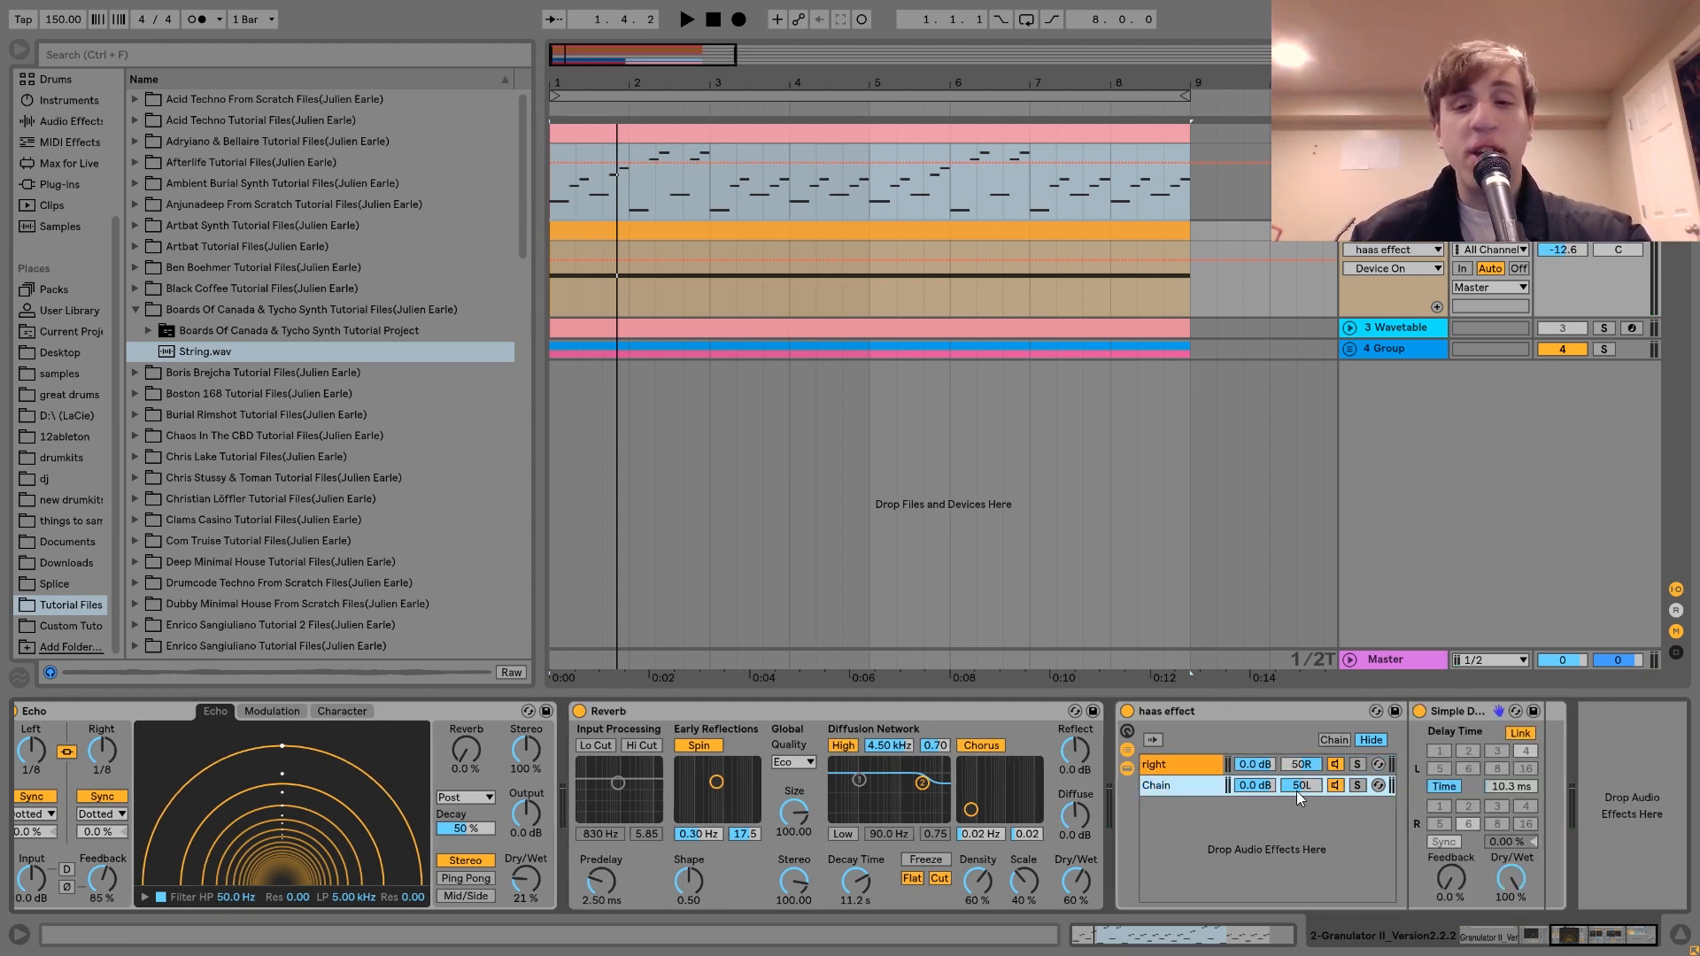
click(1462, 716)
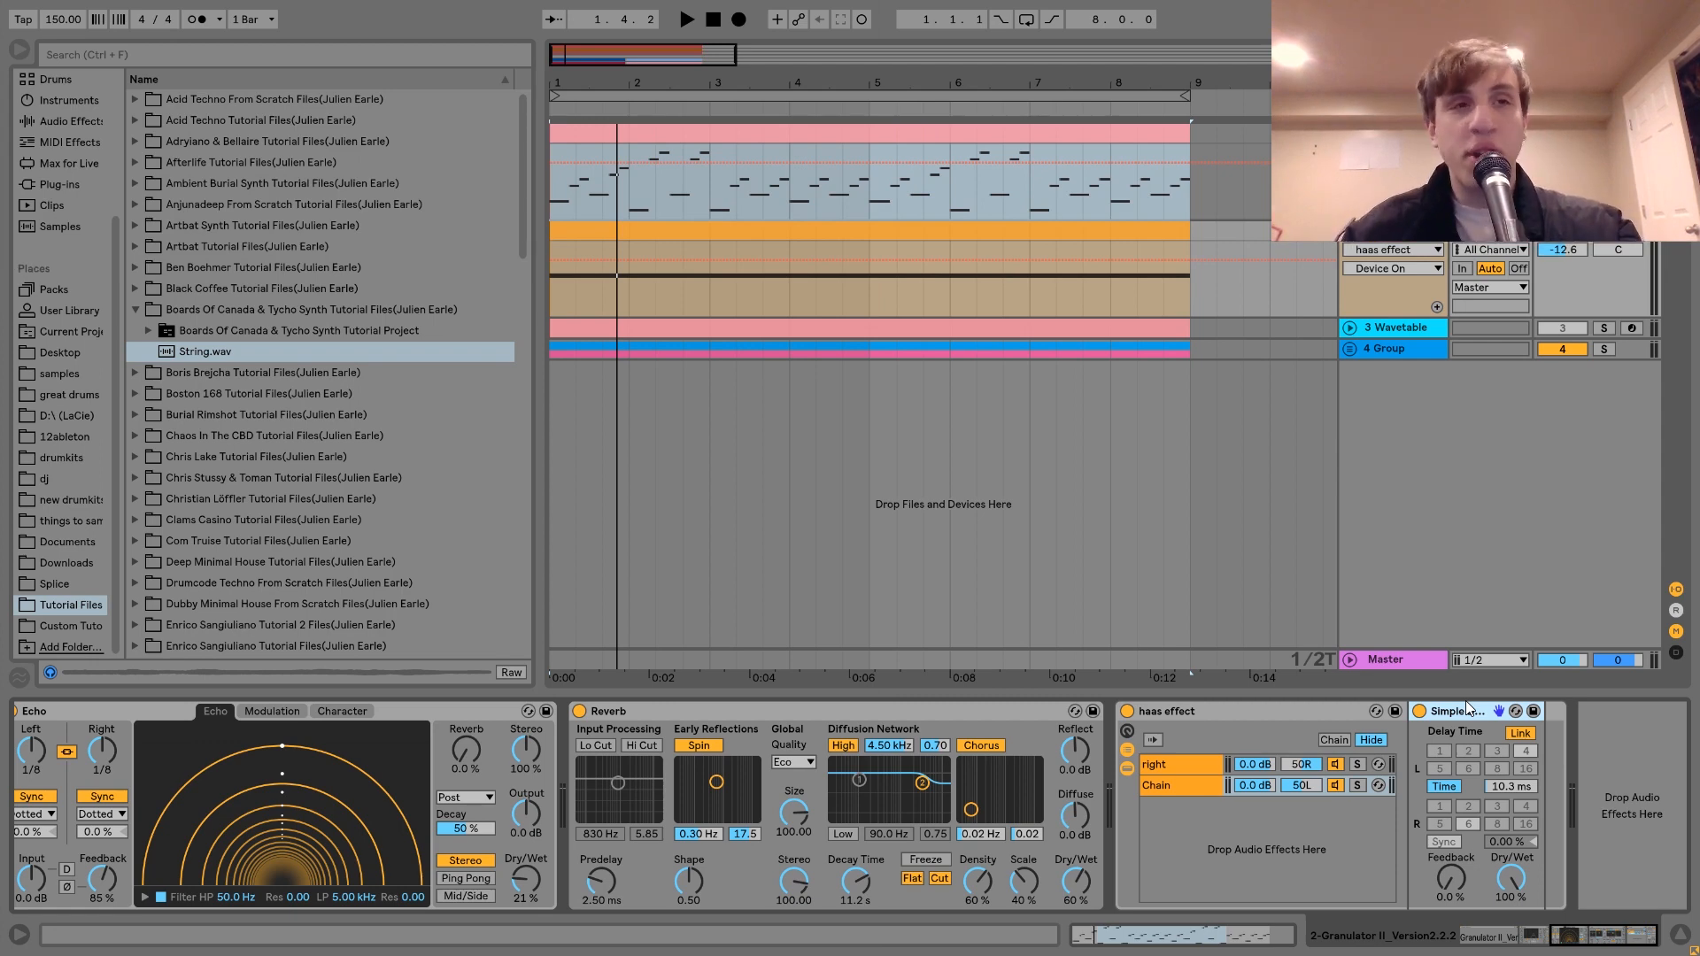
key(space)
click(1127, 709)
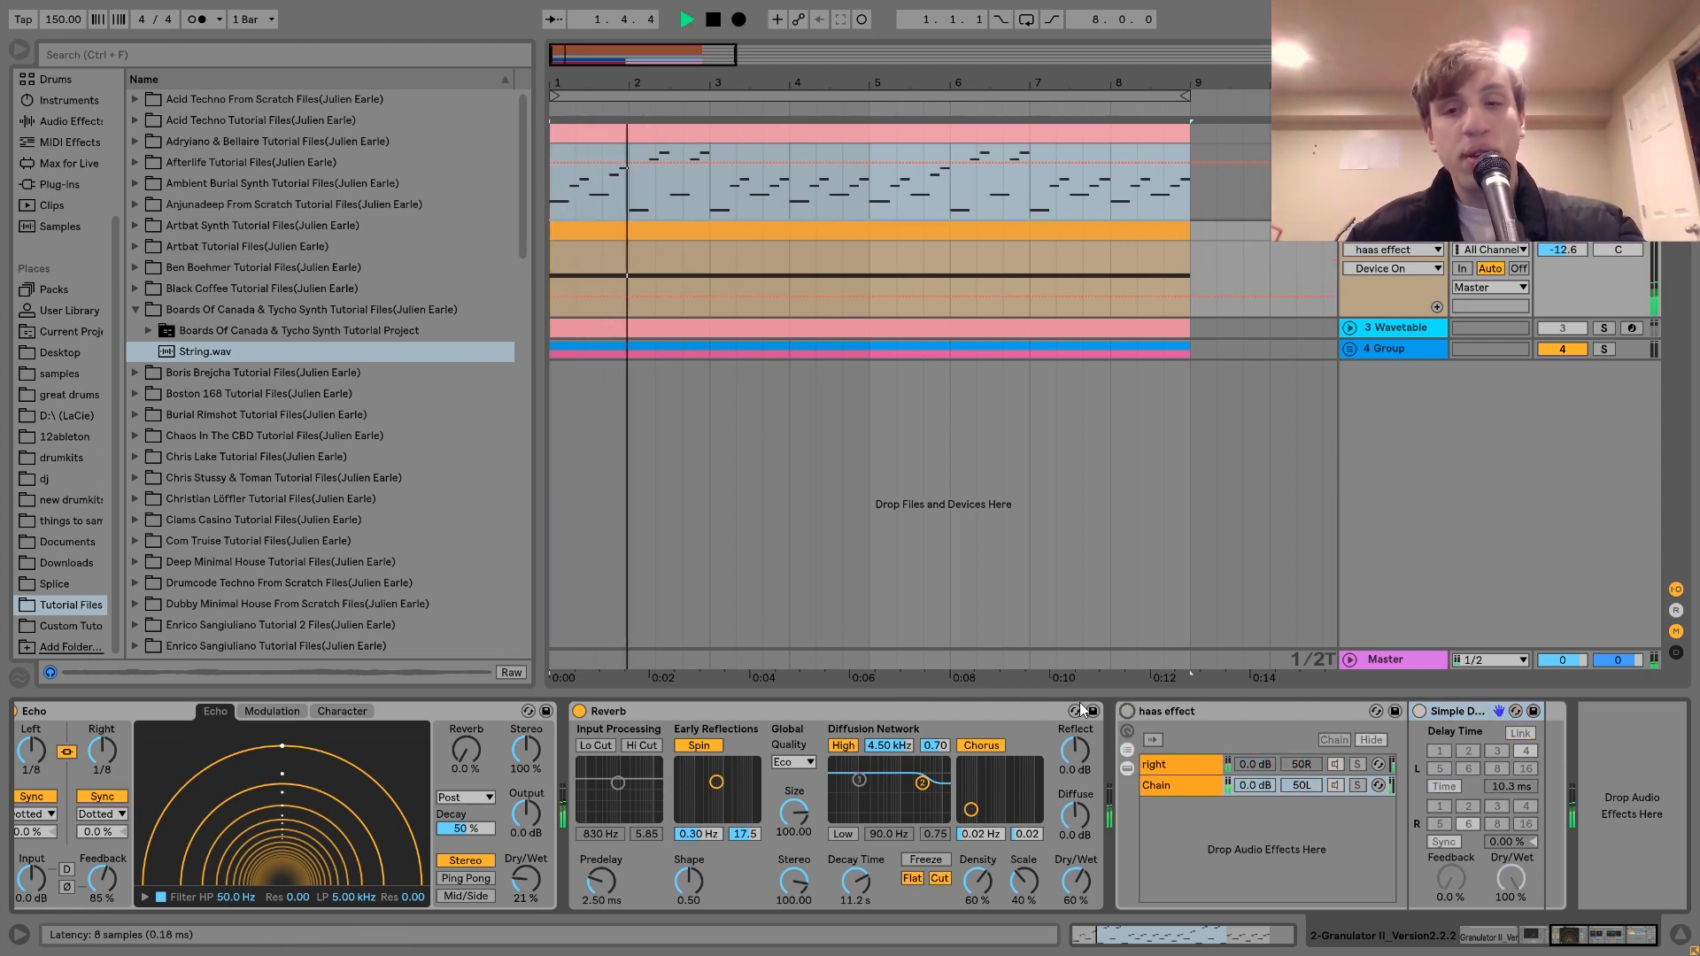
click(1124, 710)
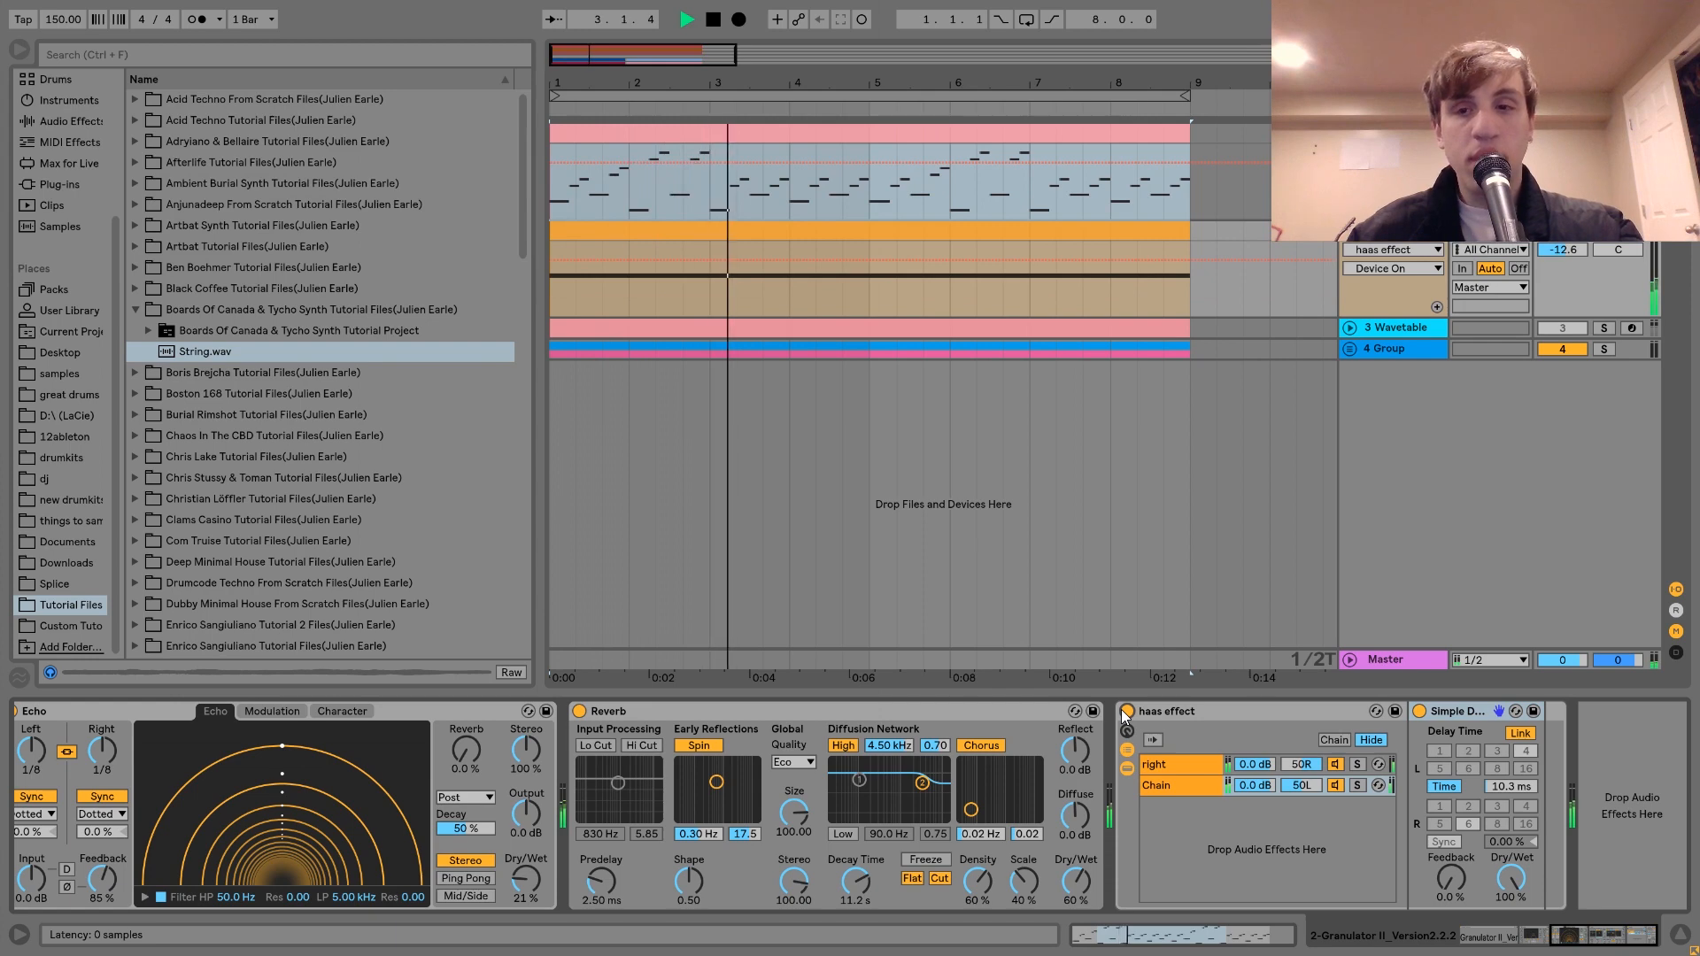
key(space)
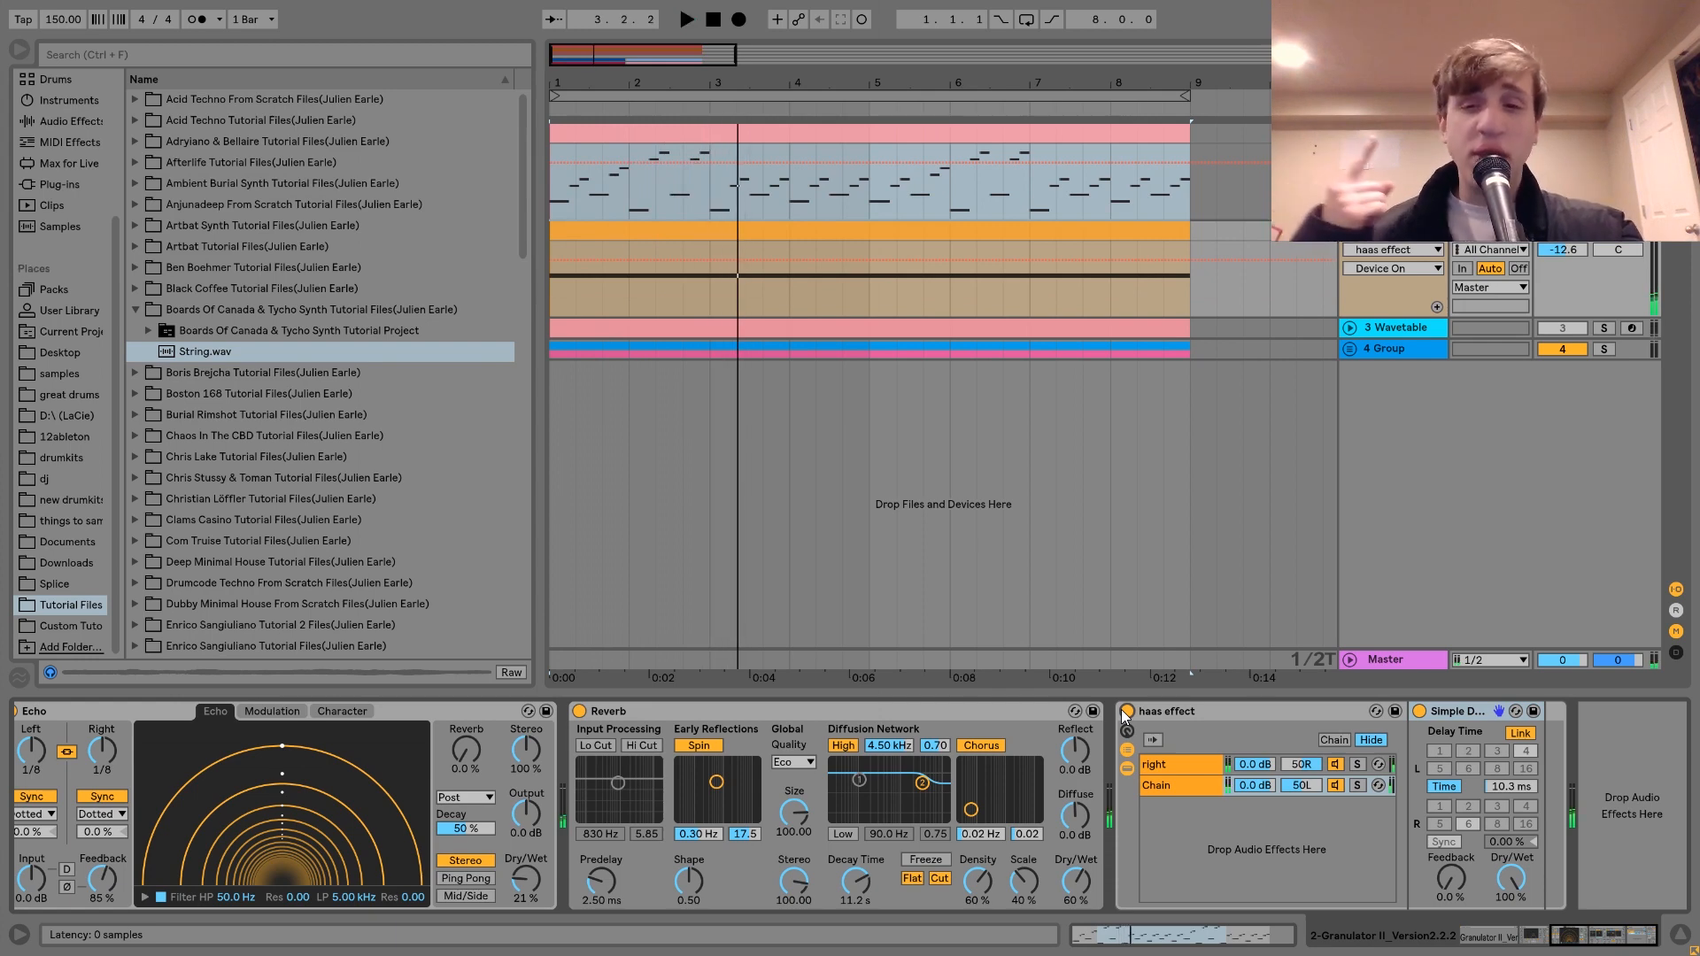
- Unfold and solo the Wavetable track, select its clip, and play the bass line on its own
click(1374, 324)
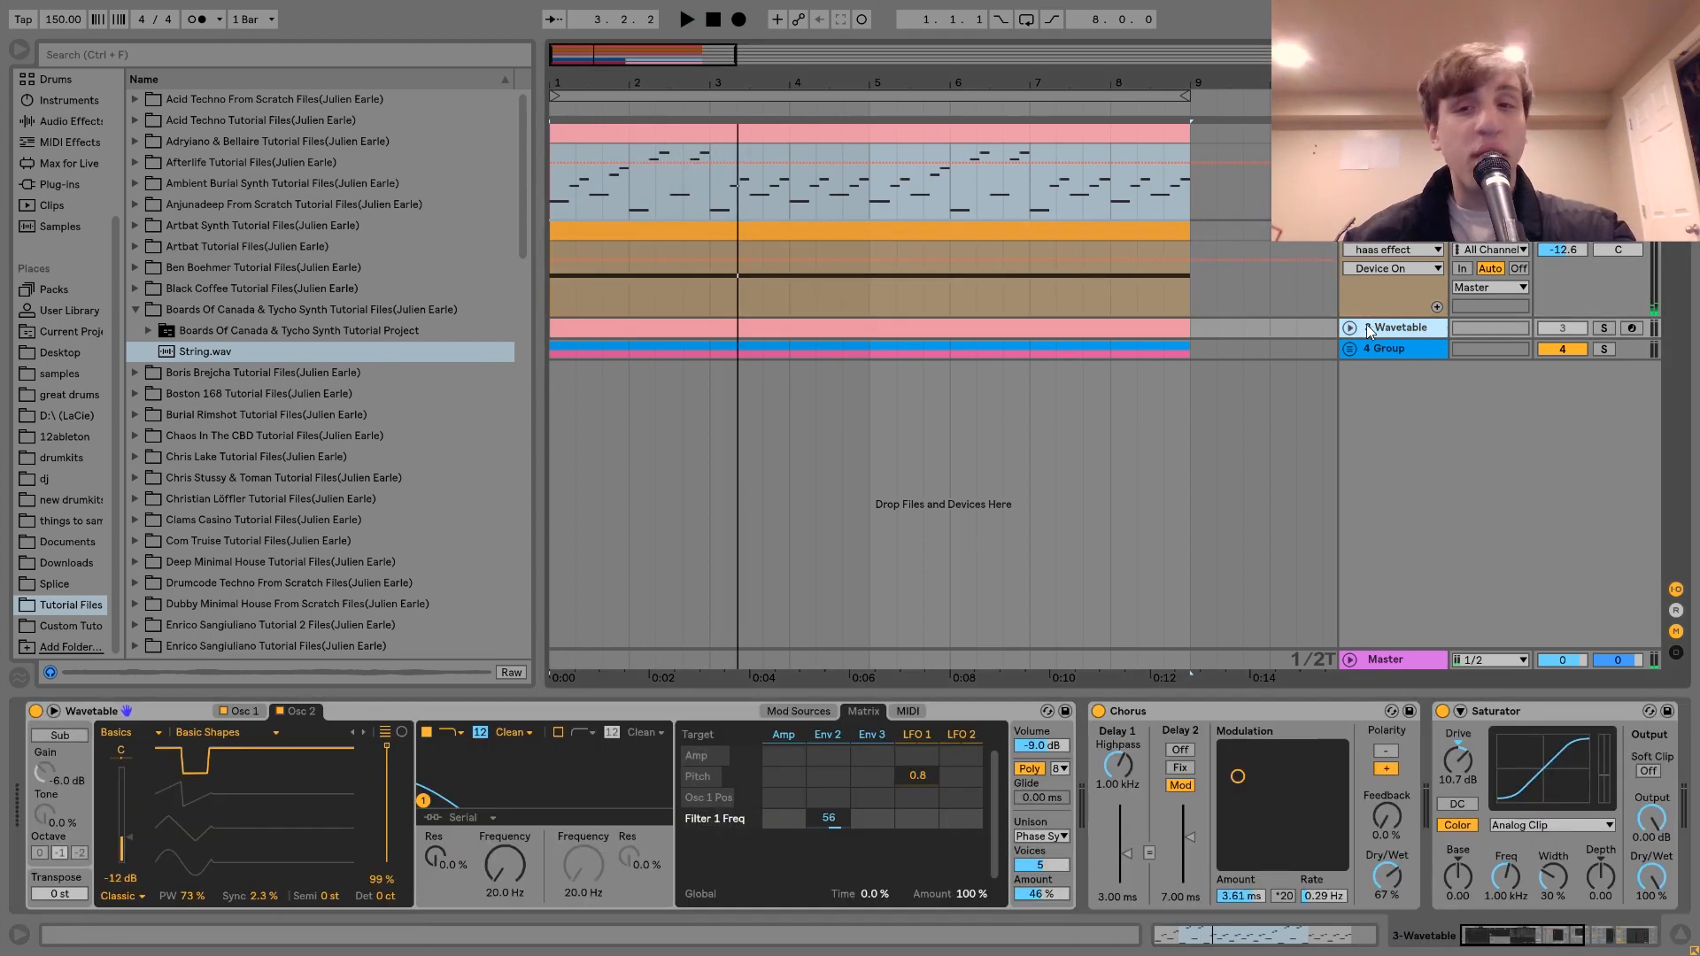
click(1350, 327)
click(1604, 328)
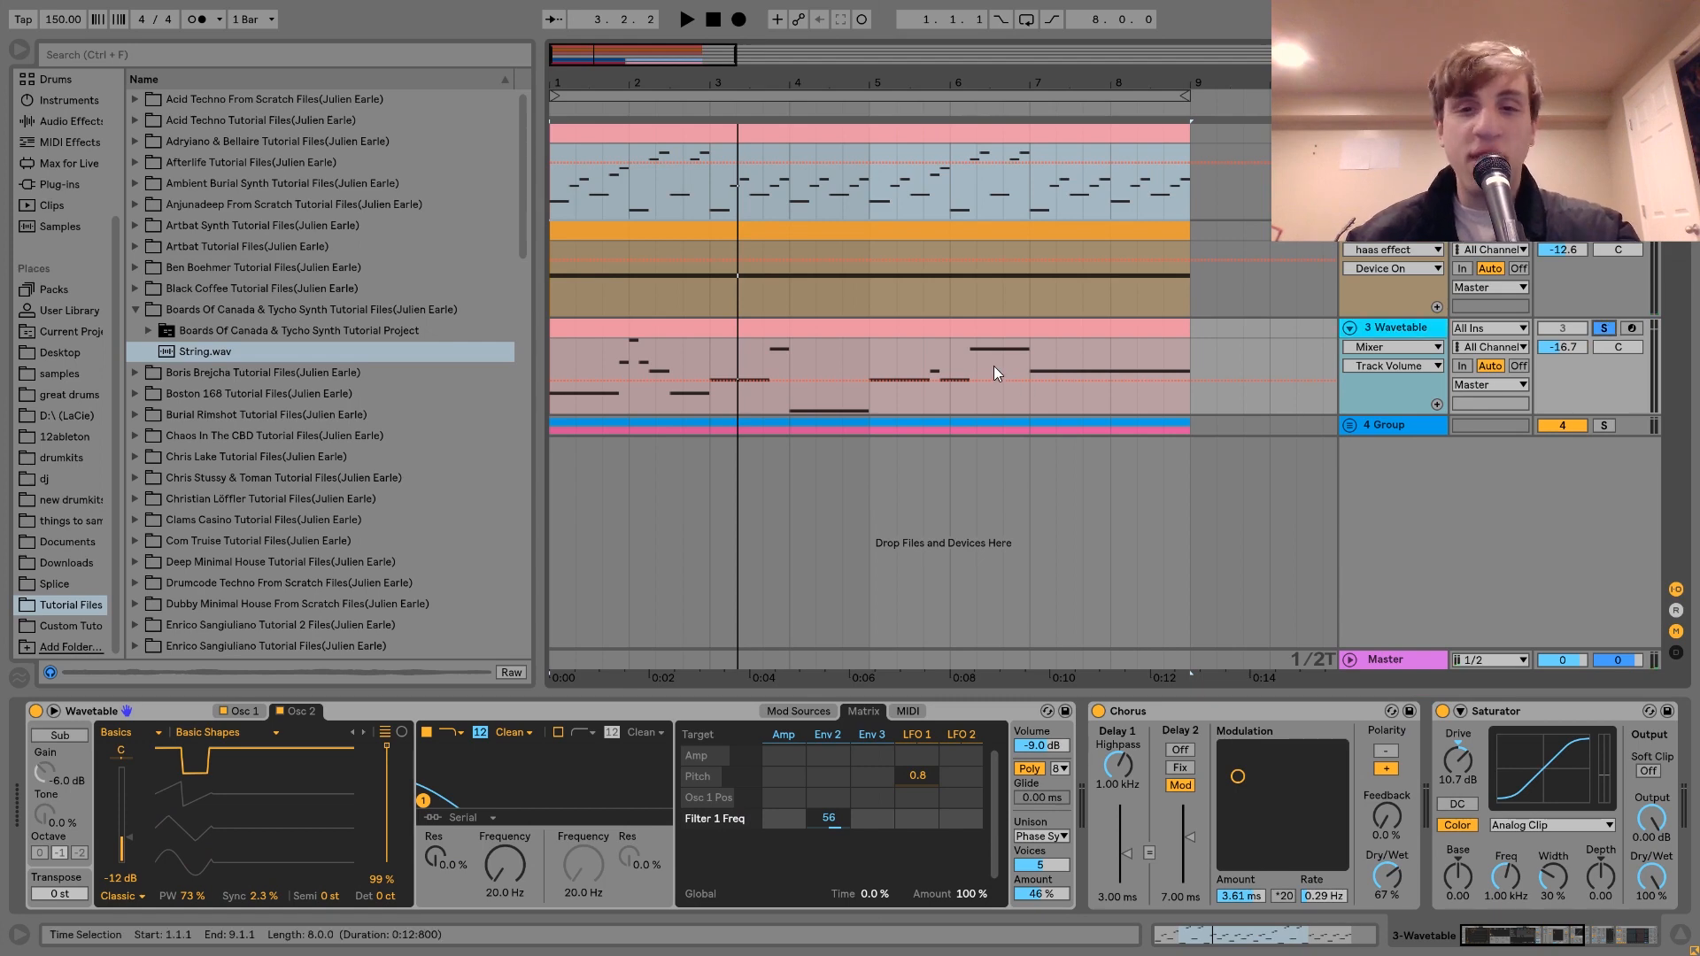
click(951, 330)
key(space)
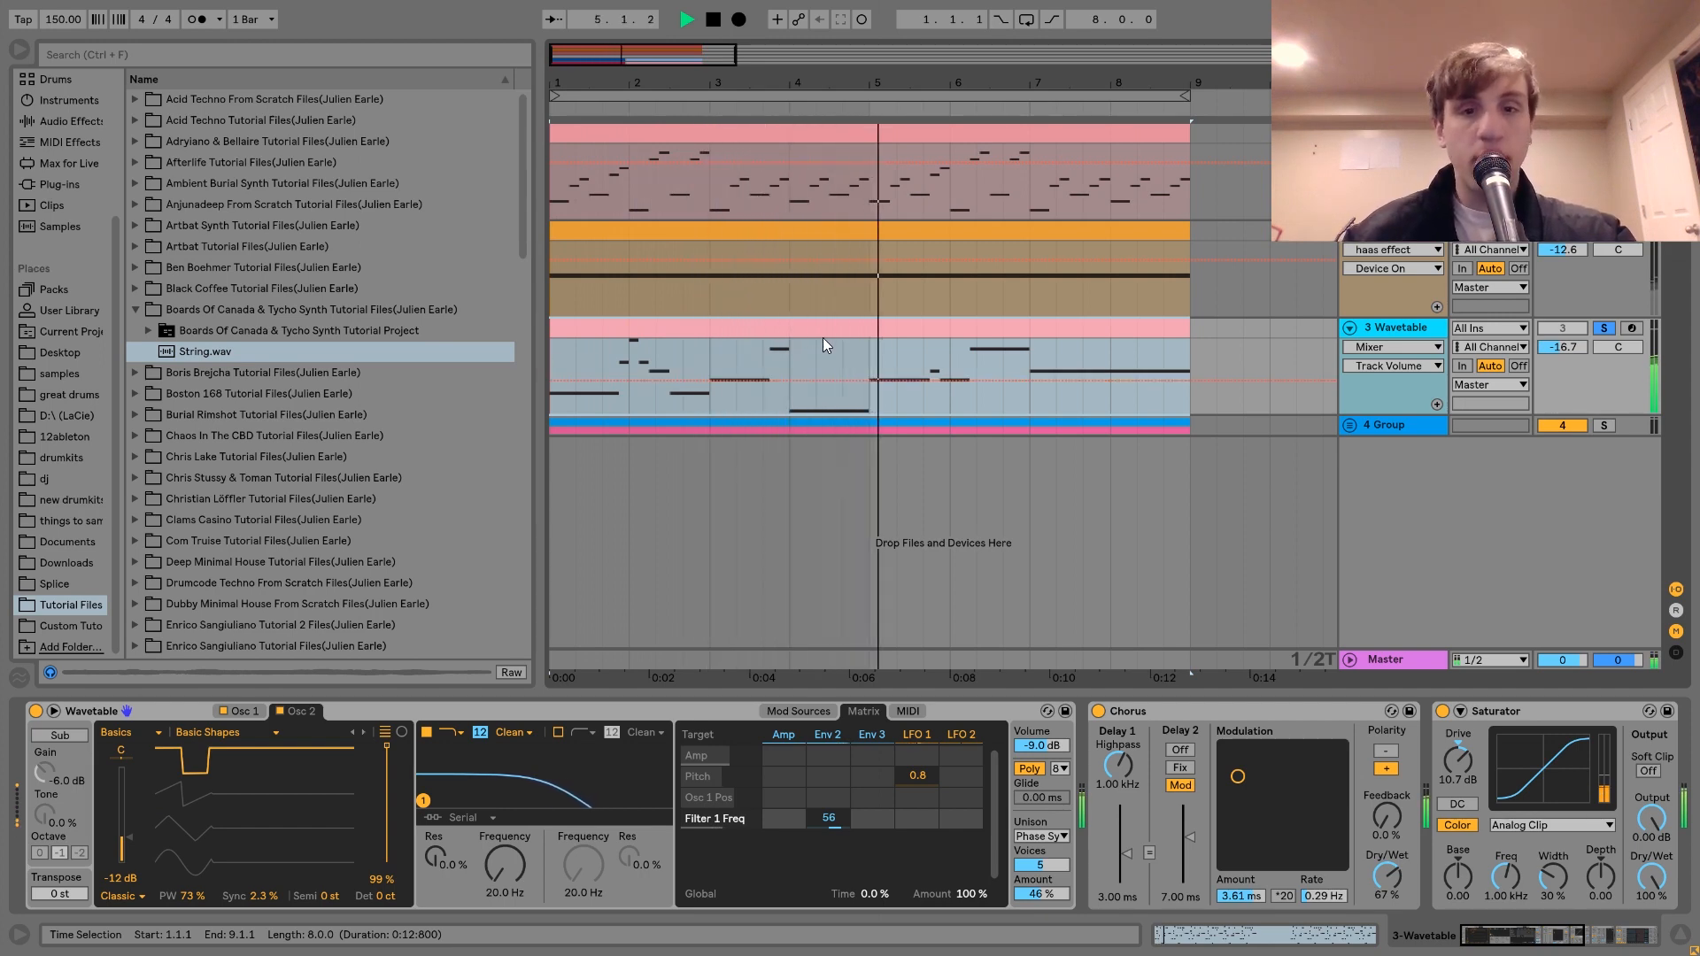
key(space)
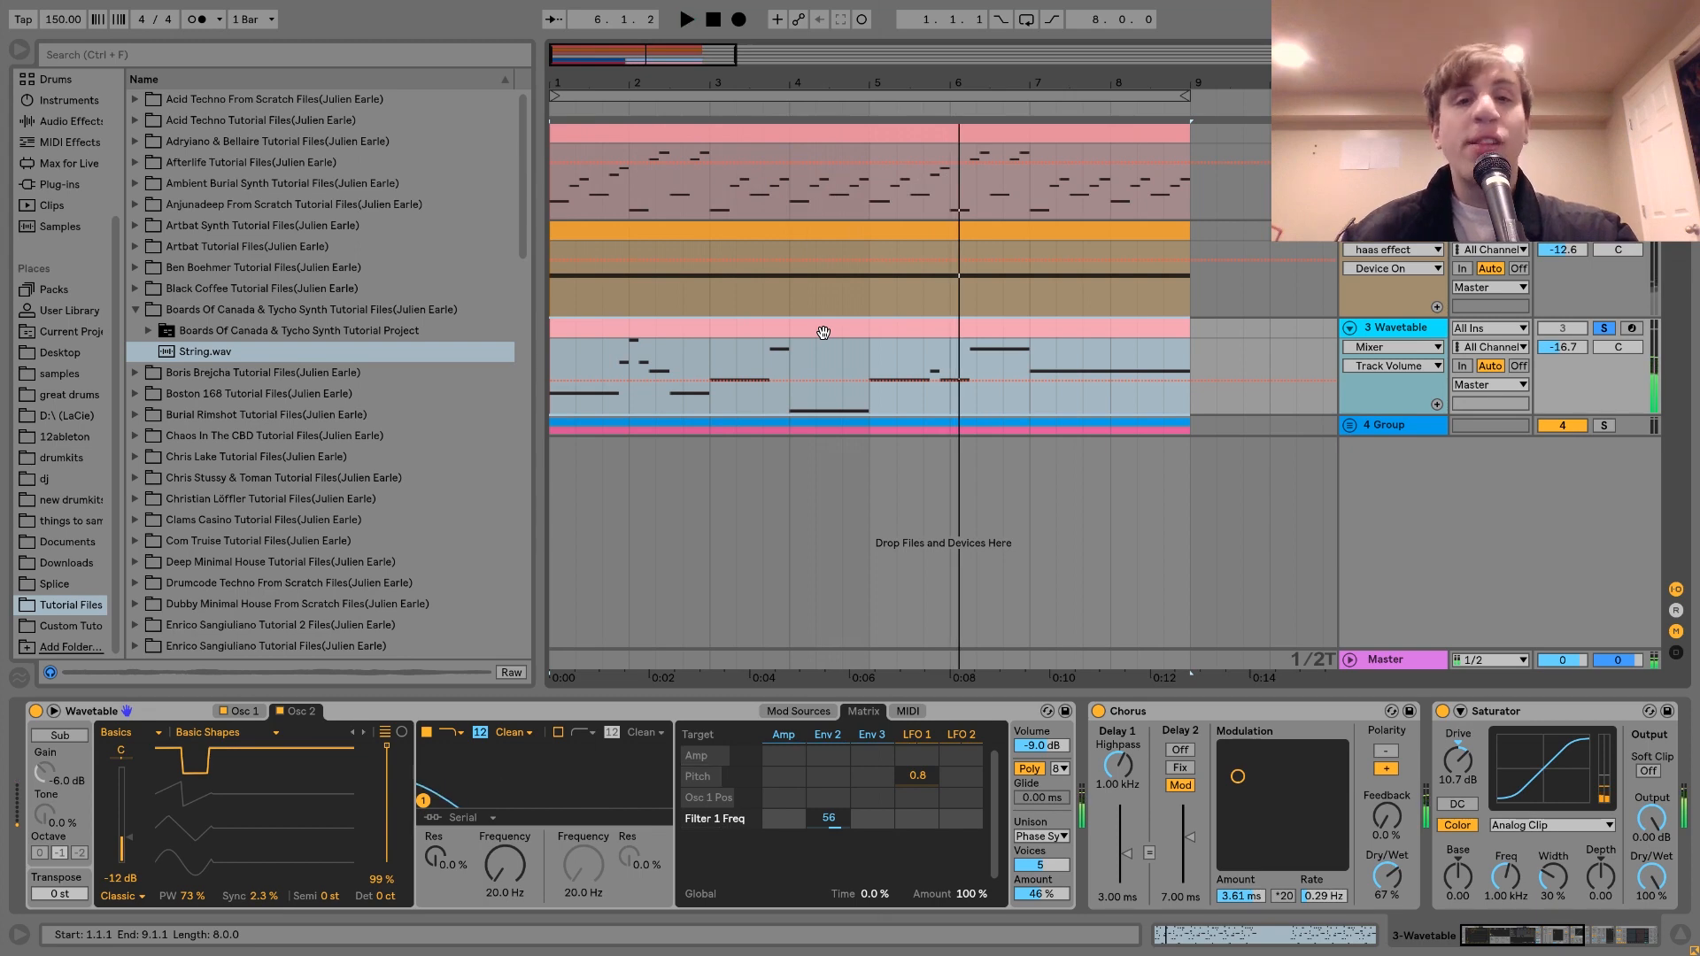
- Examine the Wavetable clip's MIDI notes during playback, return to the device chain, and replay the opening bars
double_click(823, 332)
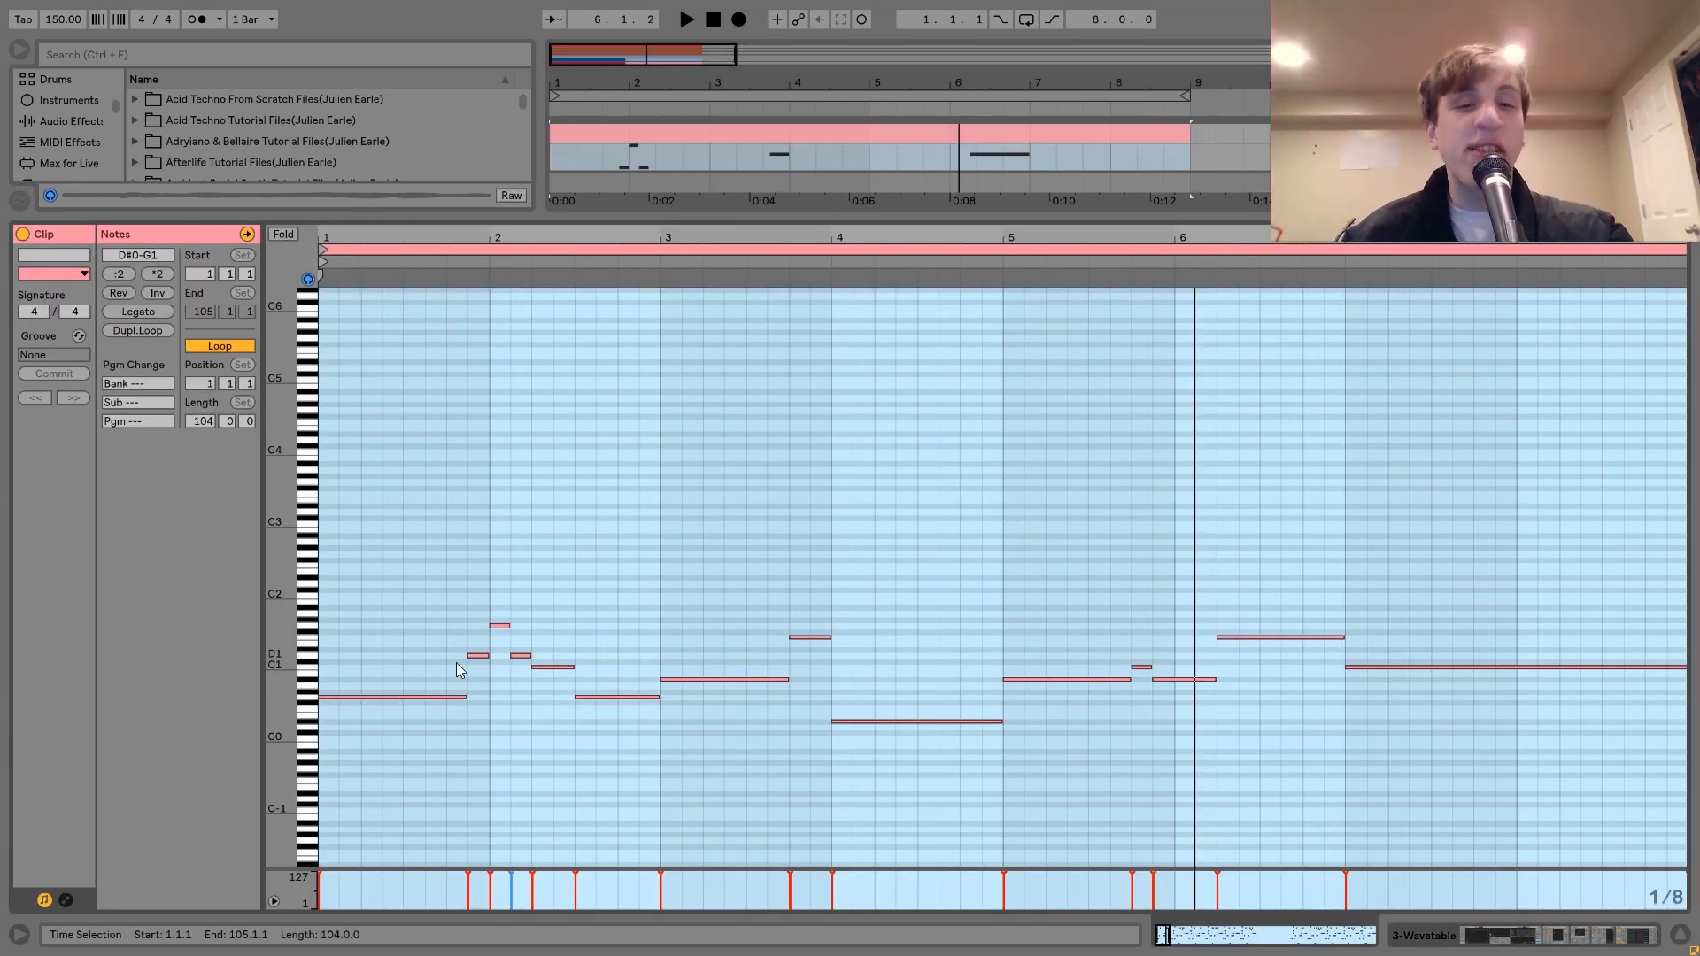
key(space)
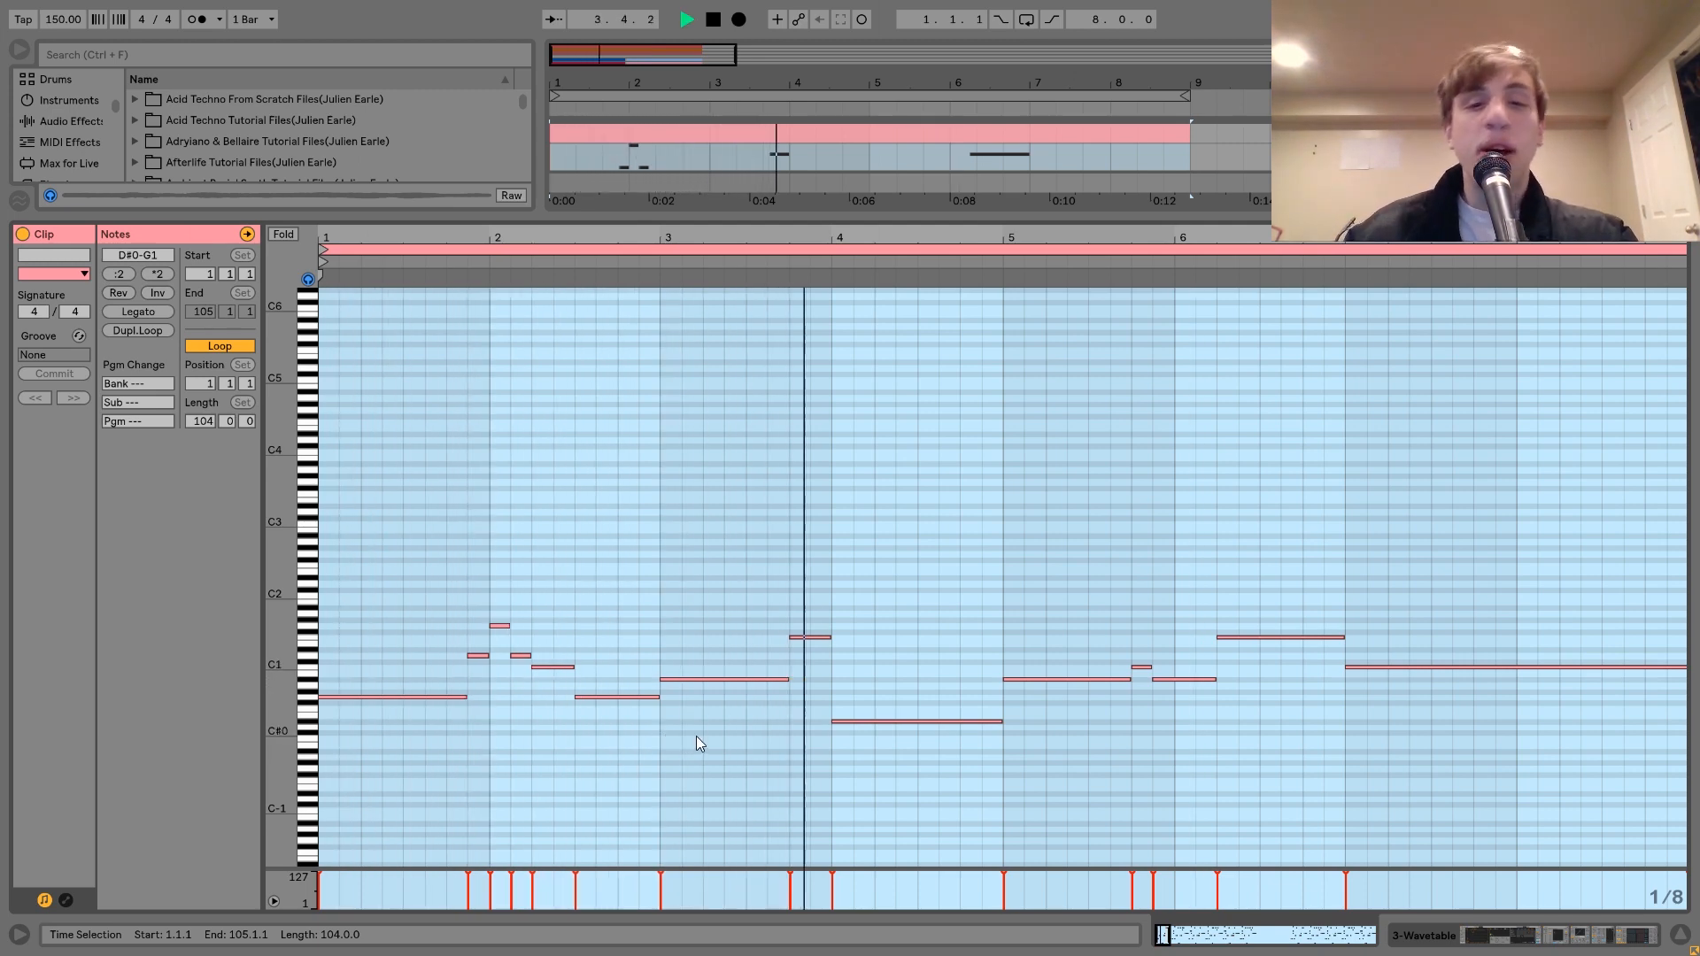
key(space)
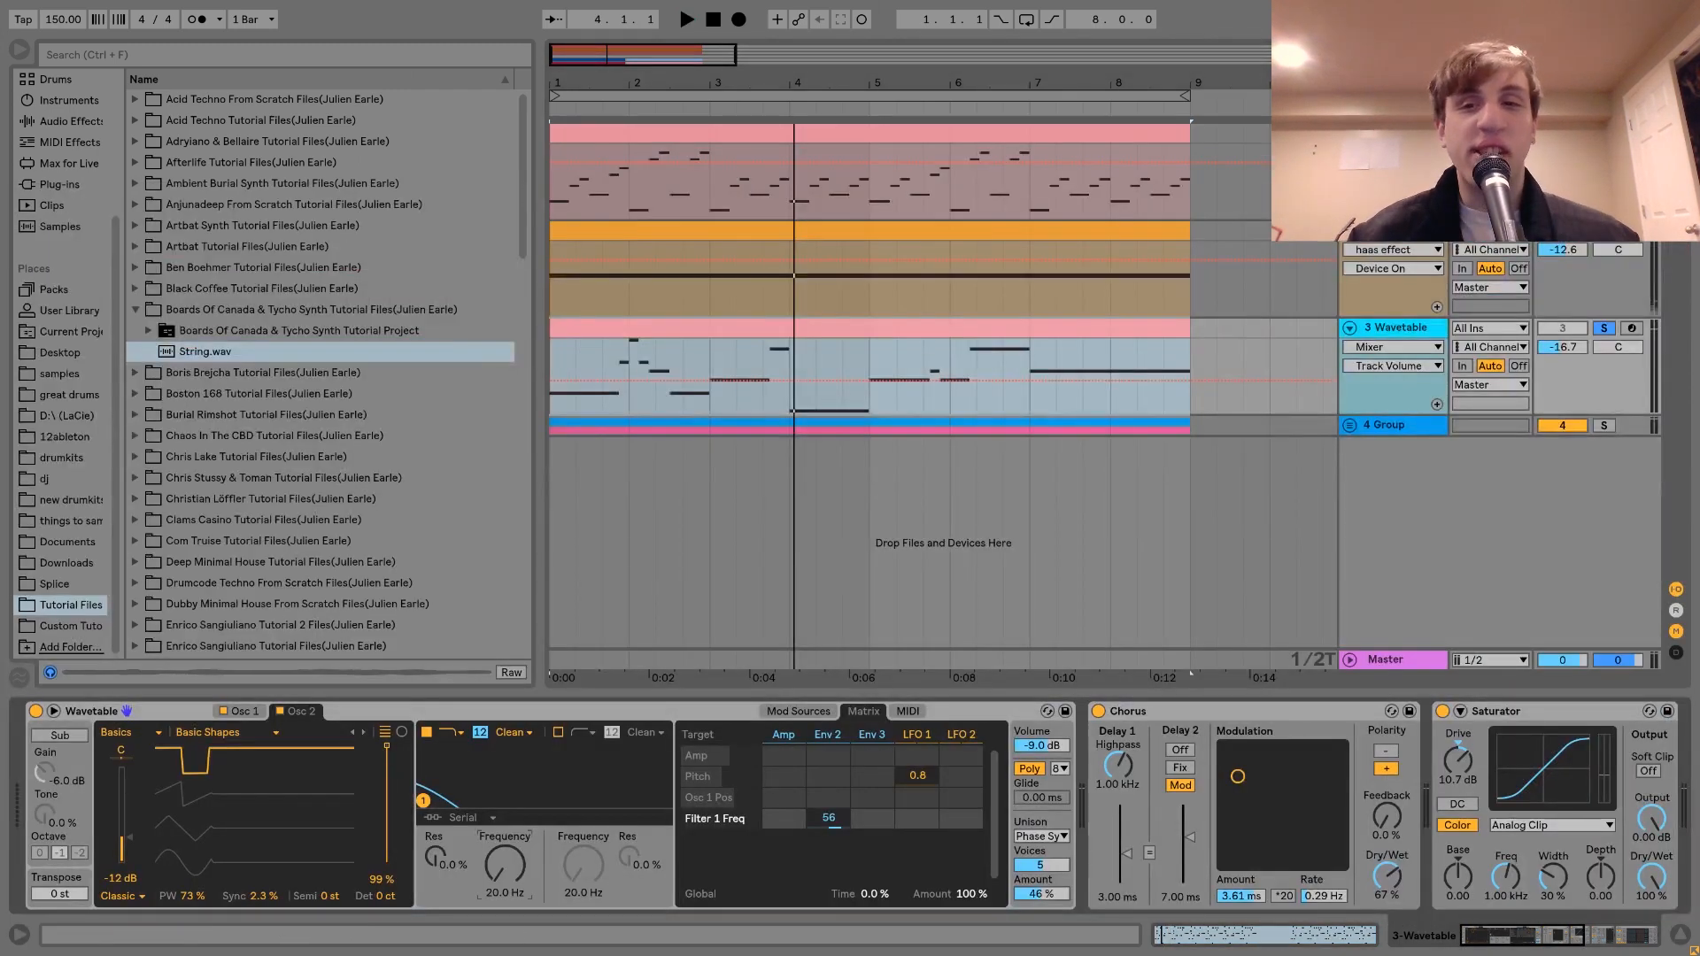
key(space)
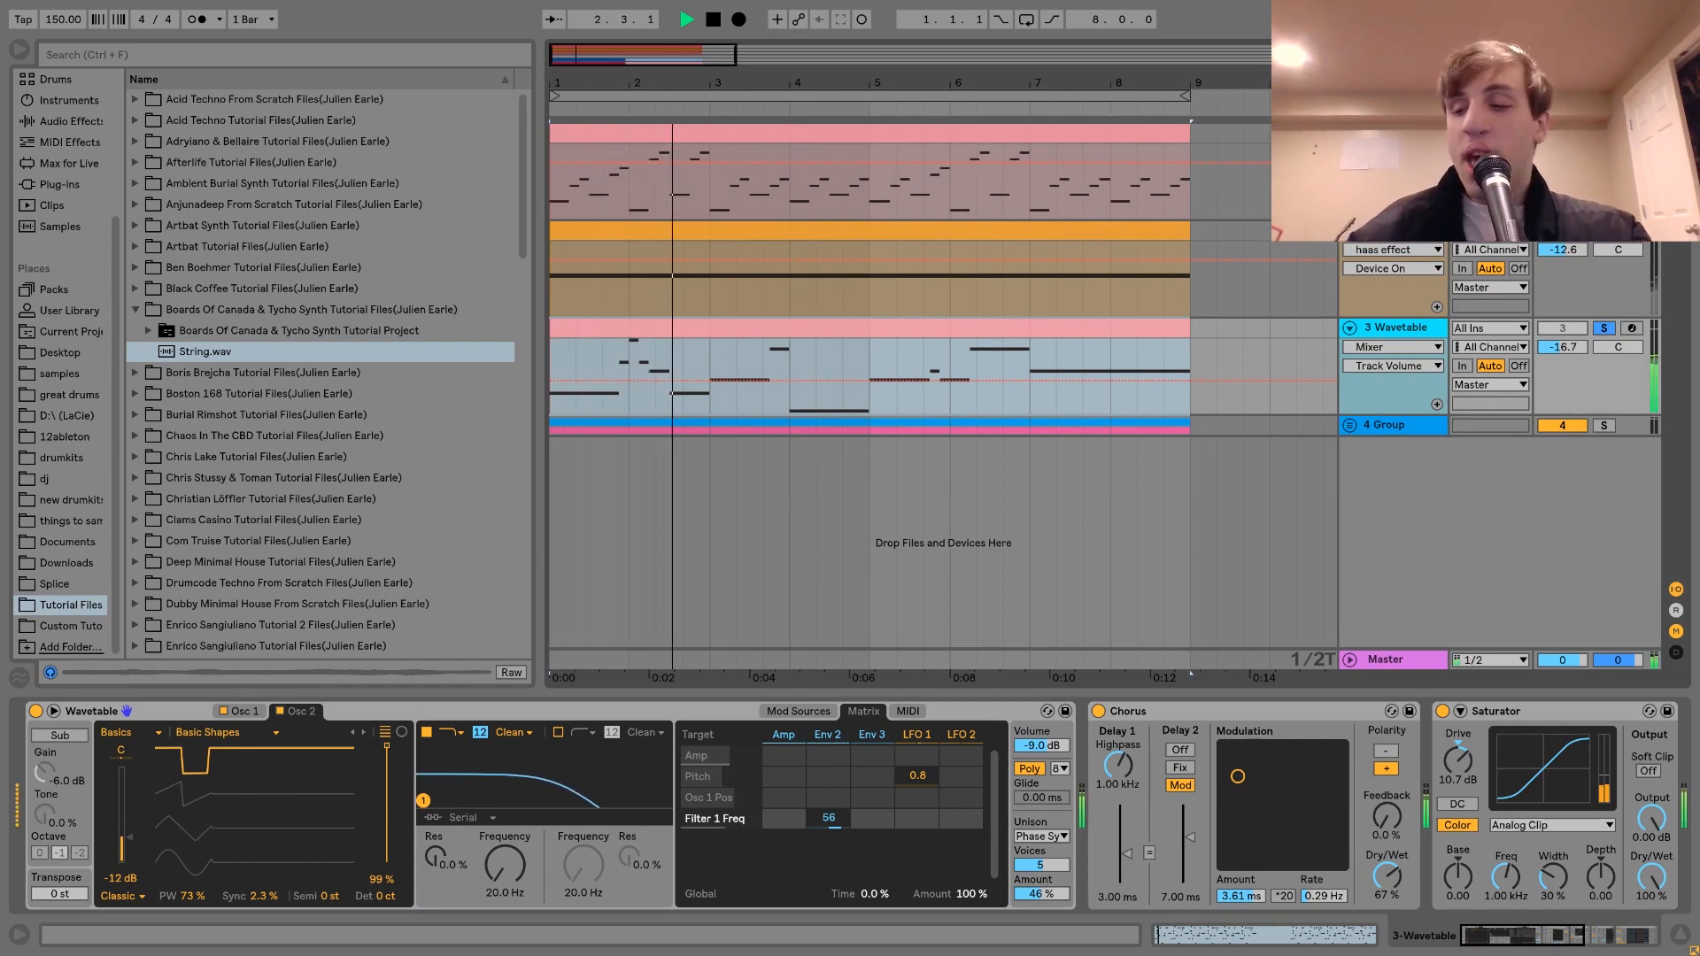
key(space)
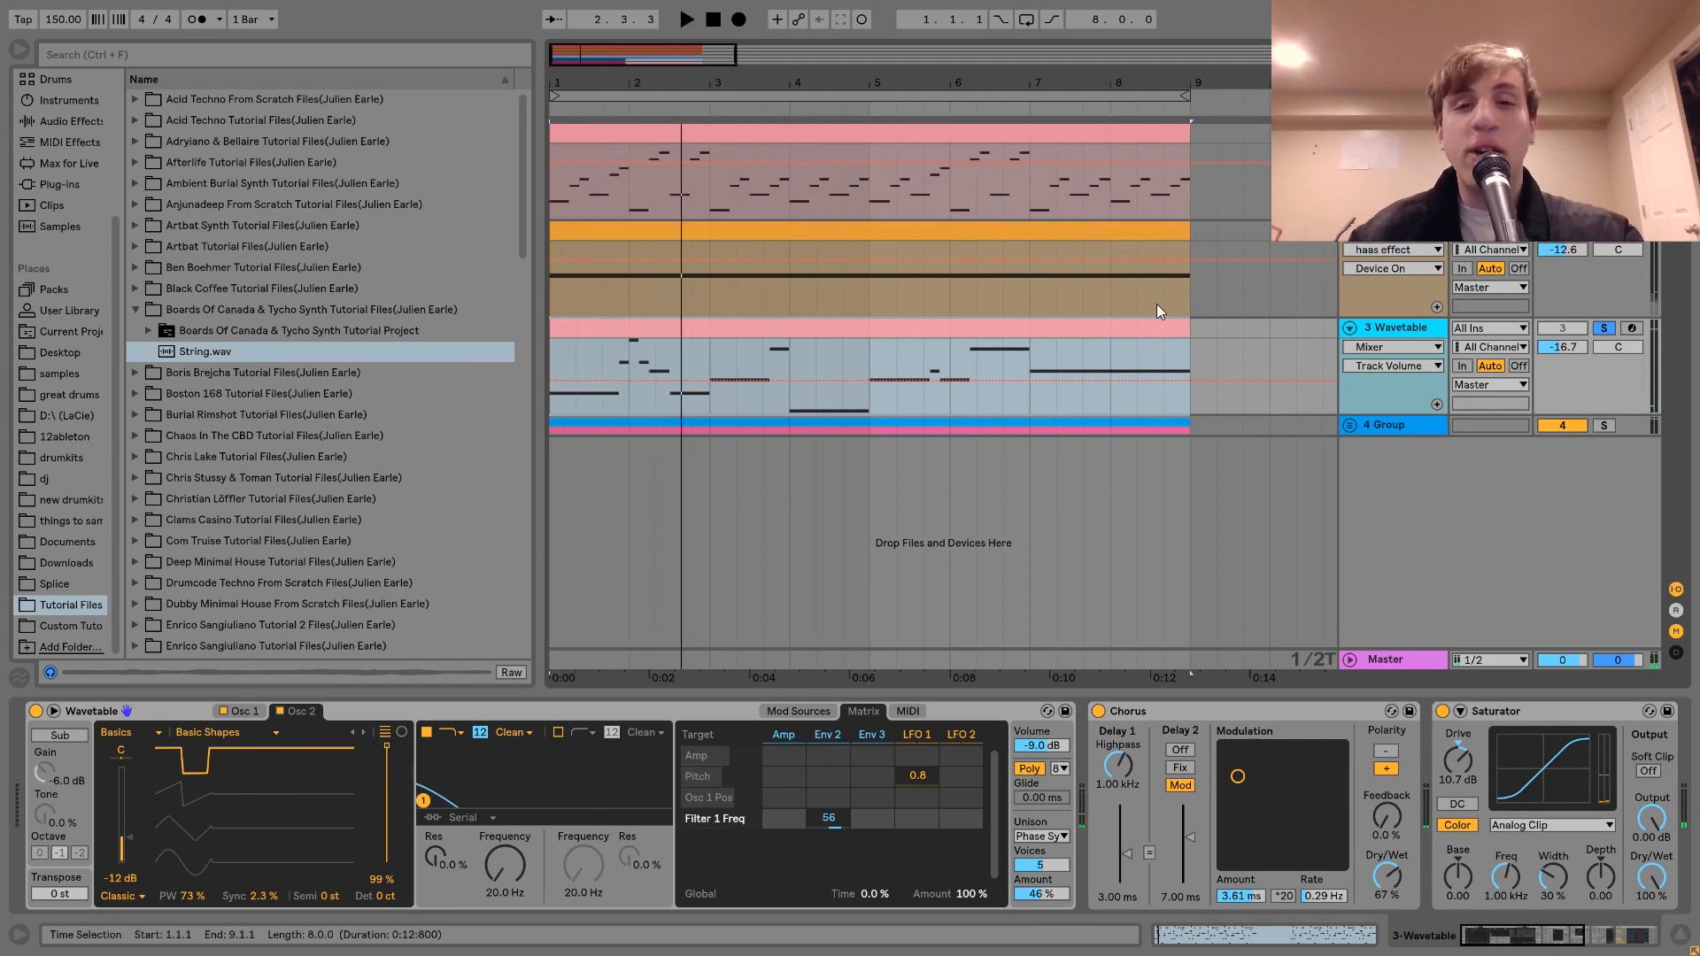
- Reopen the Wavetable clip's notes, play the opening two bars, and return to the track's devices
double_click(1101, 322)
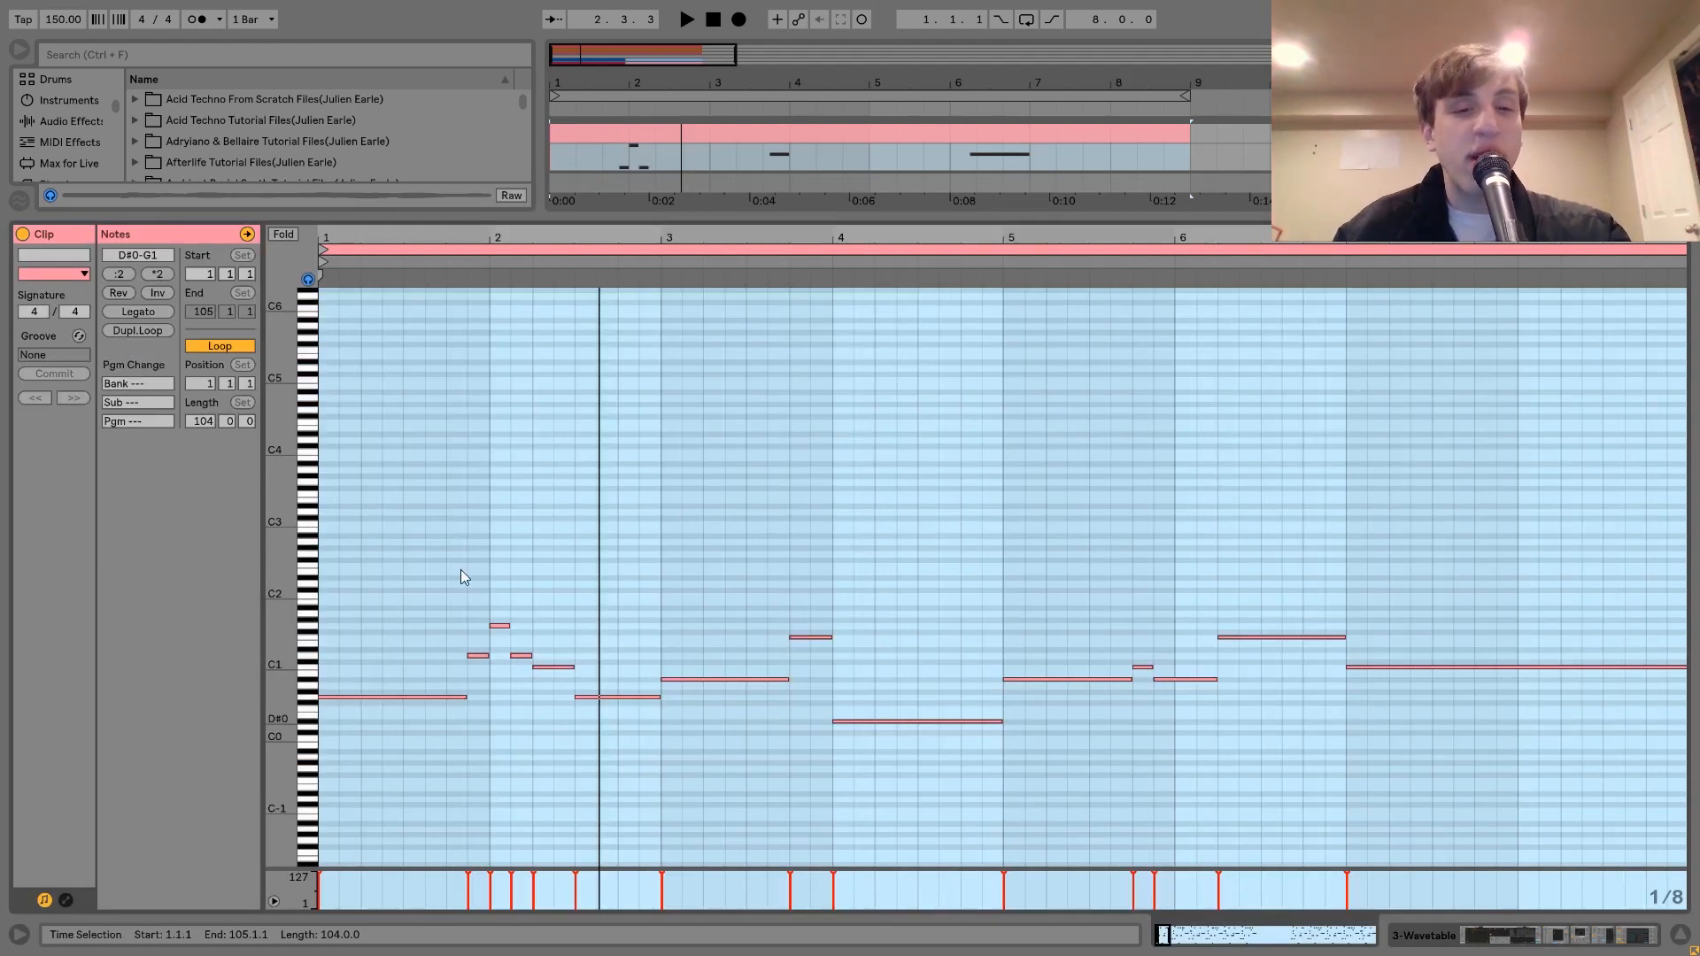
key(space)
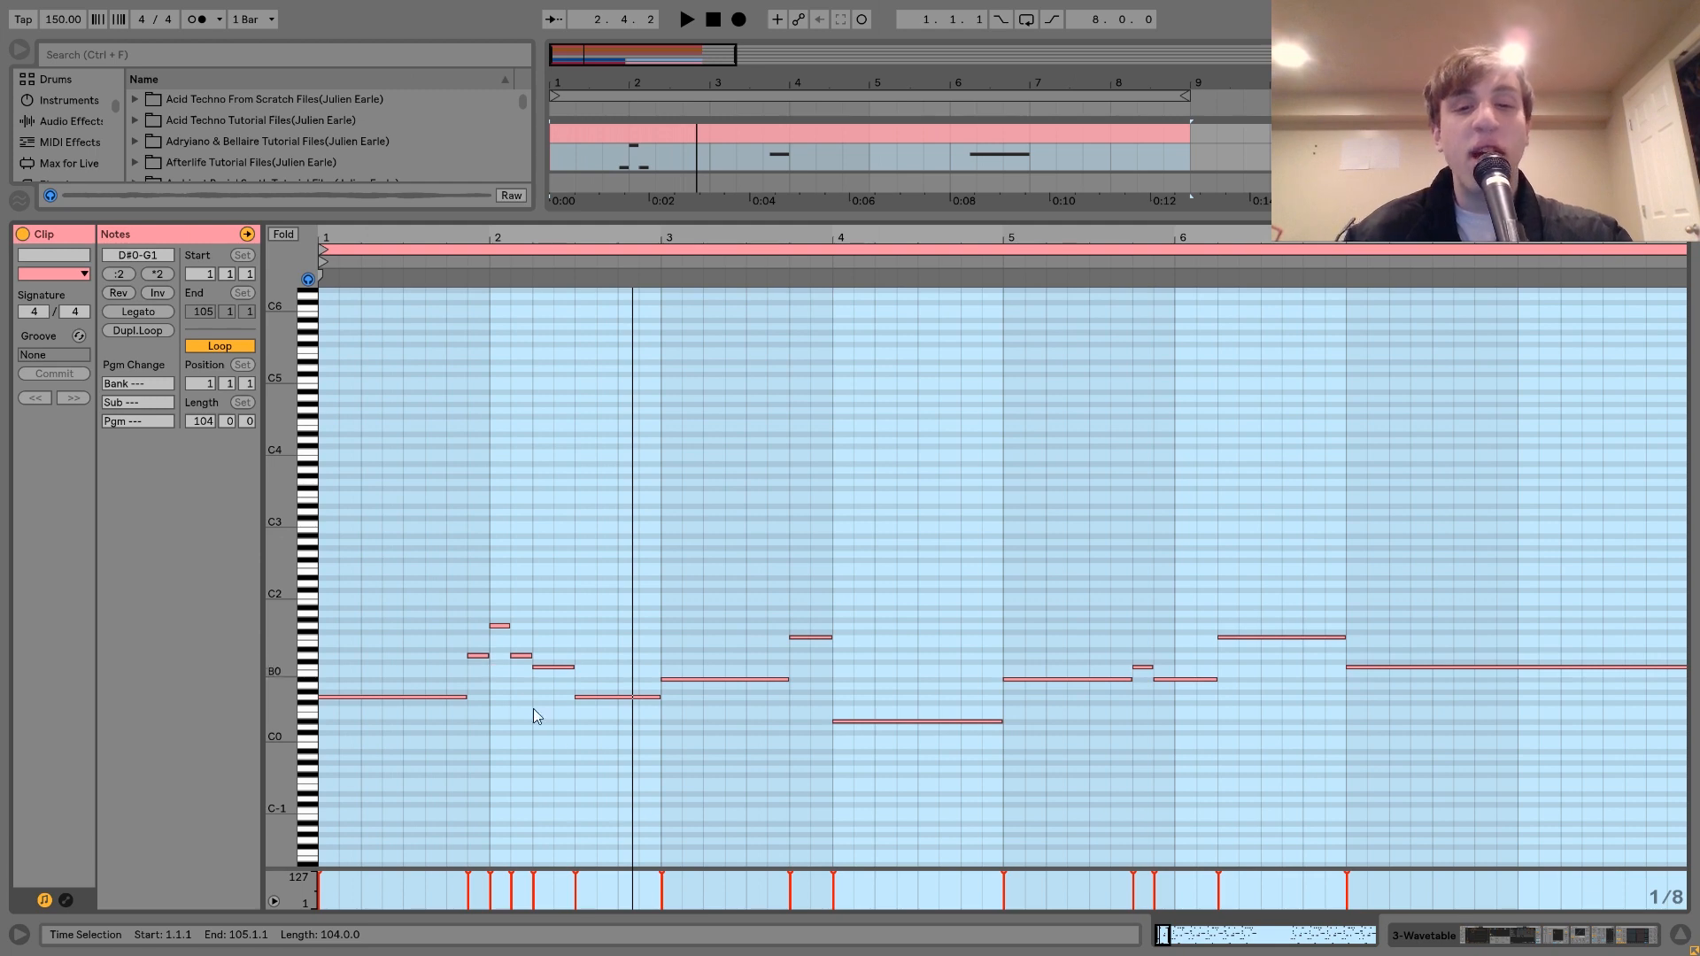
click(1560, 945)
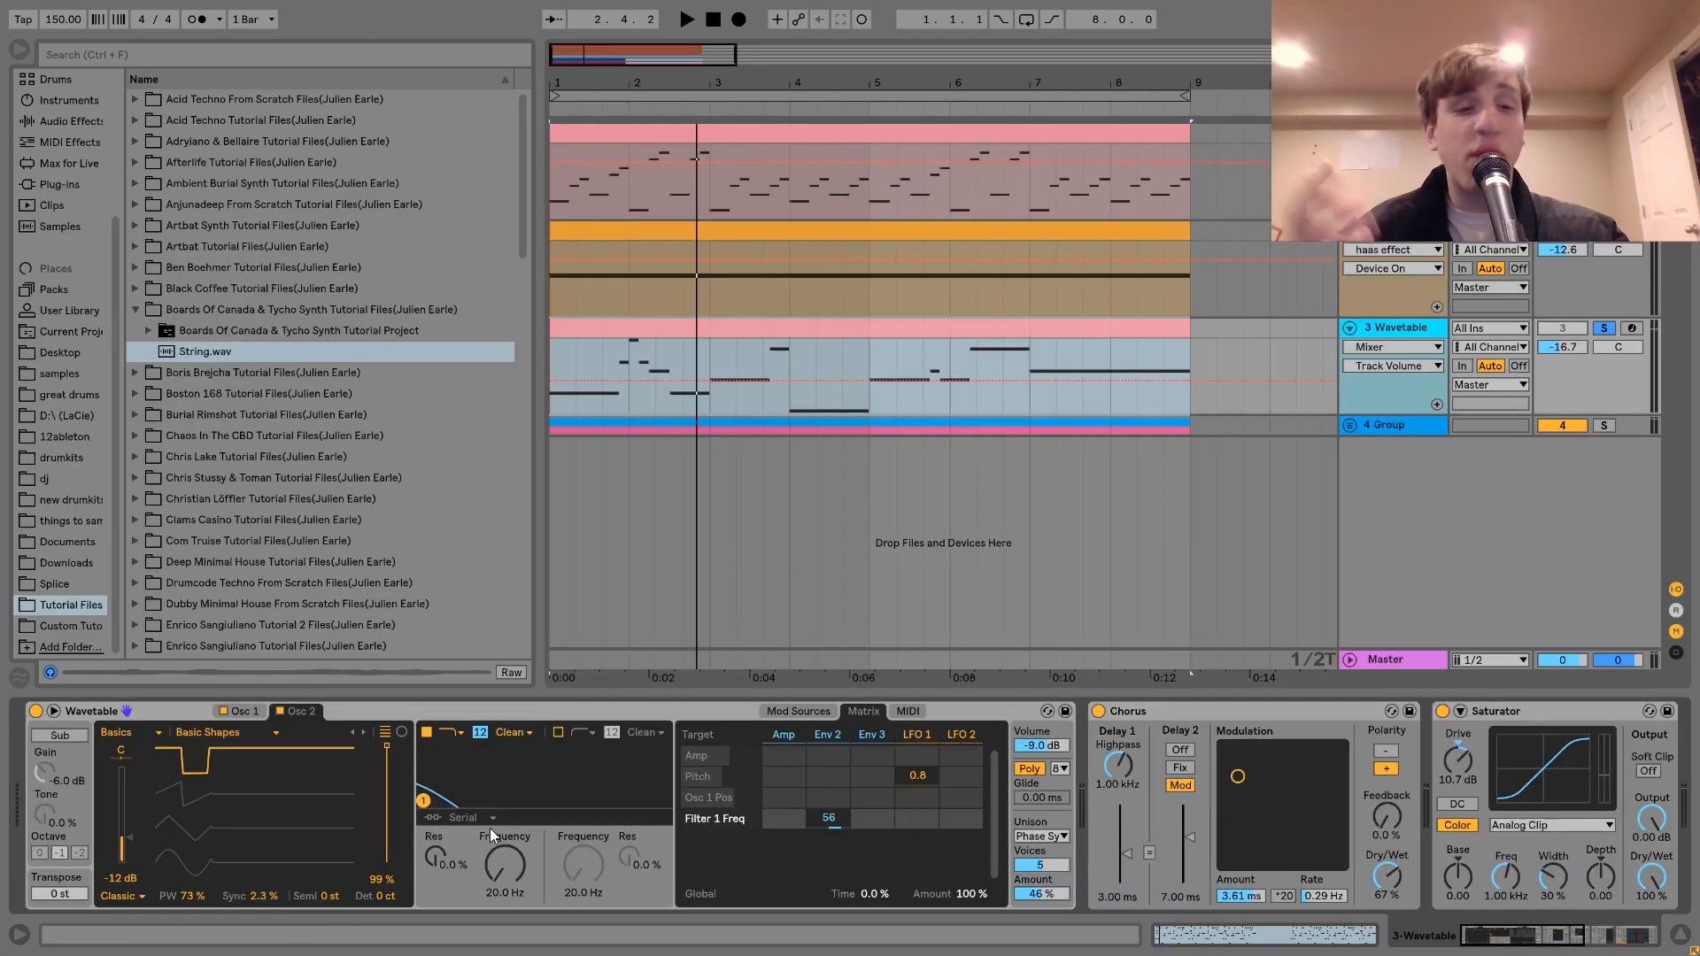
- Inspect Wavetable's Osc 1 and Osc 2, and audition the bass with Osc 2 and Filter 1 switched off
click(238, 711)
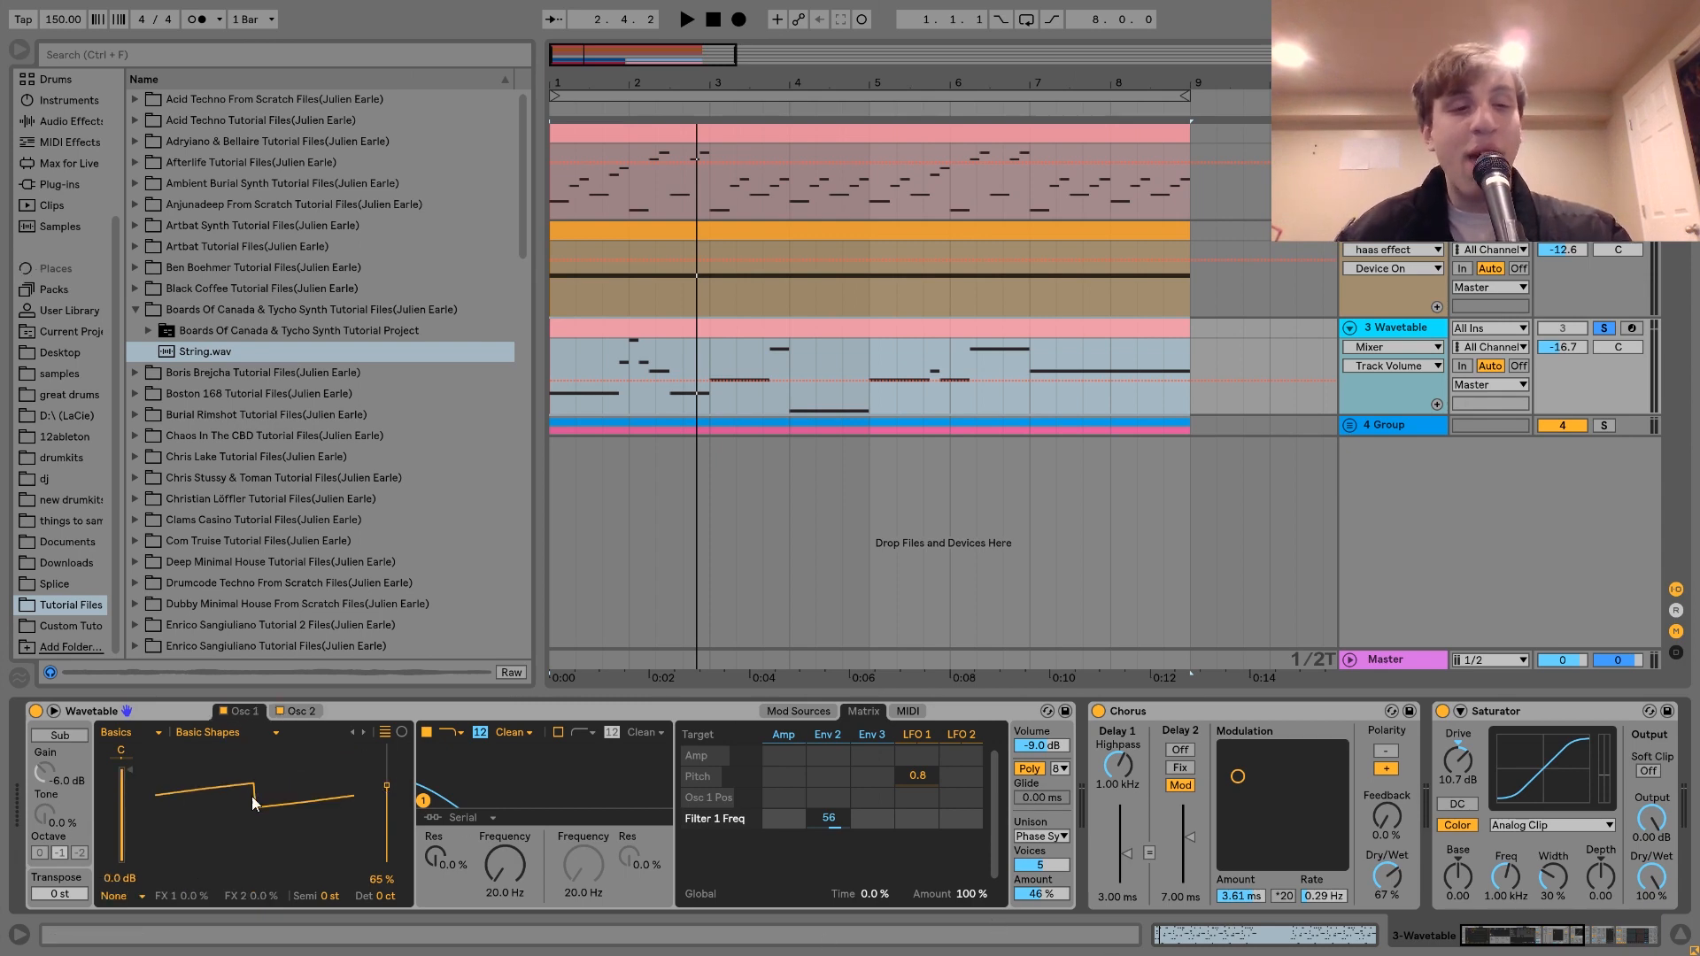
click(292, 714)
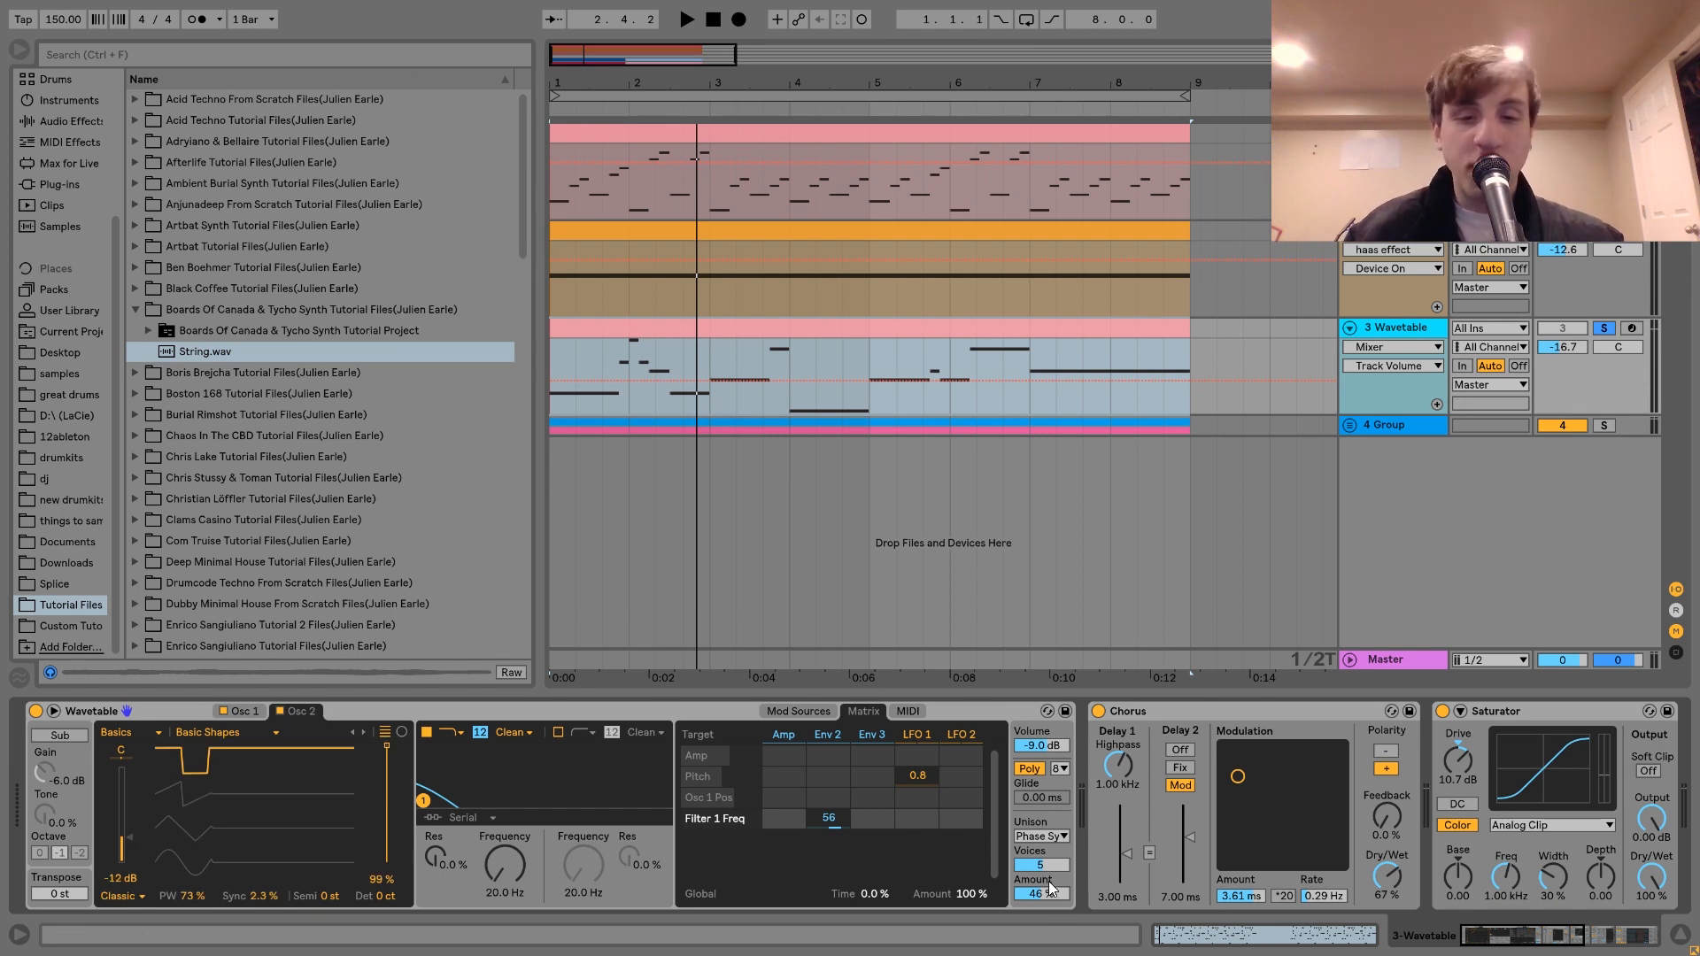
click(279, 712)
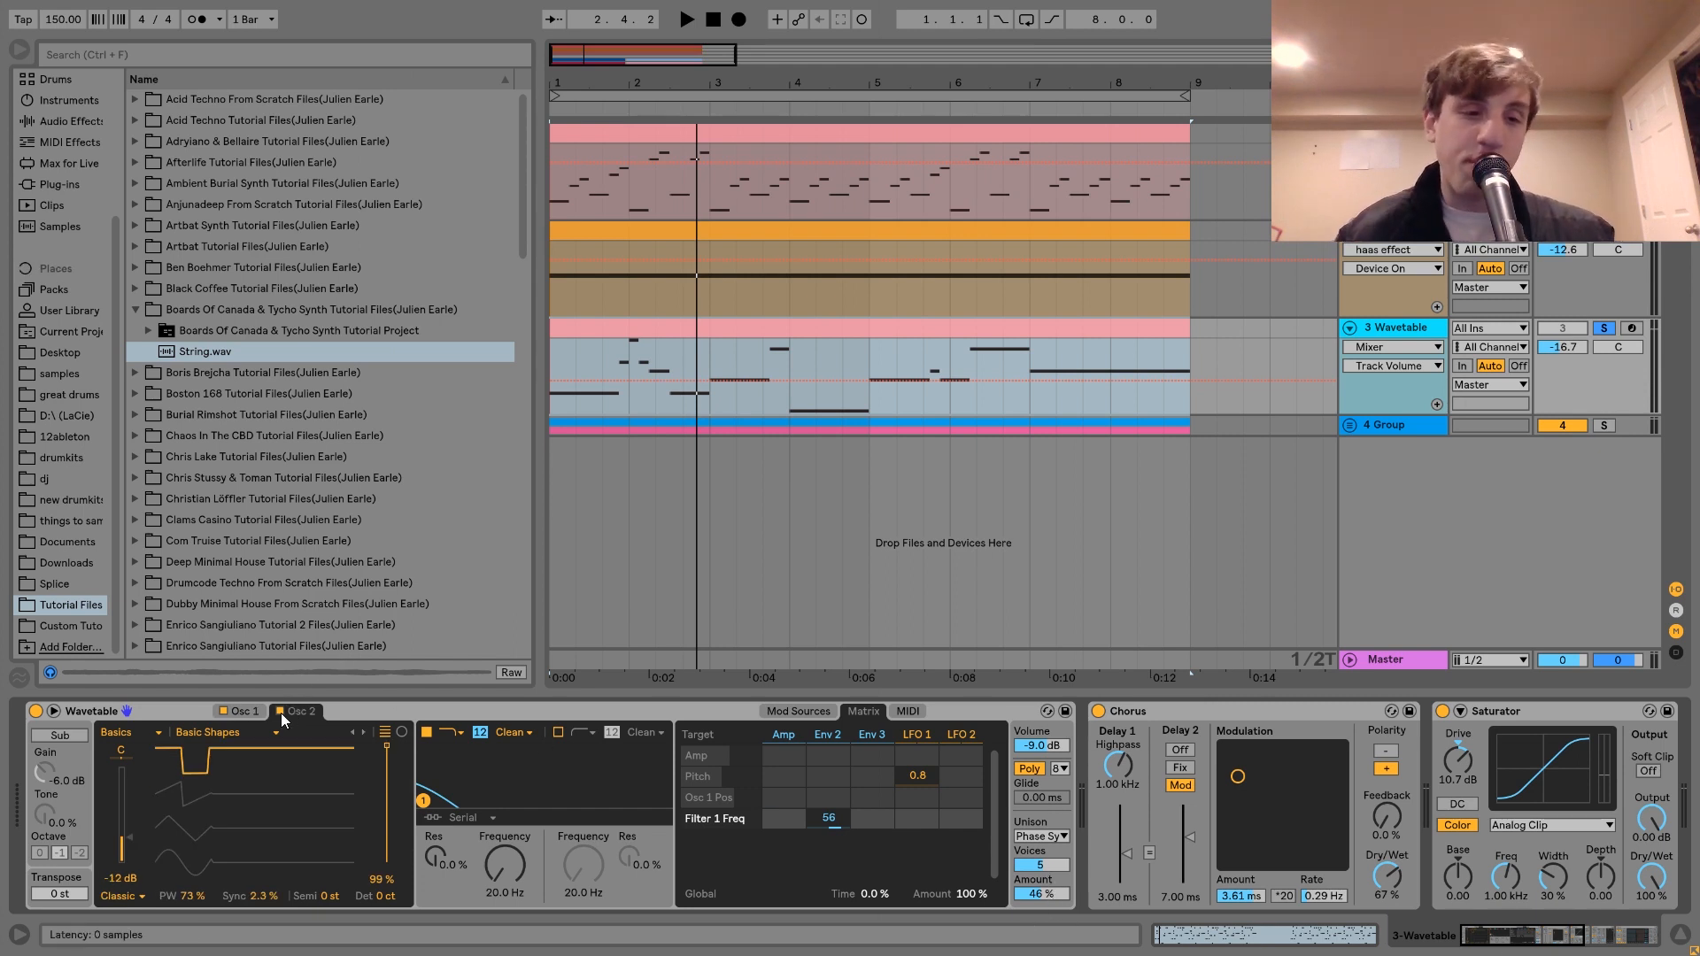
key(space)
click(426, 732)
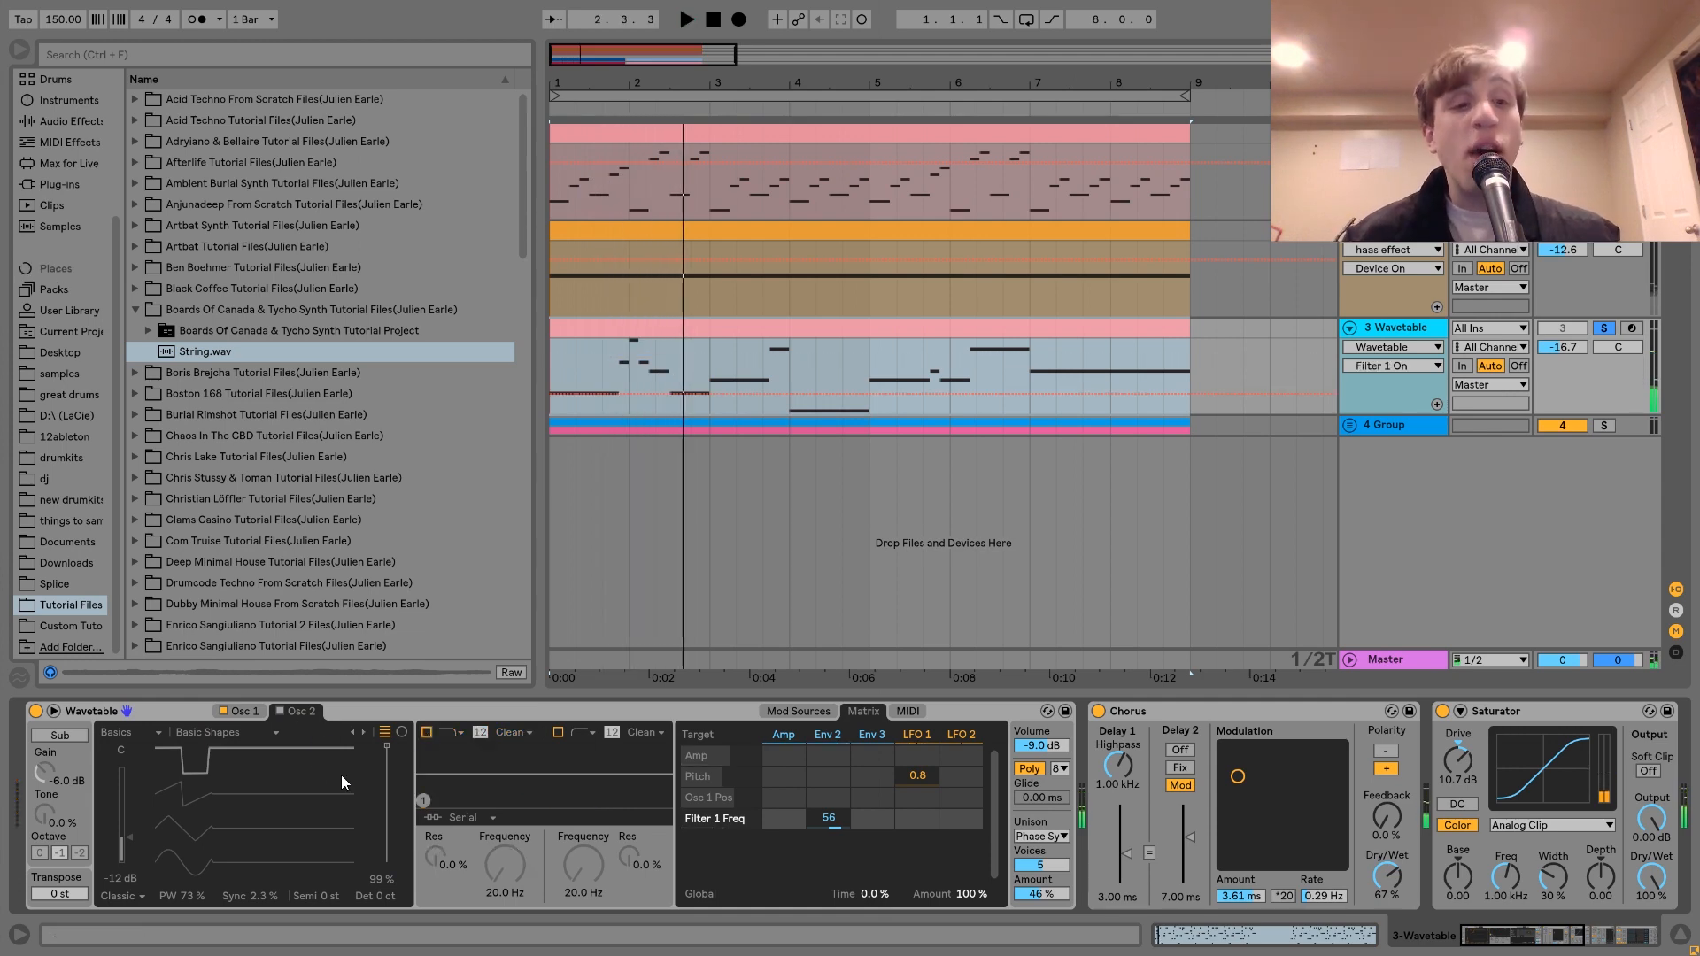
- Toggle Osc 2 in Wavetable, start playback with it off, and switch it on mid-playback to compare
click(278, 712)
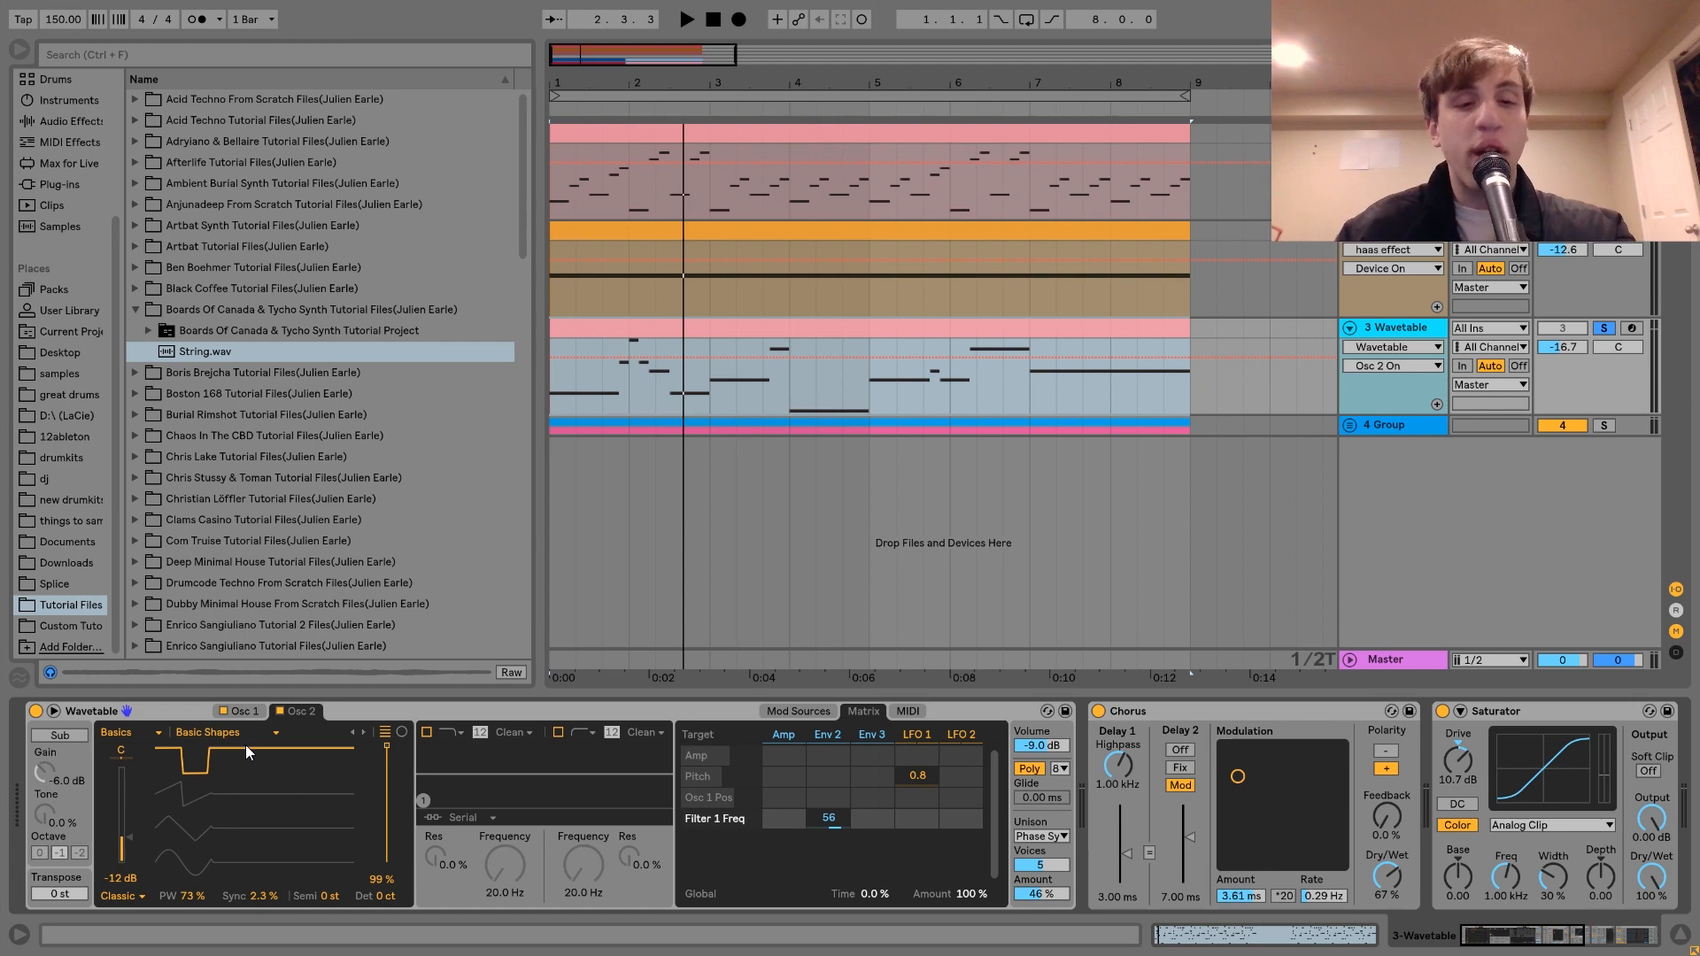
click(280, 710)
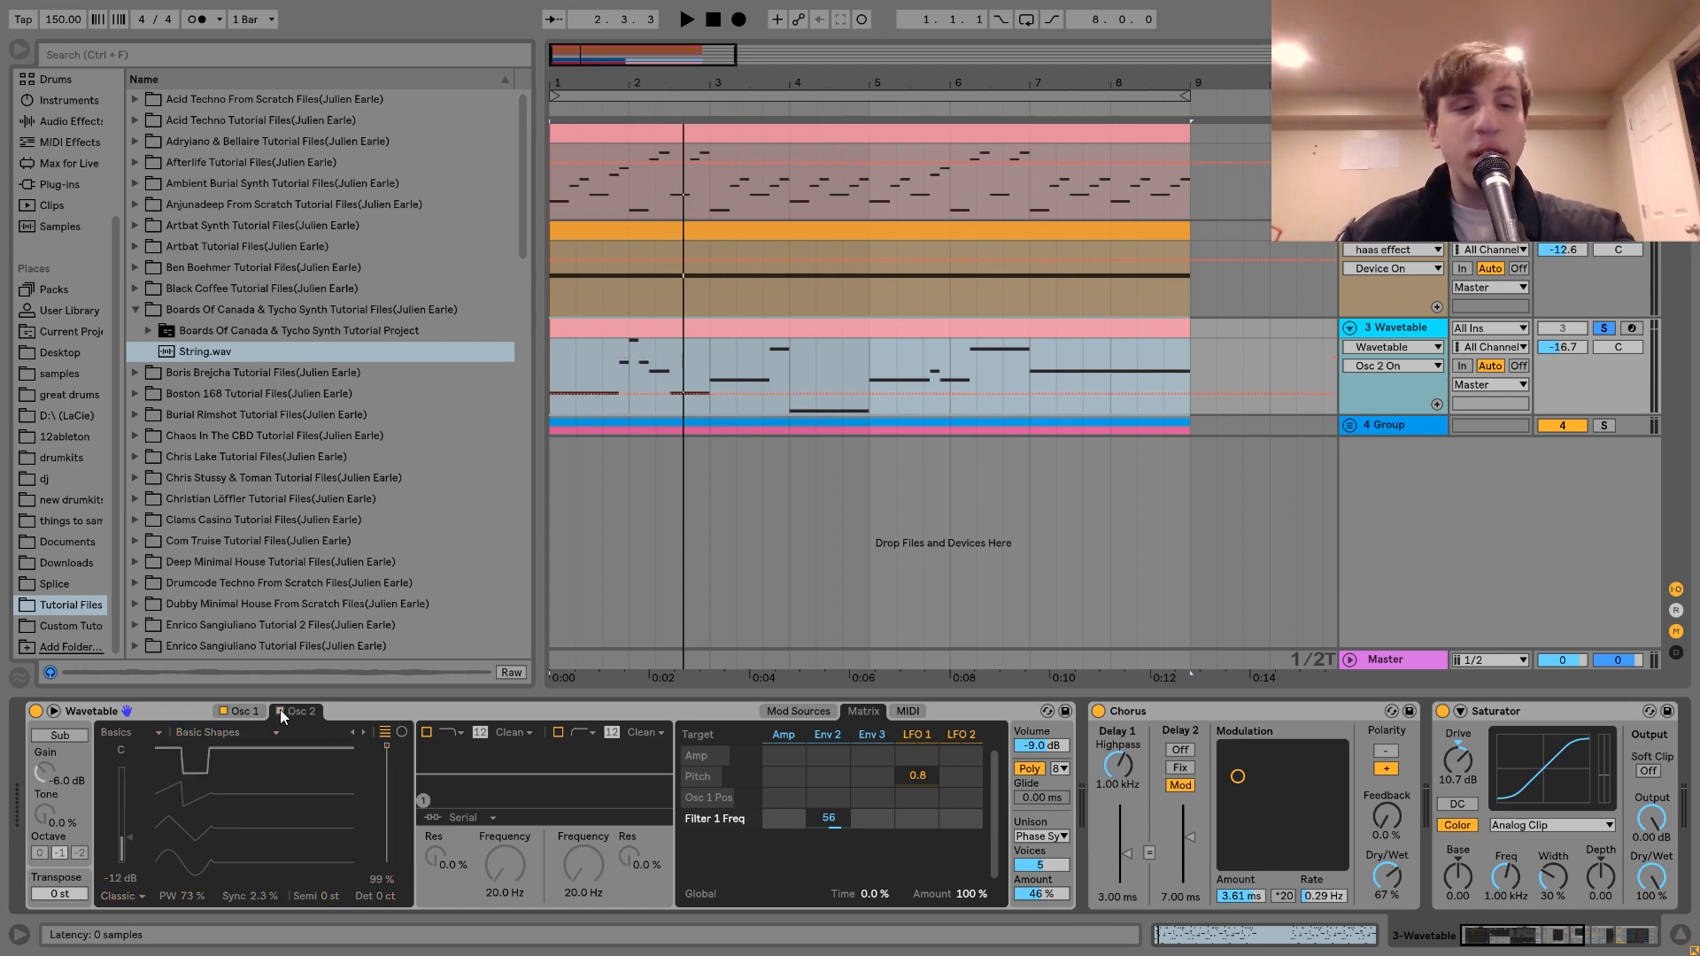
key(space)
click(280, 710)
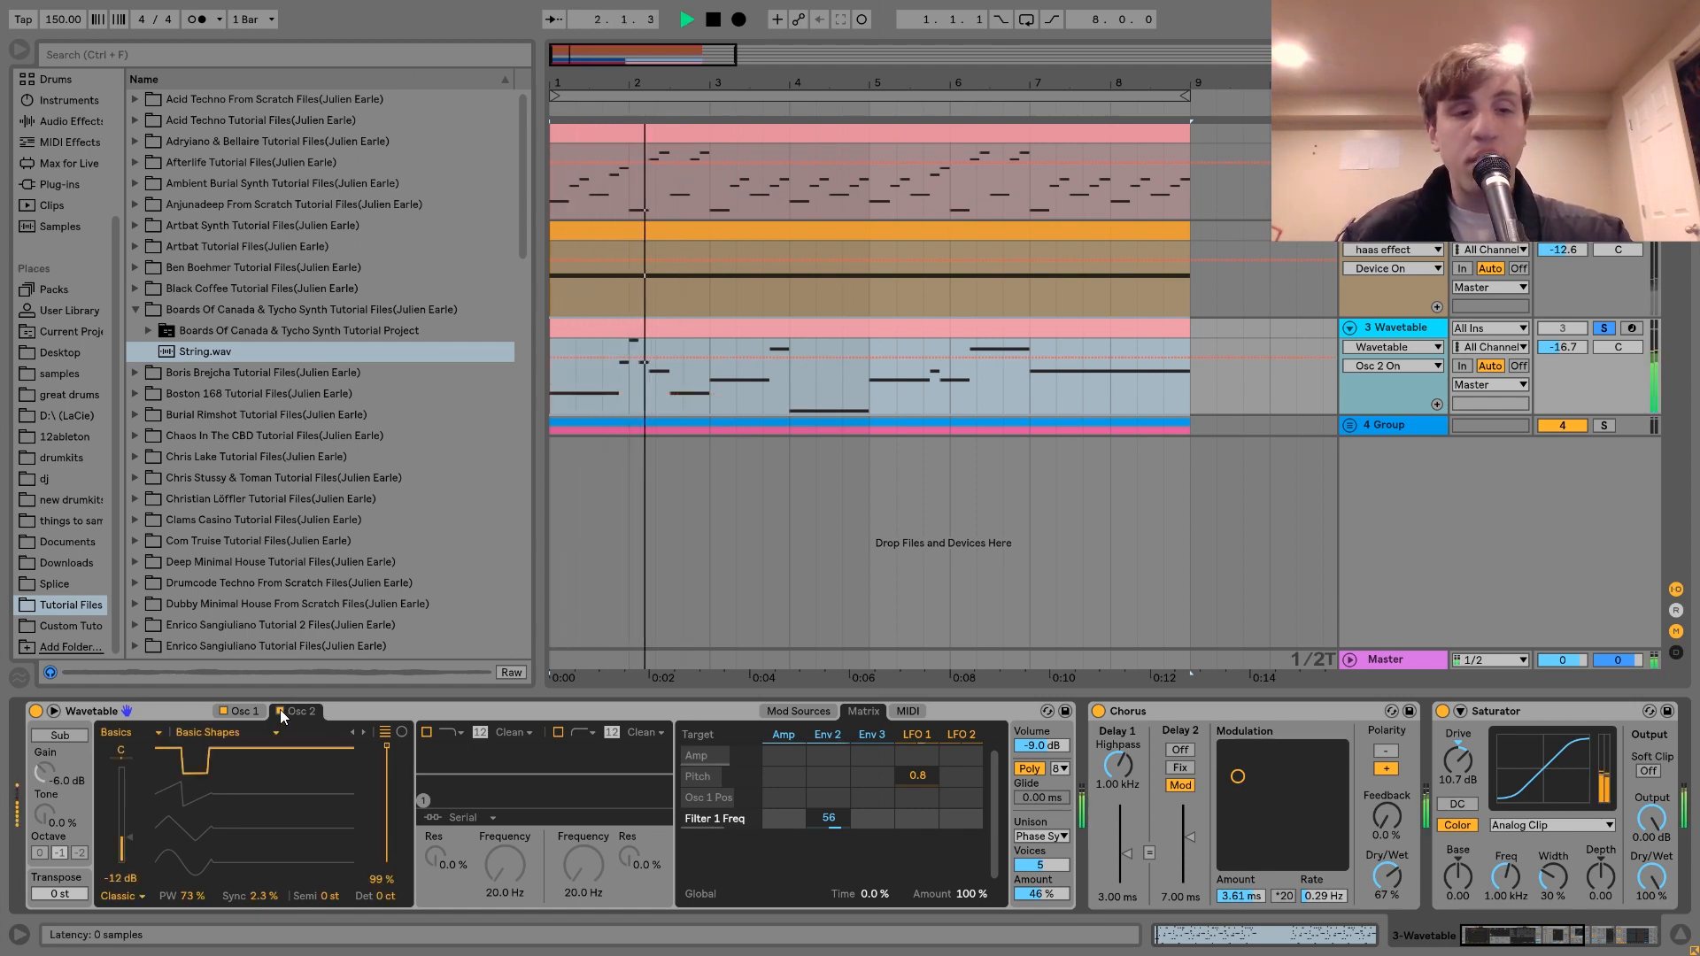
key(space)
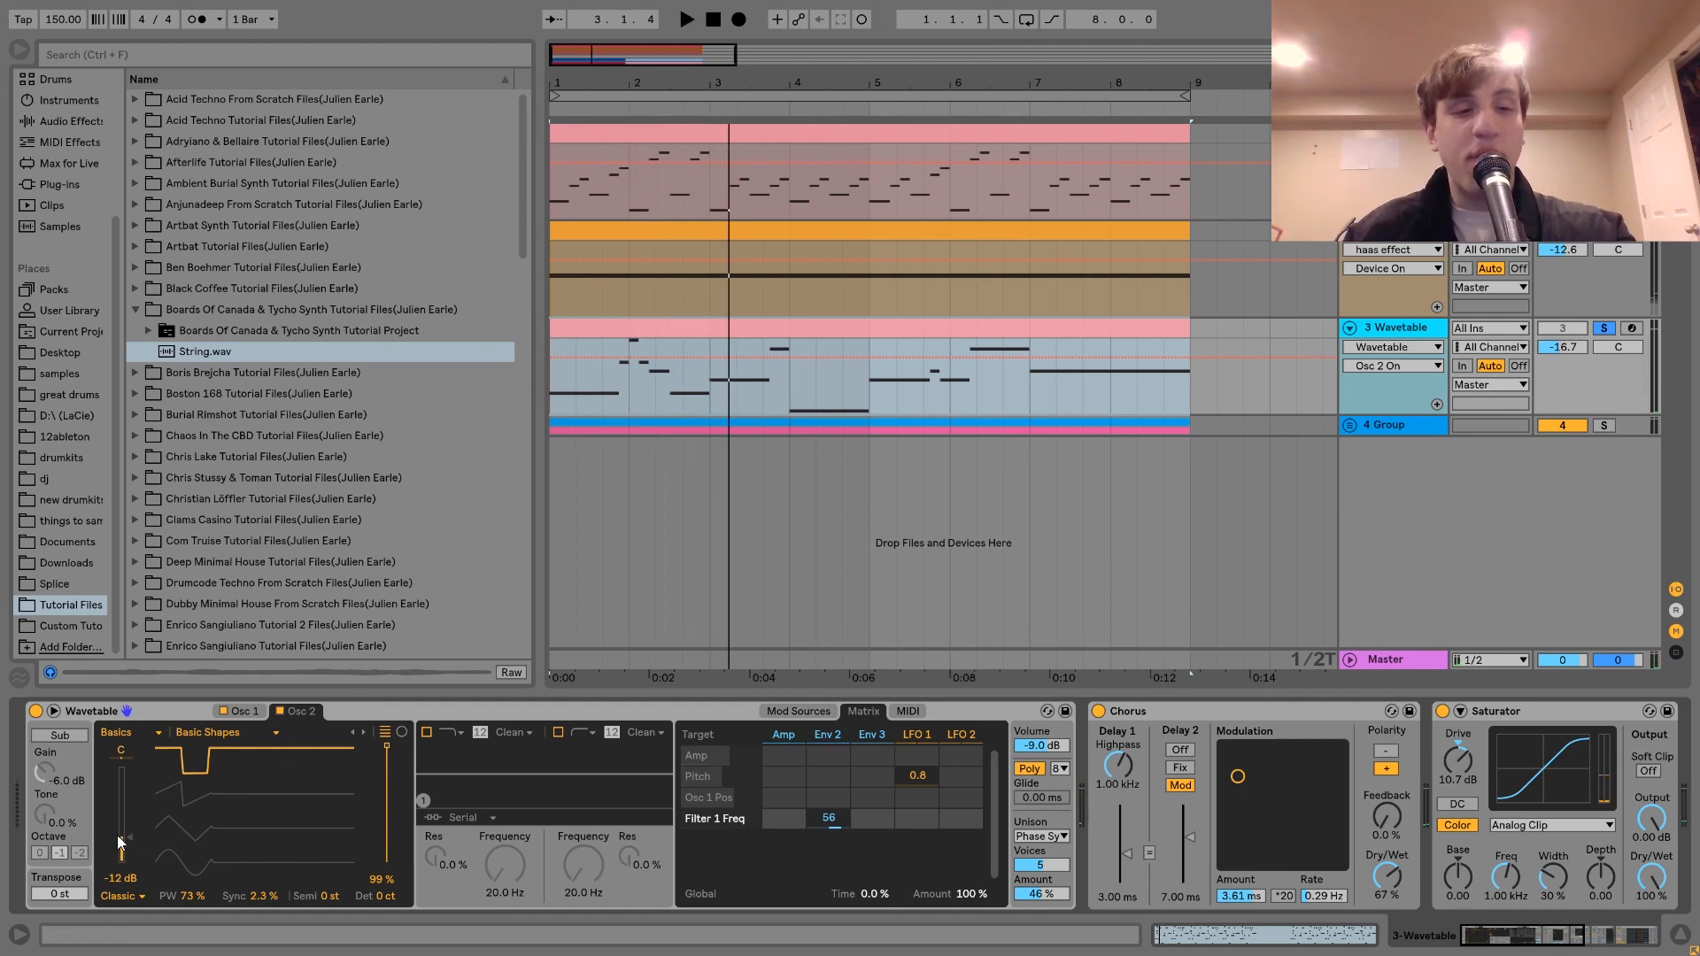
- Raise Osc 2's gain to -7.5 dB during playback and replay the bass, toggling Osc 2 to compare
key(space)
drag(117, 836, 117, 818)
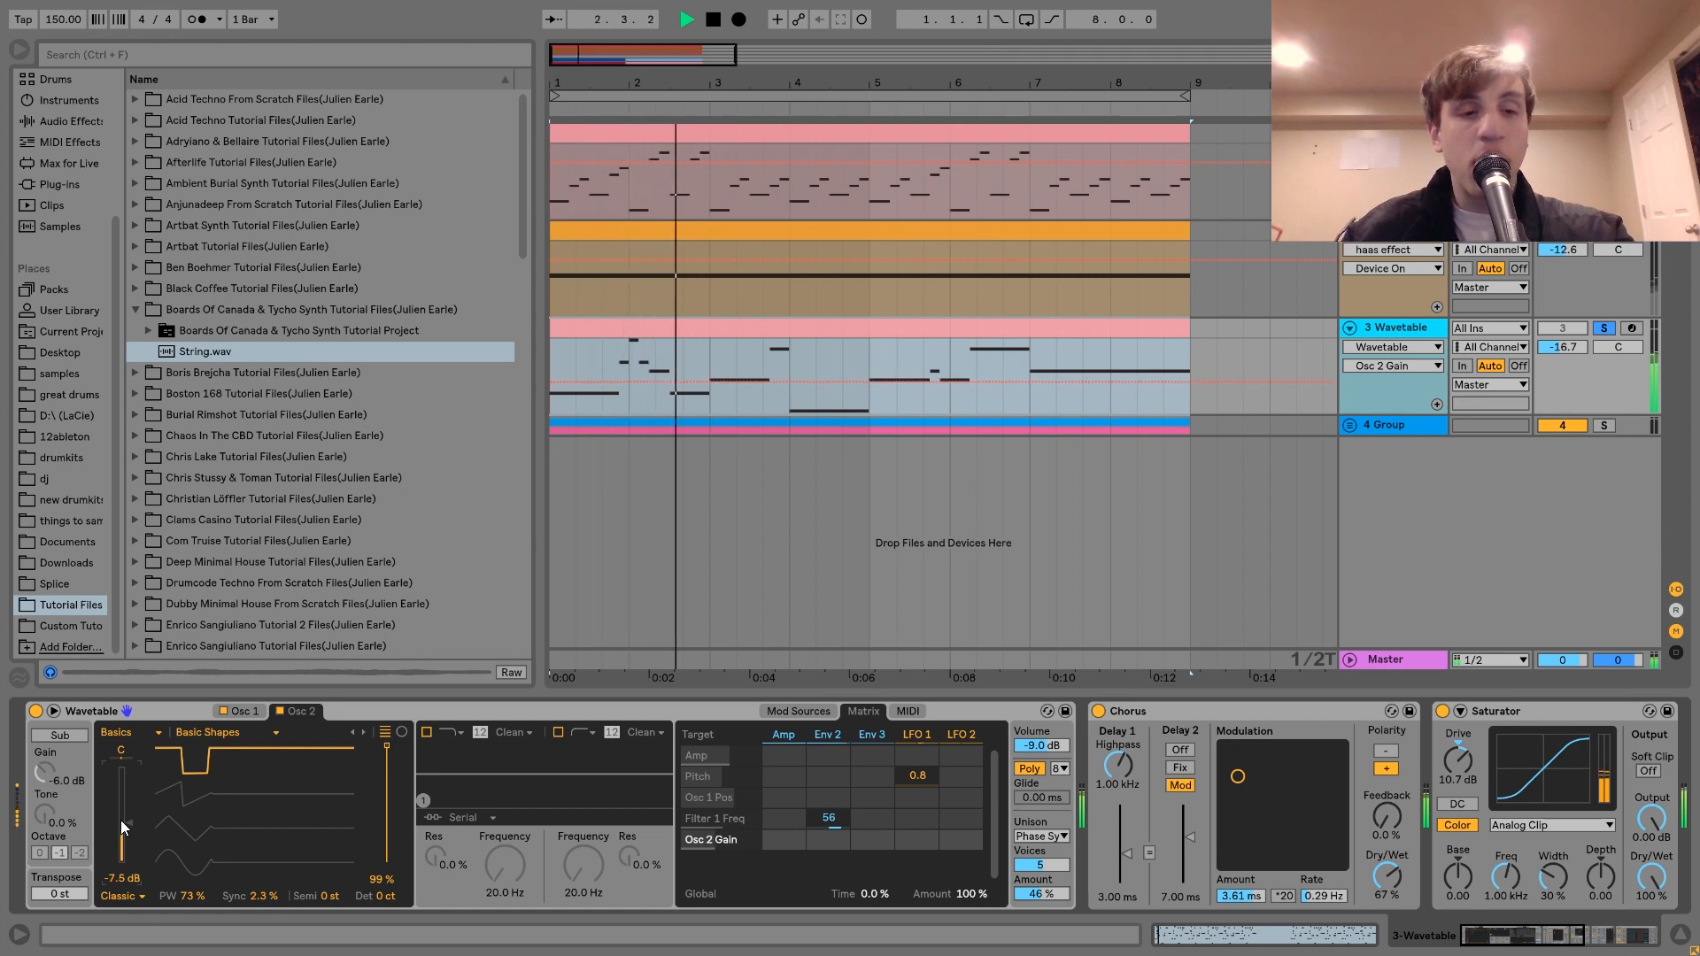
key(space)
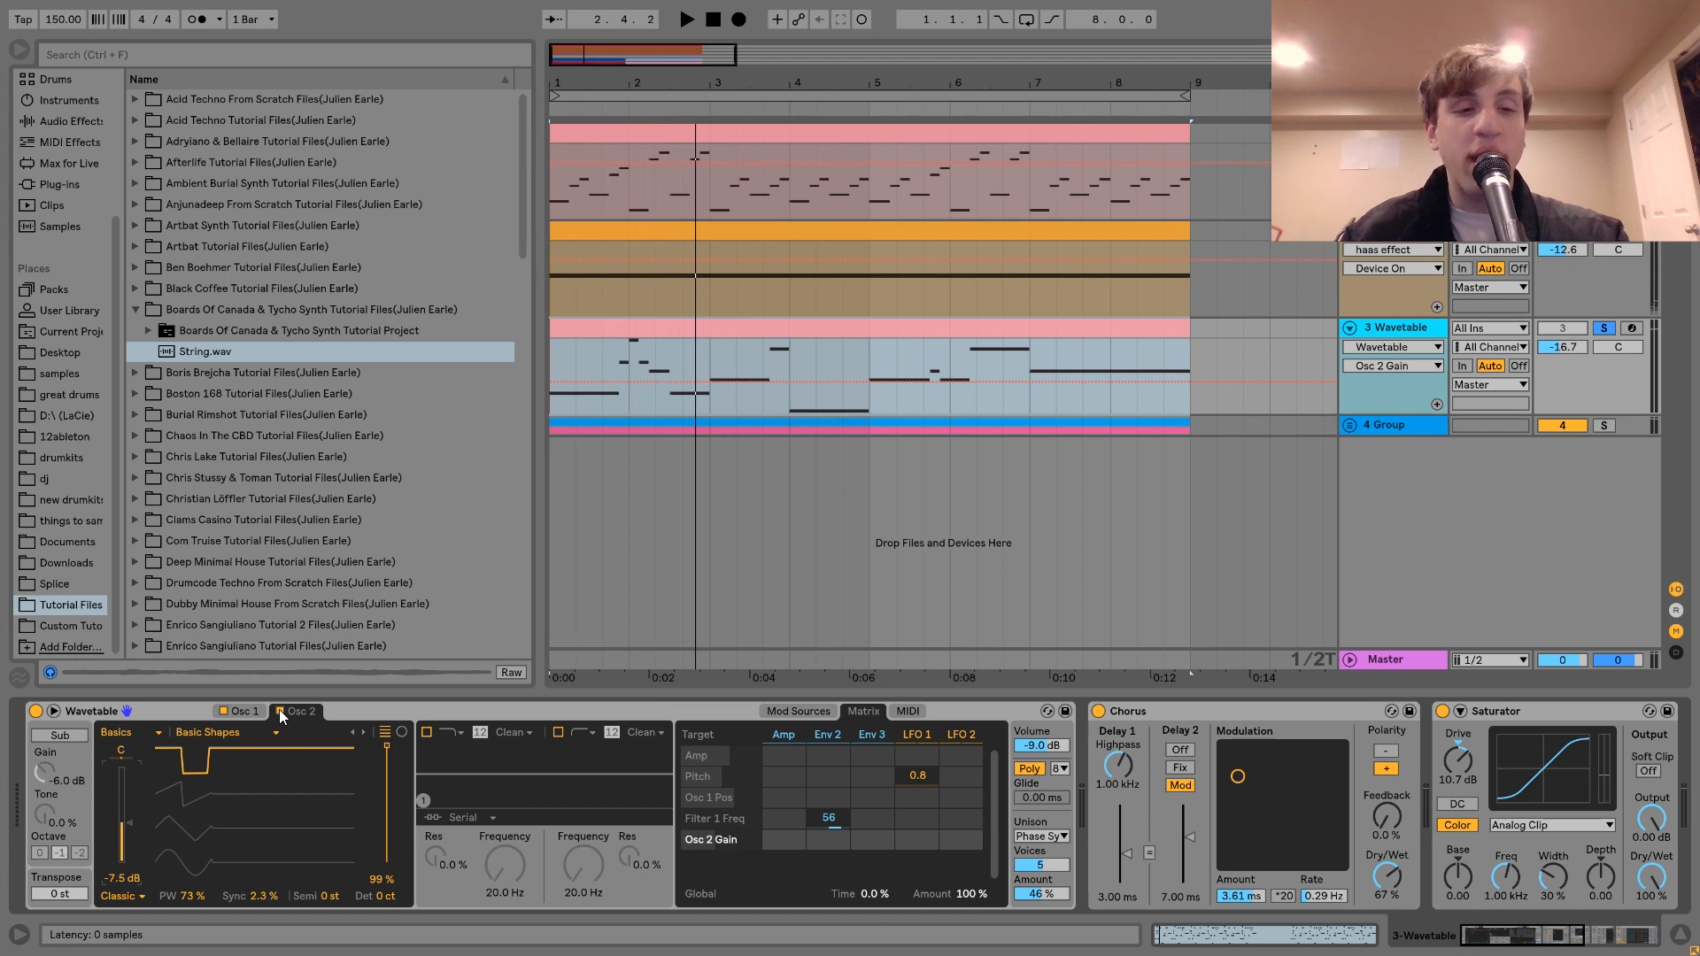
key(space)
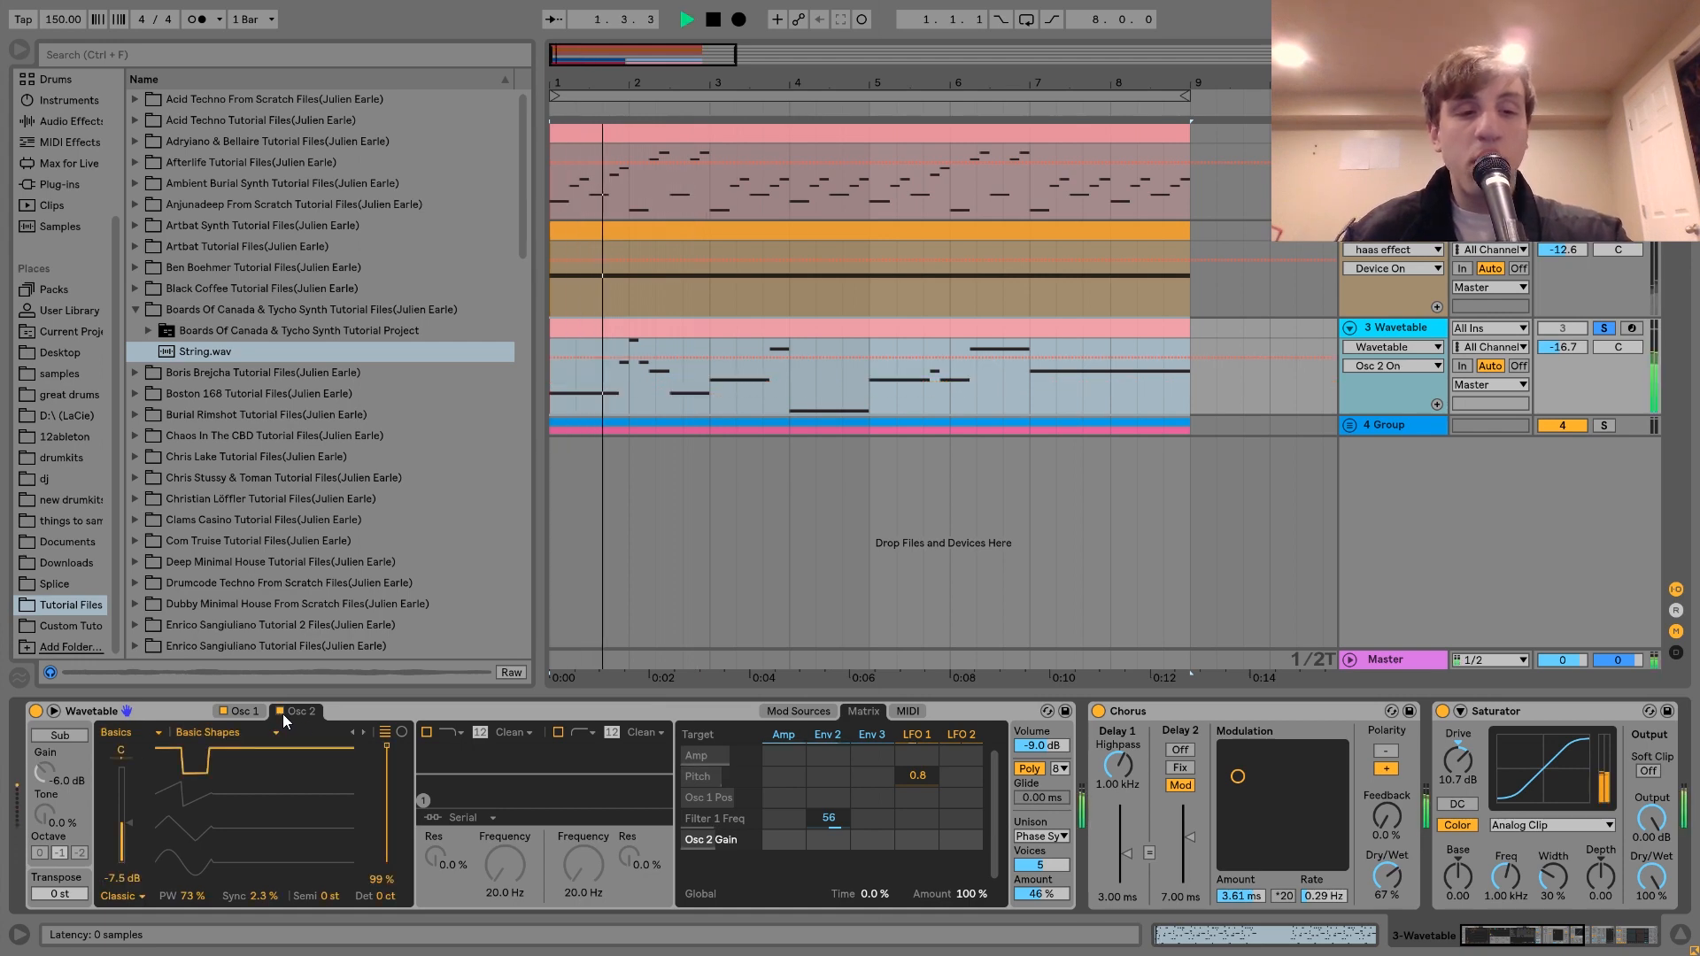
key(space)
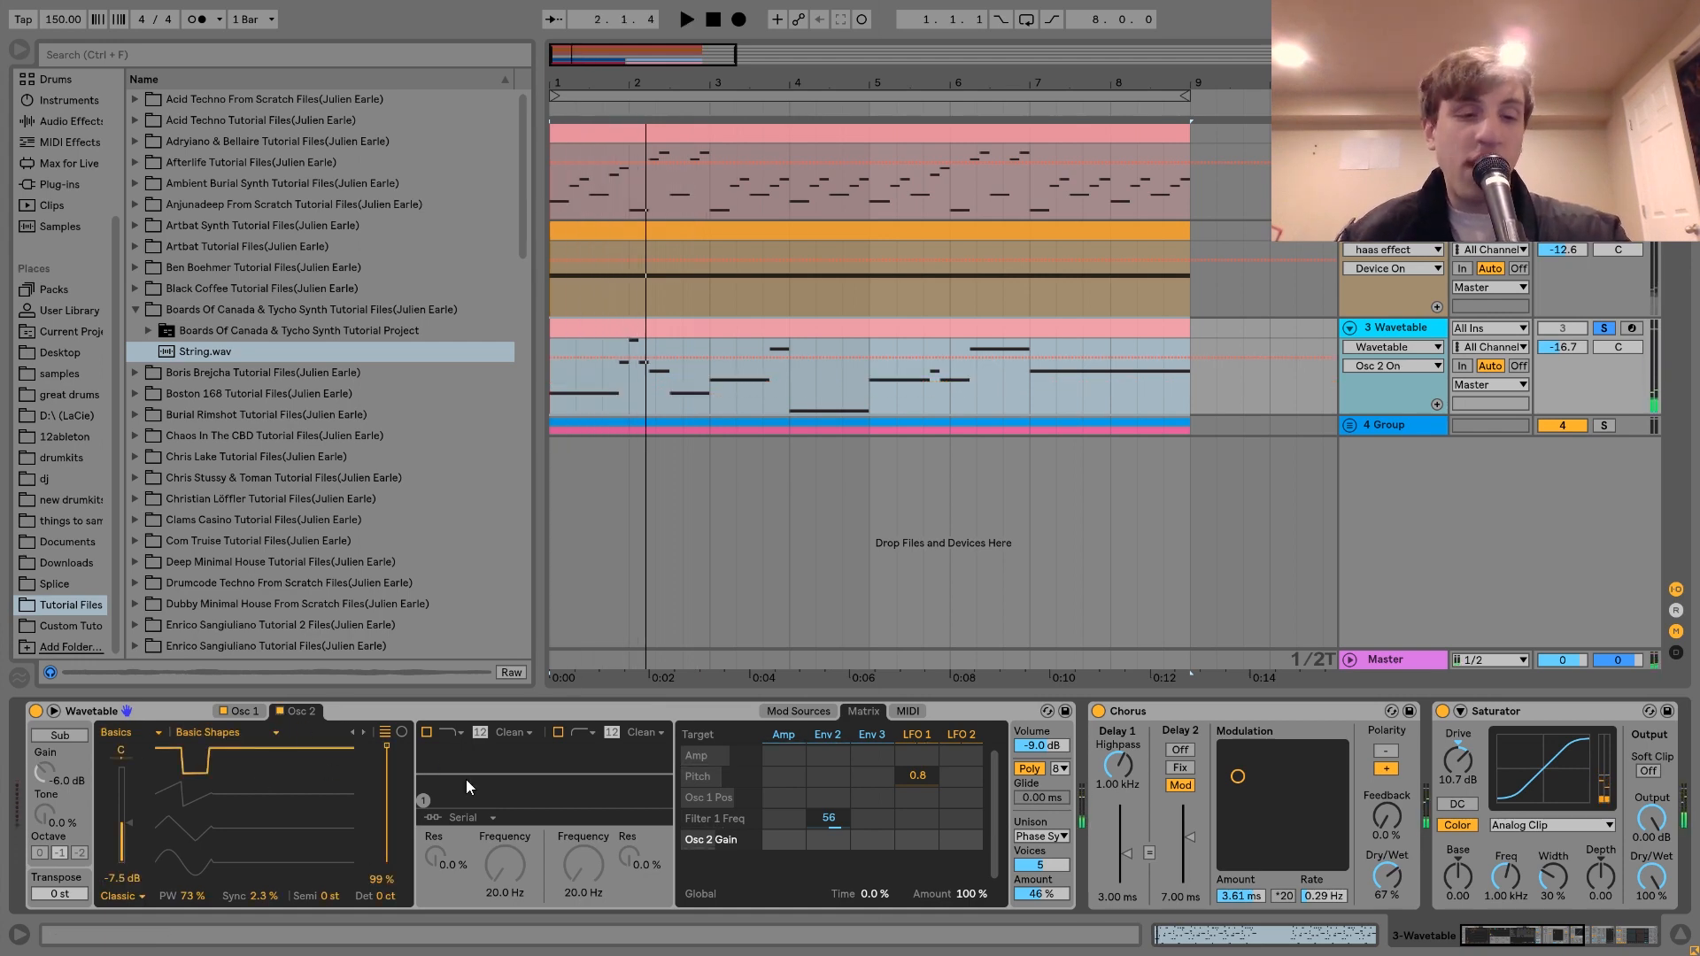
- Re-enable Filter 1 in Wavetable, show the Env 2 envelope during playback, and replay the opening bars
click(427, 732)
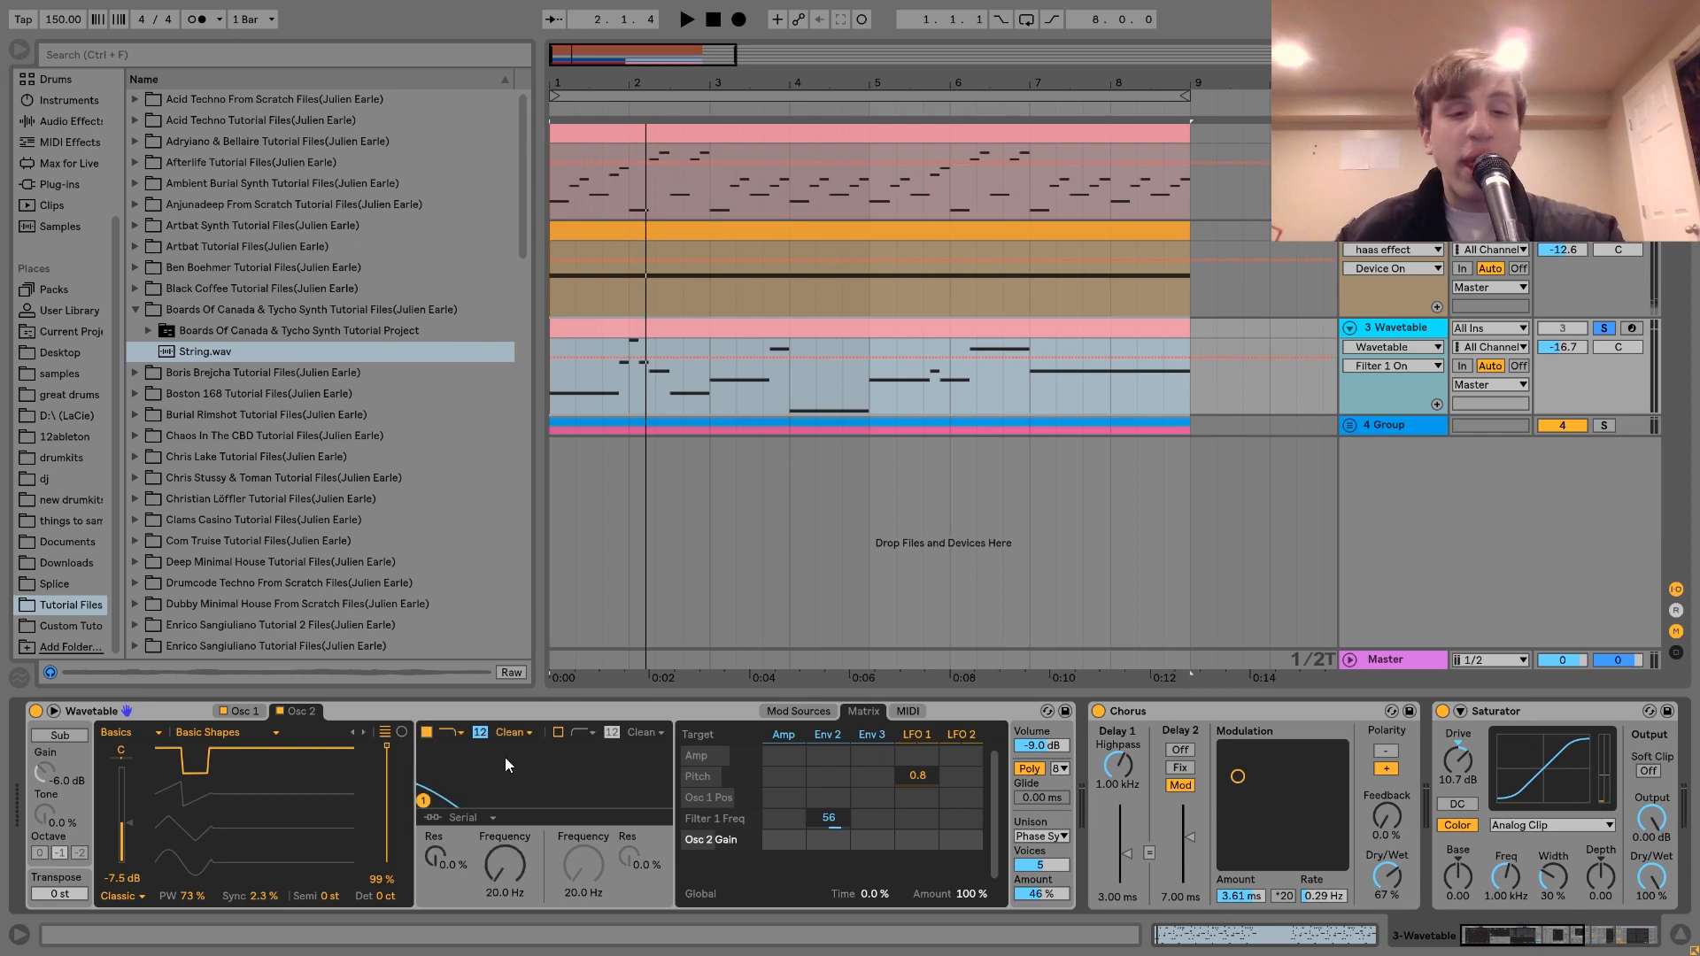
key(space)
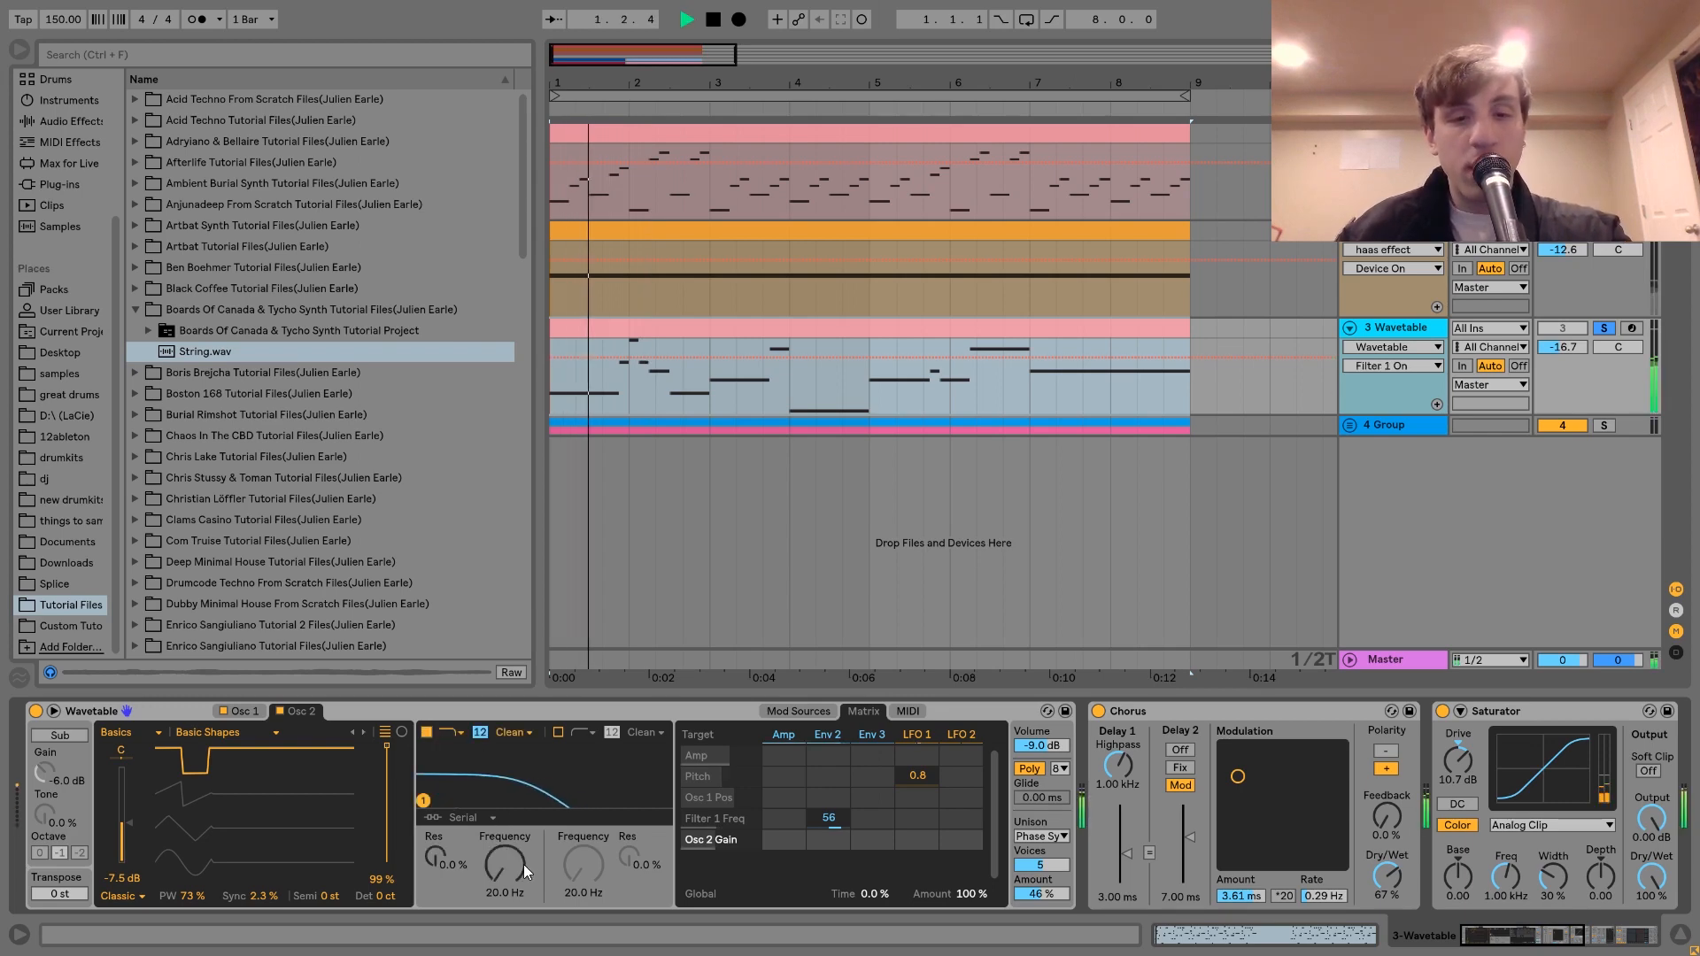
click(829, 734)
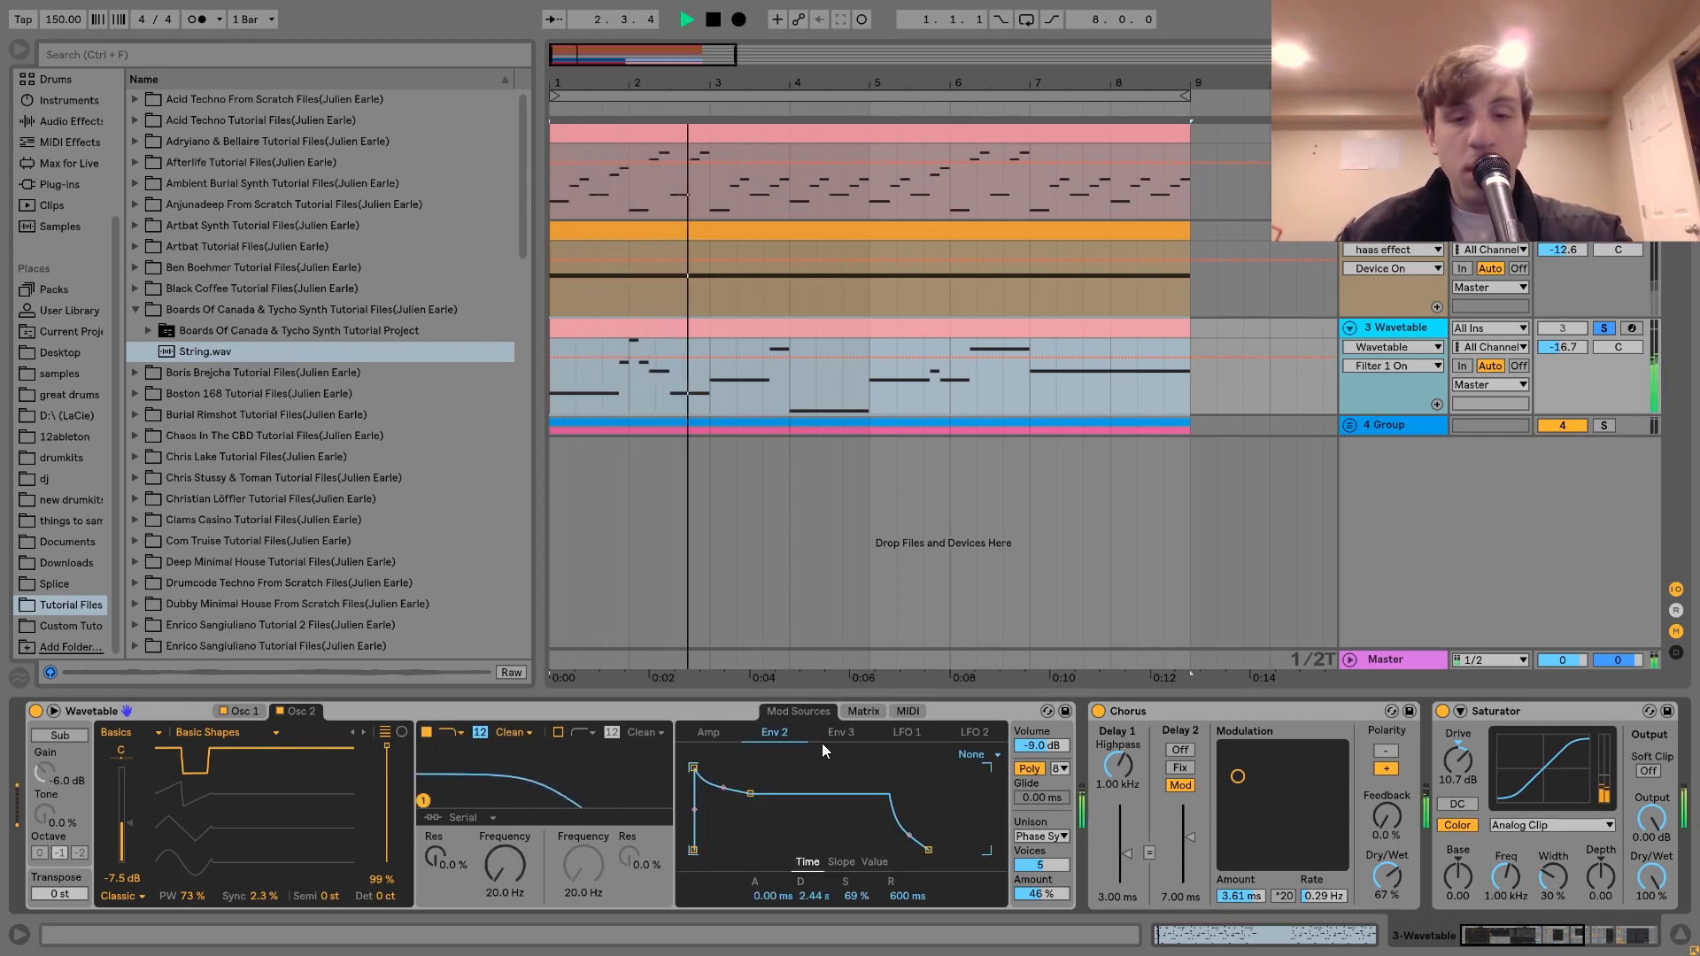
key(space)
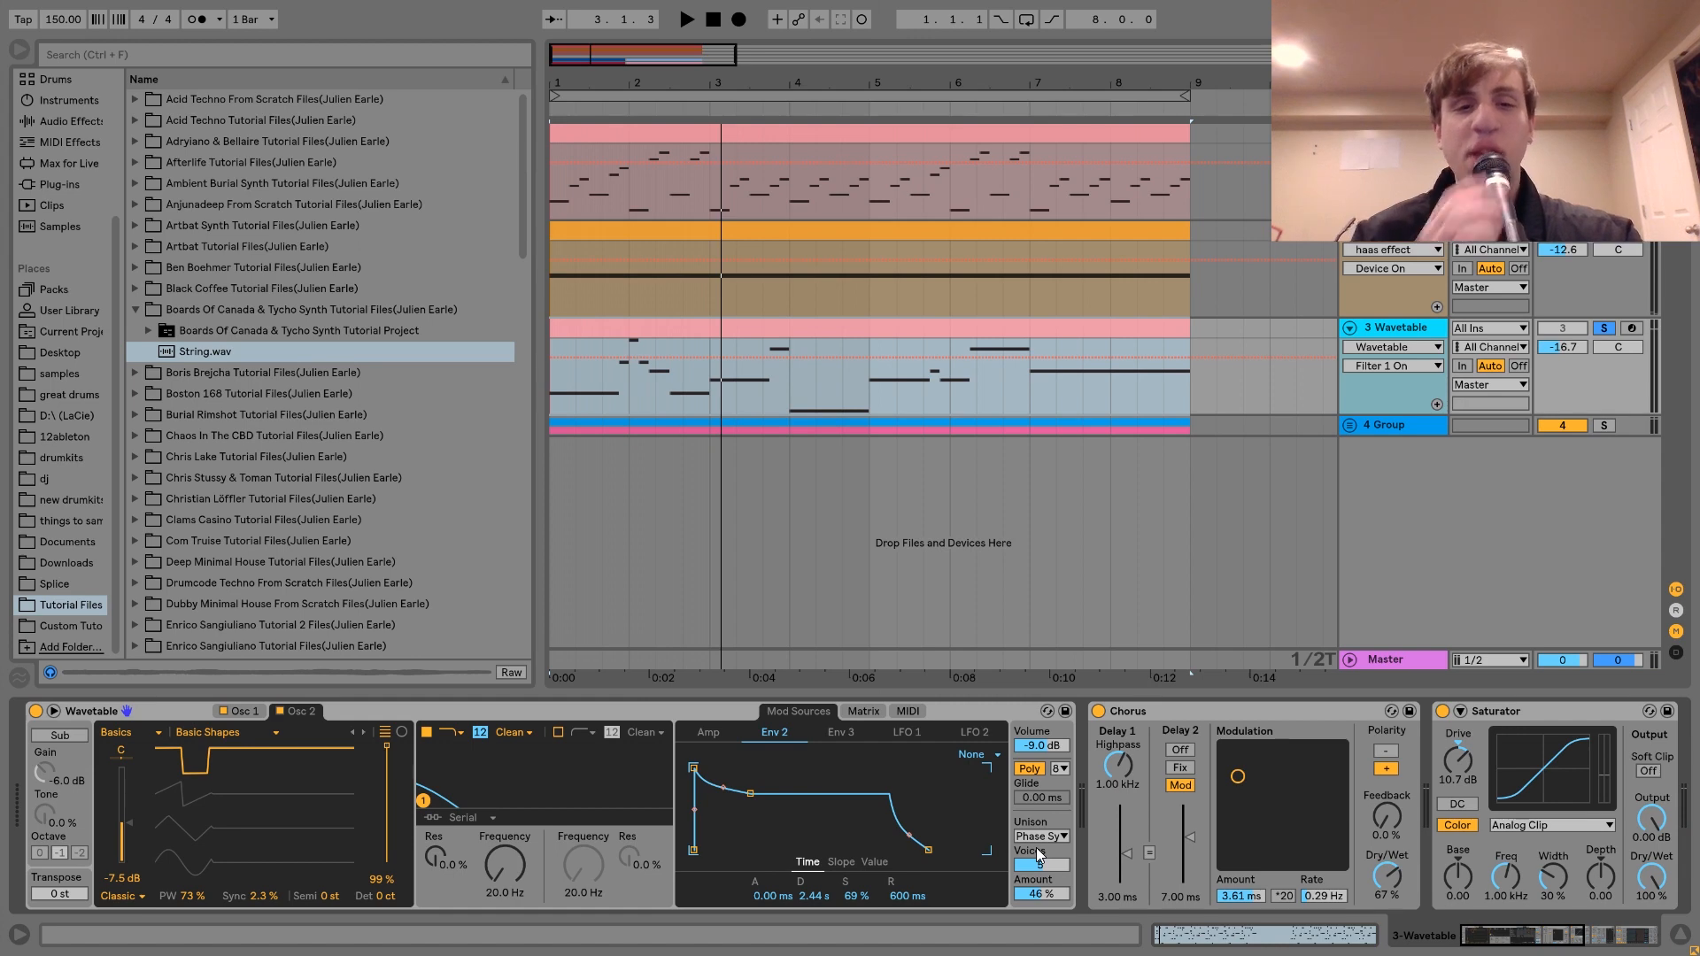
key(space)
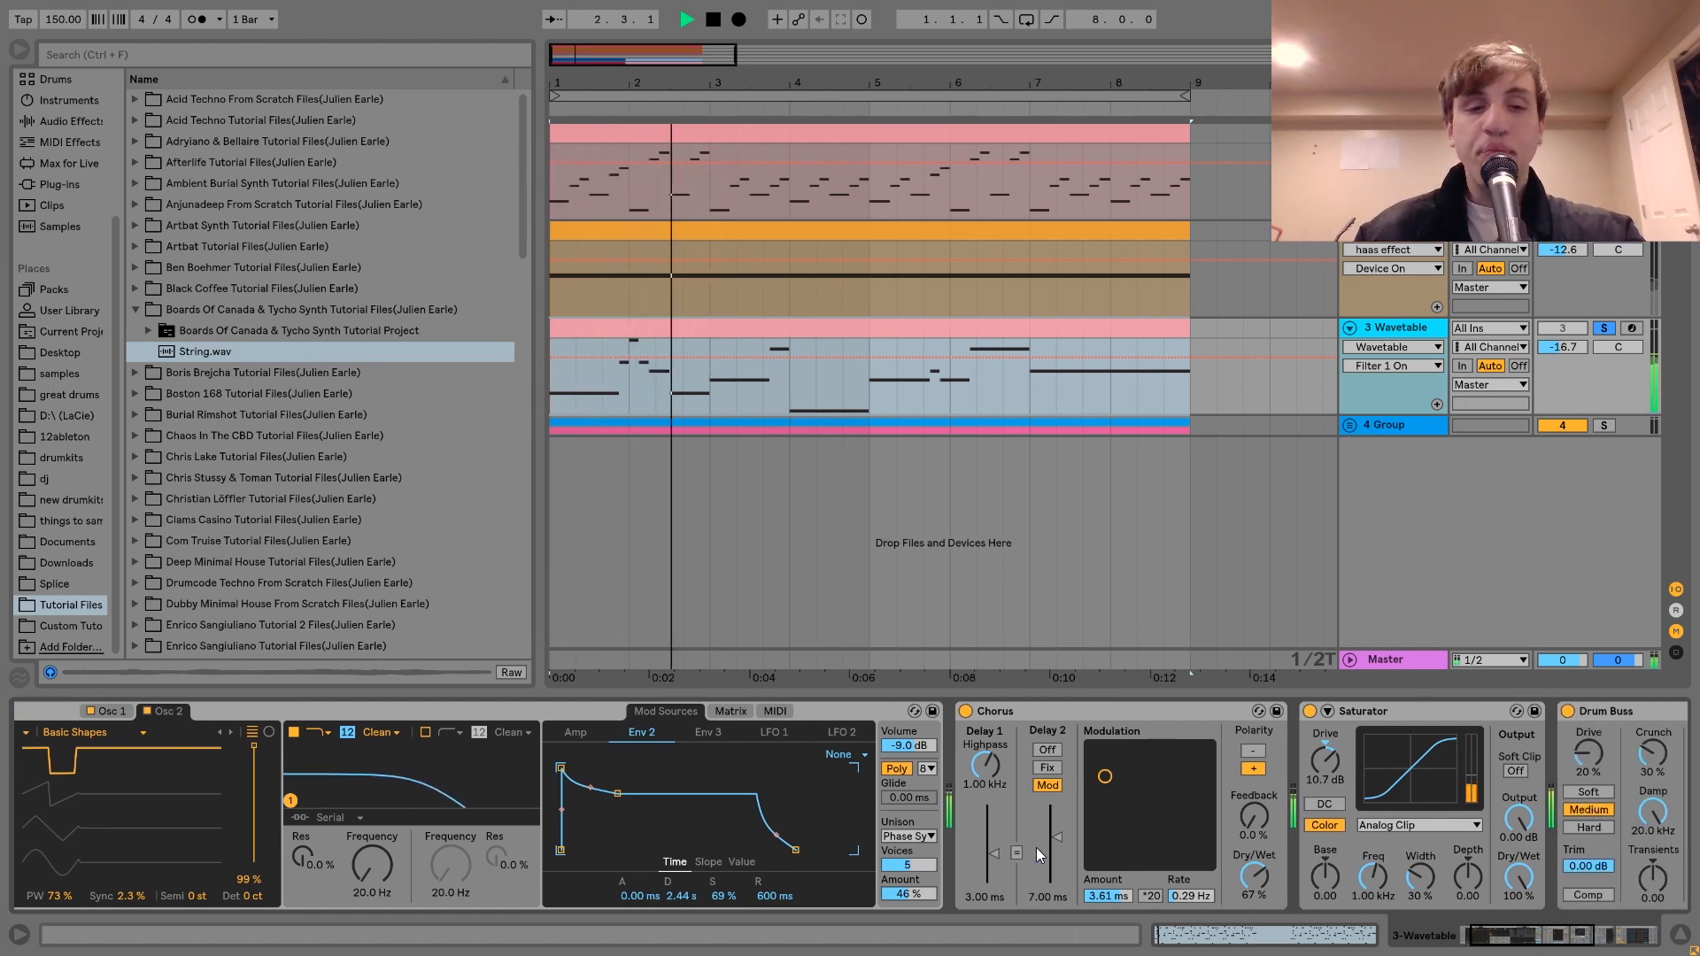
key(space)
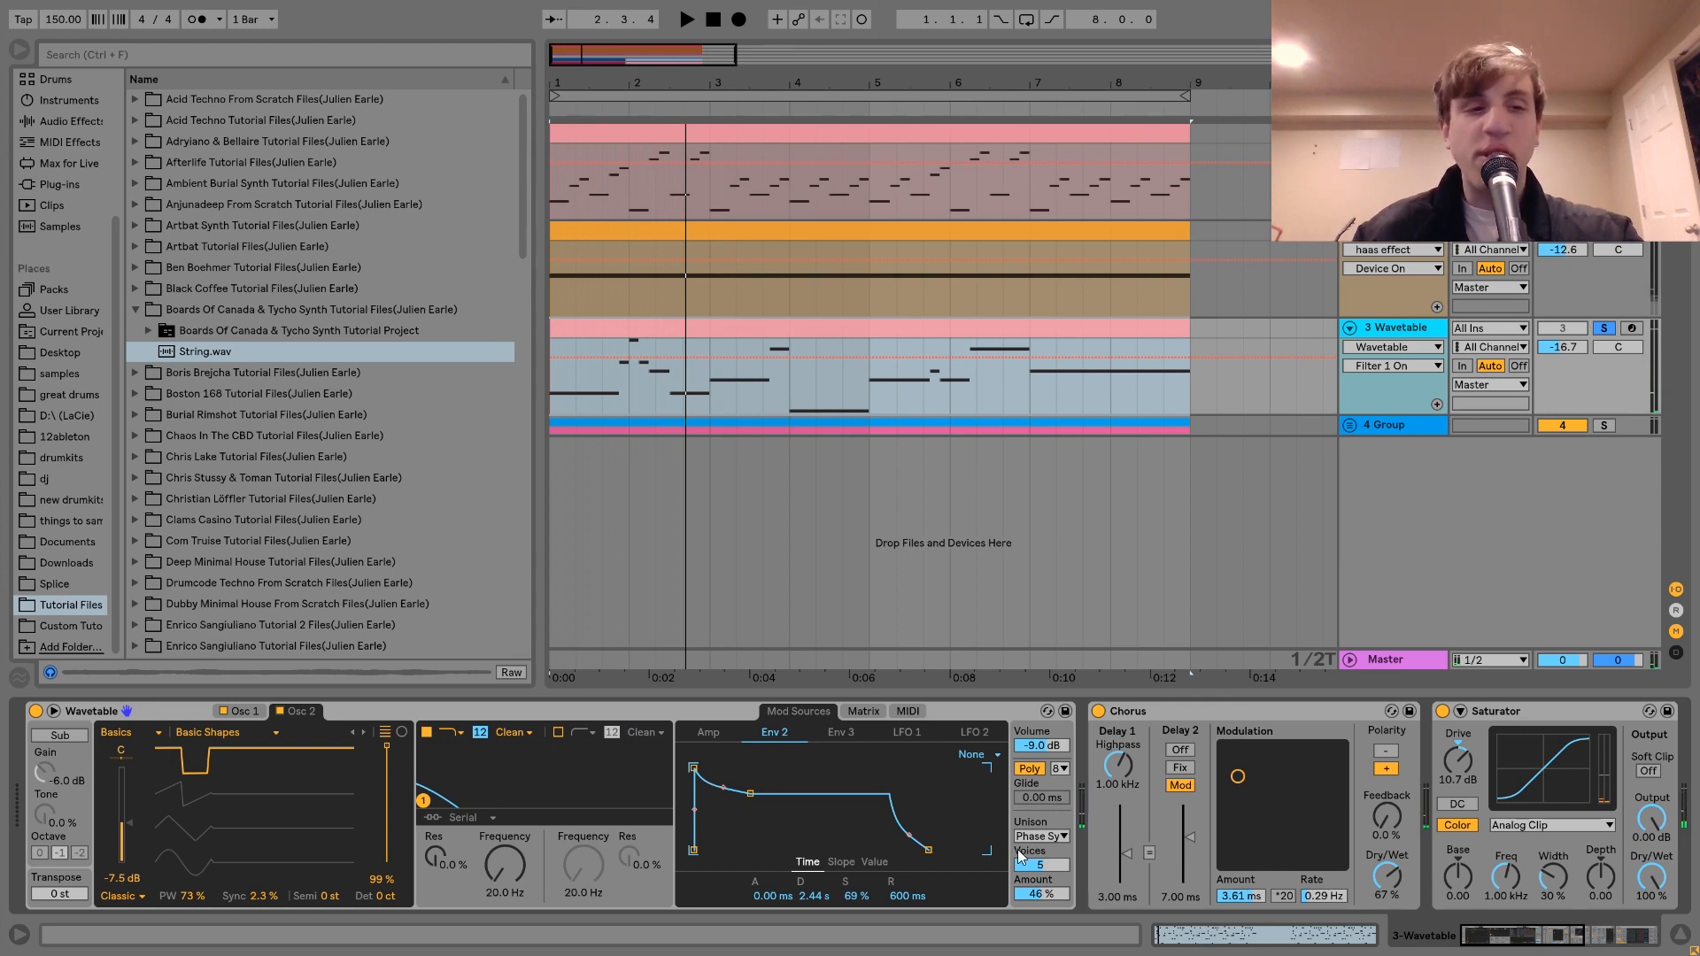
- Audition the bass with the Chorus switched off, and switch it on again mid-playback to compare
scroll(851, 880, right, 3)
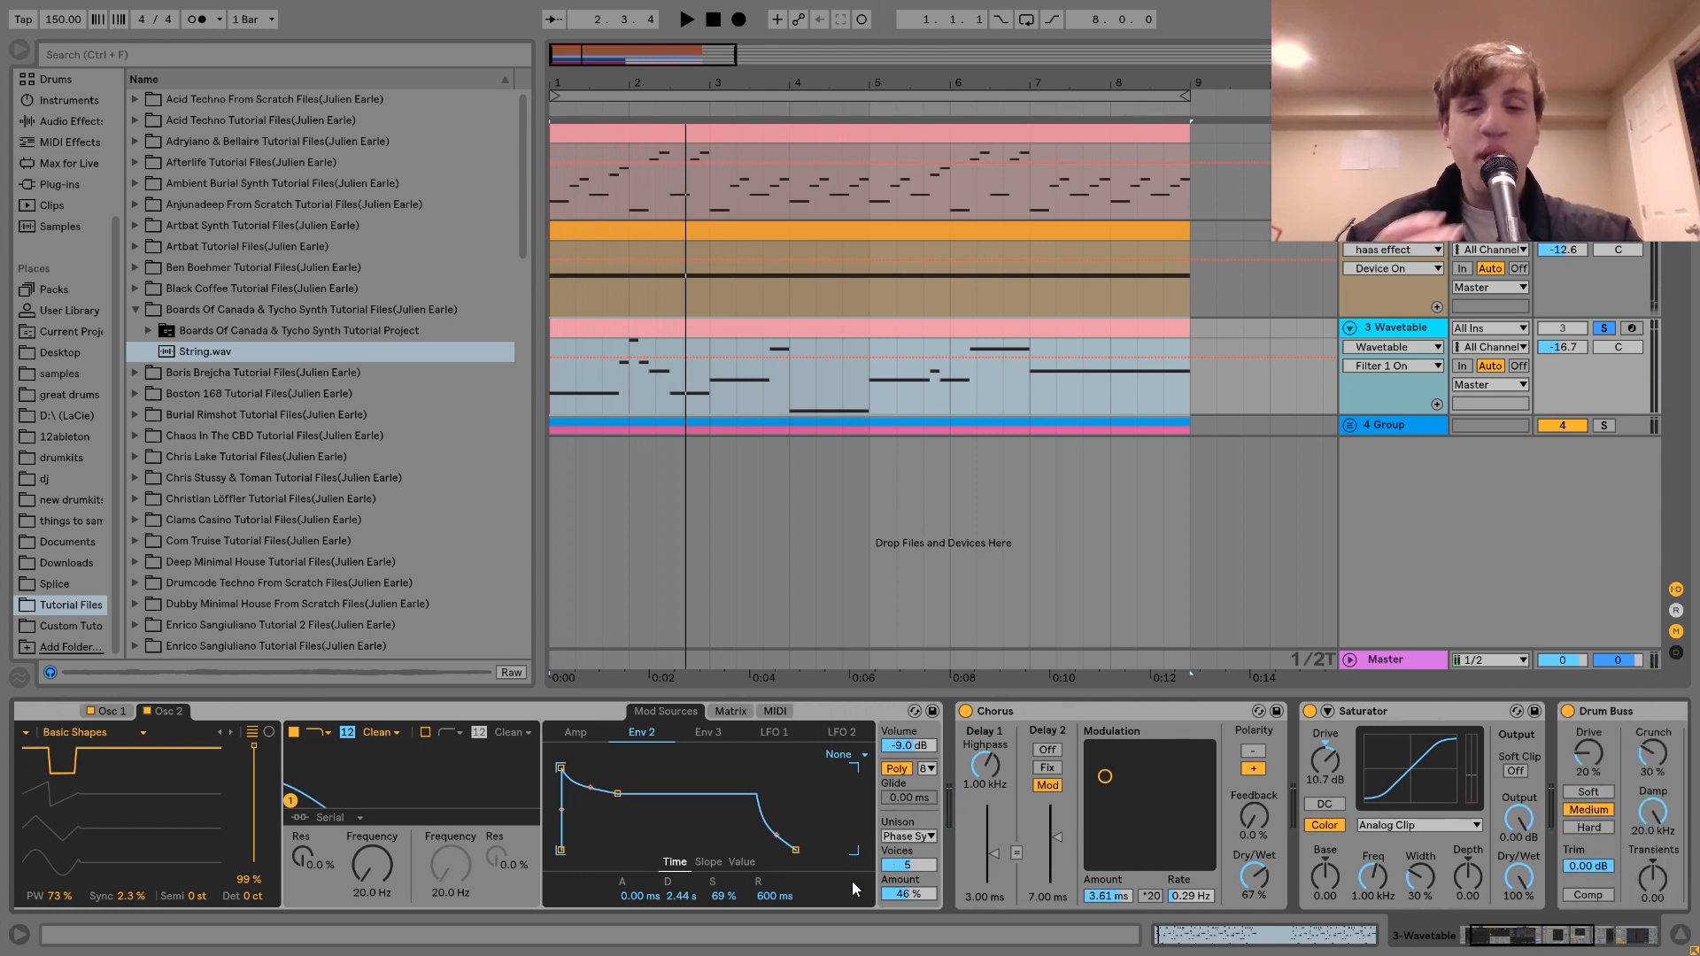
scroll(851, 880, right, 5)
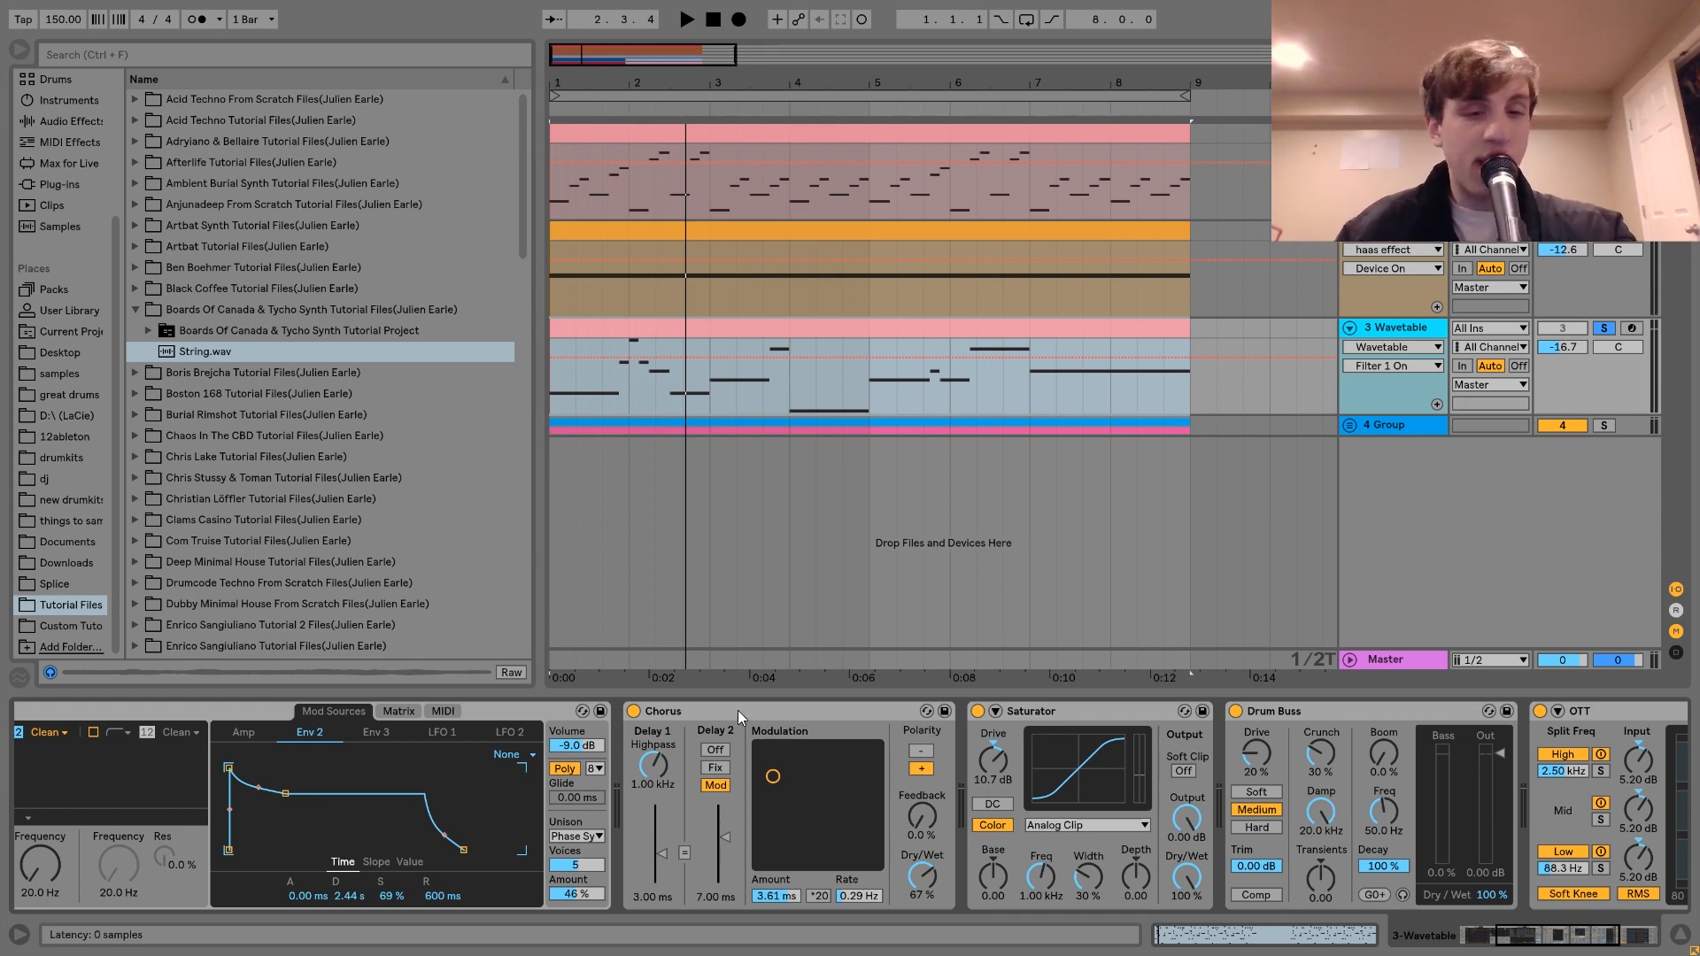
click(634, 711)
key(space)
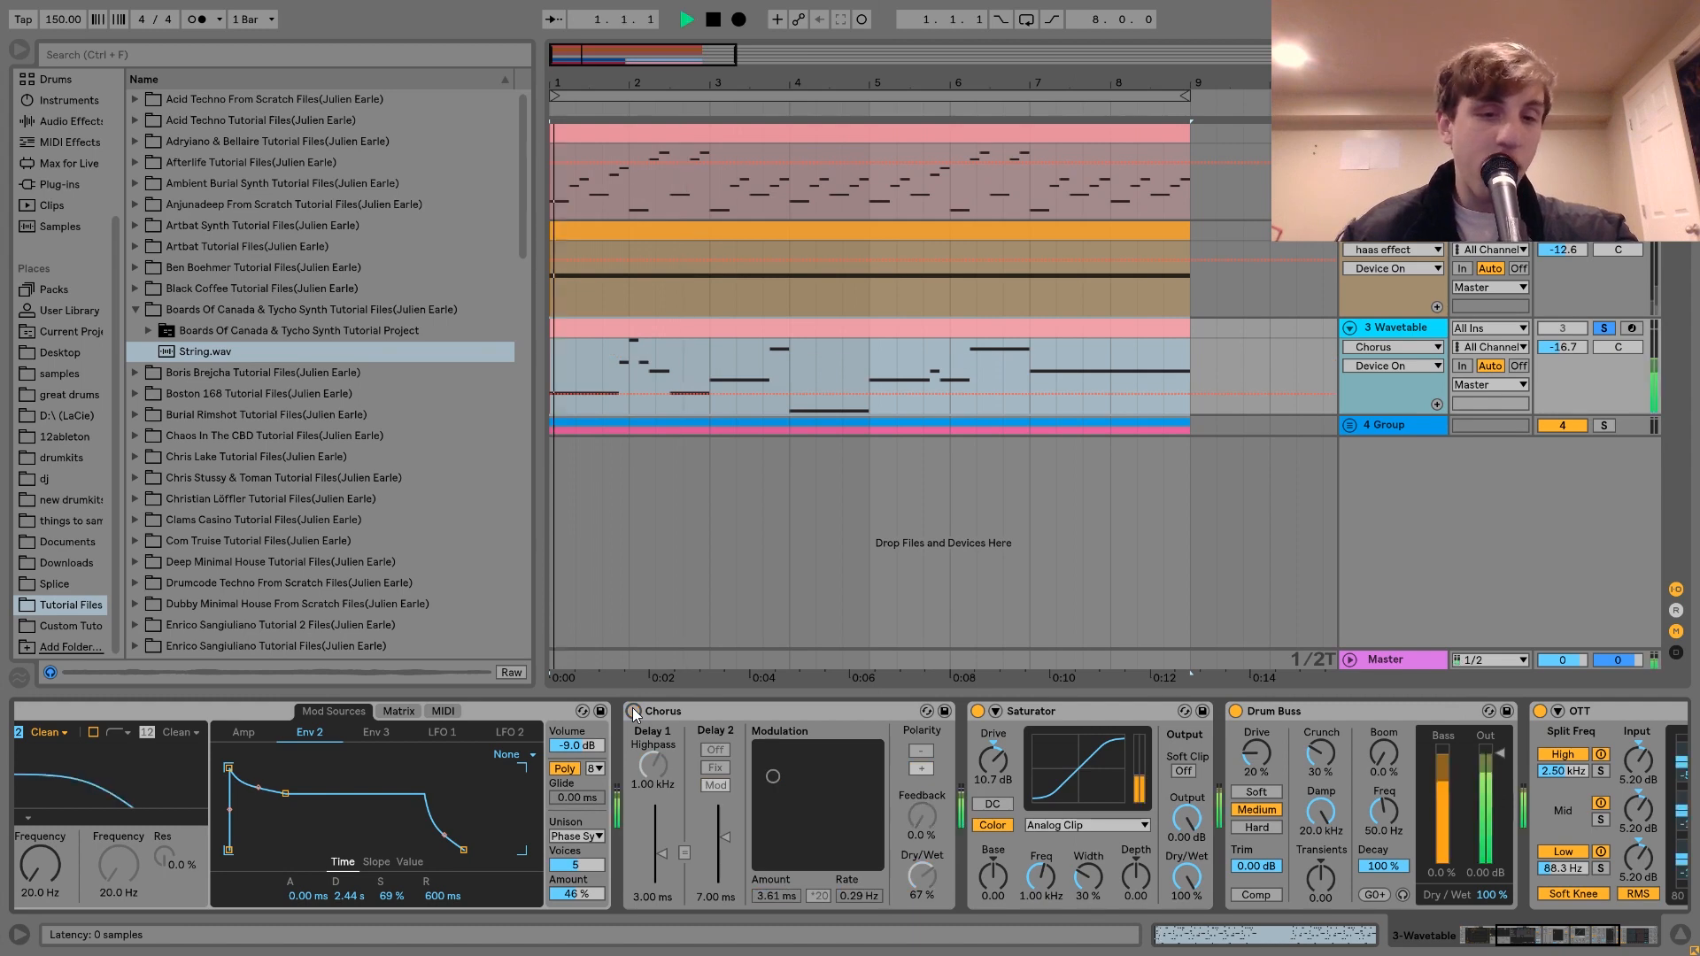
click(634, 711)
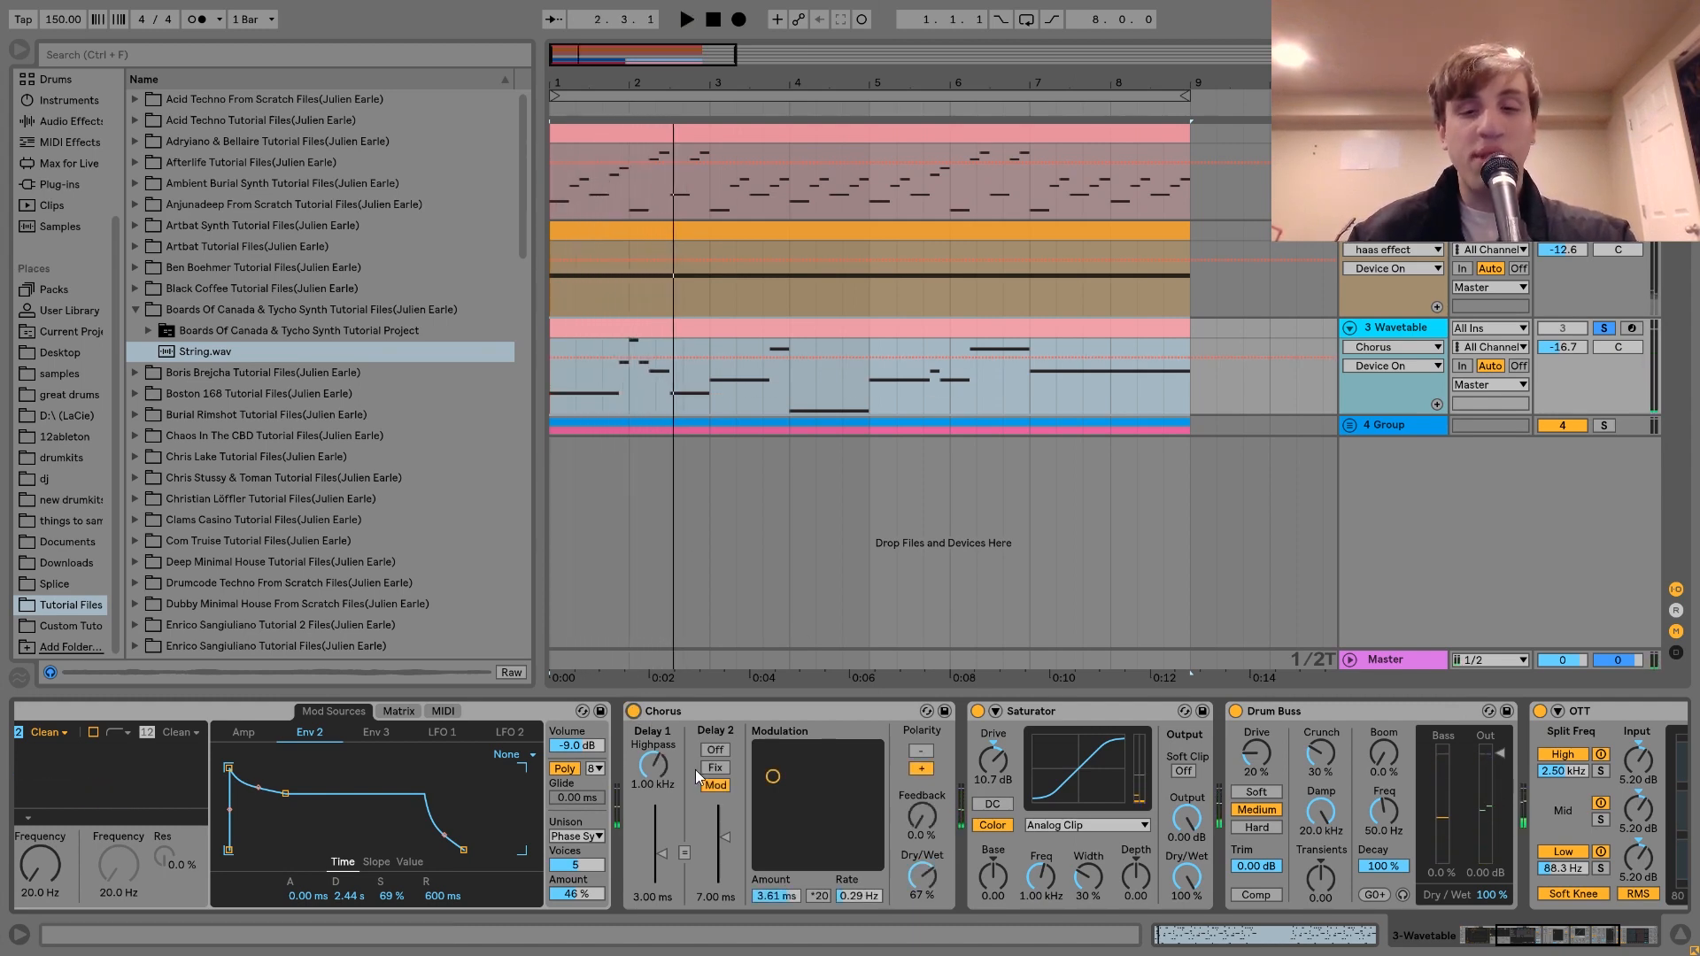
- Play the bass with Saturator and Drum Buss bypassed, re-enabling Drum Buss and Saturator one after the other to compare
scroll(757, 804, right, 3)
scroll(757, 803, right, 8)
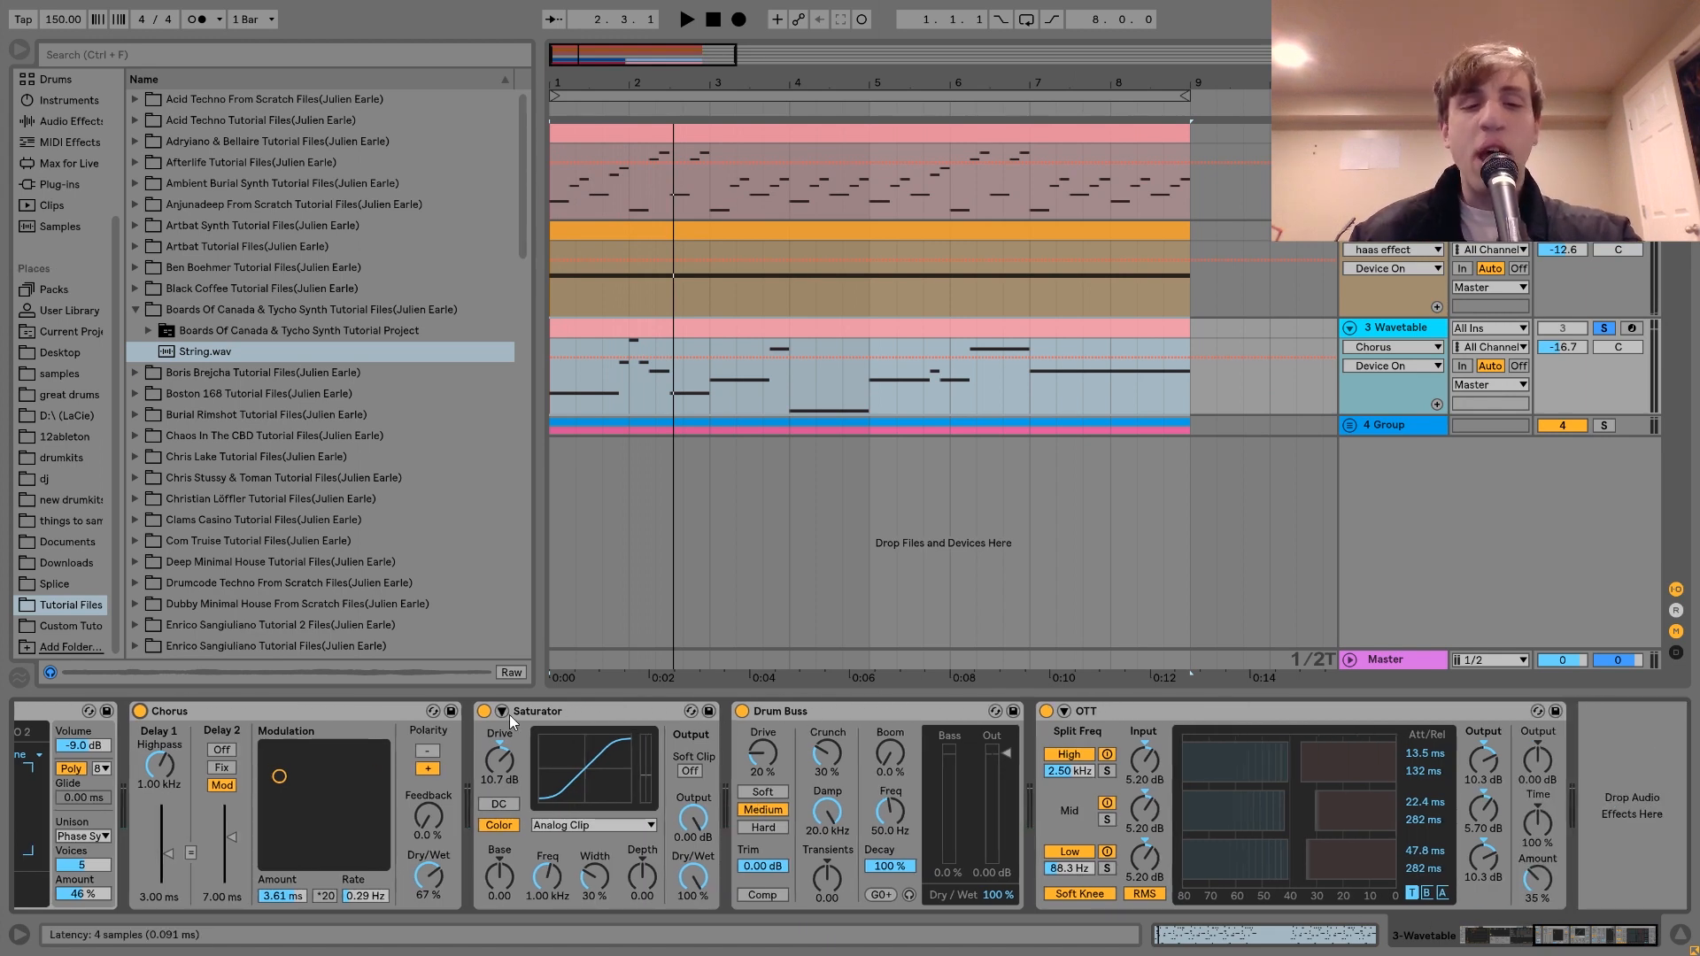
click(483, 711)
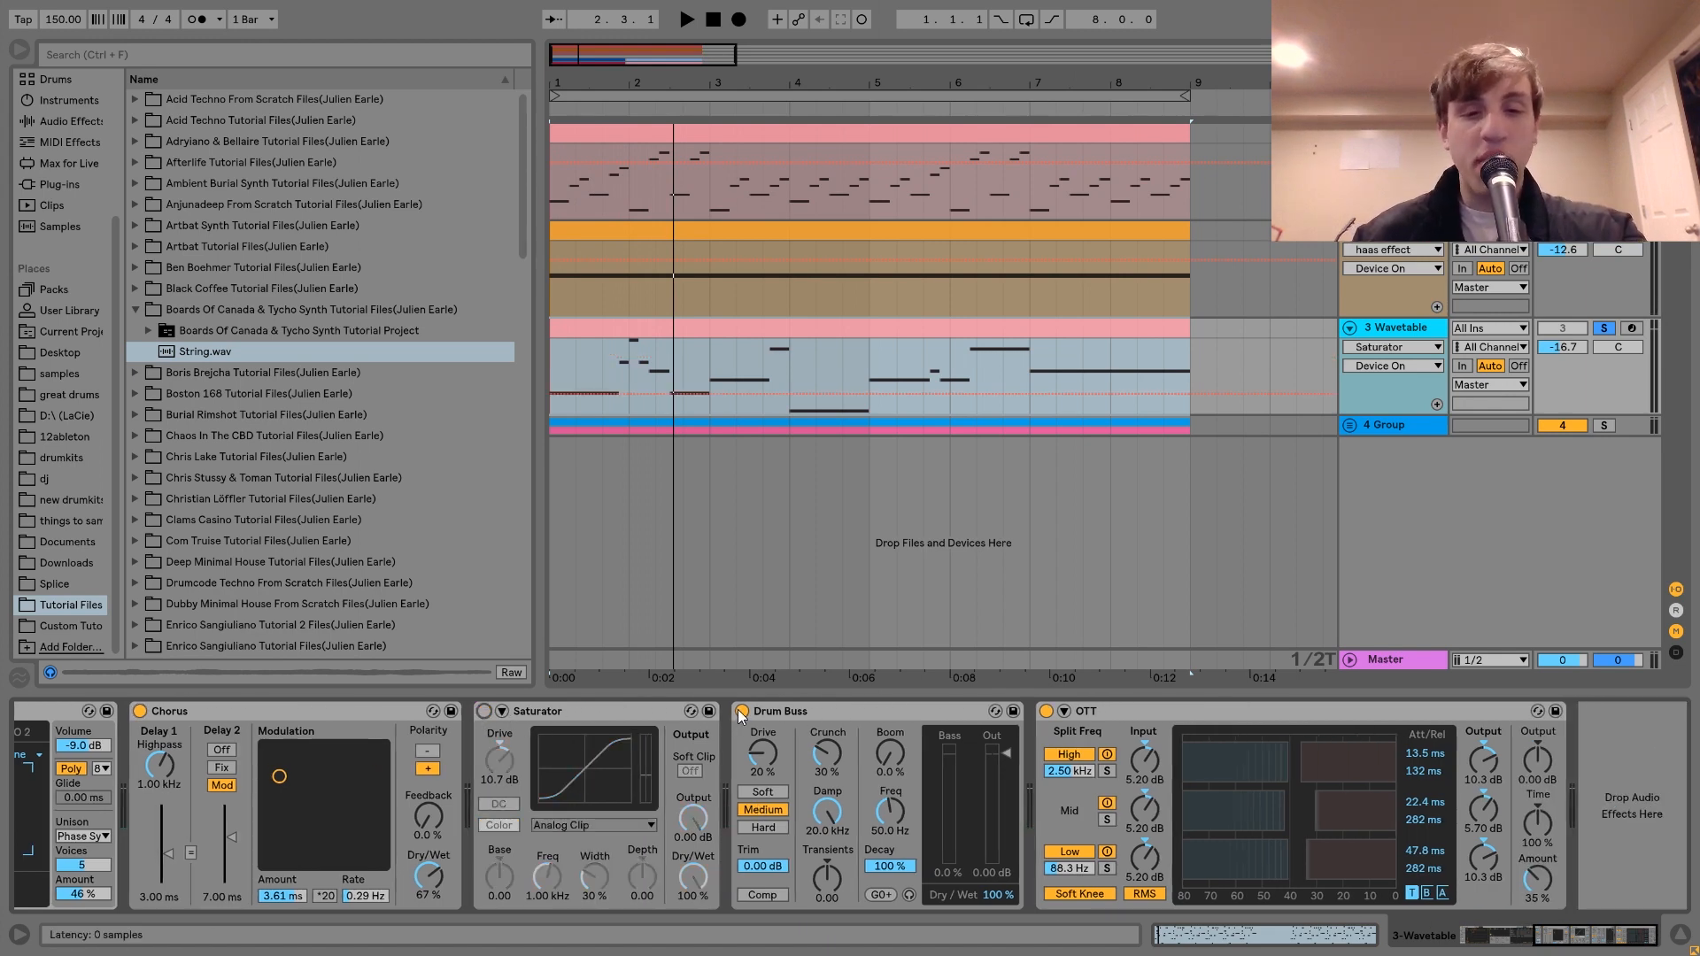
click(741, 712)
key(space)
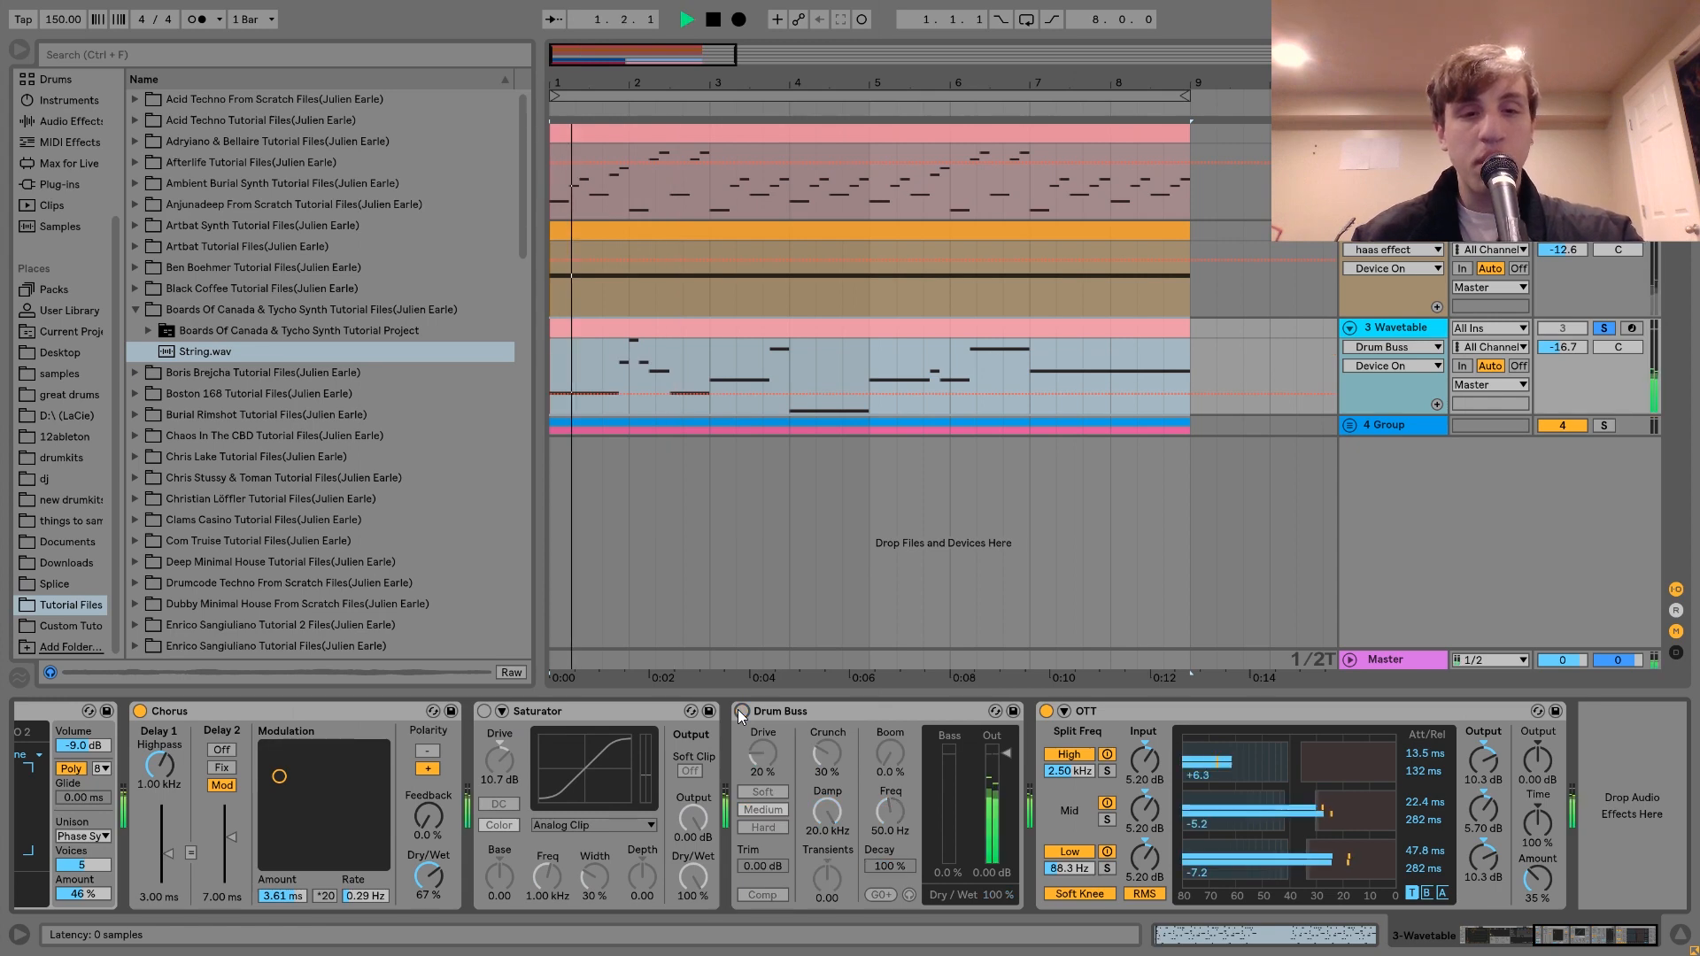
click(1563, 346)
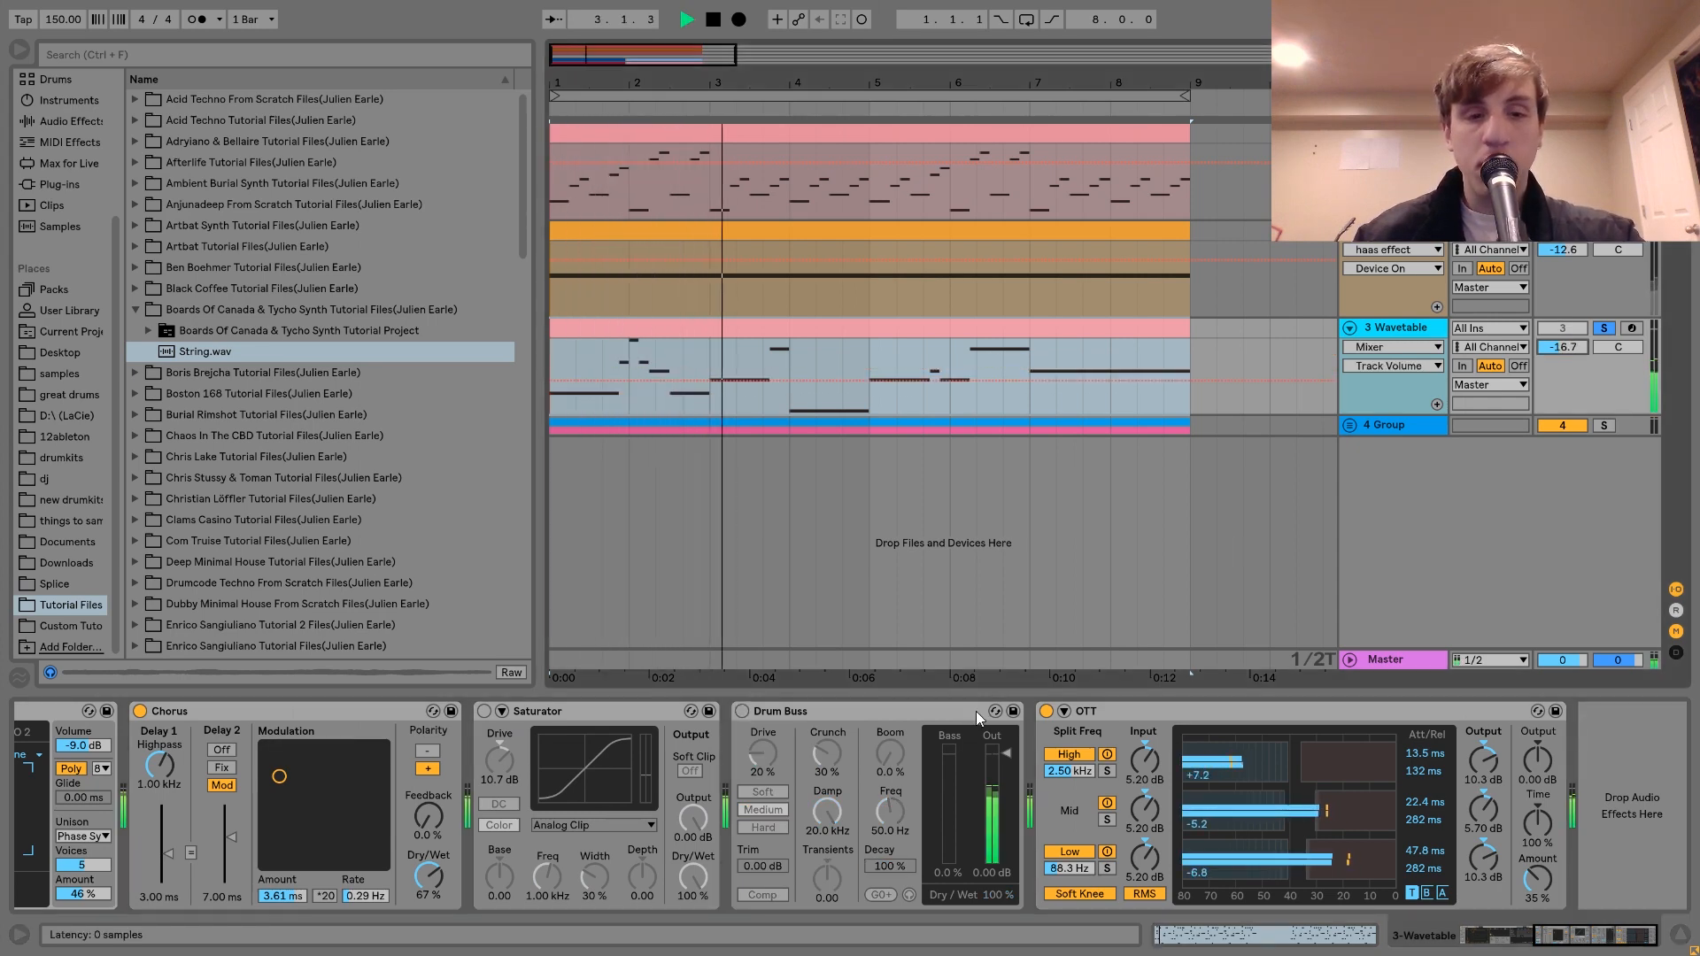
click(742, 712)
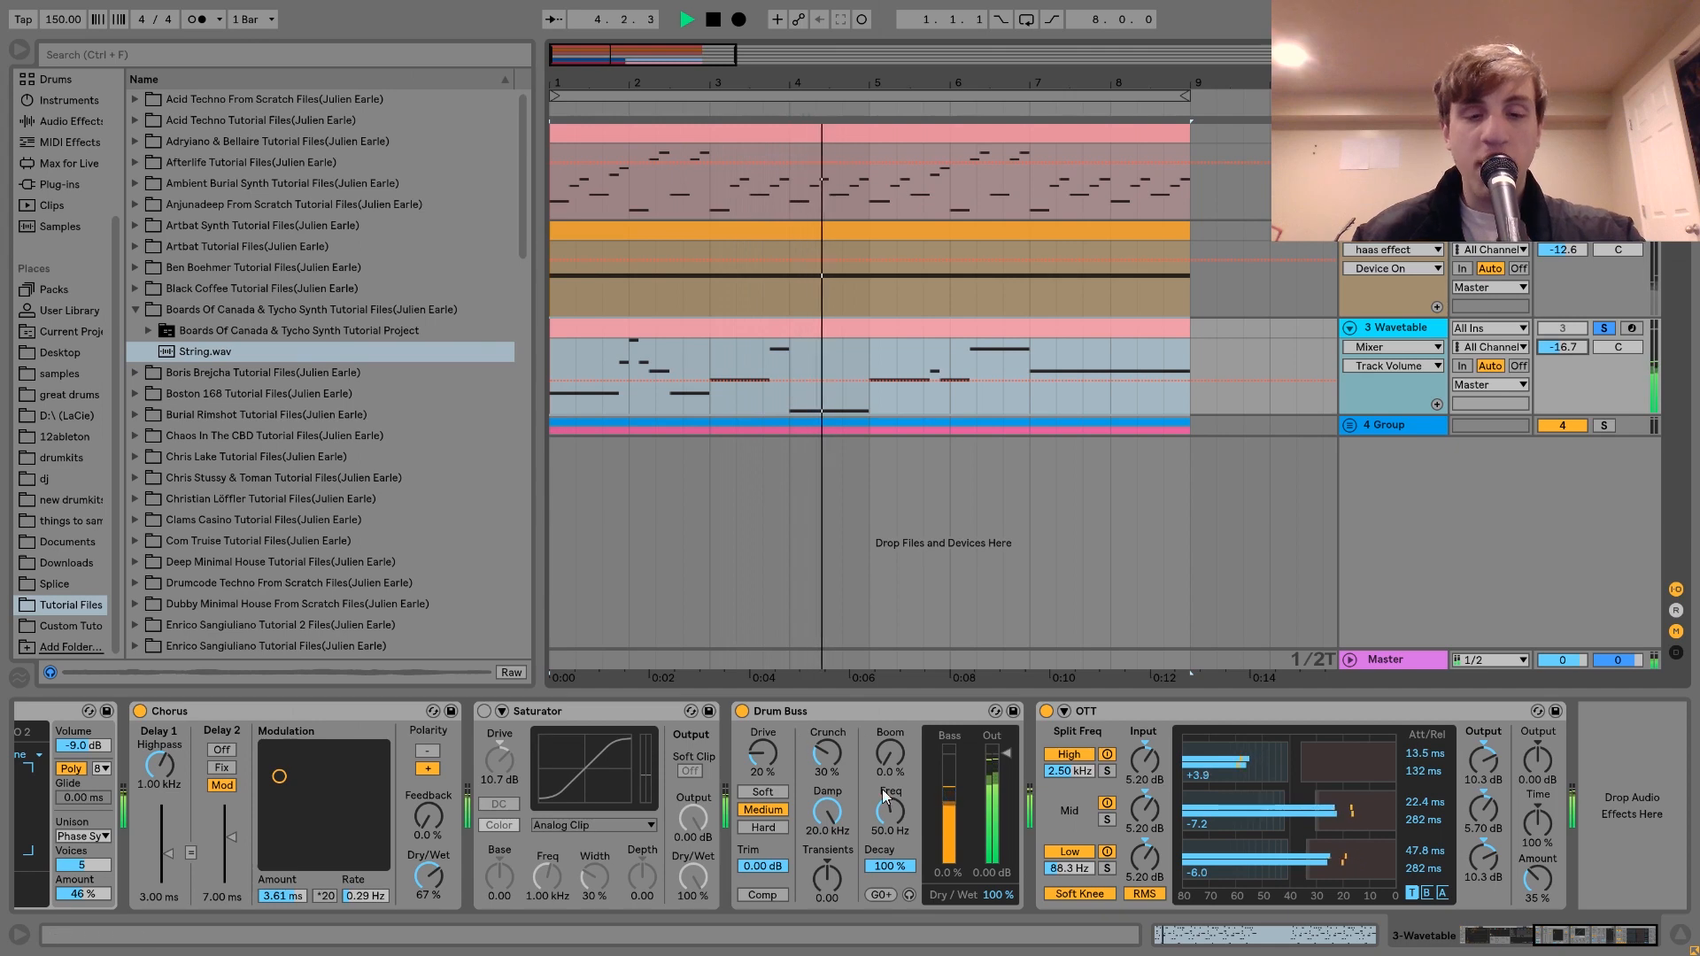
click(484, 712)
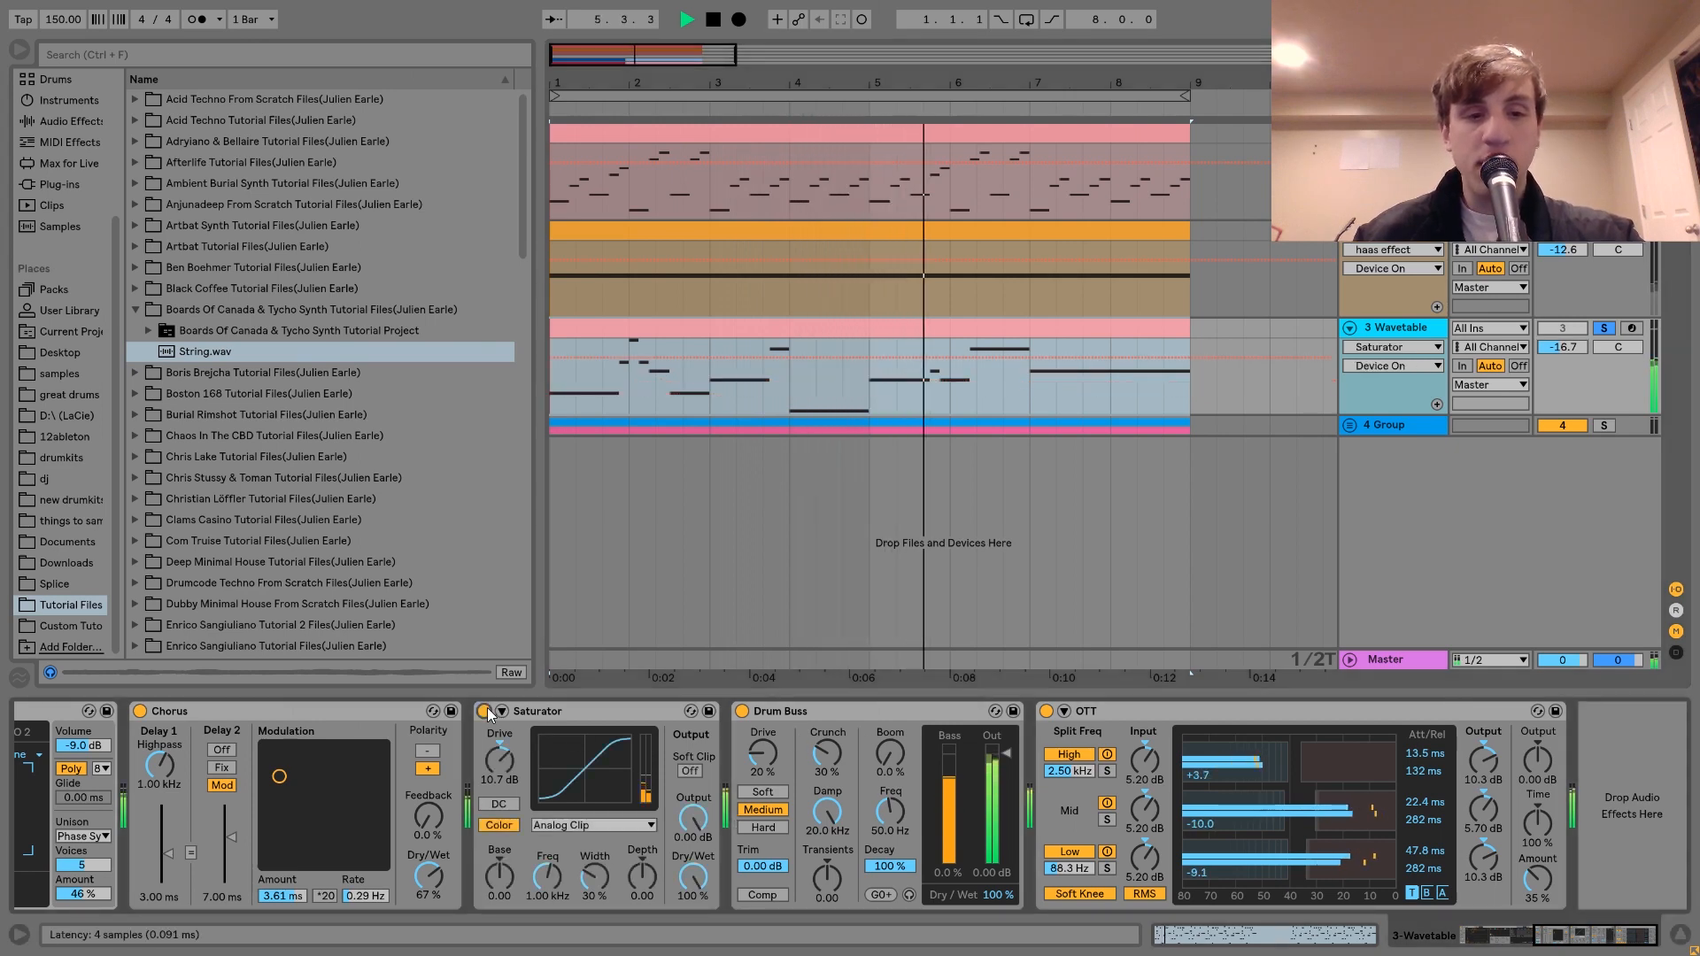
key(space)
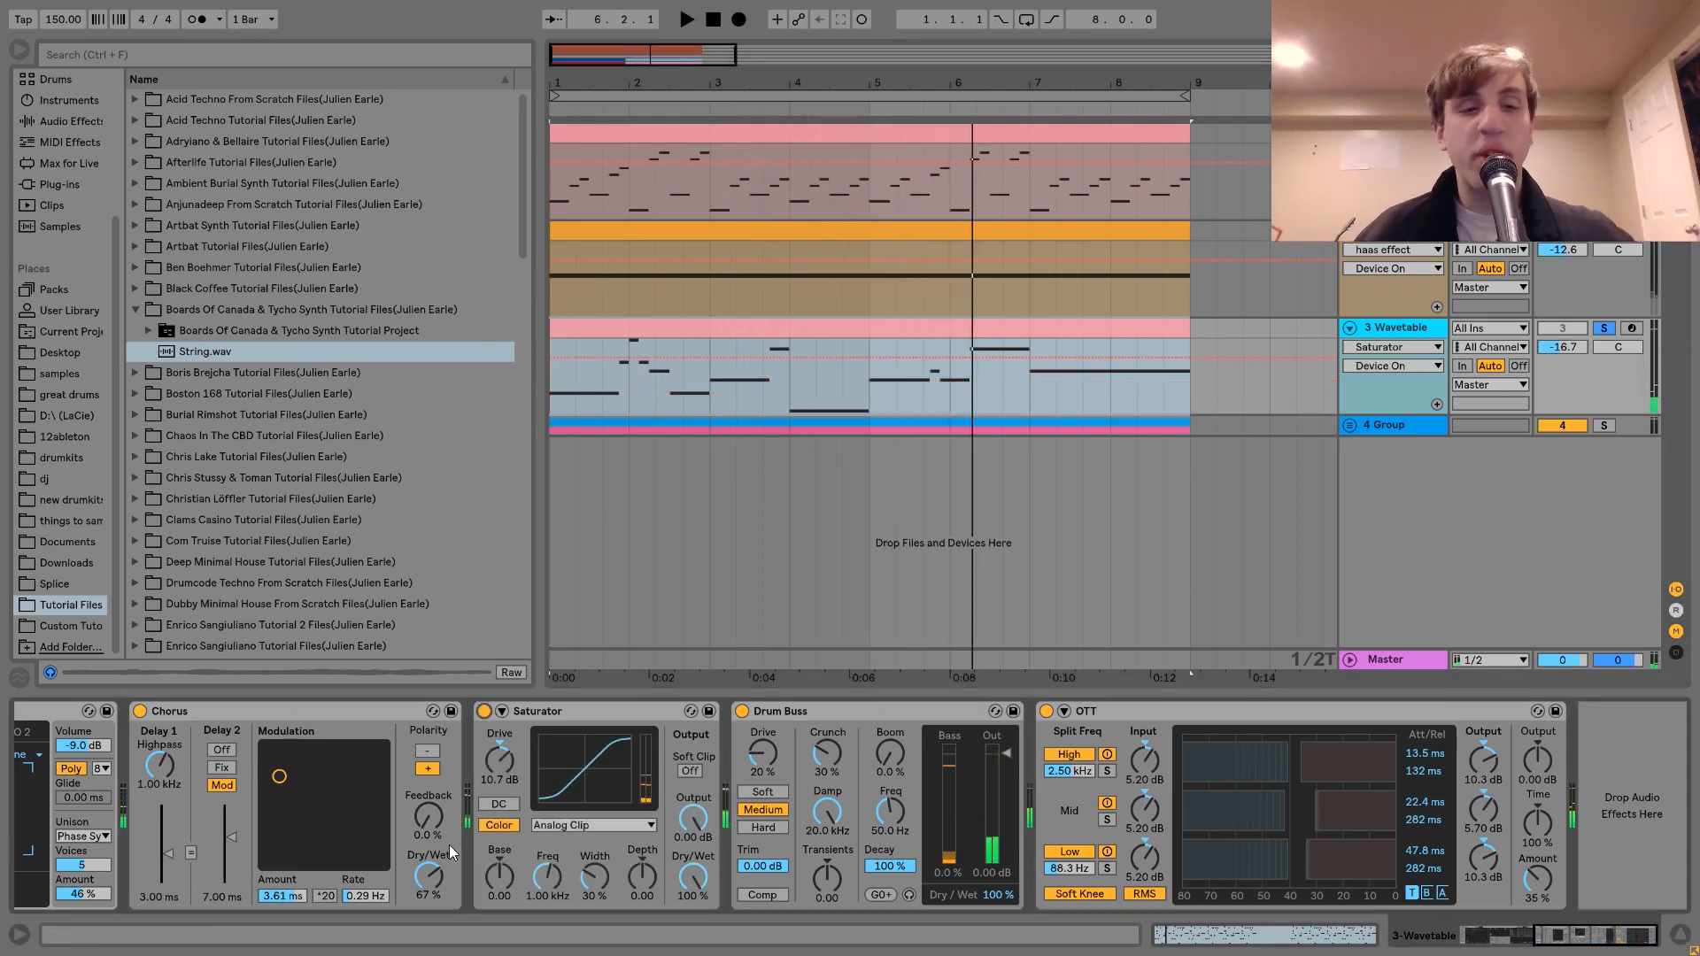
- Review the bass device chain from Wavetable to OTT, and play the bass with OTT off and on
scroll(210, 703, left, 5)
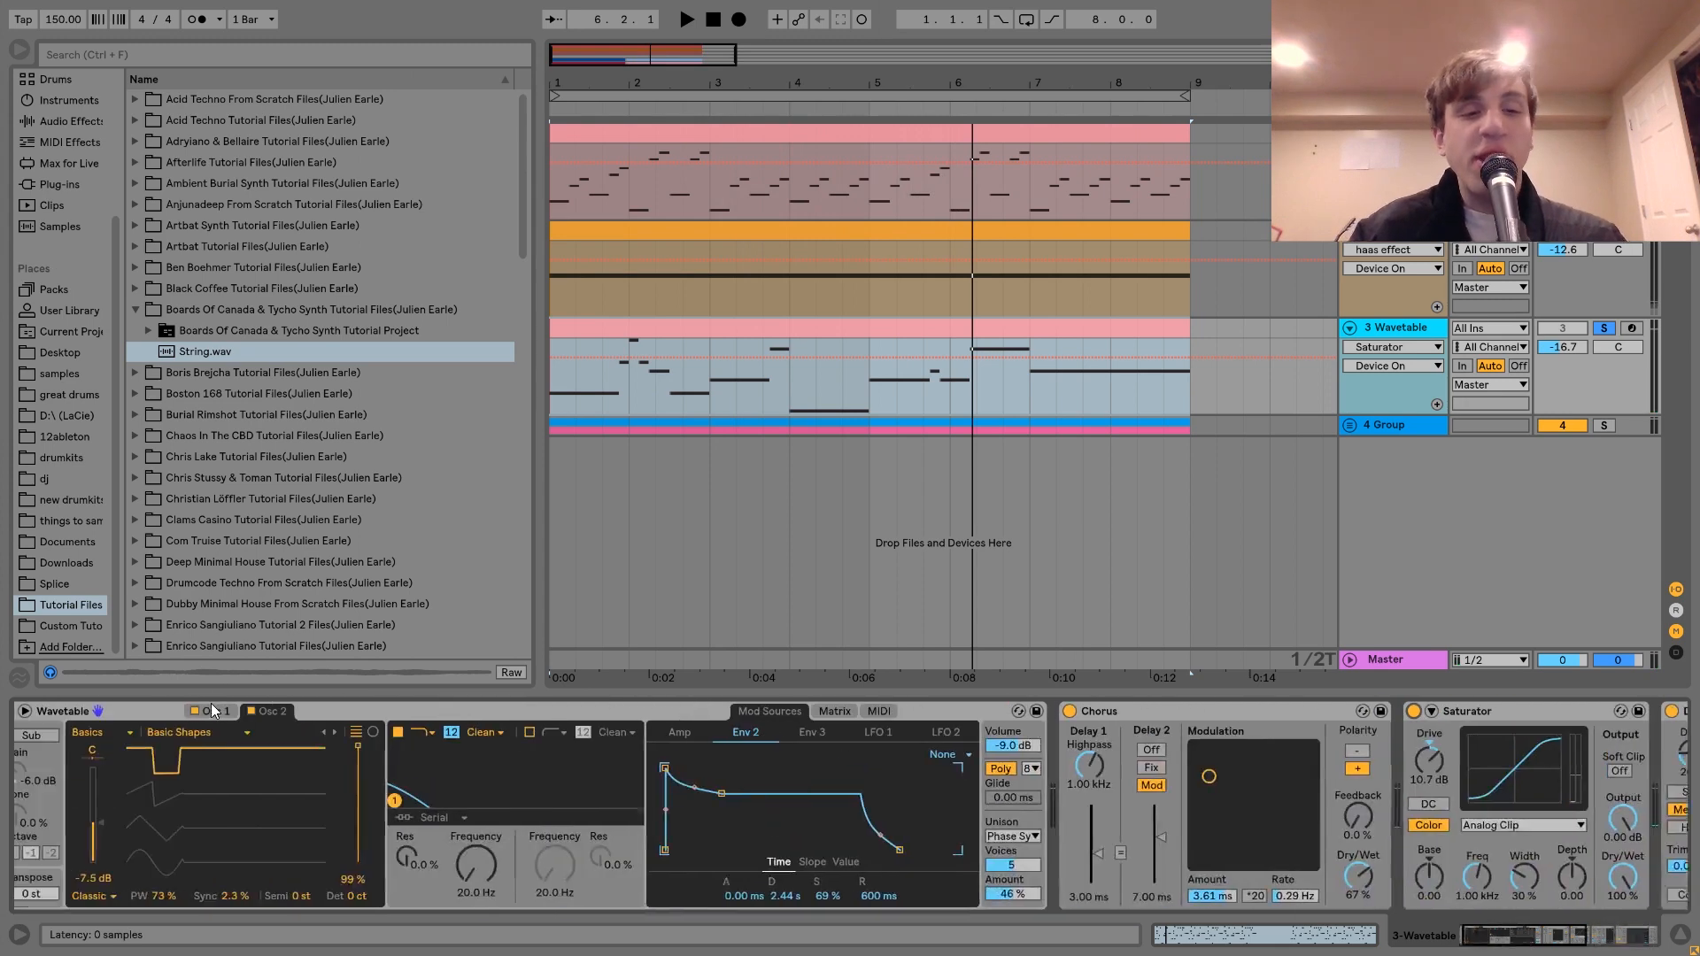
scroll(409, 769, right, 5)
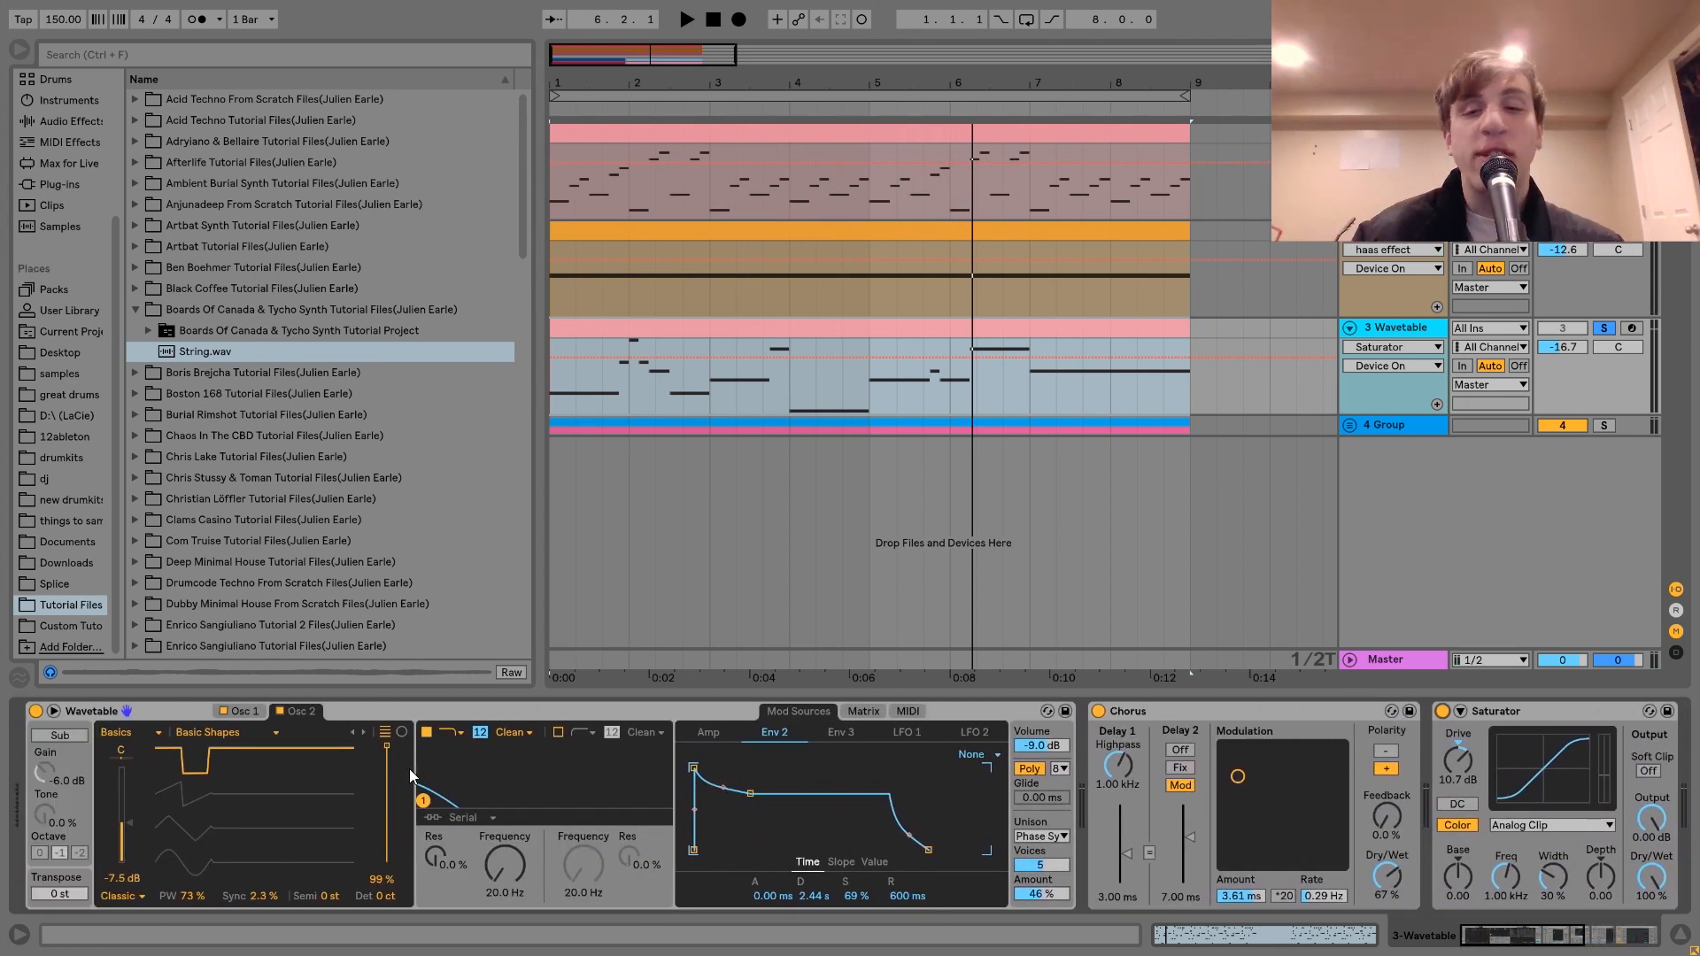
scroll(409, 768, right, 10)
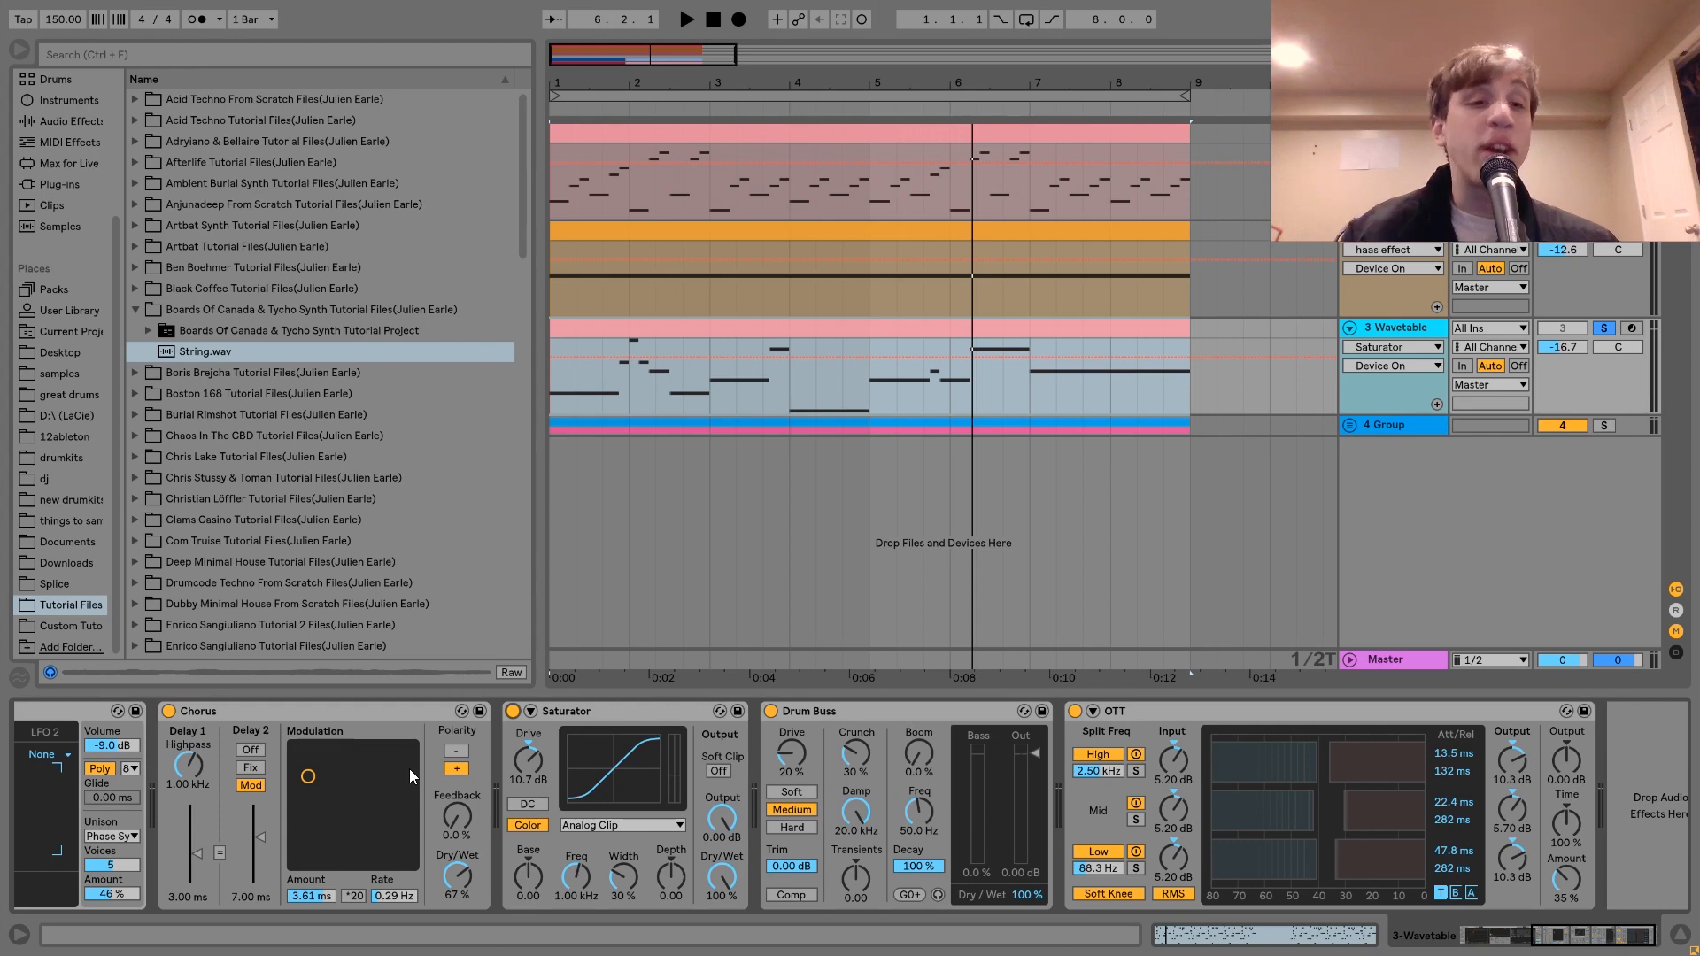
scroll(409, 769, right, 1)
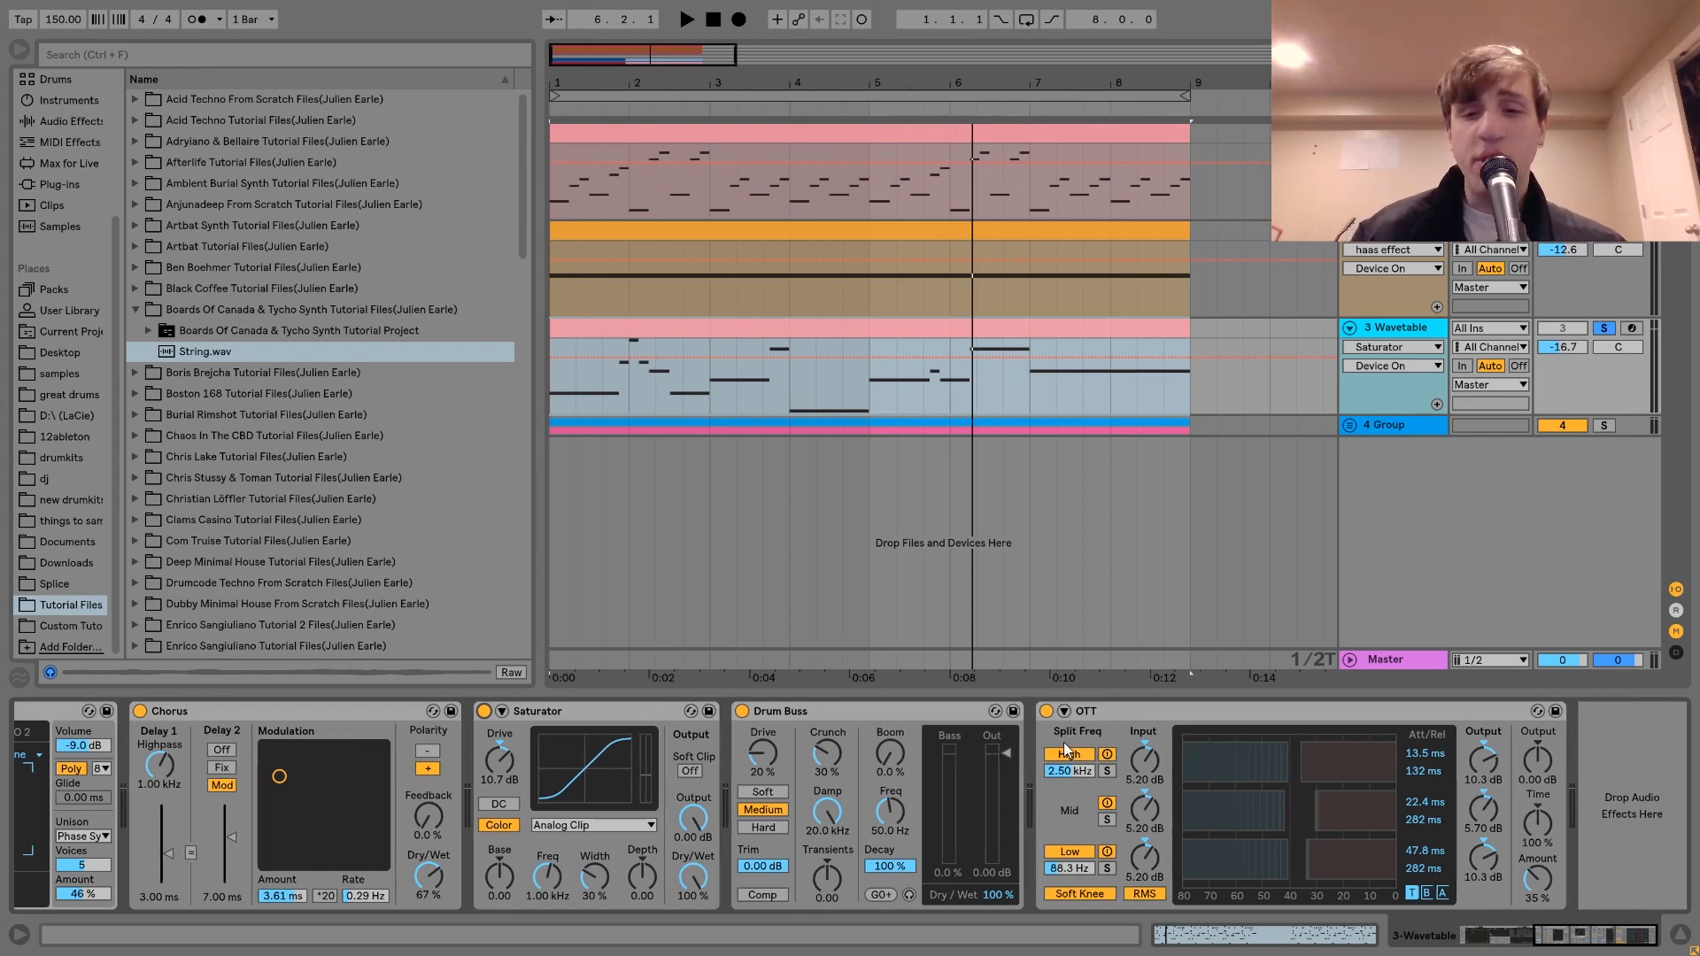
click(1048, 711)
key(space)
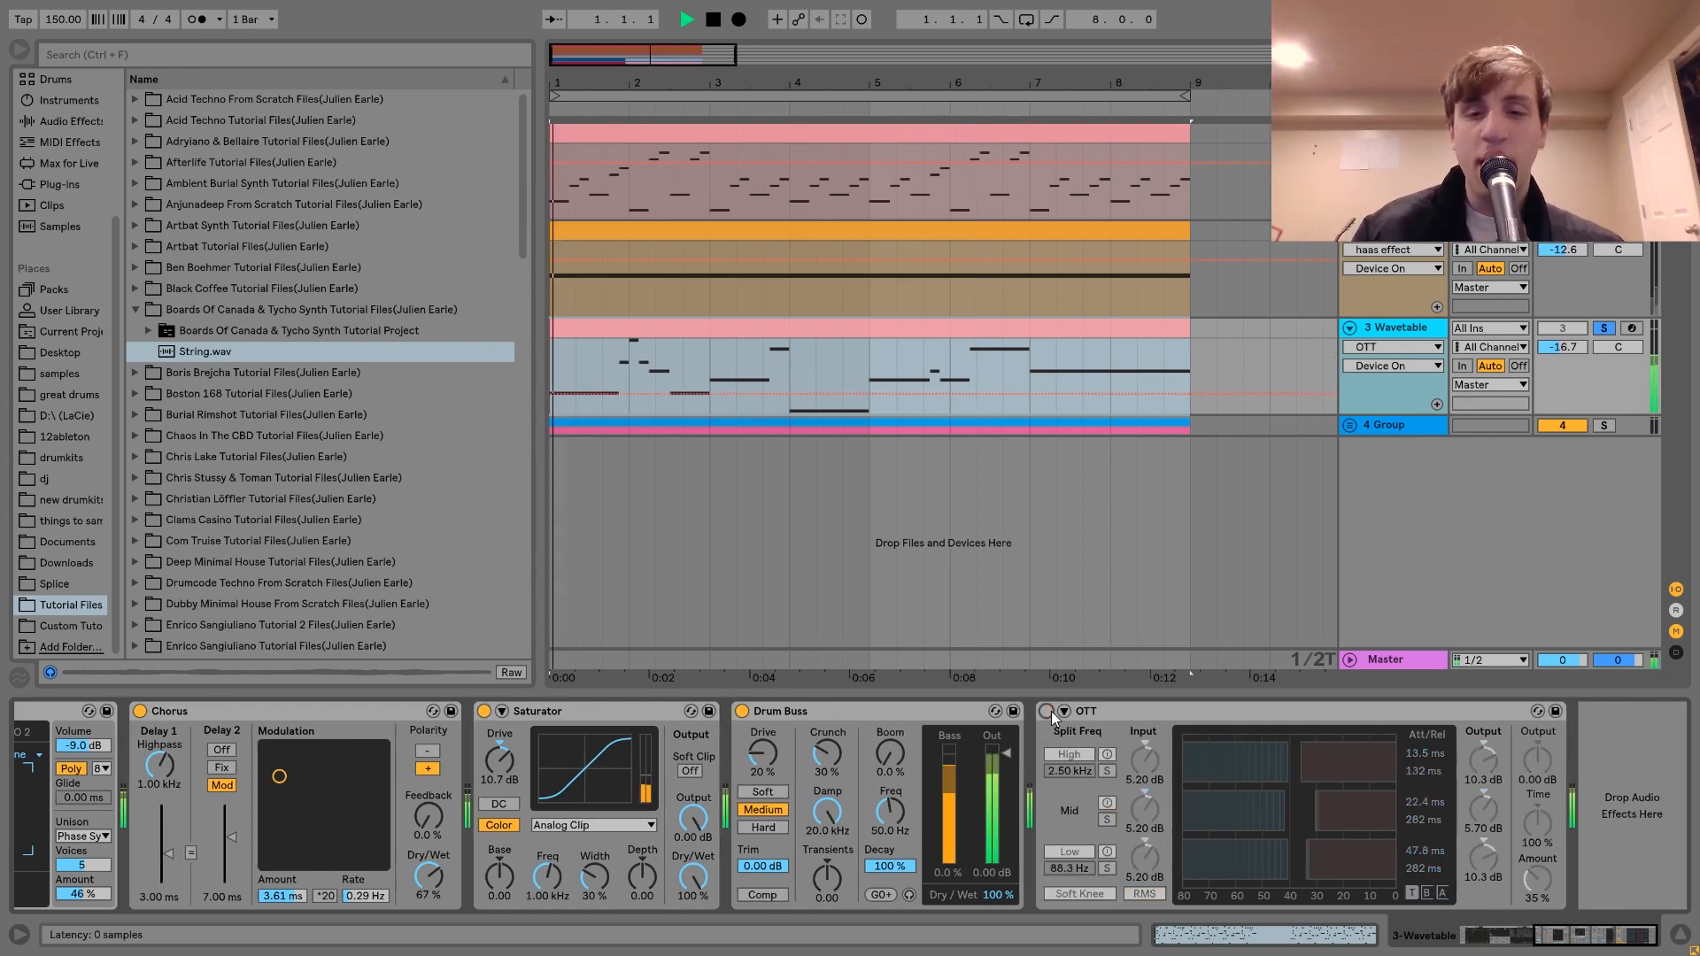
click(1048, 710)
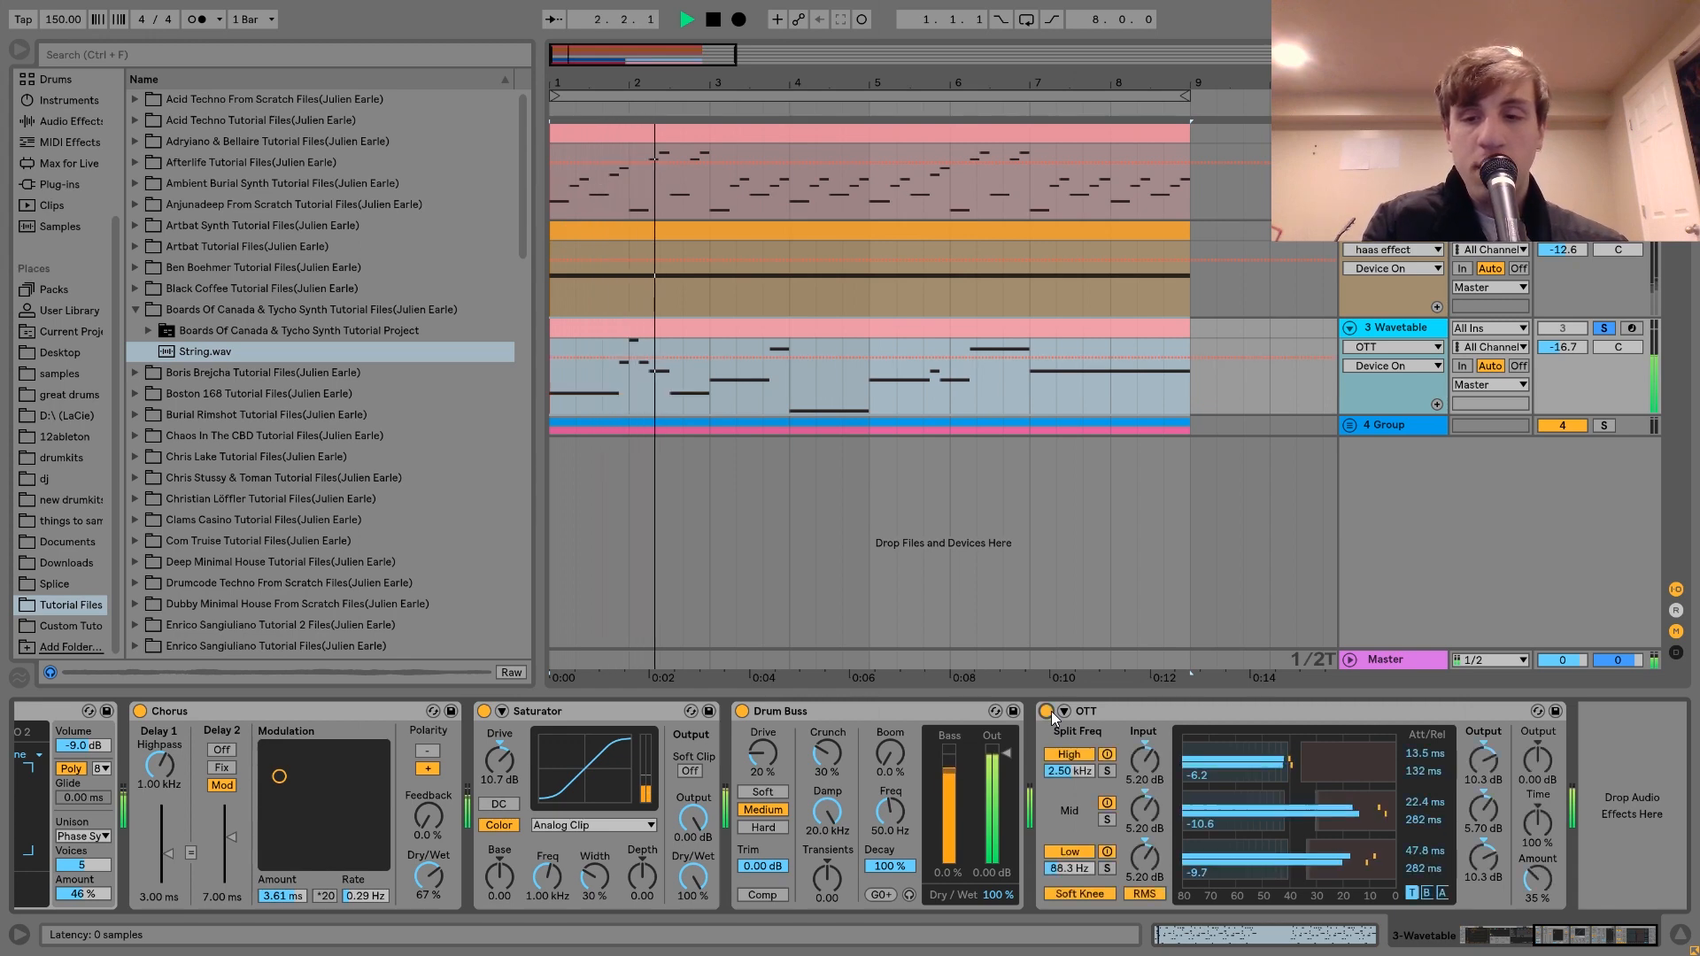
- Raise the Wavetable track's volume to -14.2 dB during playback and stop the transport
click(1562, 329)
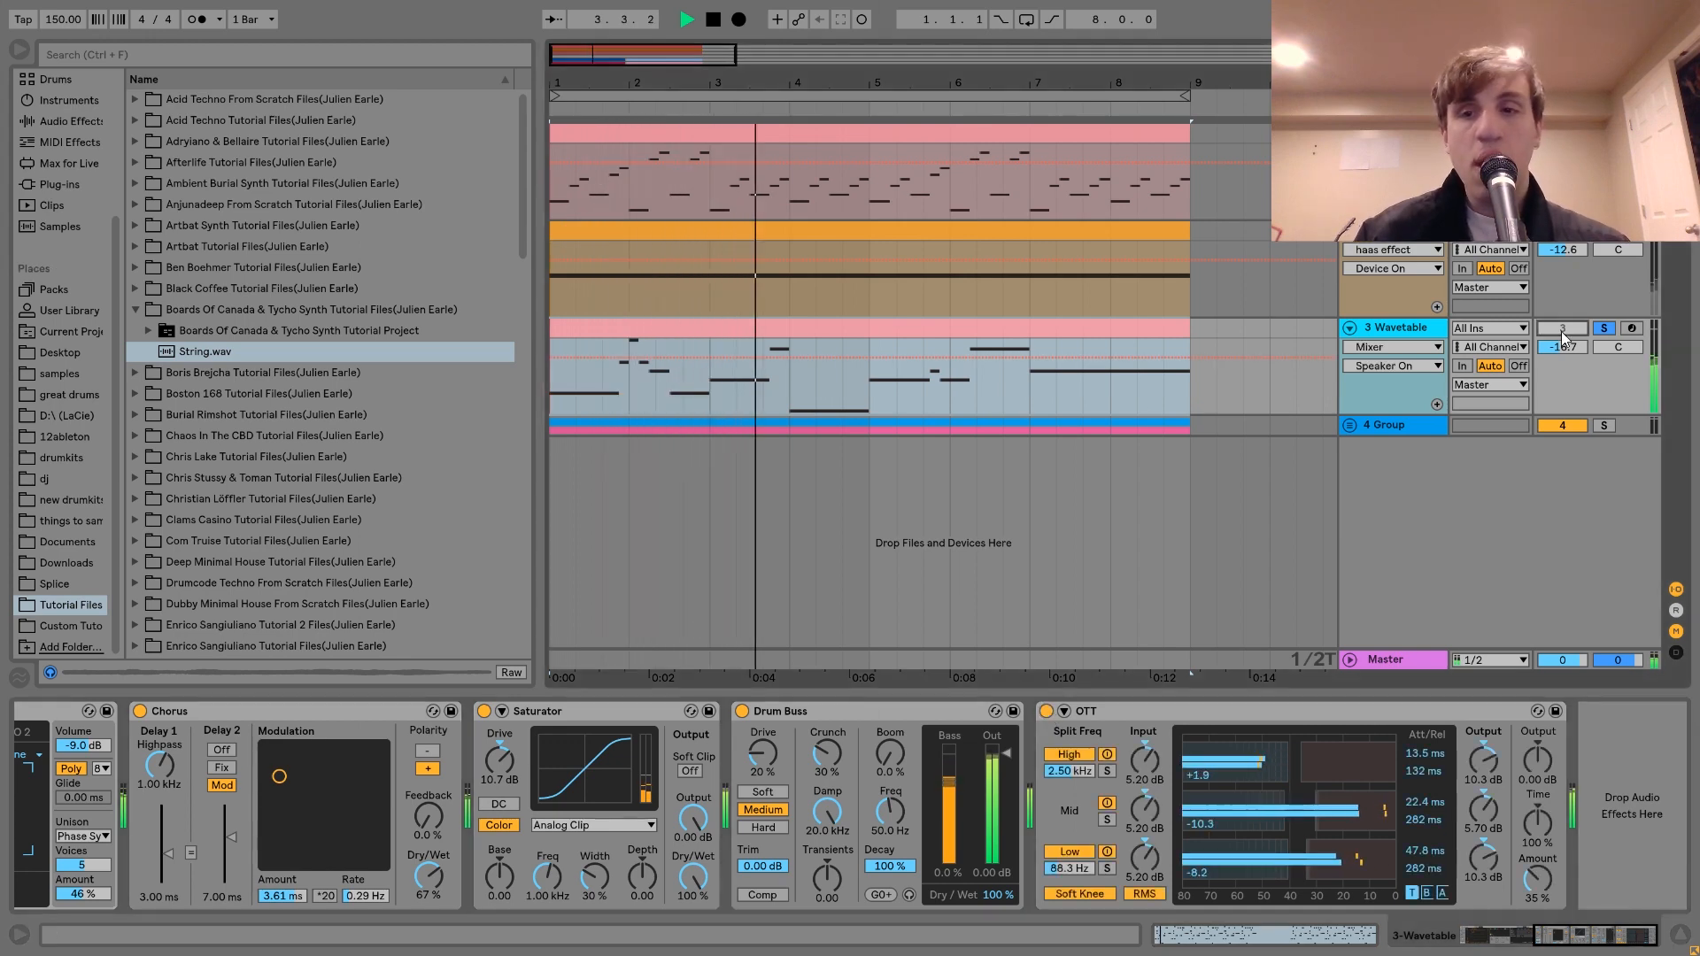
scroll(1565, 351, up, 5)
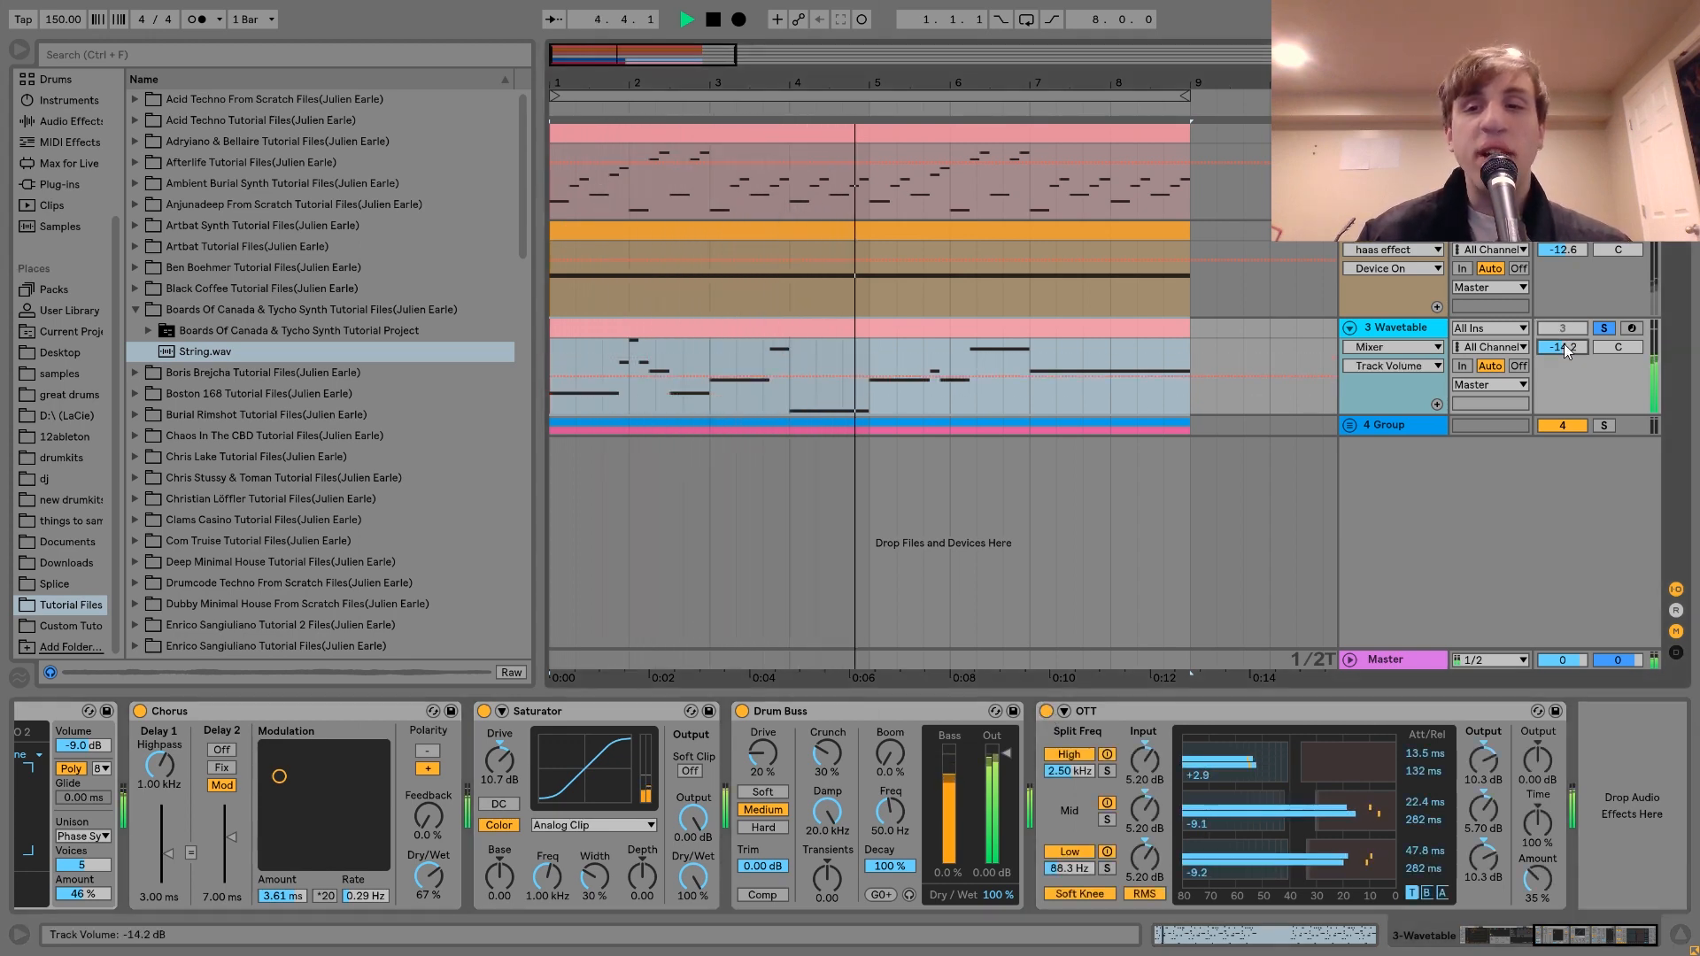
key(space)
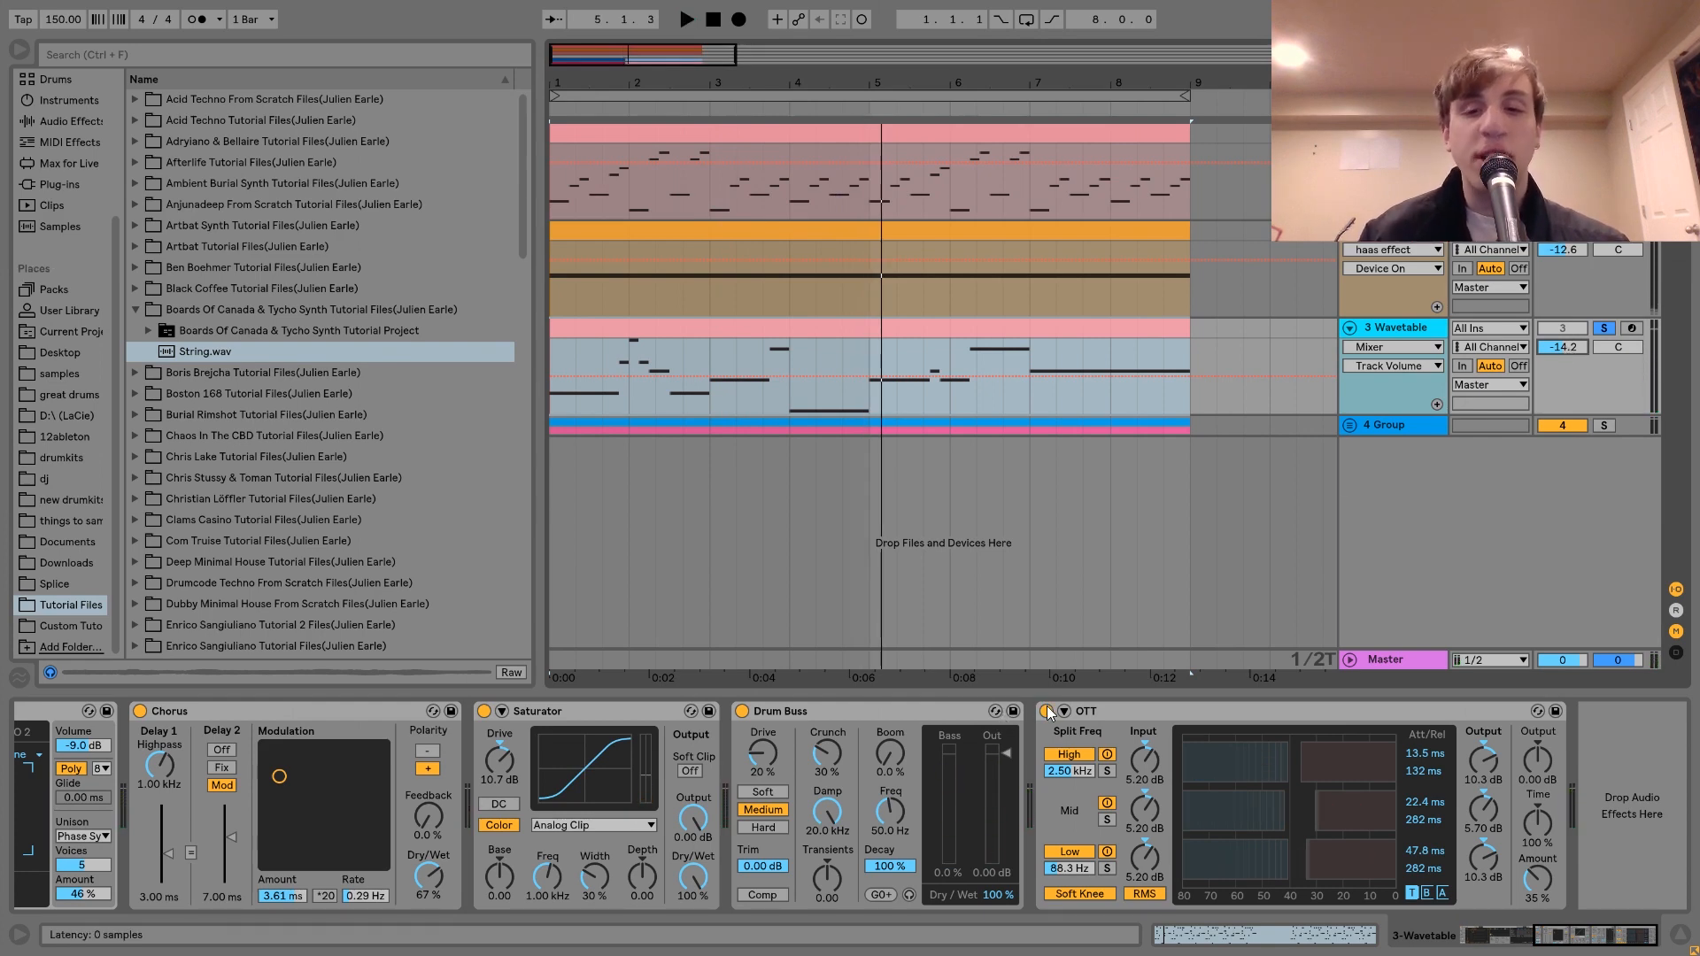
- Replay the opening bars of the bass with OTT bypassed, and re-enable it mid-playback
click(1047, 713)
key(space)
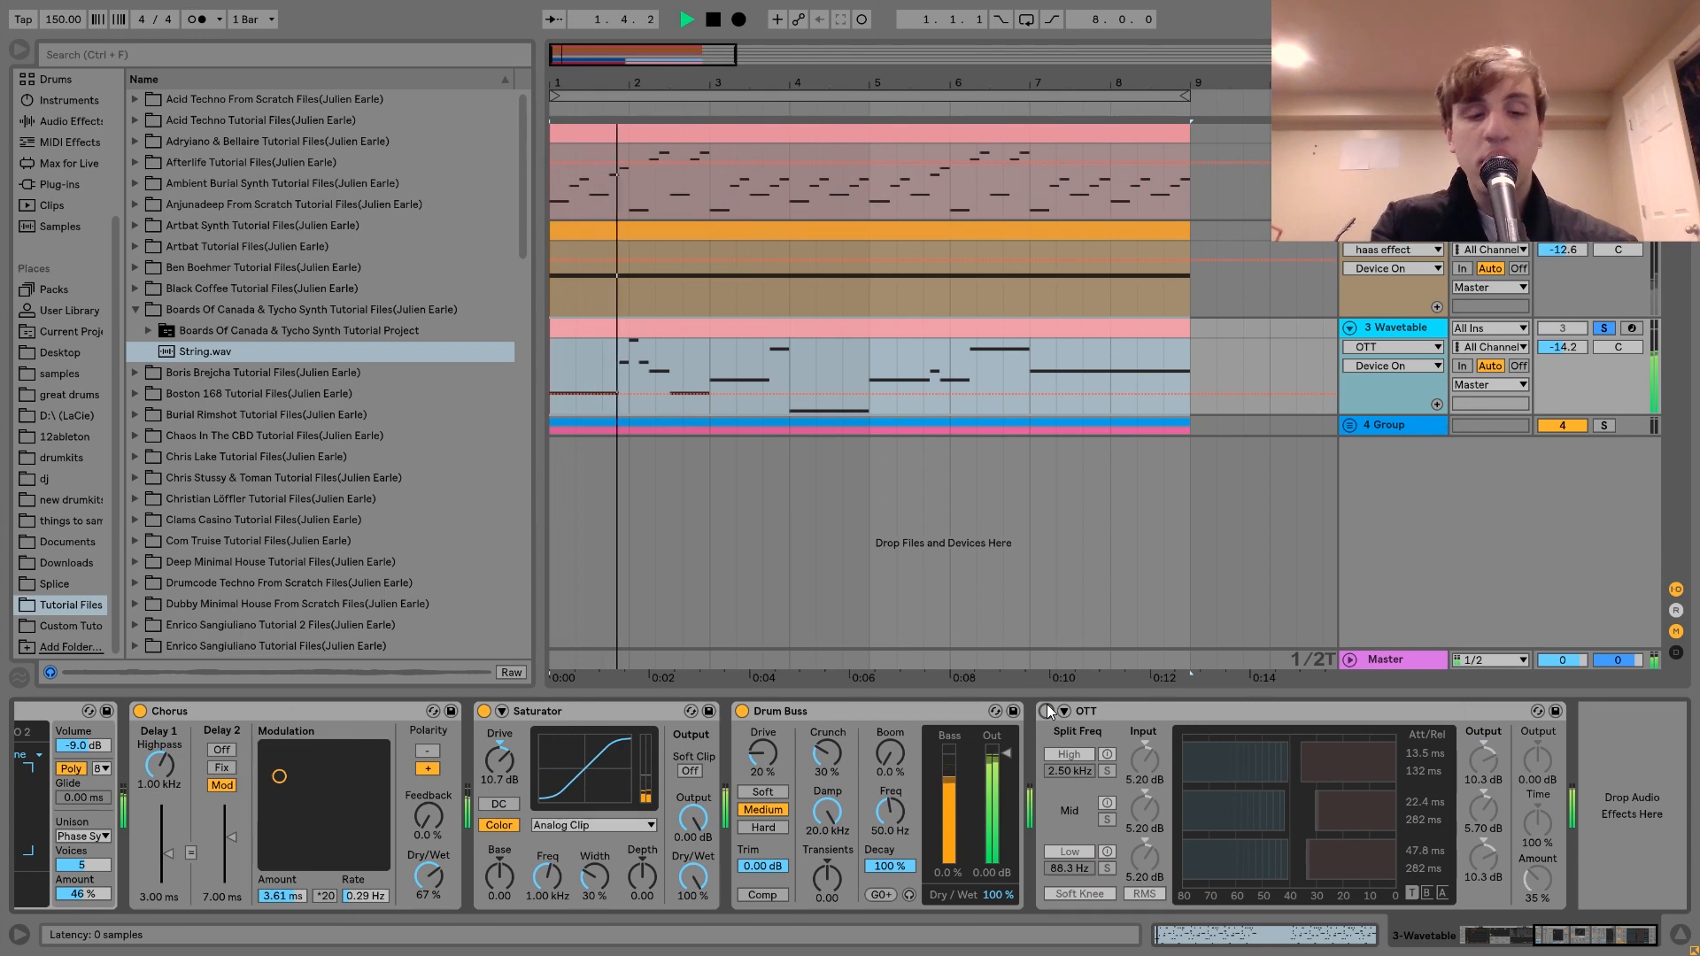
click(1047, 712)
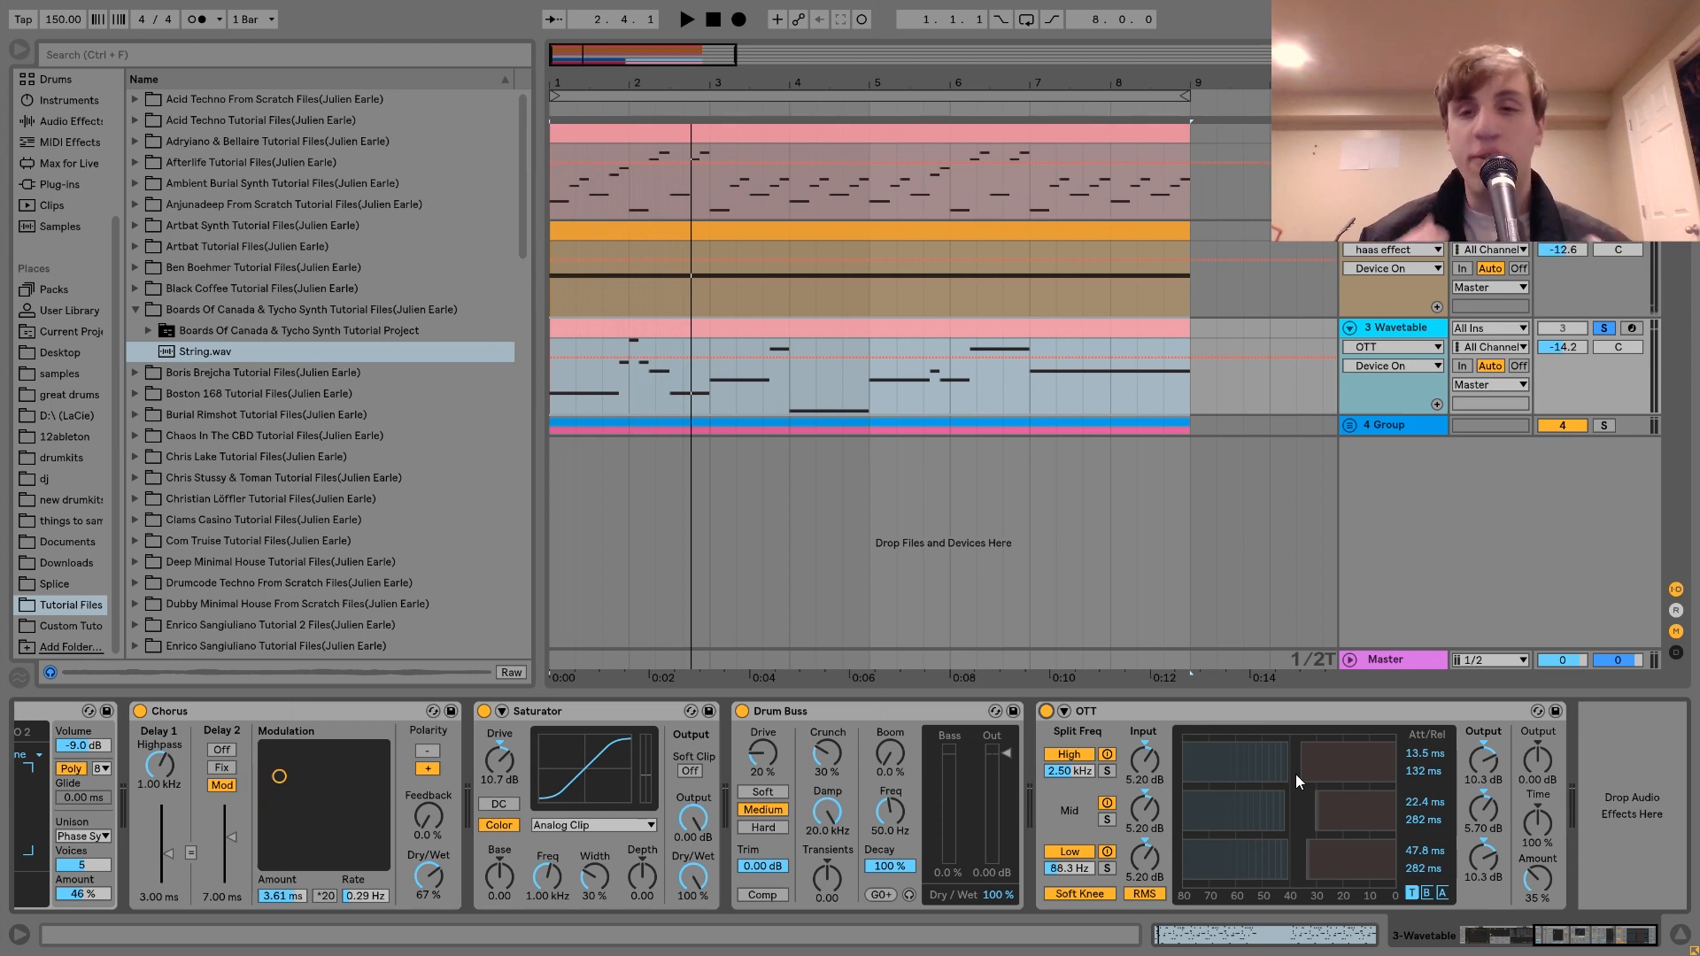
- Move the solo from the Wavetable track to the drum group, and unfold its hat and moonlite loop tracks for playback
click(1603, 328)
click(1346, 425)
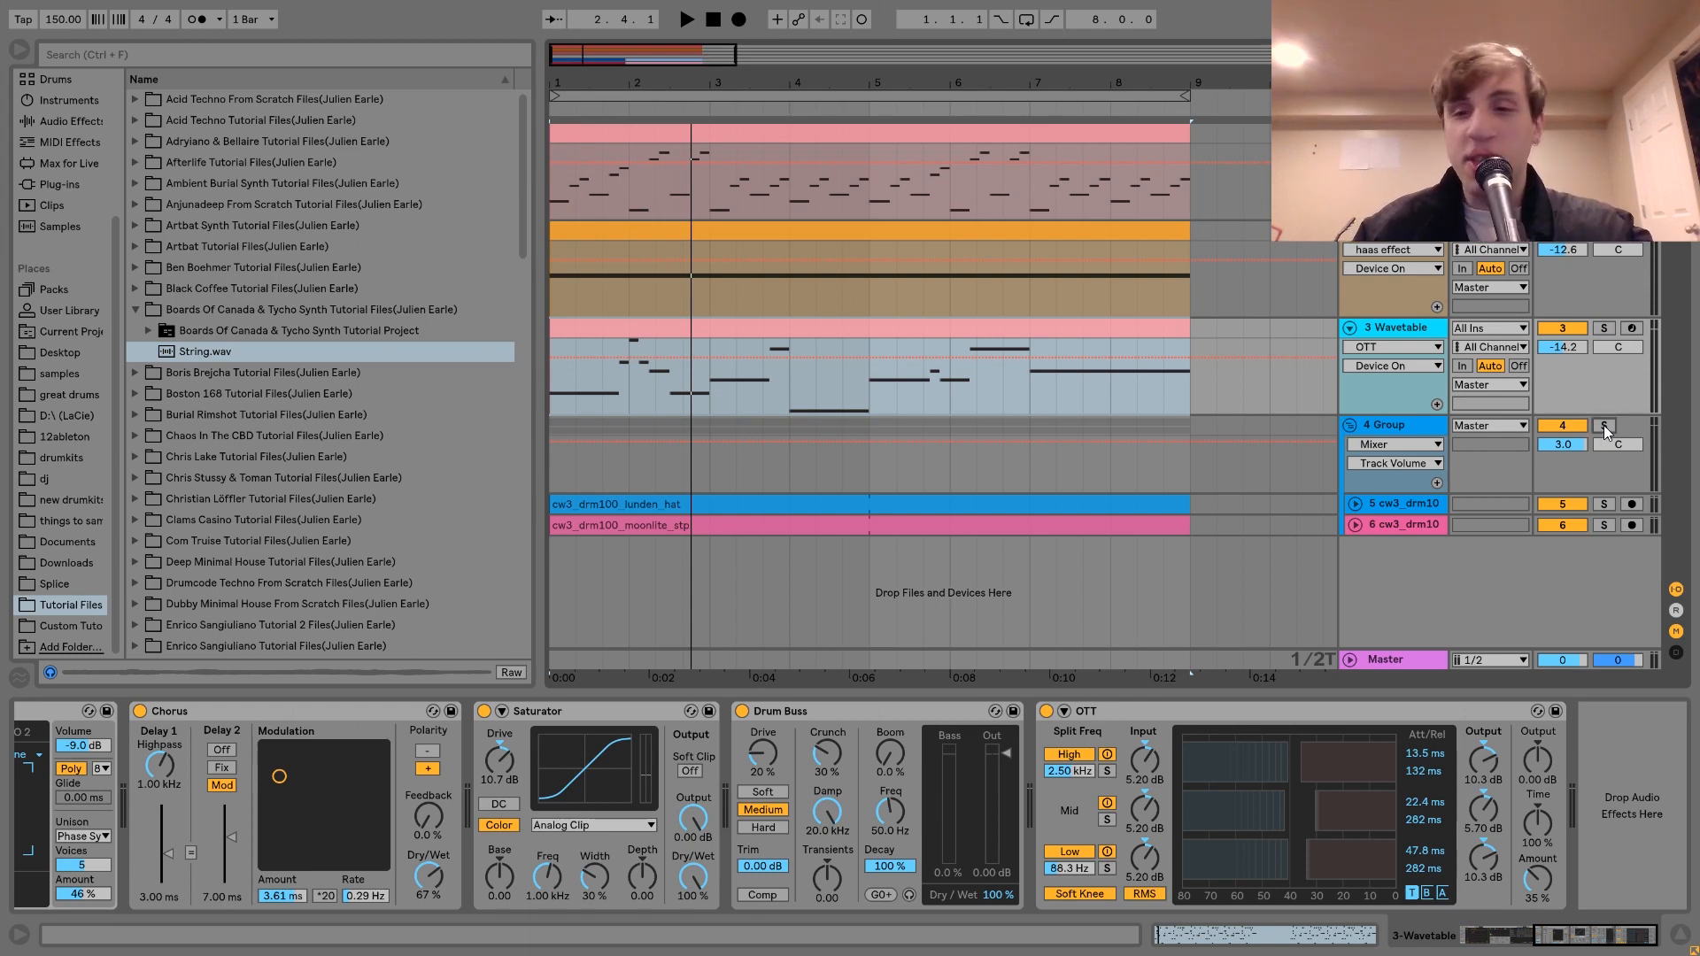
click(1355, 503)
click(1368, 510)
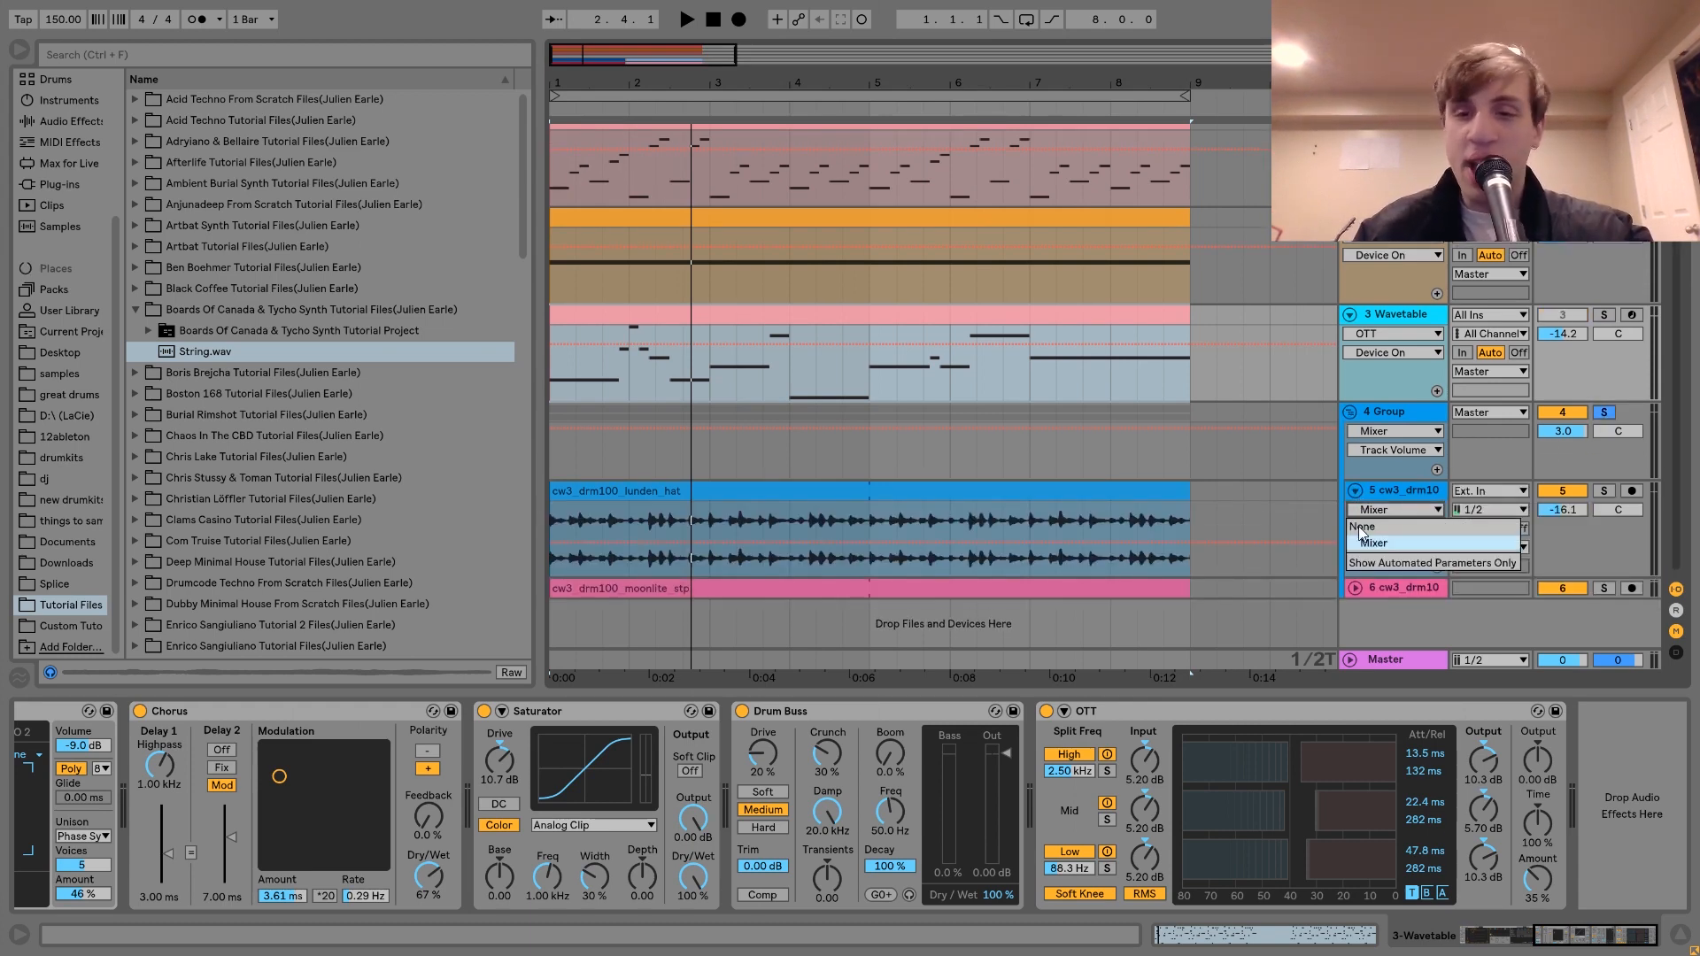
click(1358, 584)
click(1356, 586)
key(space)
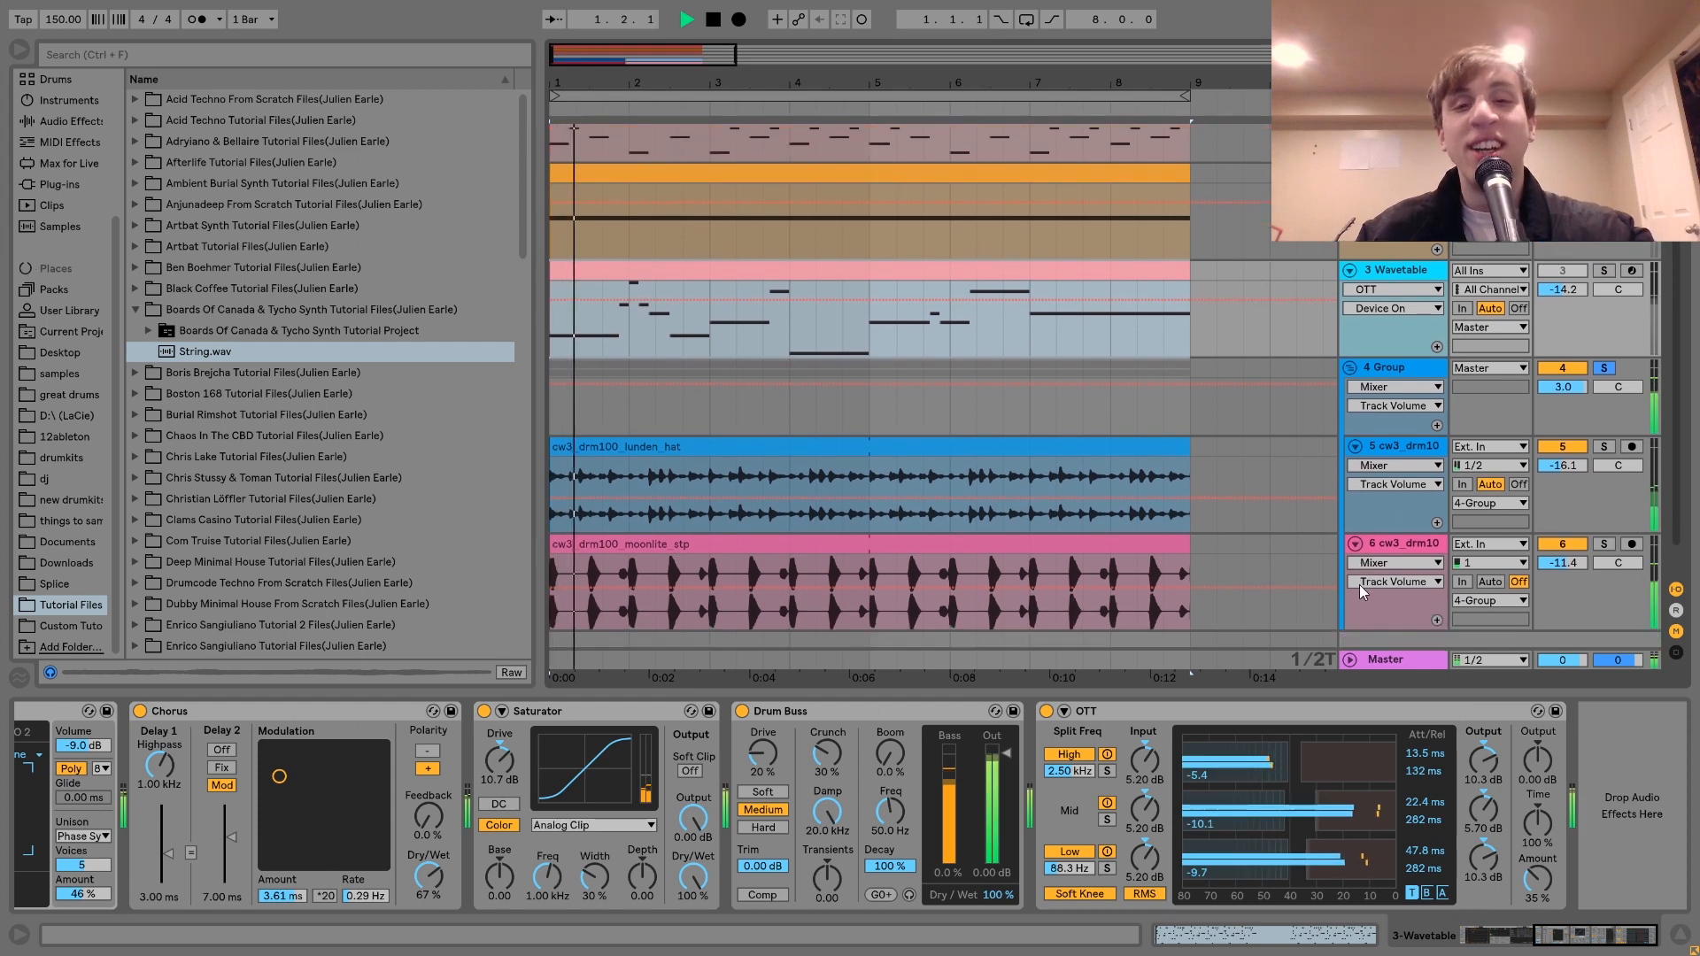